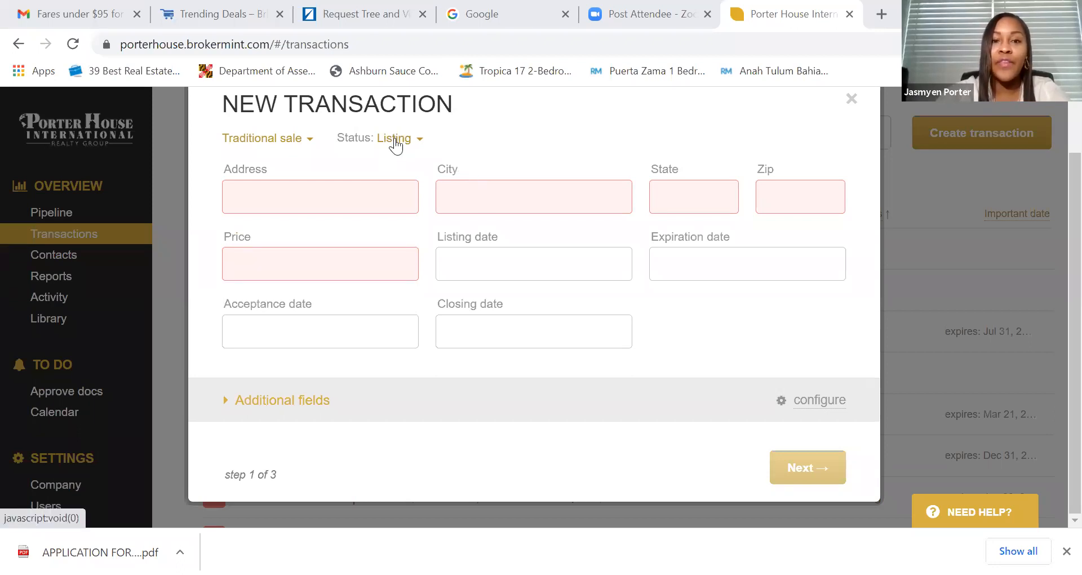
click(358, 195)
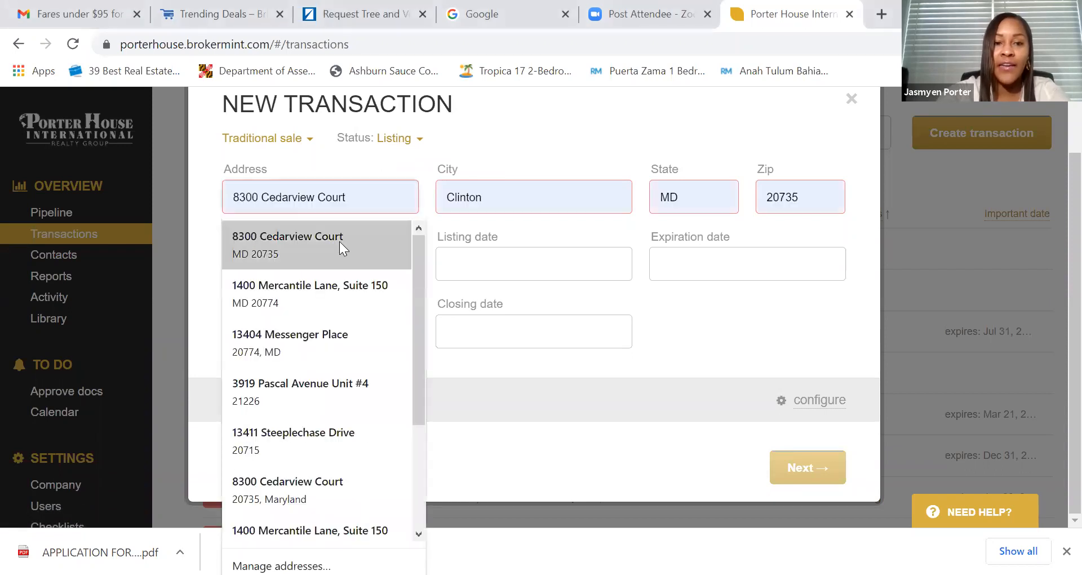
click(390, 238)
click(342, 264)
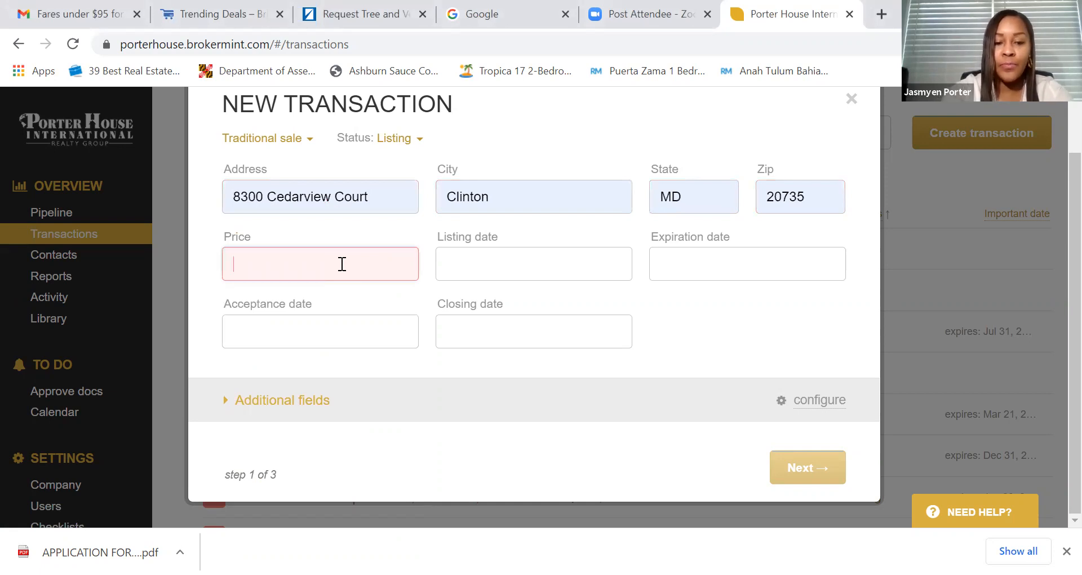
text(1,2)
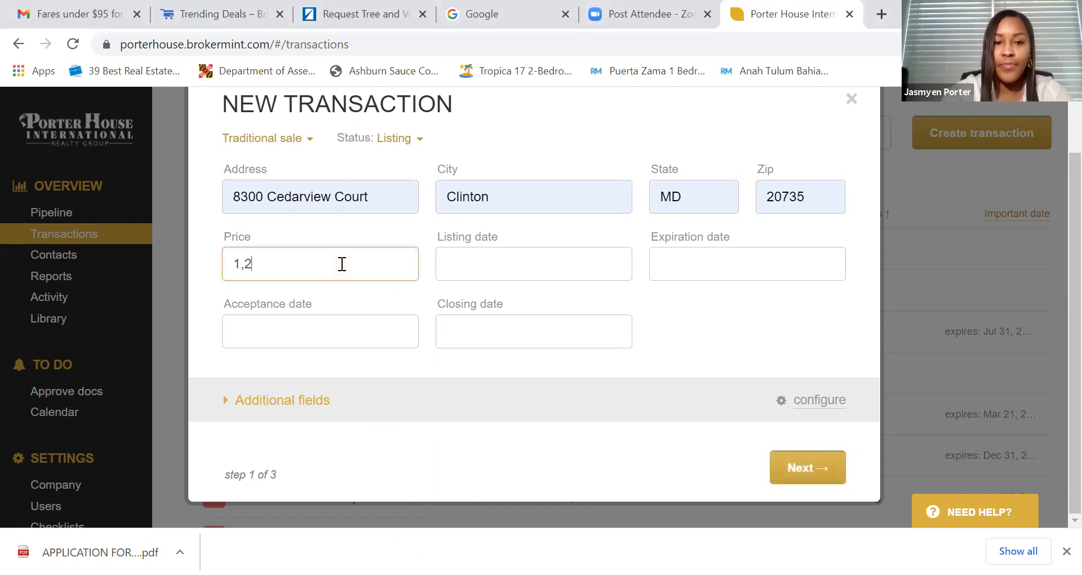
text(00,0)
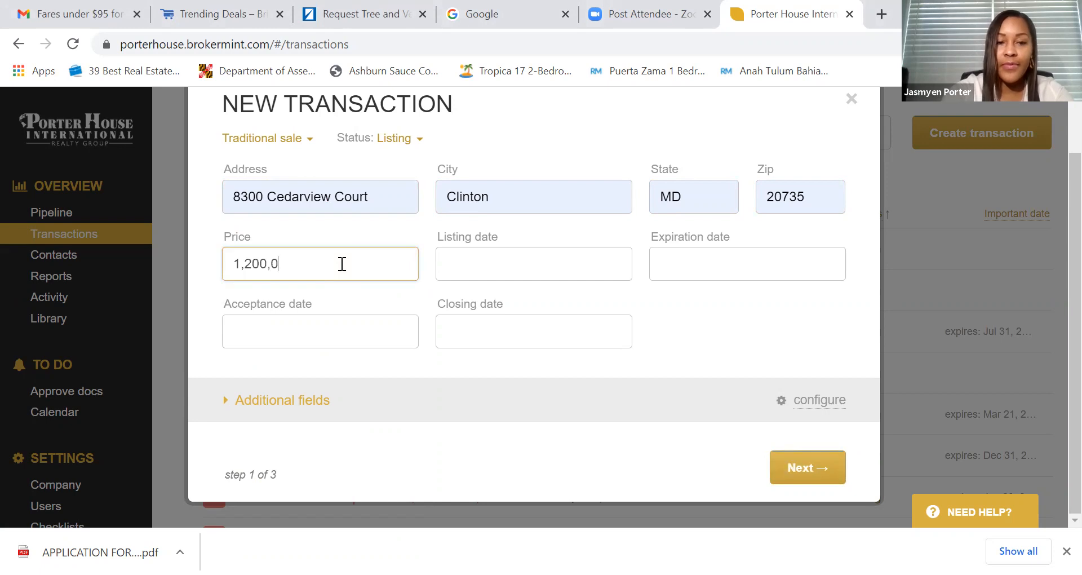
text(00.00)
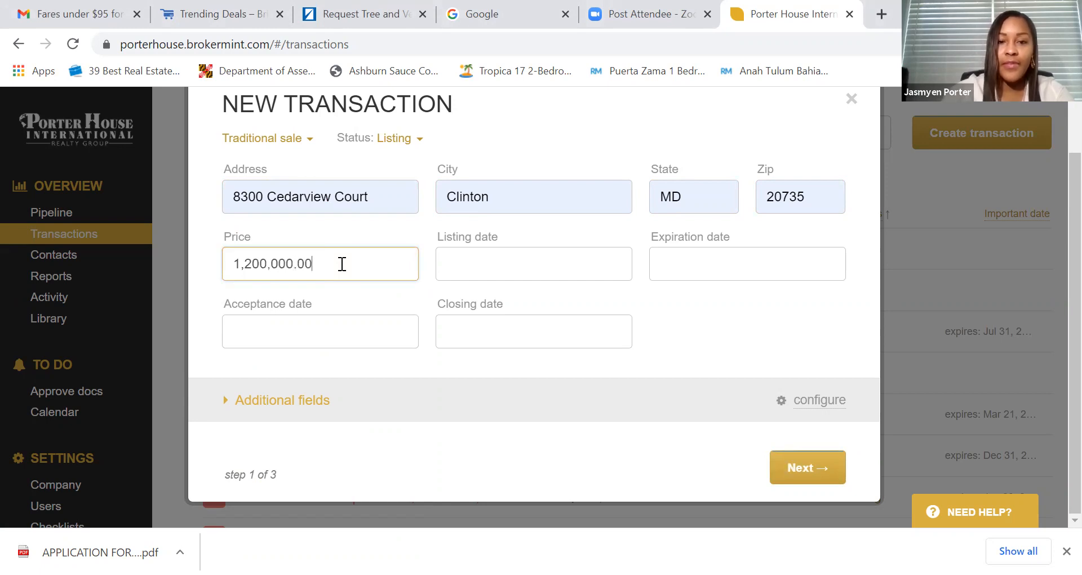
- Set the listing date to Apr 15, 2021 and the expiration date to Apr 30, 2022
click(451, 273)
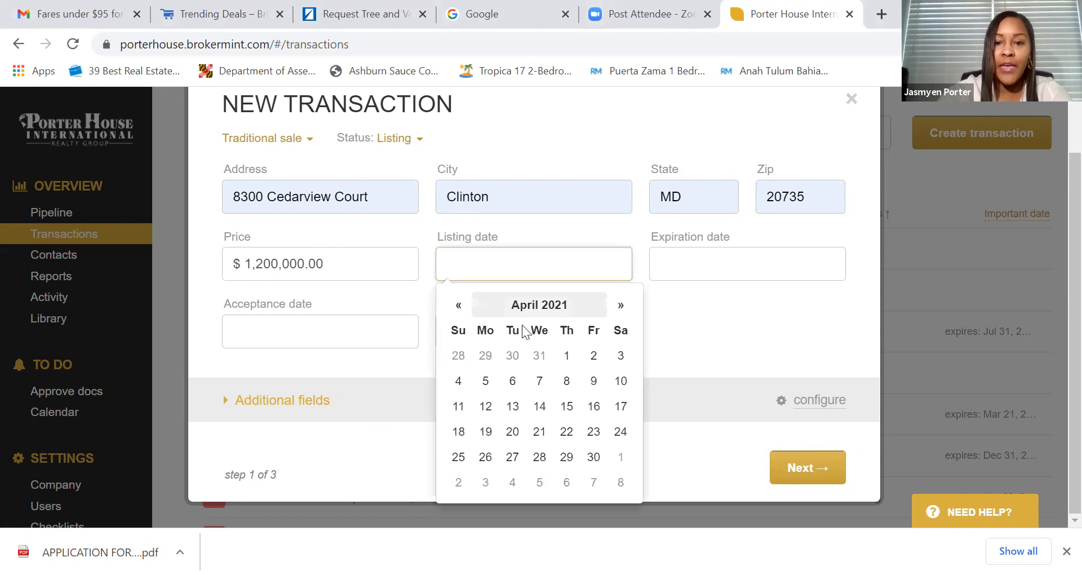
click(567, 406)
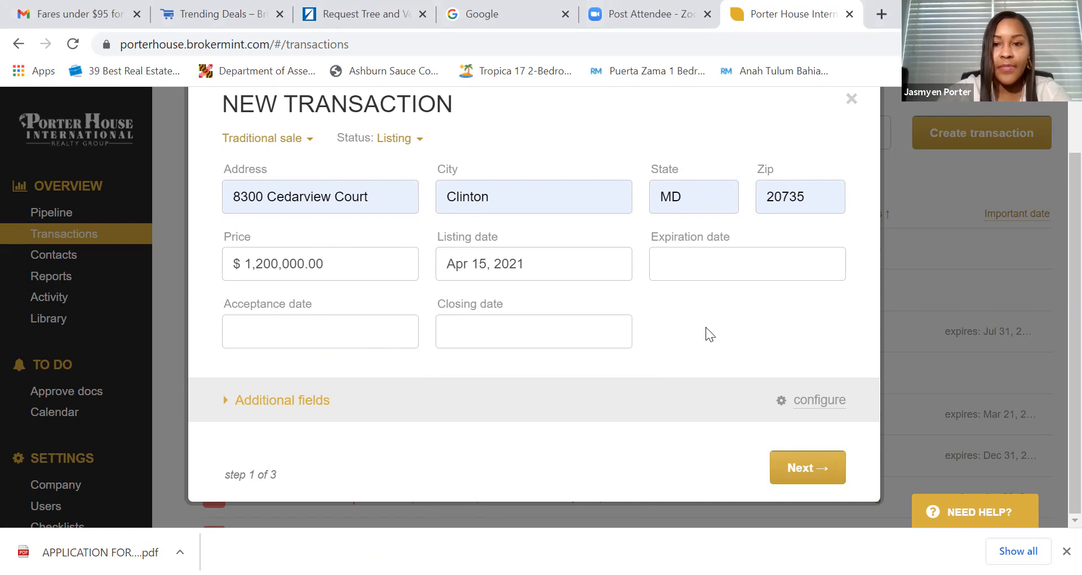
click(692, 268)
click(834, 305)
click(834, 305)
click(835, 305)
click(835, 305)
click(834, 305)
click(834, 305)
click(835, 305)
click(834, 305)
click(835, 305)
click(835, 305)
click(834, 305)
click(835, 305)
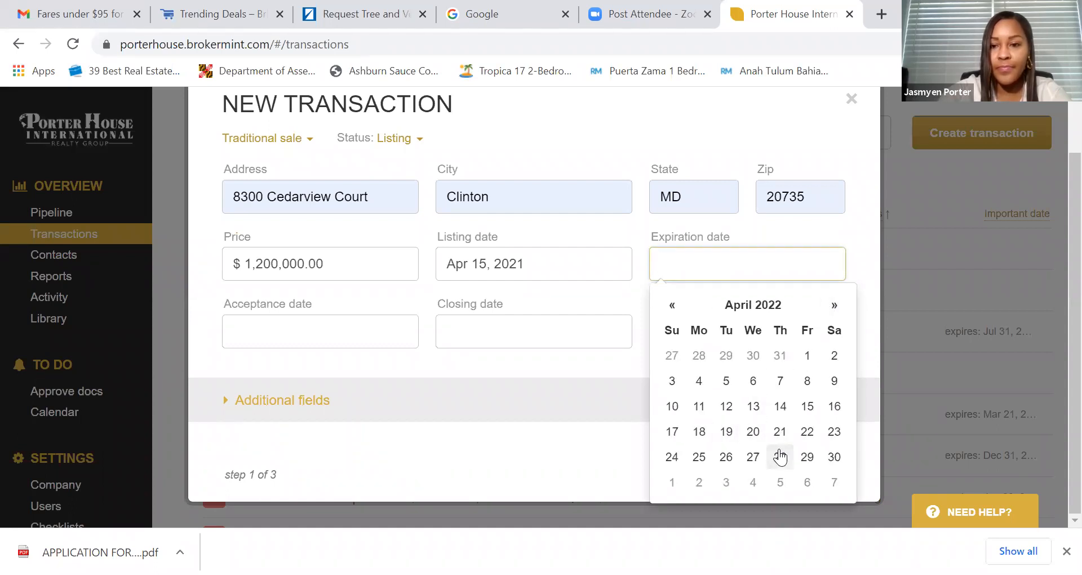
click(834, 456)
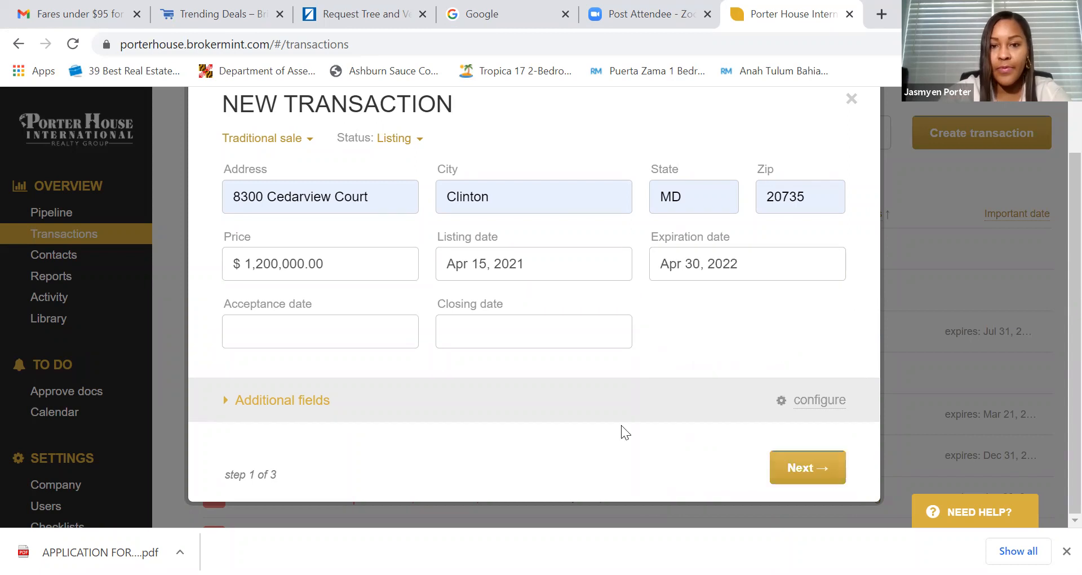
click(796, 474)
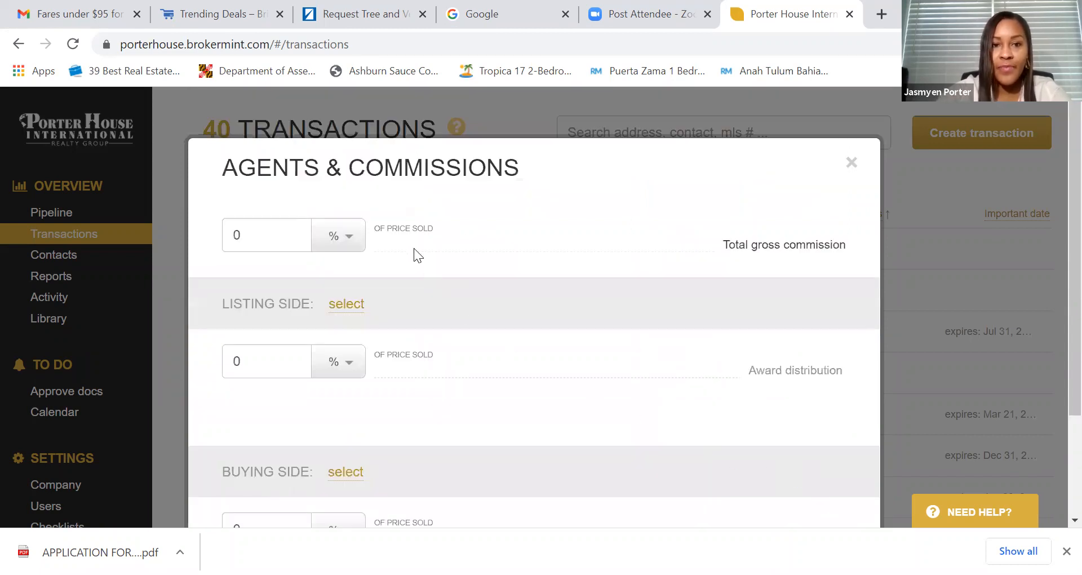
- Set 6% total gross commission and 3.5% for the brokerage on the listing side
click(287, 231)
key(BackSpace)
text(6)
scroll(350, 288, down, 2)
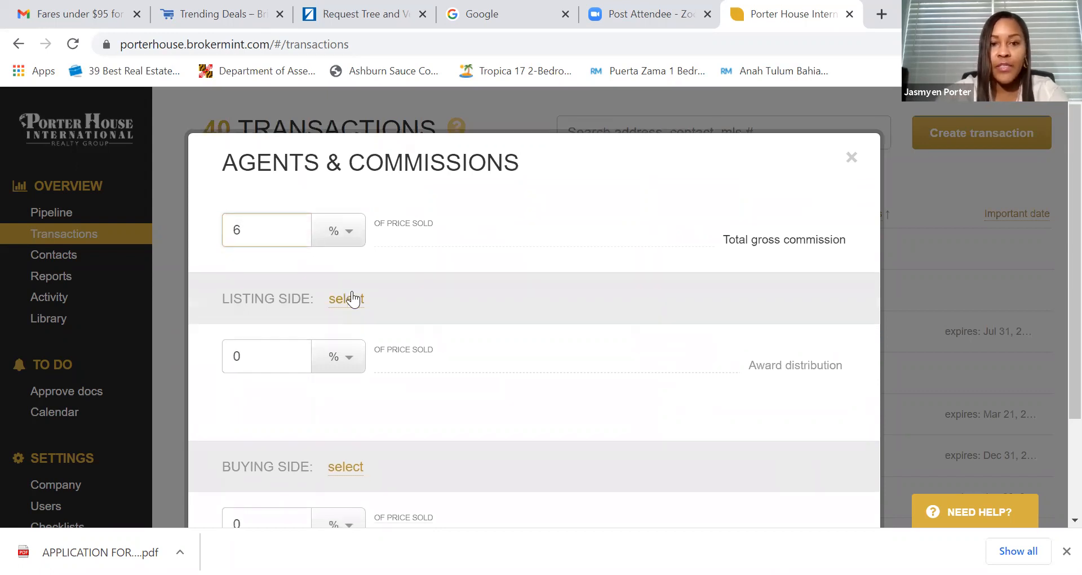
click(346, 220)
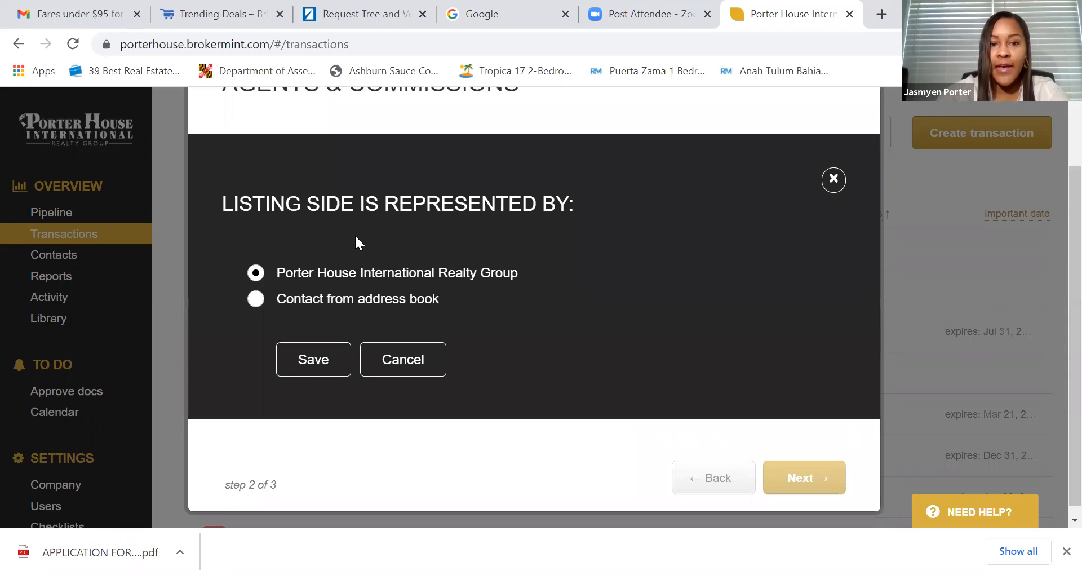
click(307, 365)
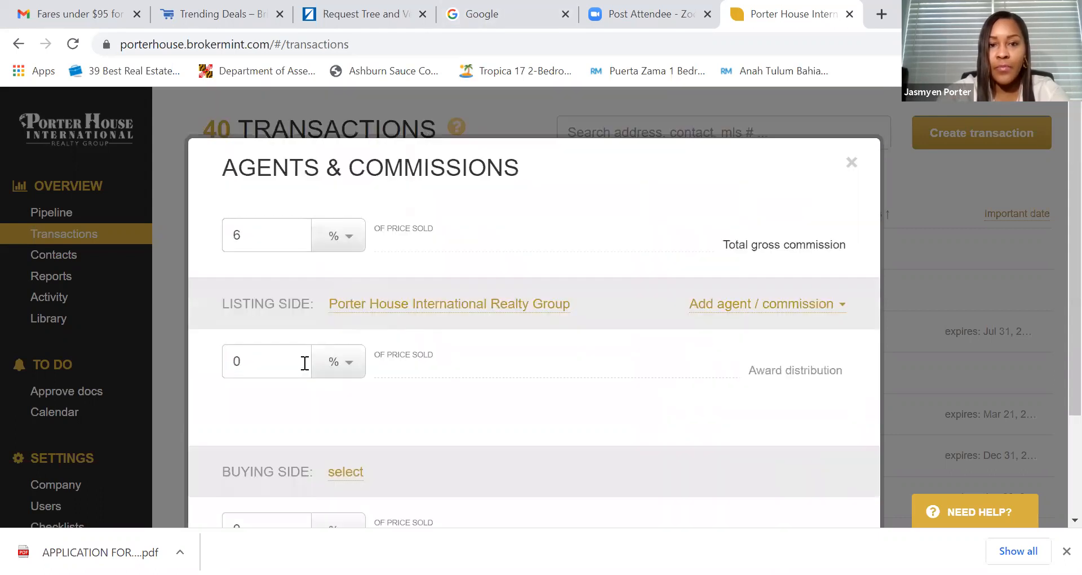
click(265, 365)
key(BackSpace)
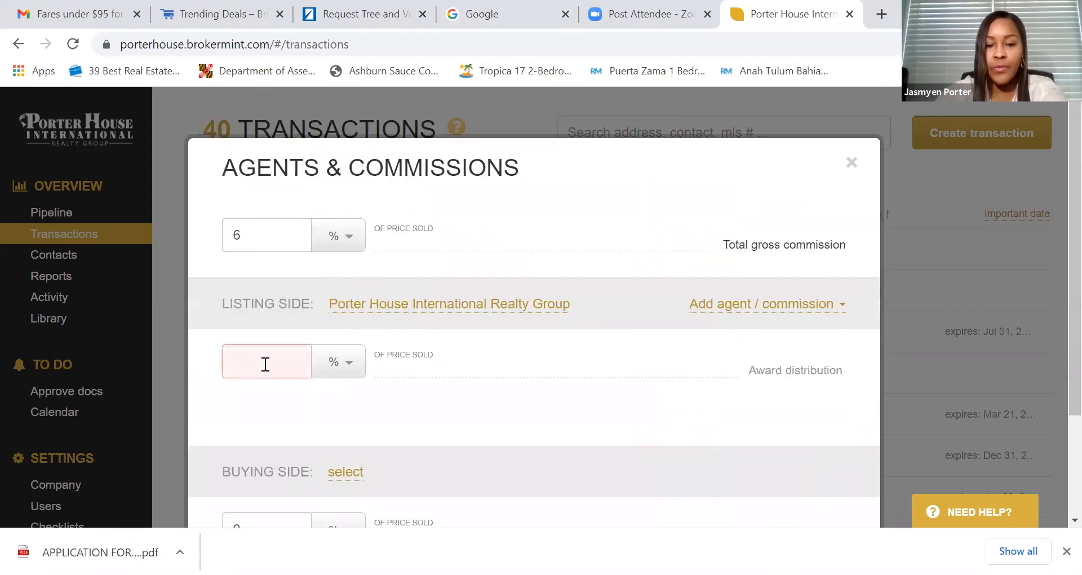
text(3.5)
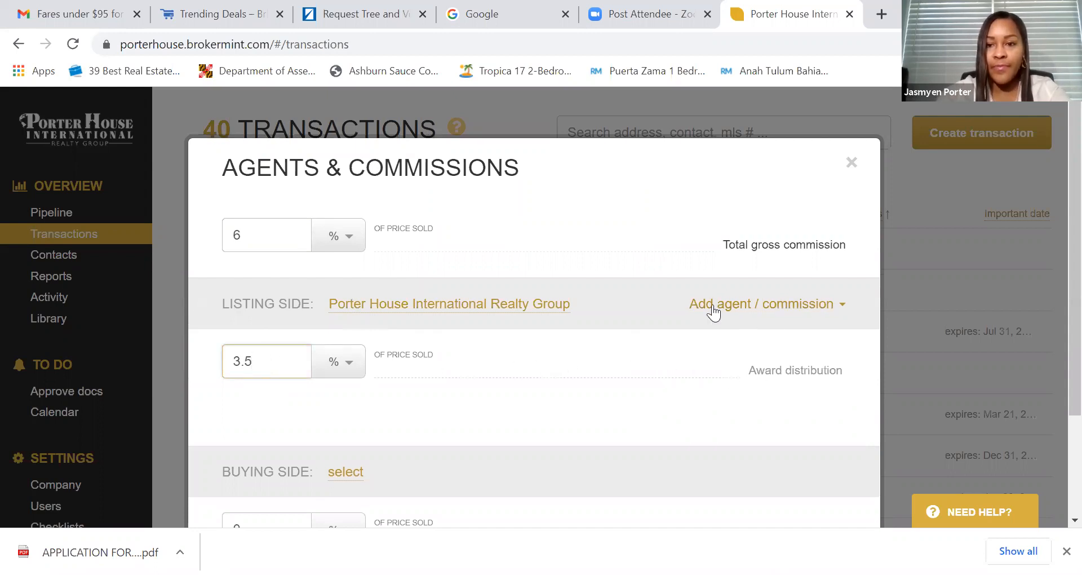
- Add the listing agent to the listing side at 100%
click(709, 308)
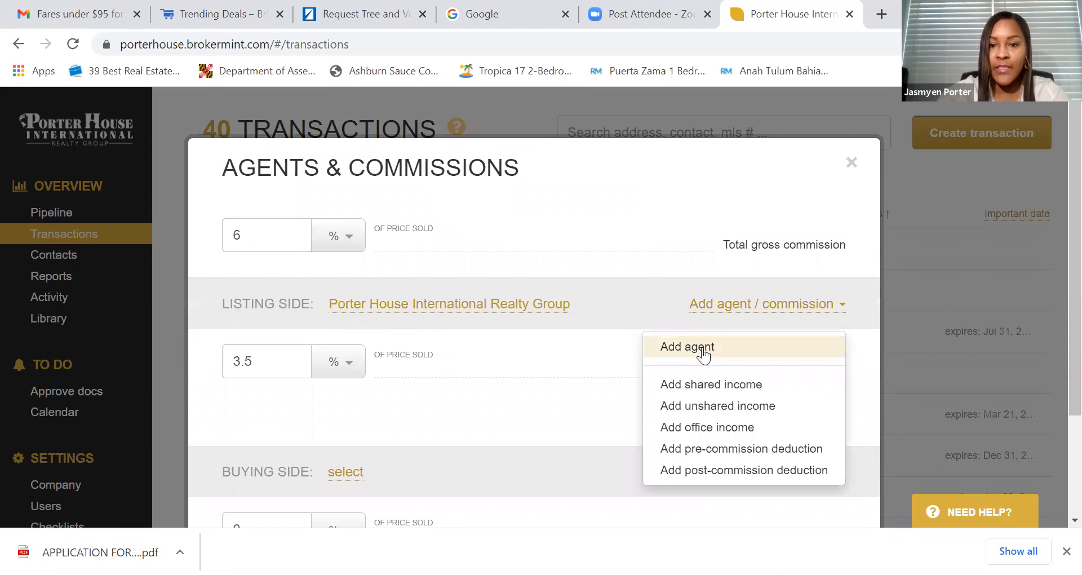
click(703, 350)
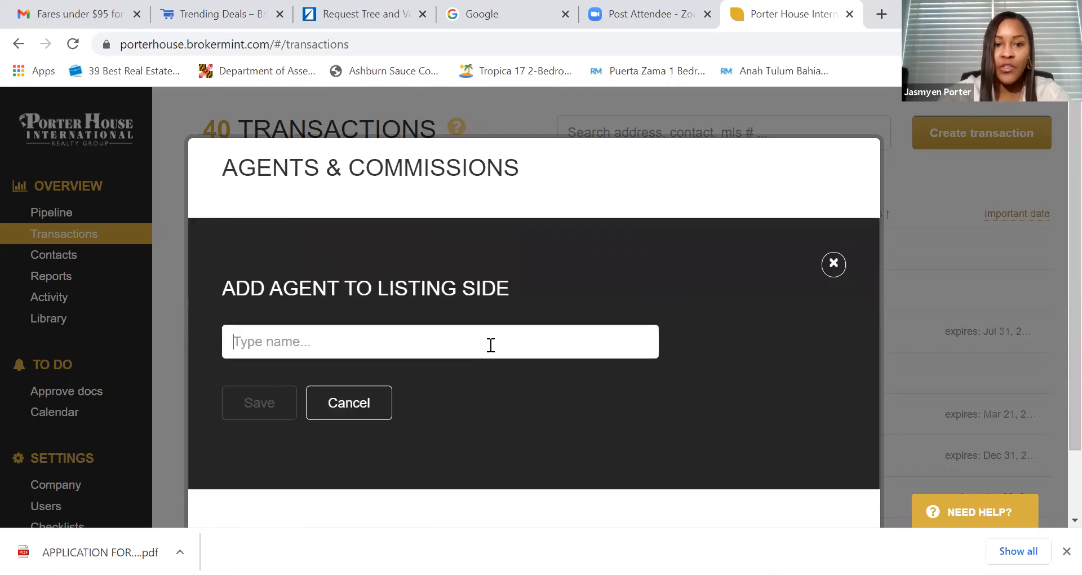
text(J)
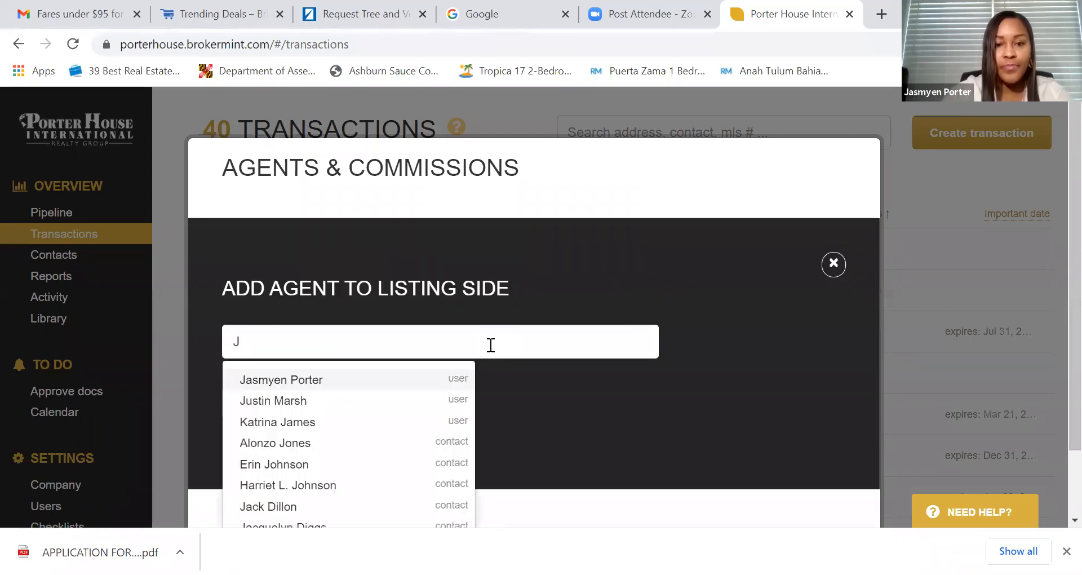
click(433, 380)
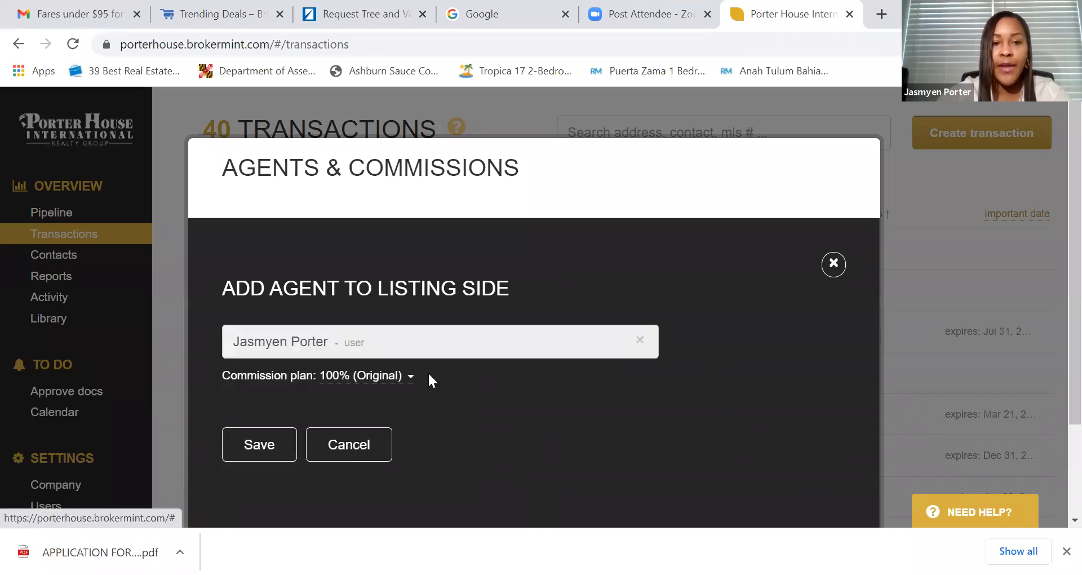
scroll(287, 395, down, 1)
click(259, 360)
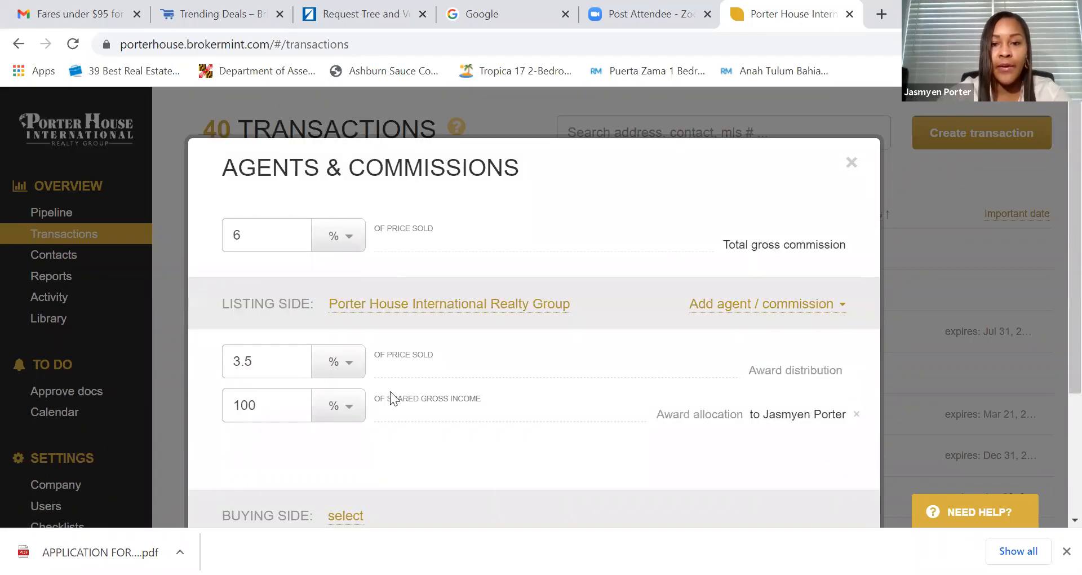
scroll(490, 400, down, 1)
scroll(492, 400, down, 1)
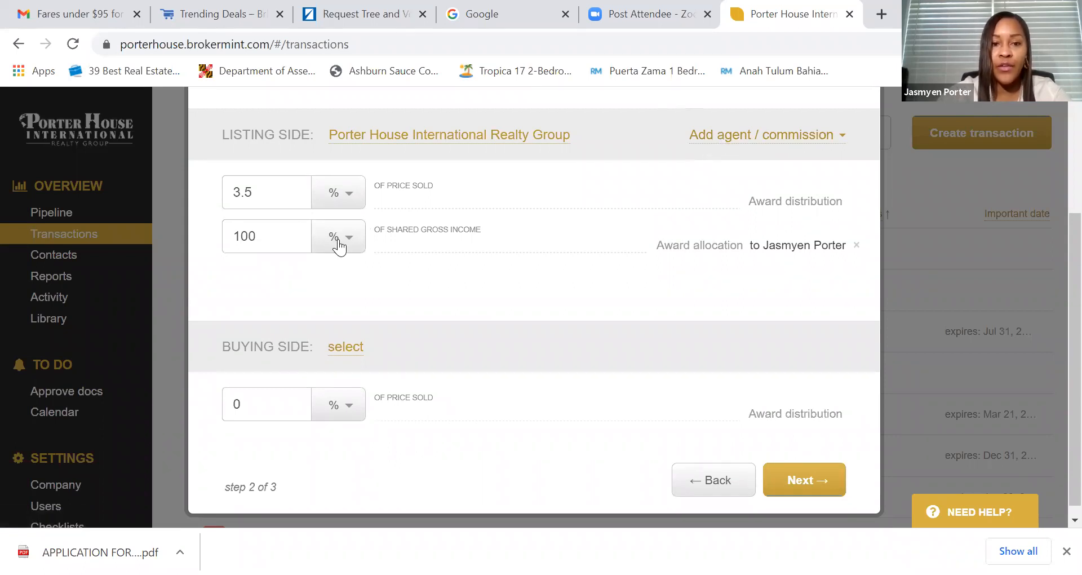
- Set the buying side commission to 2.5%
click(259, 406)
key(BackSpace)
text(2.)
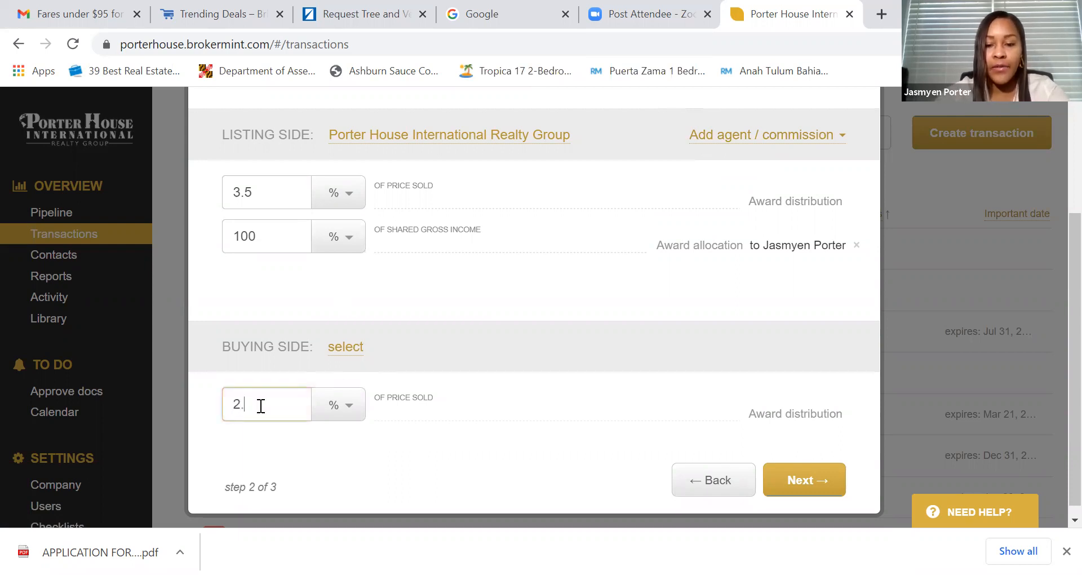
text(5)
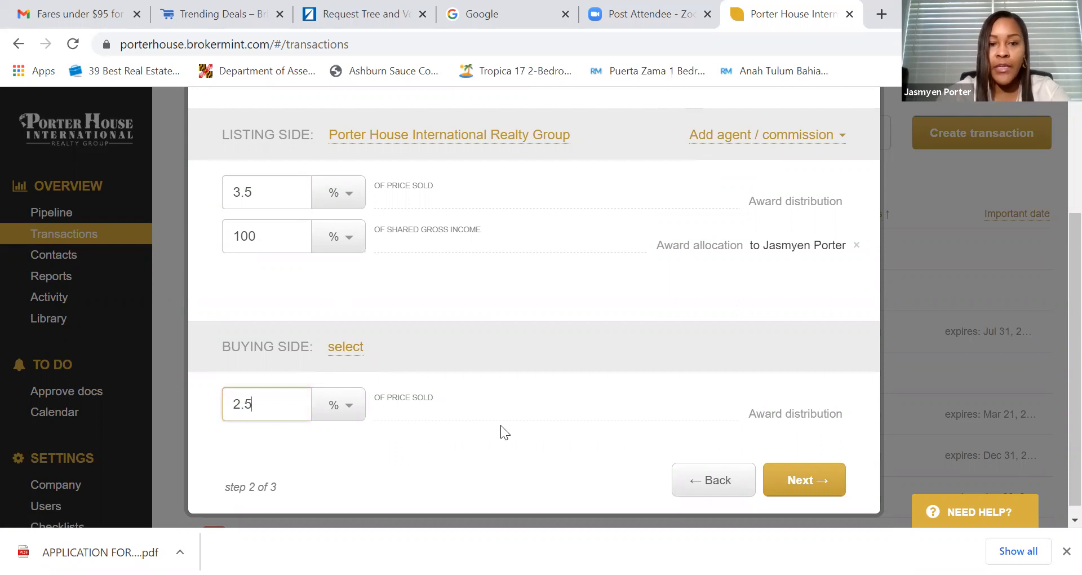
click(801, 479)
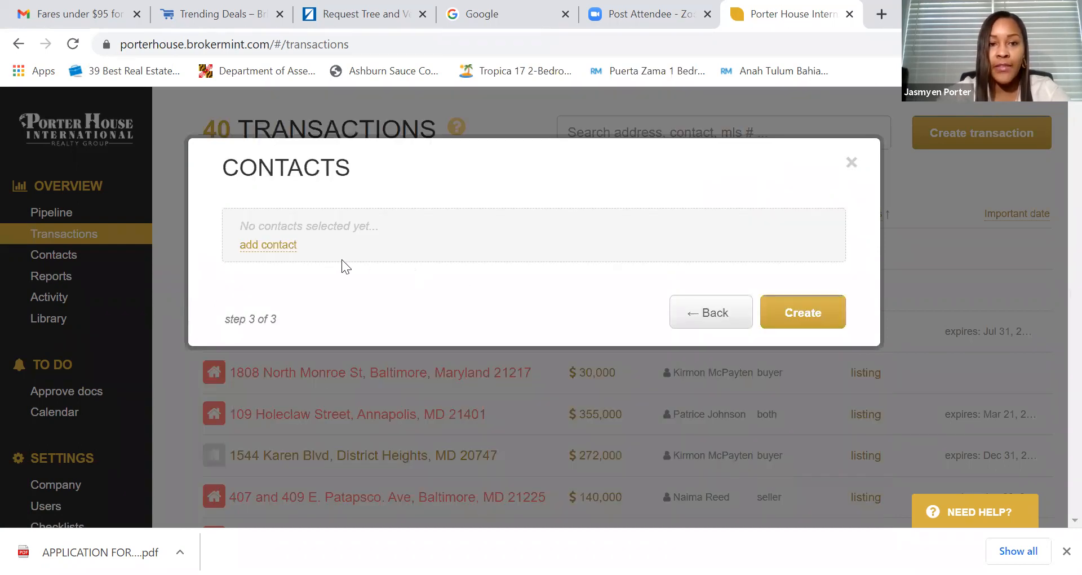
- Add the seller from the contact suggestions in the Seller role and create the transaction
click(268, 245)
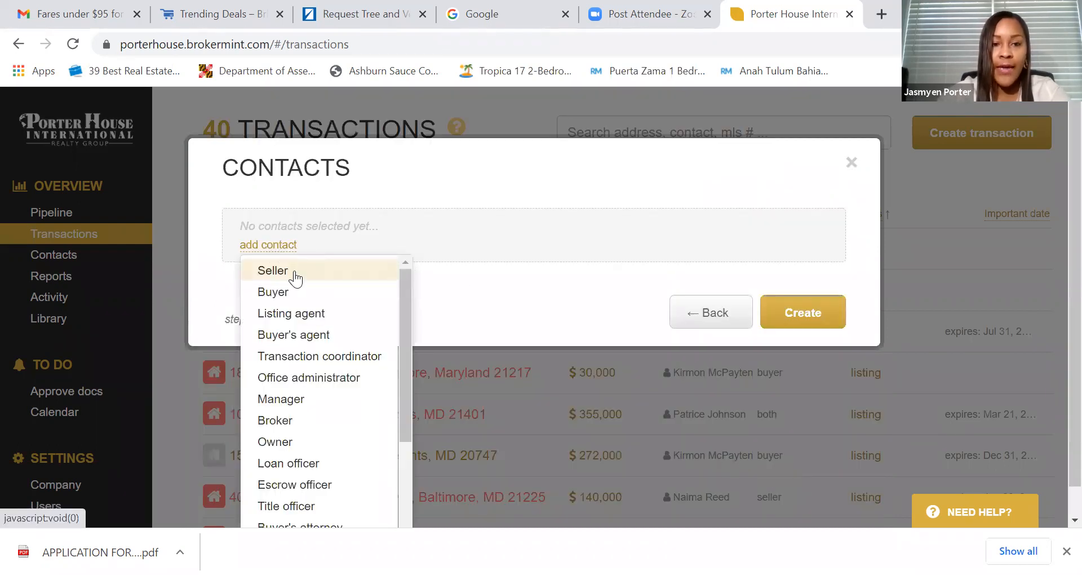
click(273, 270)
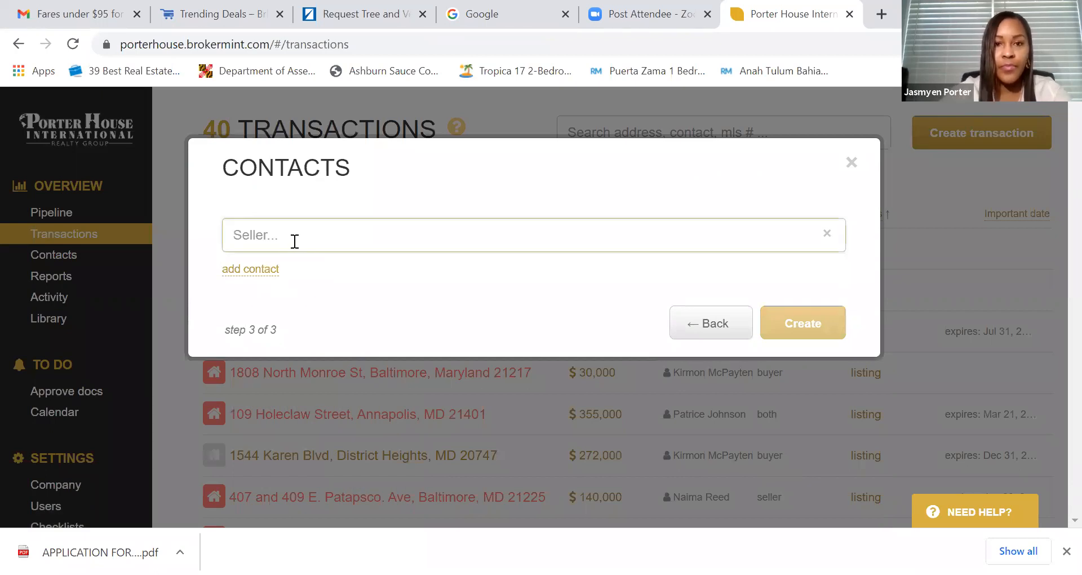
text(Che)
click(302, 272)
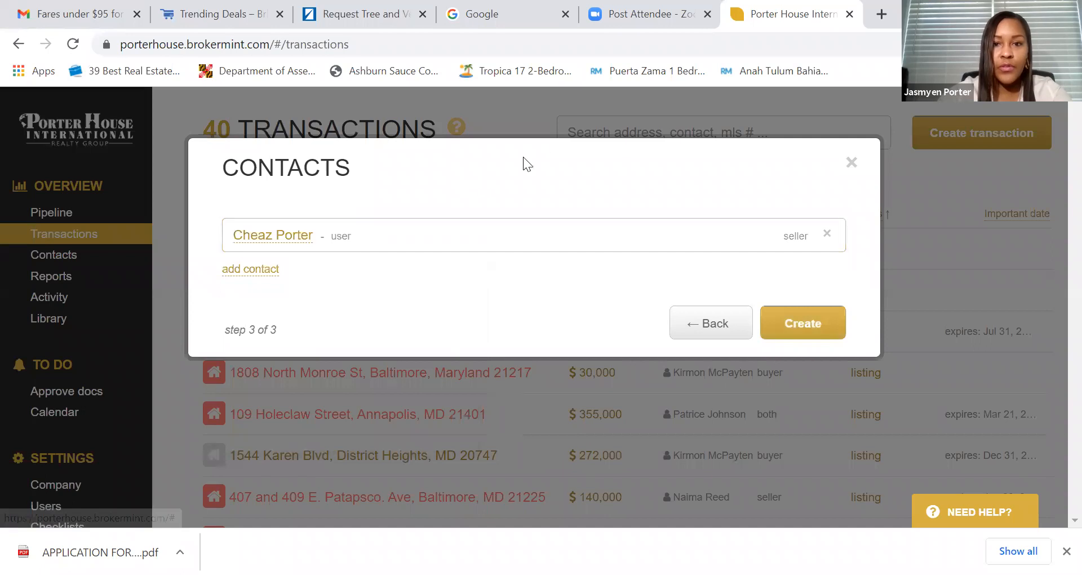
click(806, 324)
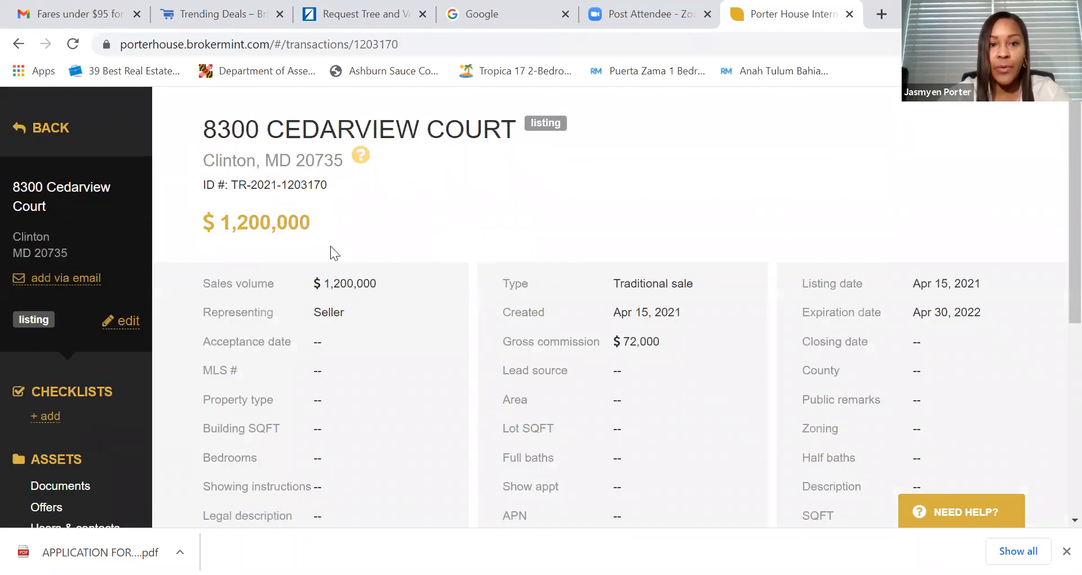
- Review the transaction's $1,200,000 sales volume and $72,000 gross commission
scroll(469, 210, down, 2)
scroll(490, 203, up, 2)
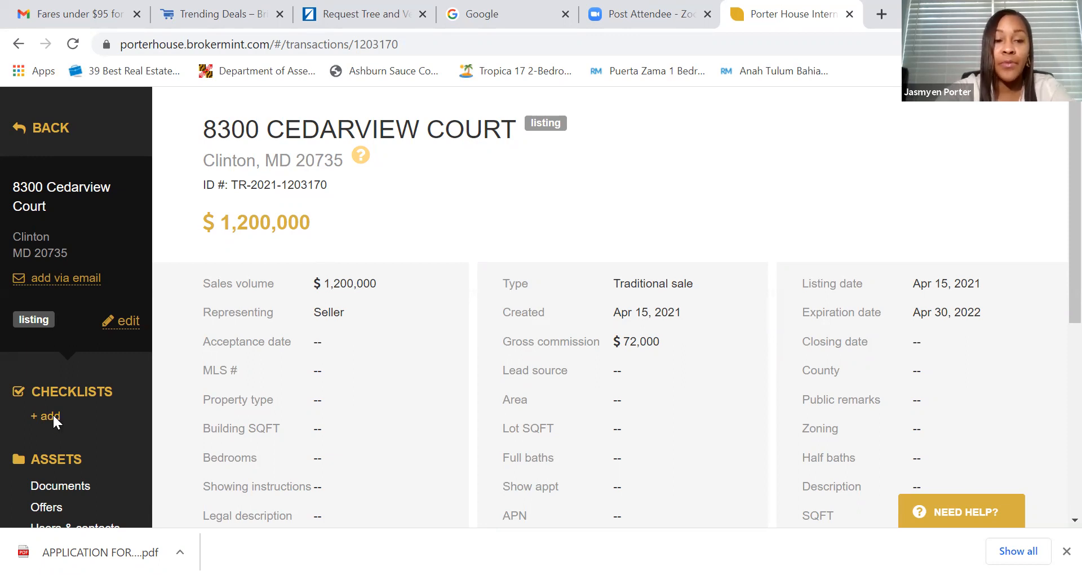
click(52, 417)
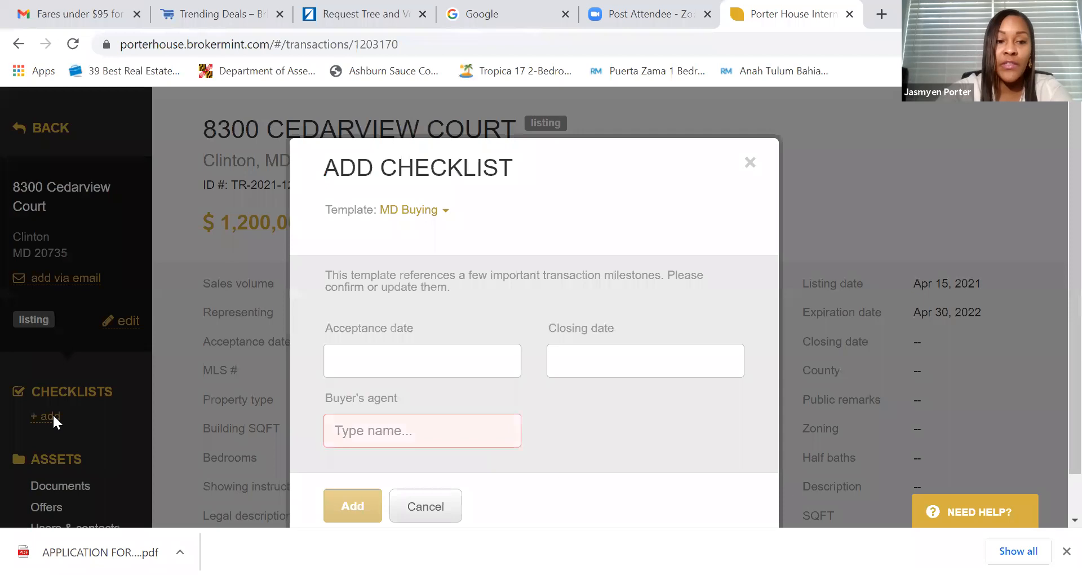
- Choose the MD Listing template, set acceptance date Apr 17, 2021, and add the checklist
click(419, 214)
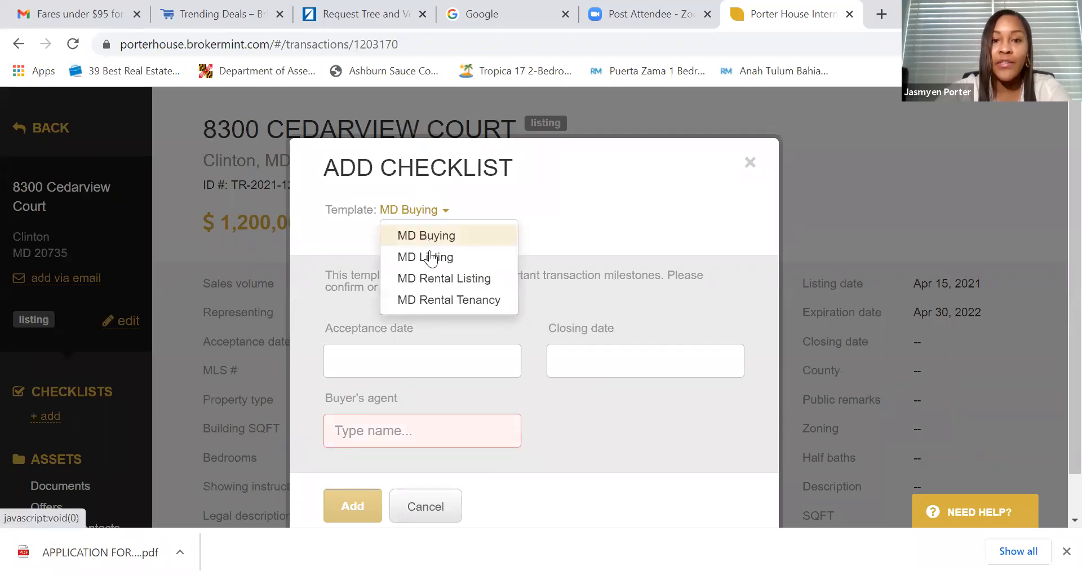
click(431, 261)
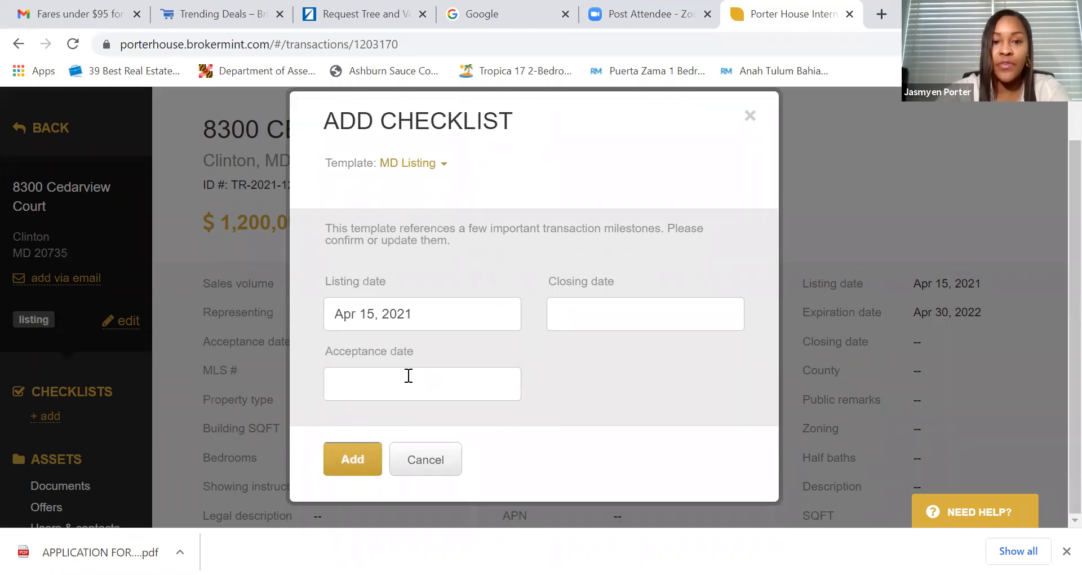
click(450, 314)
click(397, 394)
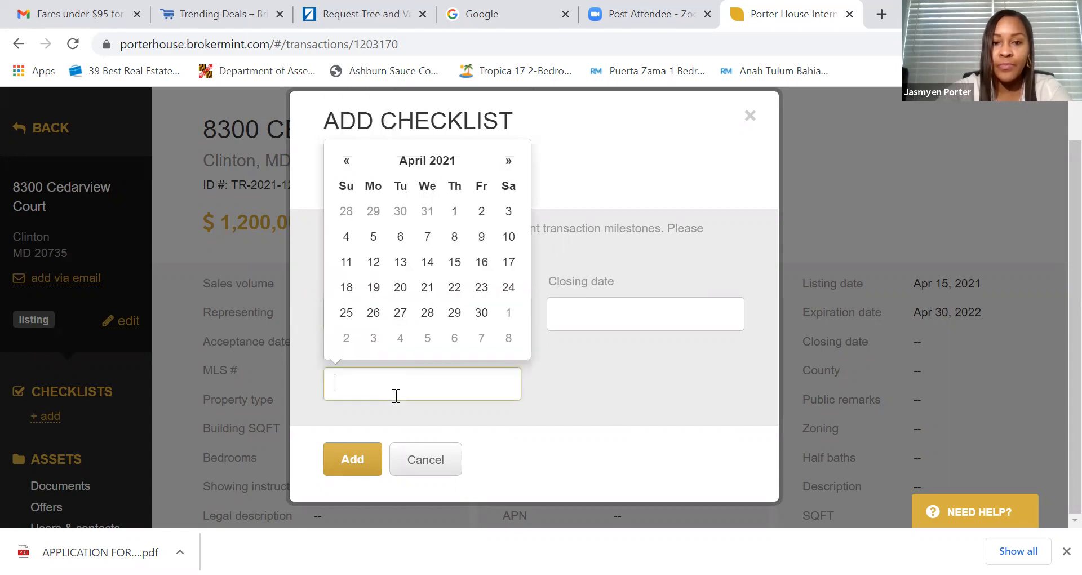
click(616, 257)
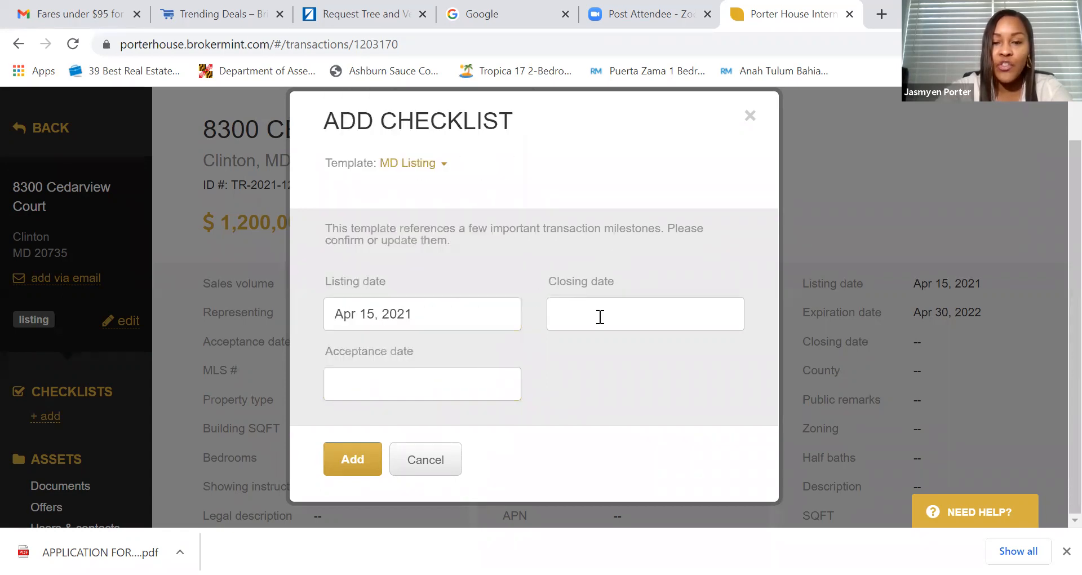
click(408, 383)
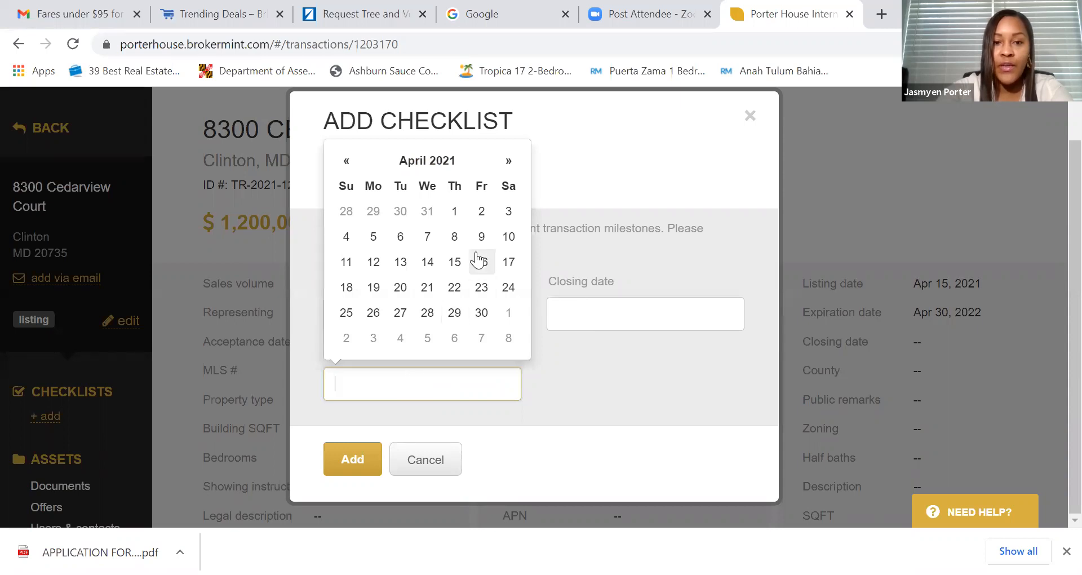
click(508, 264)
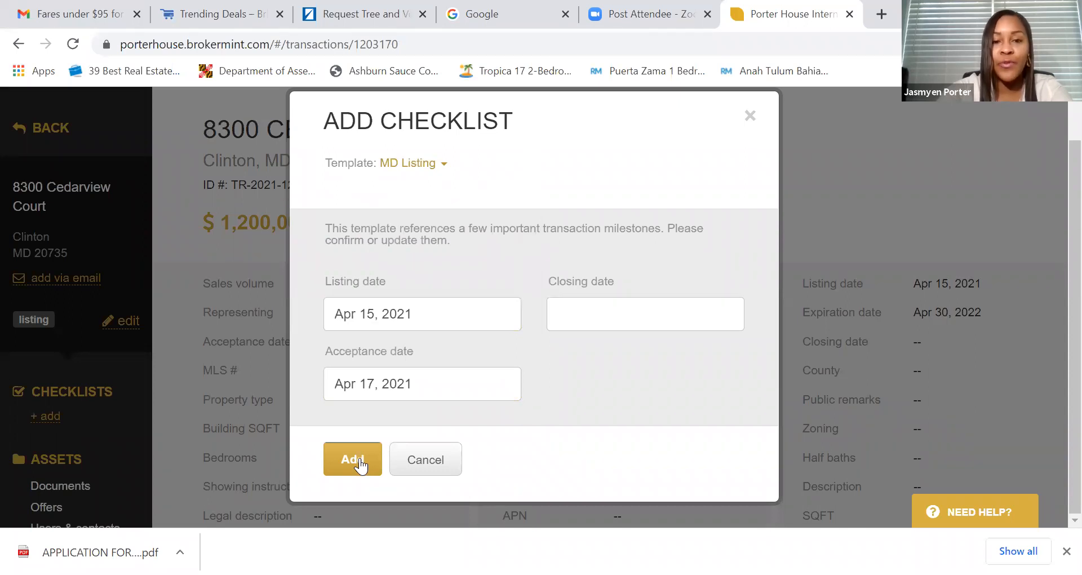
click(361, 465)
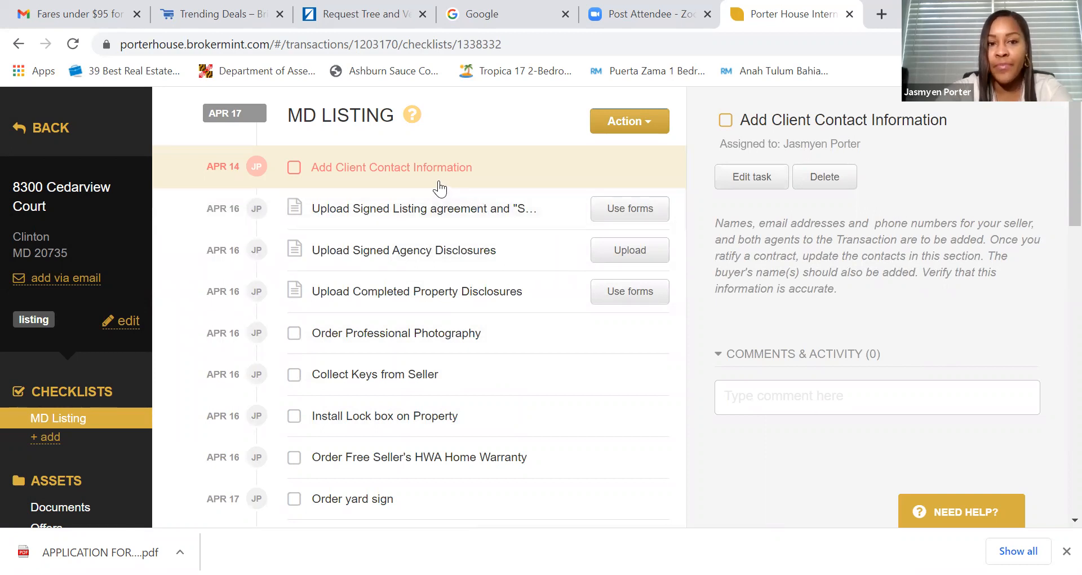
- Tick Add Client Contact Information and use forms for the Upload Signed Listing agreement task
click(293, 168)
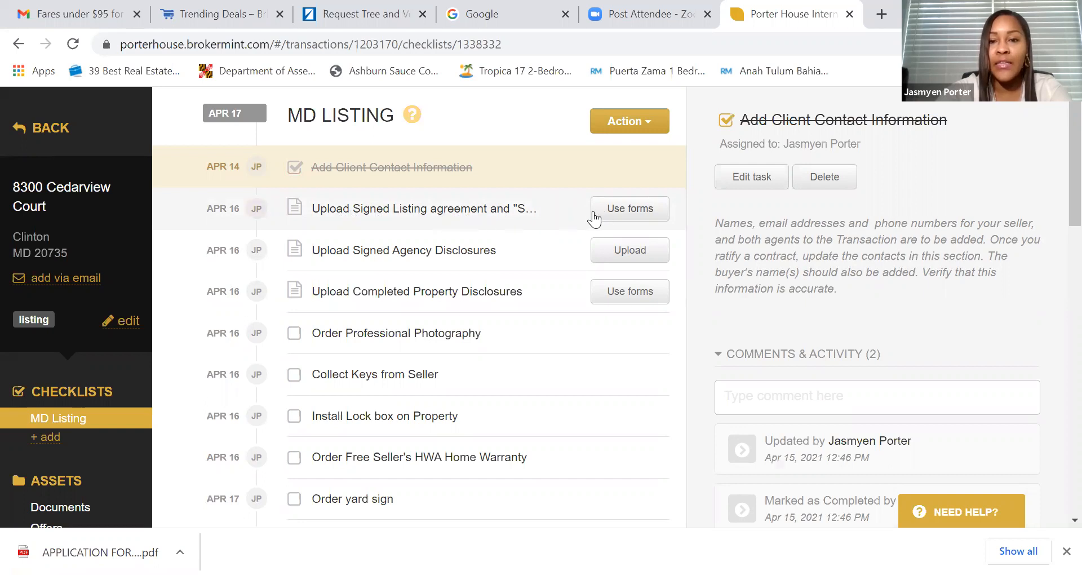
click(619, 213)
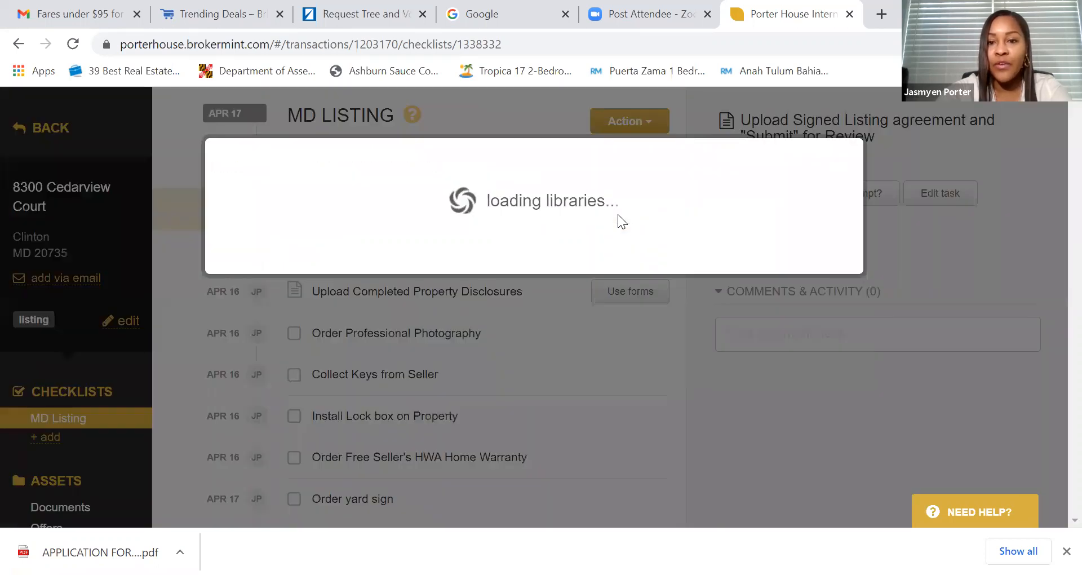
- Keep the five Maryland forms and make yourself the listing agent
scroll(566, 246, down, 2)
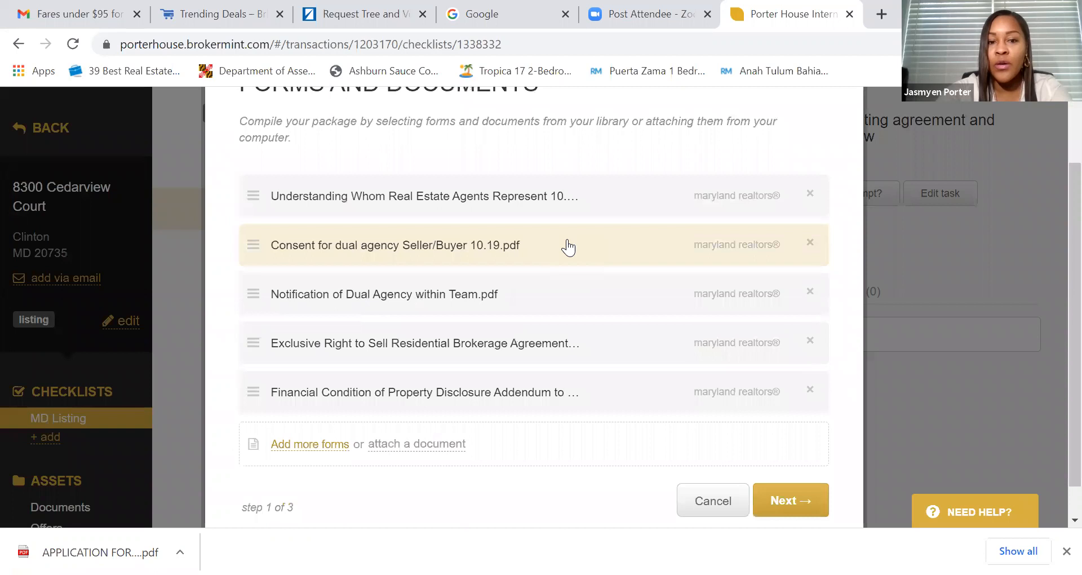
scroll(568, 246, up, 2)
scroll(572, 249, down, 3)
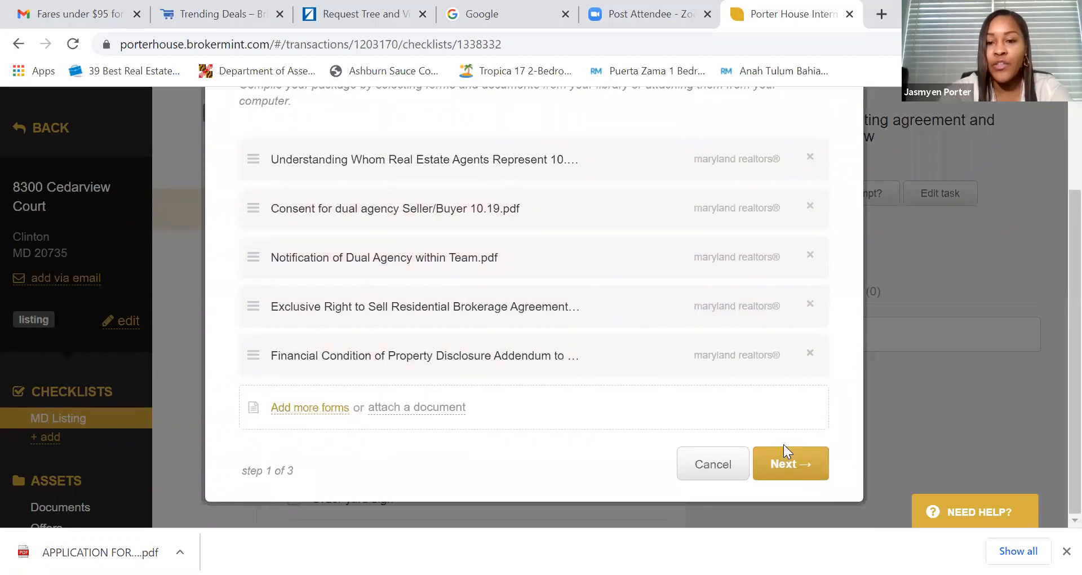
click(791, 468)
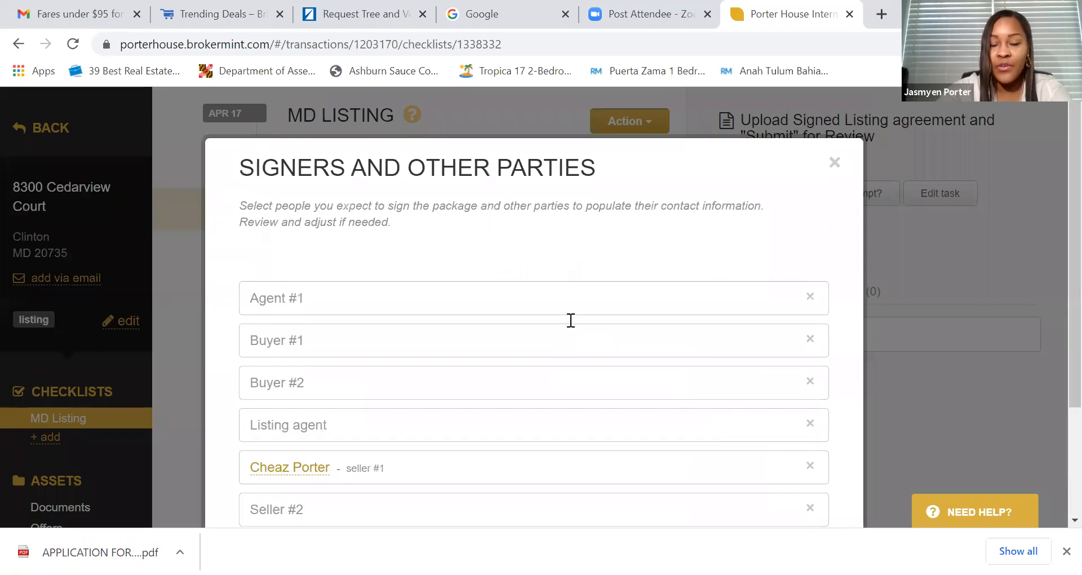
scroll(523, 307, down, 2)
scroll(515, 299, up, 2)
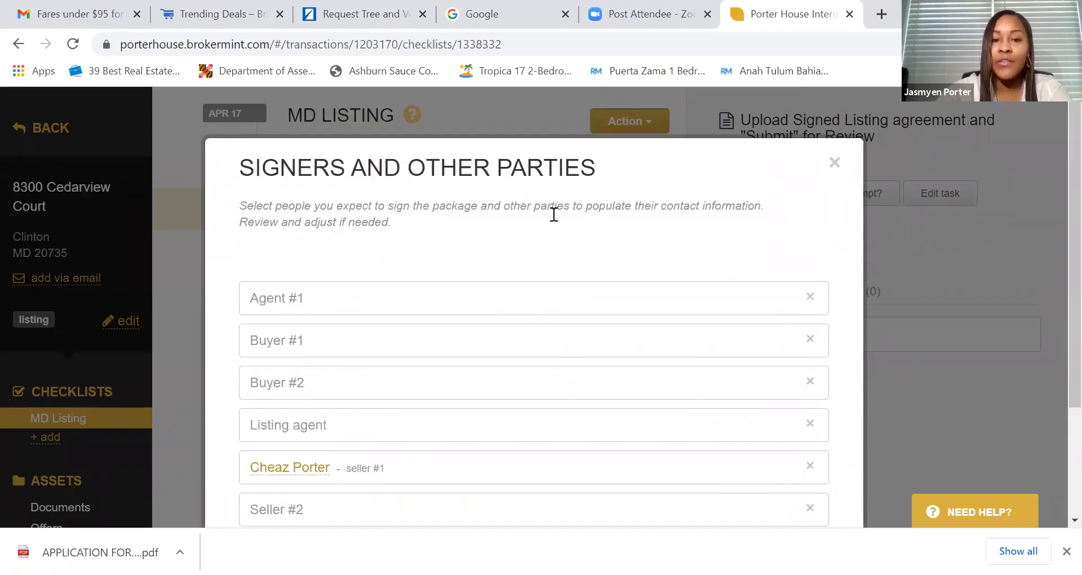
scroll(531, 272, down, 2)
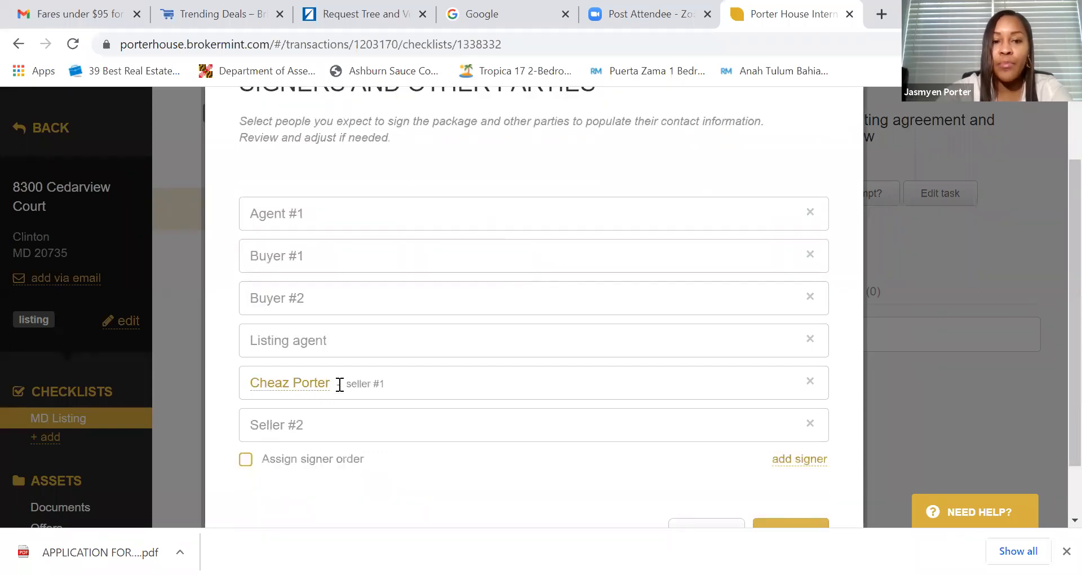
click(340, 340)
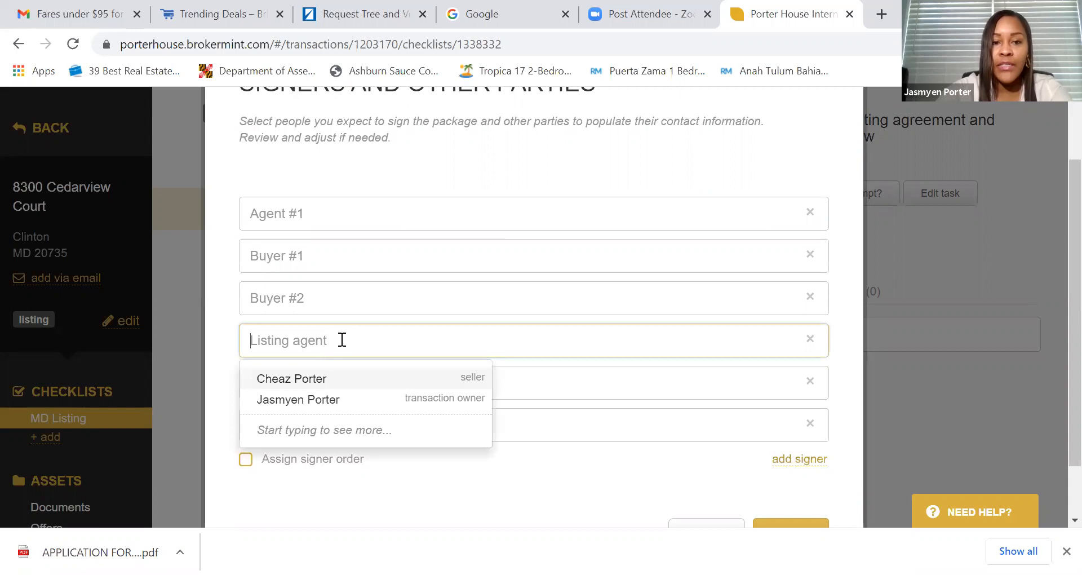
click(324, 400)
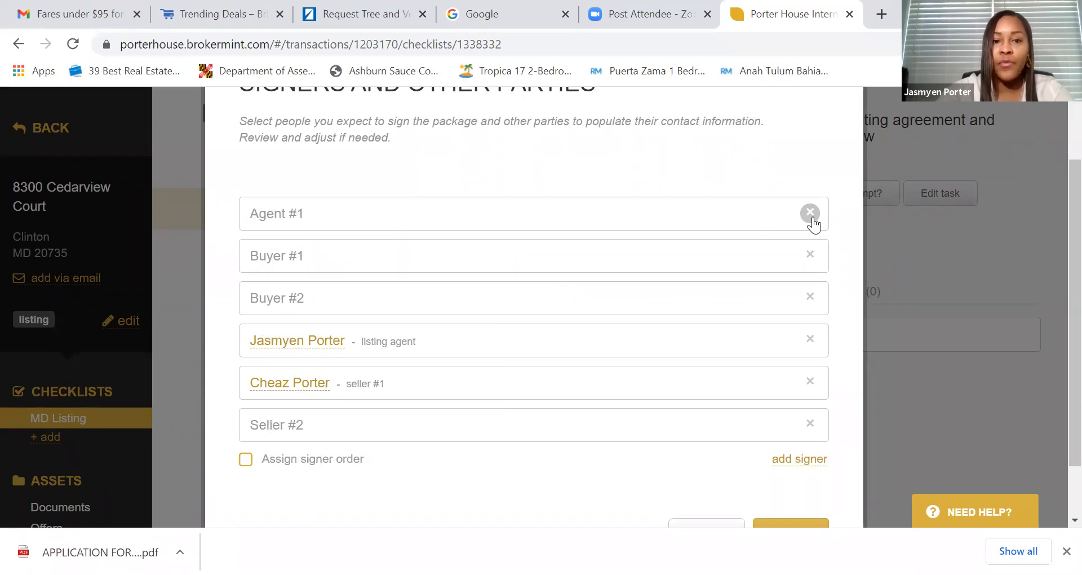
- Delete the empty Agent #1, Buyer #1, Buyer #2 and Seller #2 signers
click(811, 213)
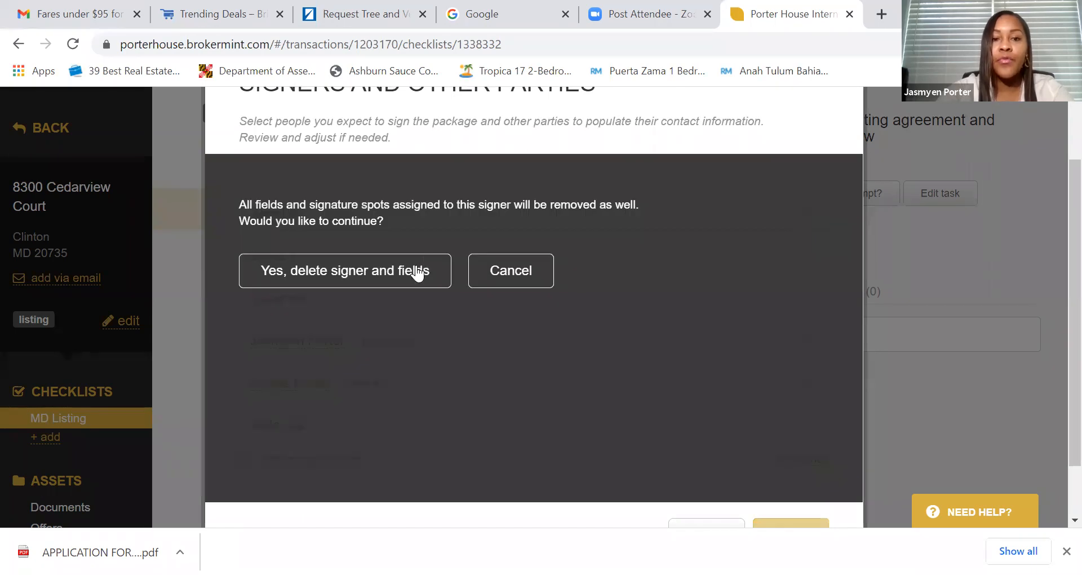
click(415, 271)
click(810, 212)
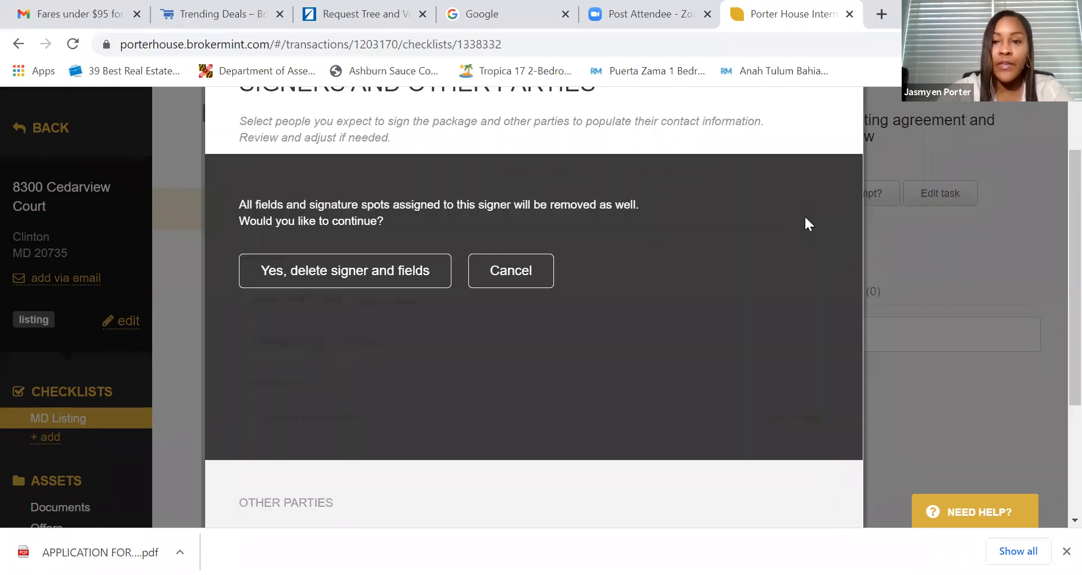
click(395, 271)
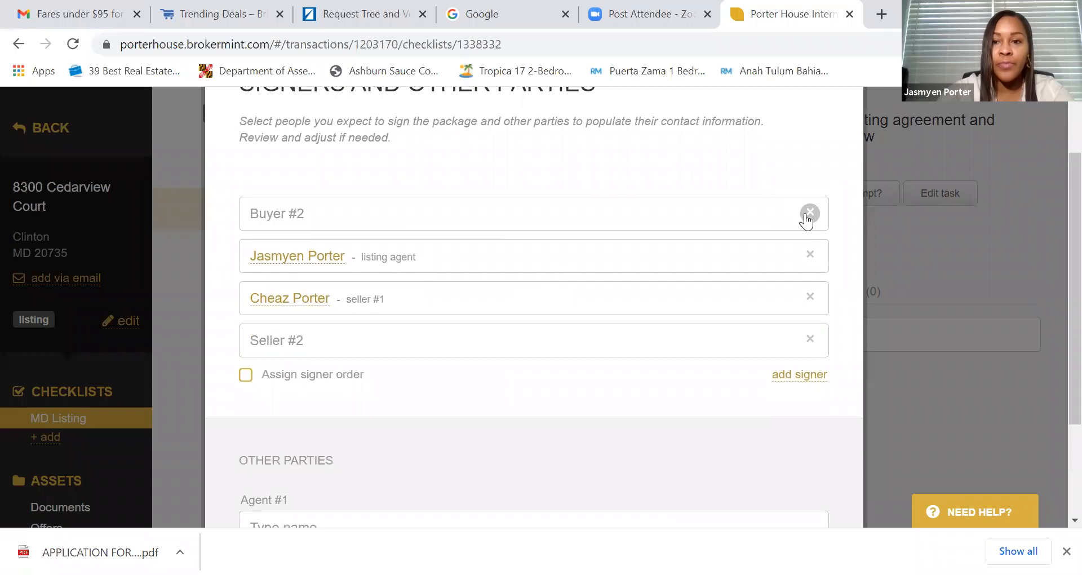
click(810, 212)
click(413, 274)
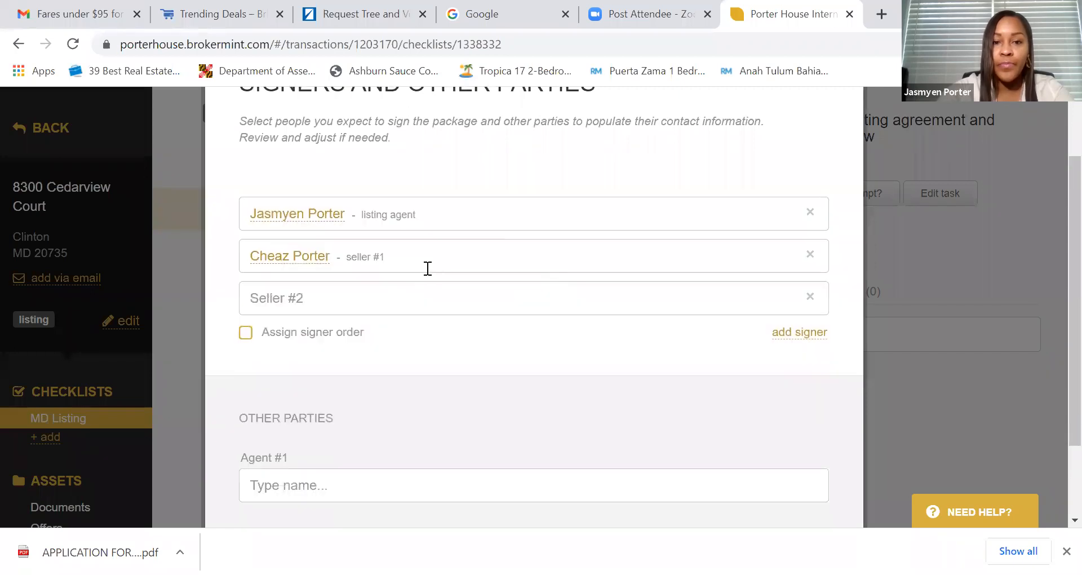
click(809, 298)
click(397, 275)
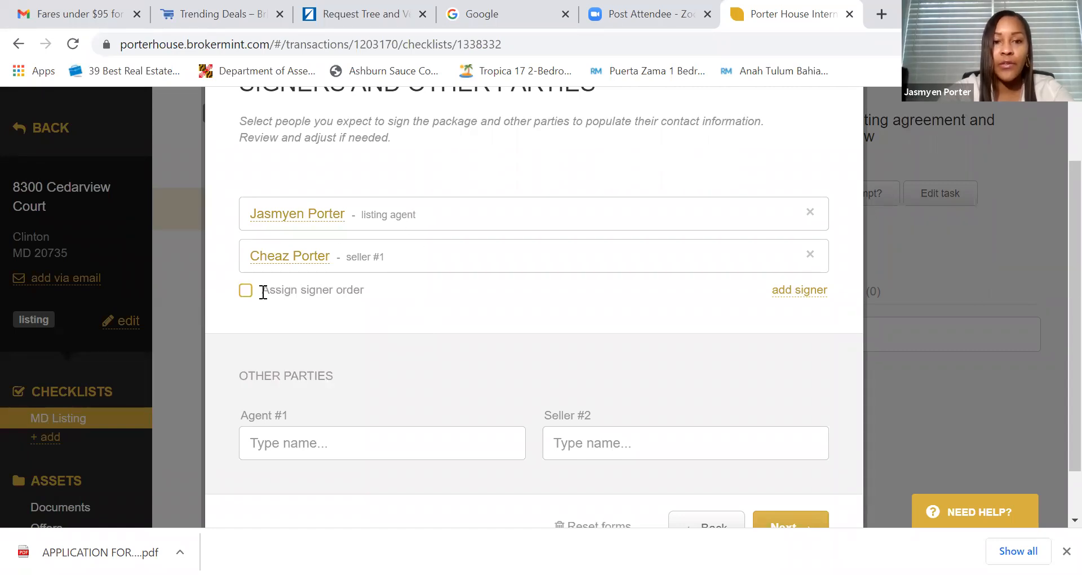
- Require a signer order with the seller signing before the listing agent
click(245, 291)
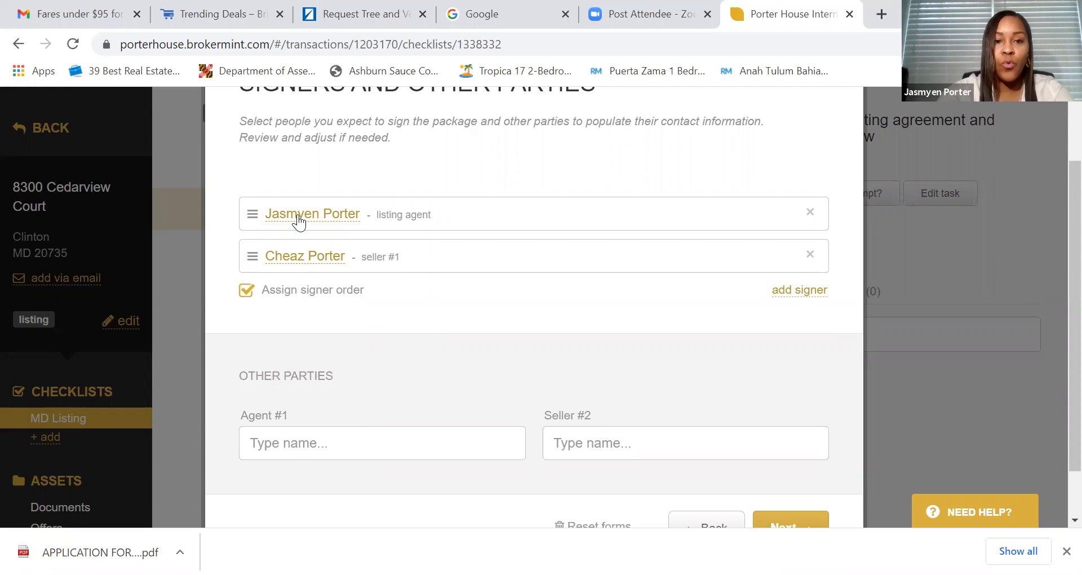
drag(253, 256, 248, 211)
scroll(531, 322, down, 1)
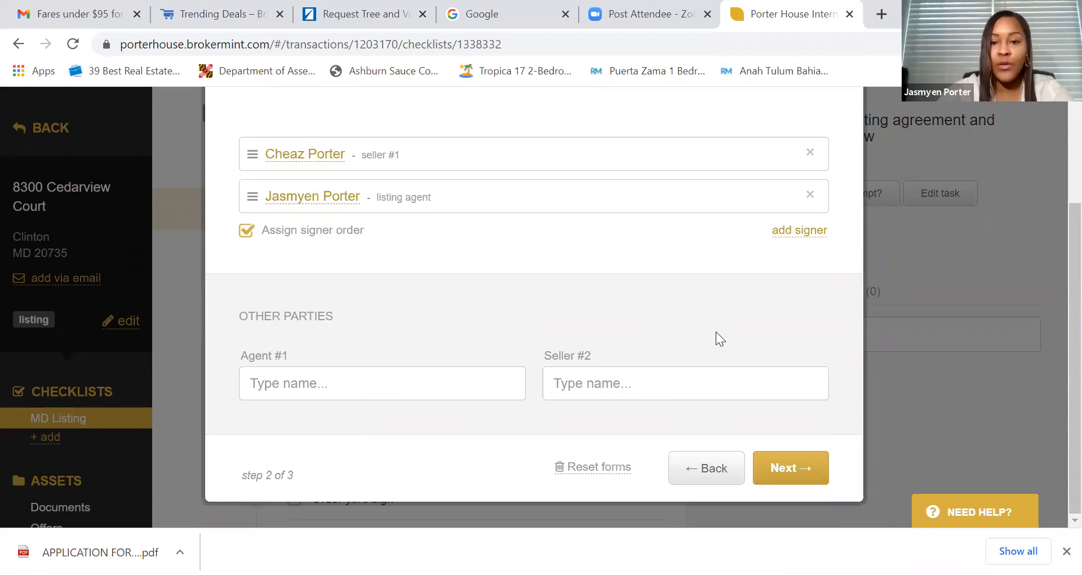
scroll(712, 335, up, 3)
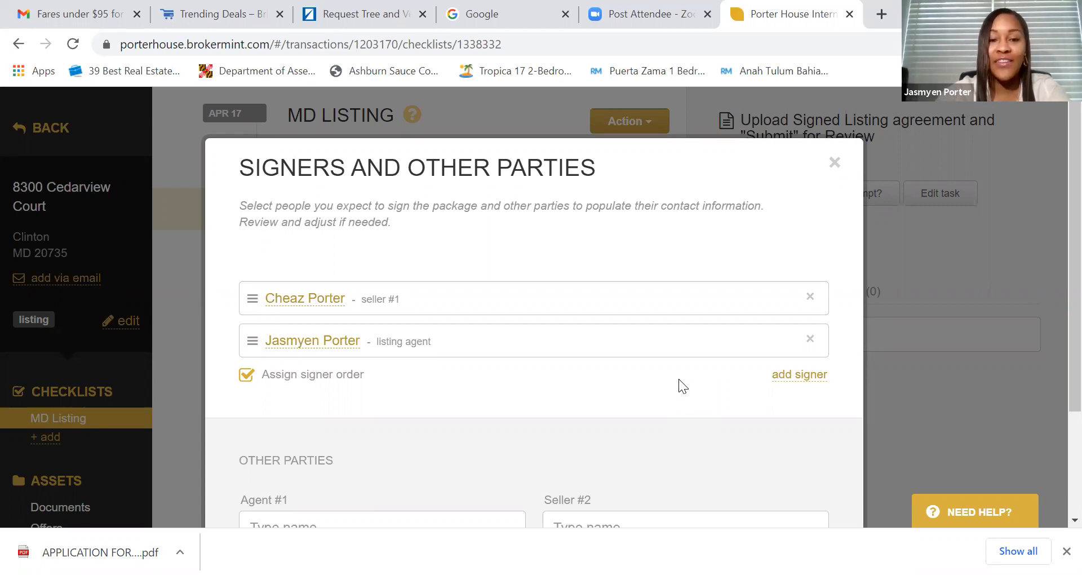
- Review the seller and listing agent signers and proceed to the form editor
scroll(678, 379, down, 3)
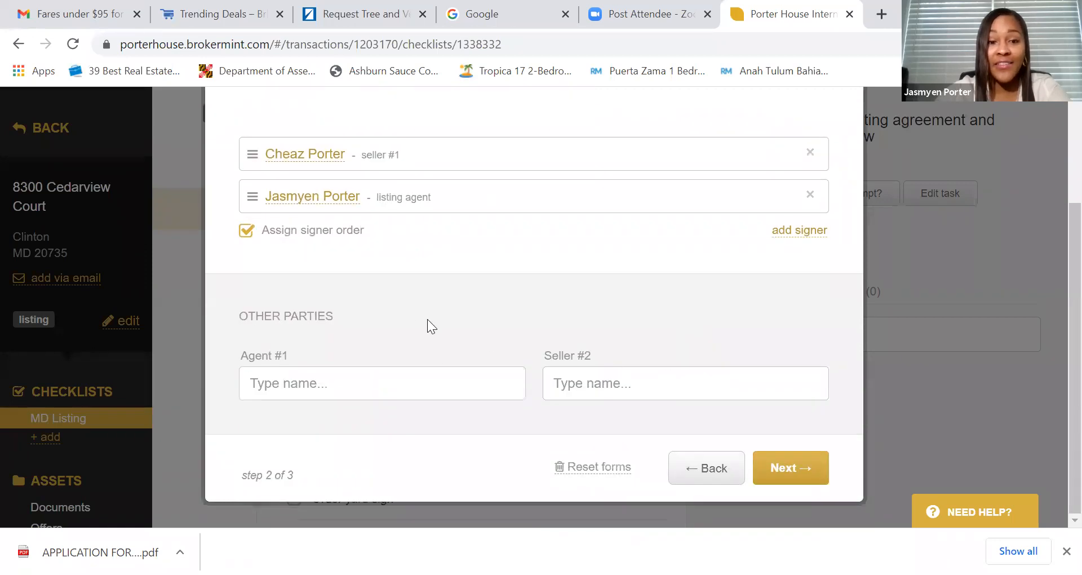
scroll(572, 302, up, 3)
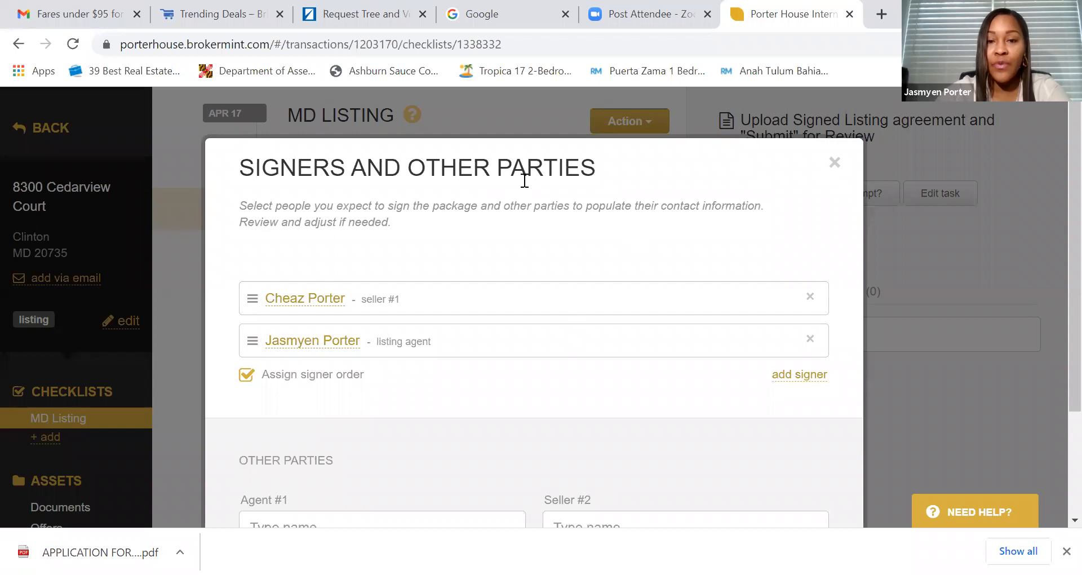
scroll(604, 353, down, 3)
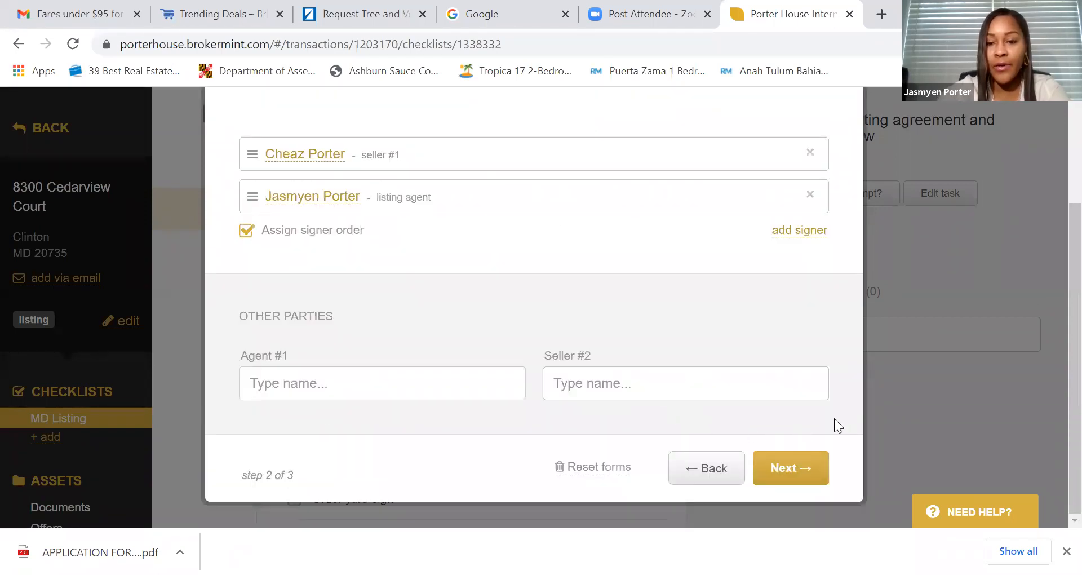
click(777, 475)
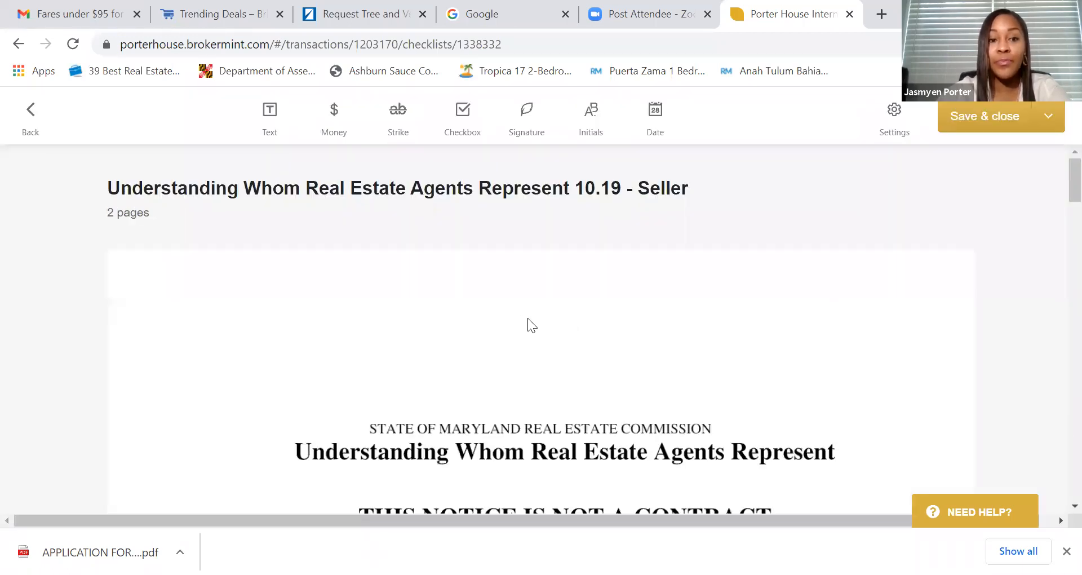
- Tick the Sellers/Landlord box on the agency disclosure acknowledgement
scroll(514, 315, down, 1)
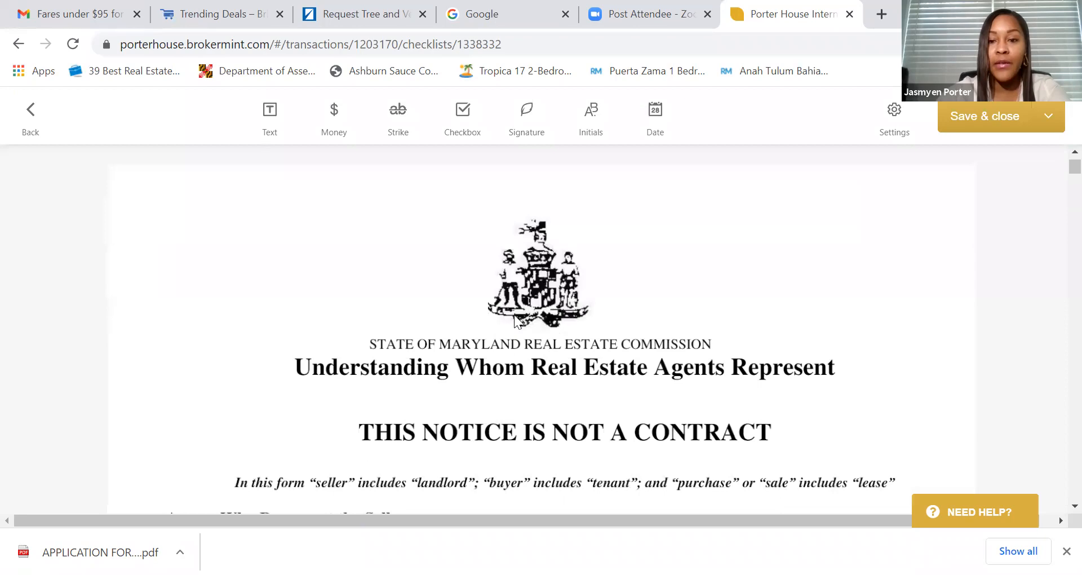
scroll(514, 318, down, 10)
scroll(514, 316, down, 15)
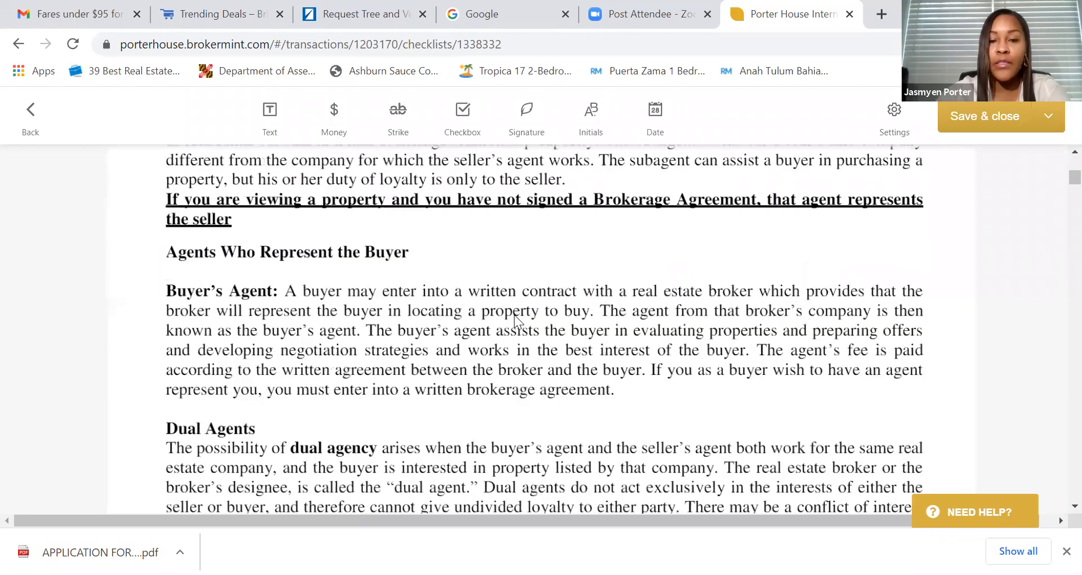
scroll(514, 314, down, 2)
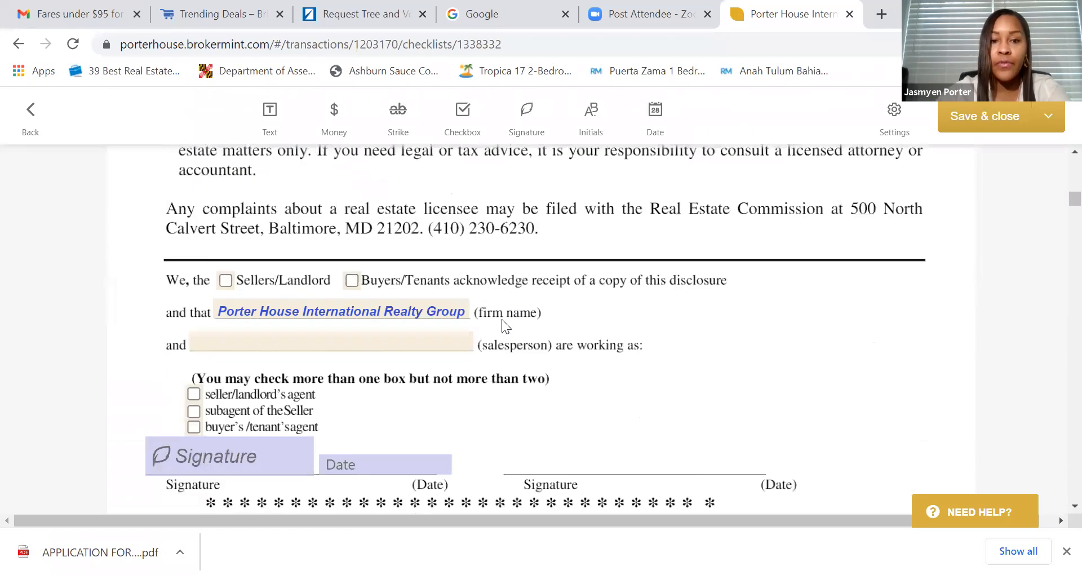
click(226, 281)
- Type the listing agent's name into the salesperson field
click(273, 342)
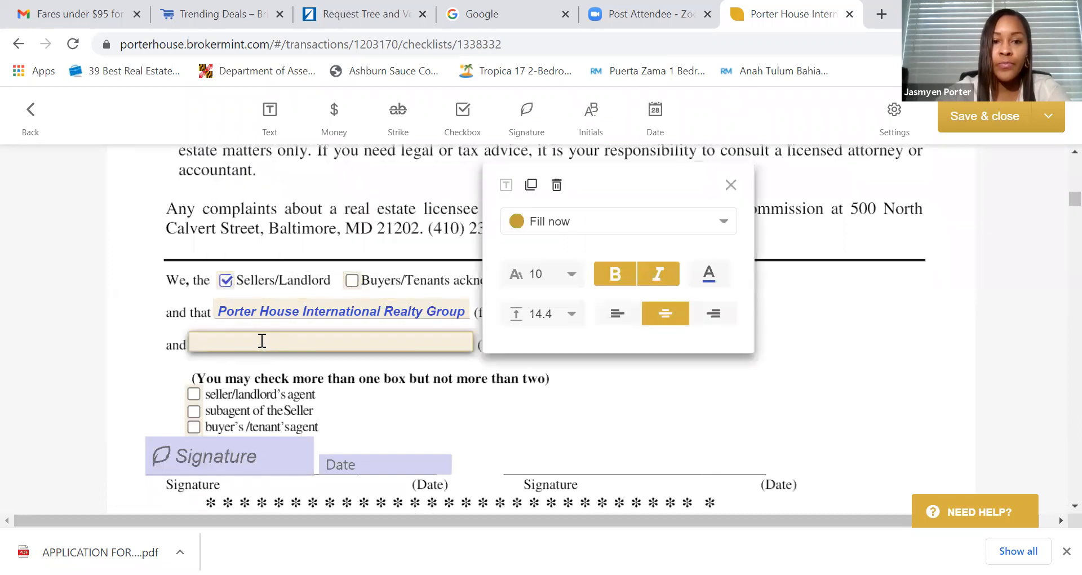
click(262, 340)
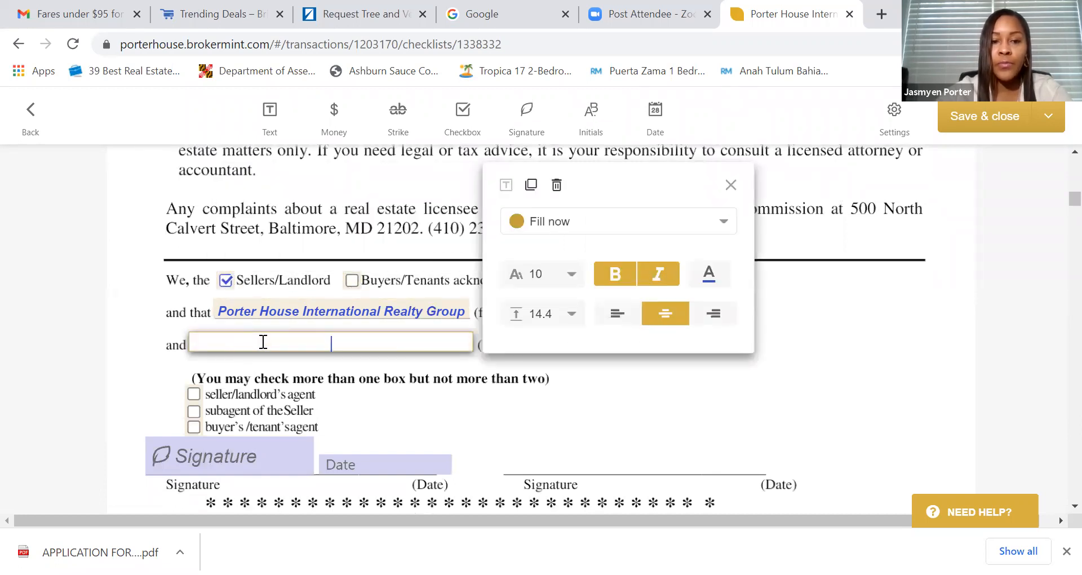
text(Js)
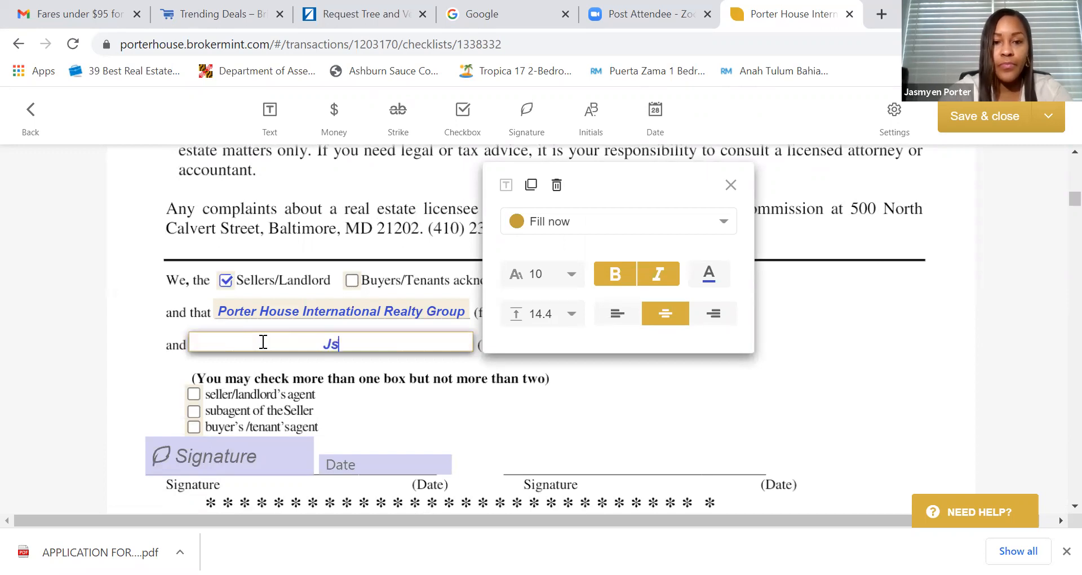
key(BackSpace)
key(BackSpace)
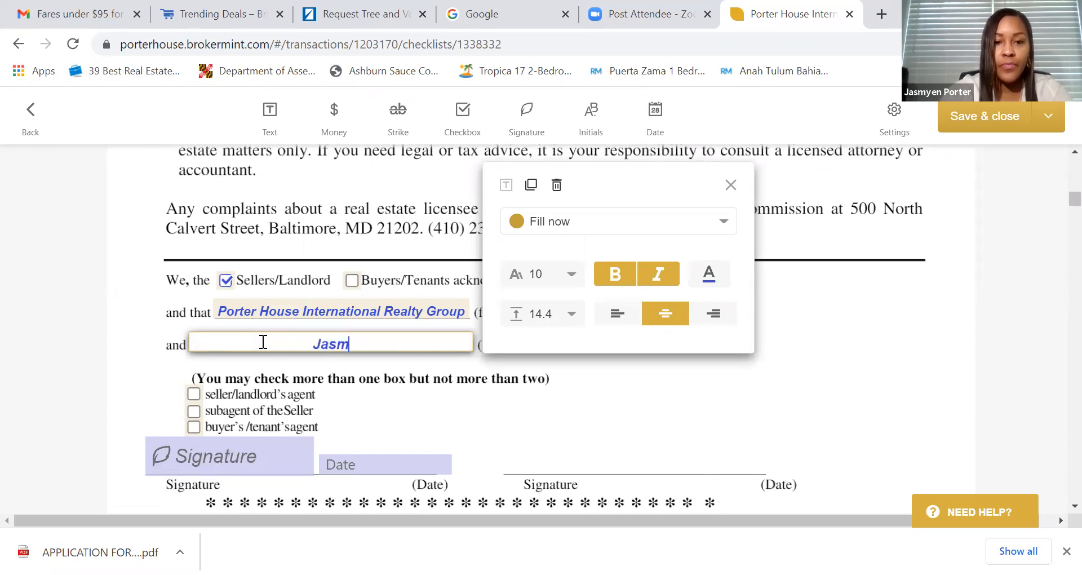
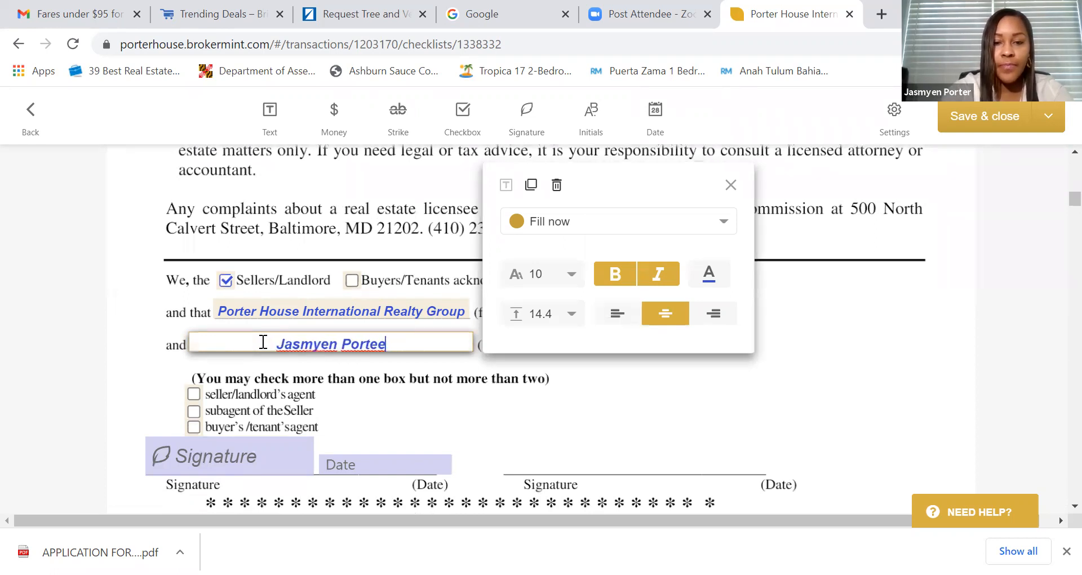
text(r)
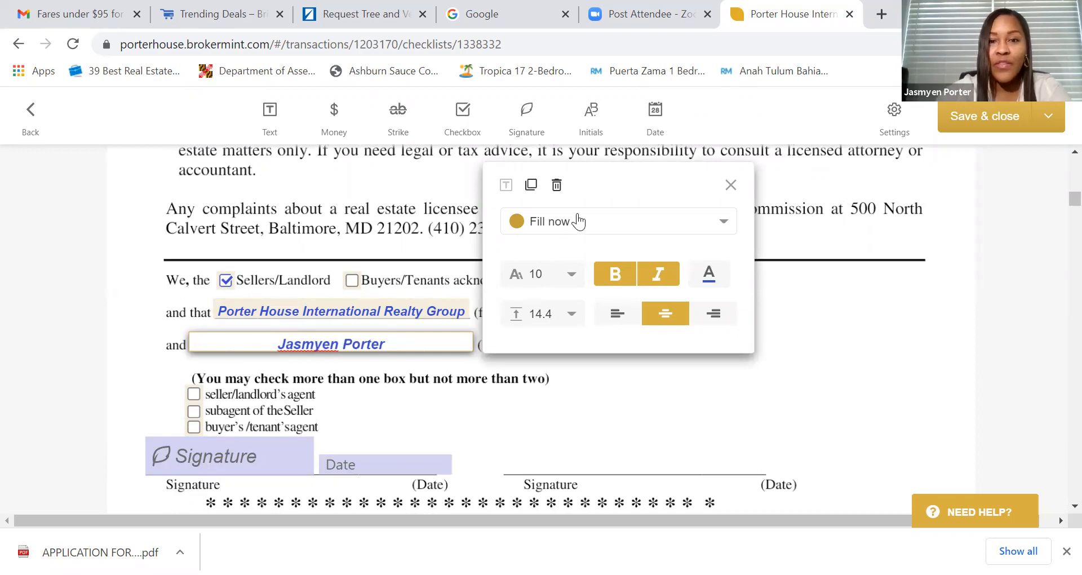
- Set the salesperson field back to Fill now after trying the Seller #1 and Listing agent roles
click(579, 226)
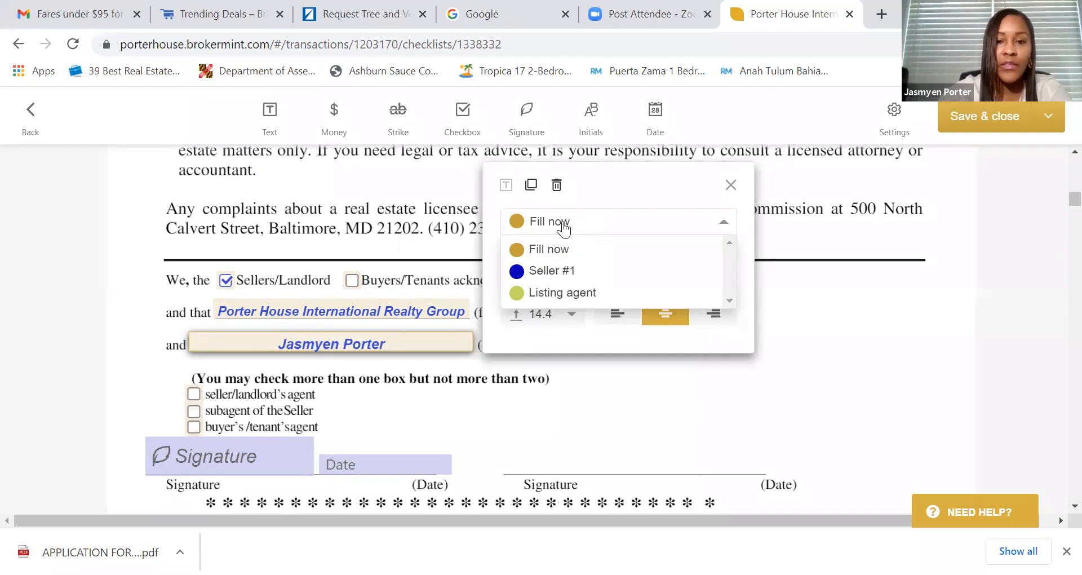
click(557, 272)
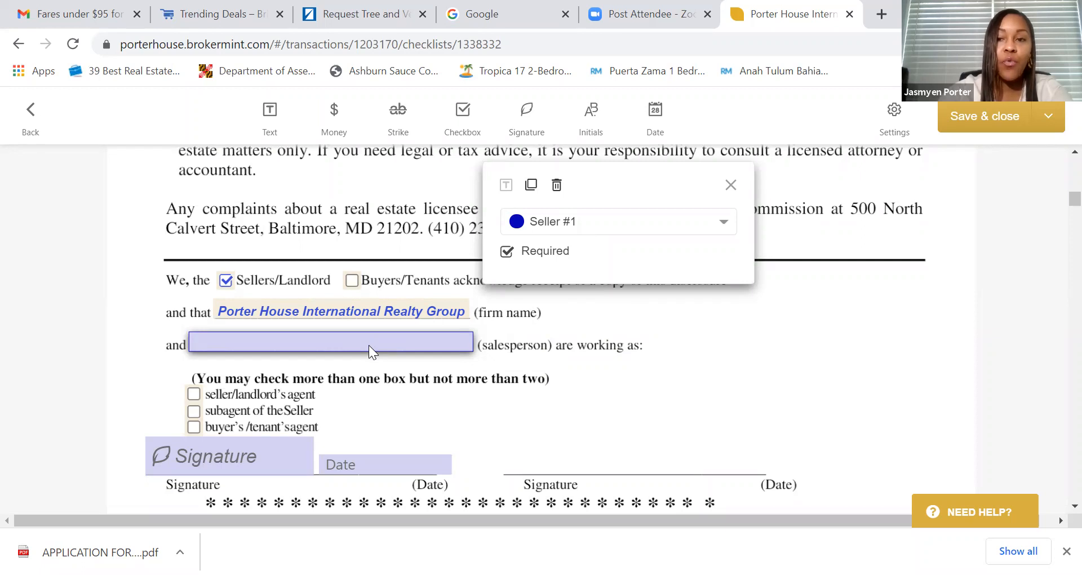
click(564, 231)
click(556, 292)
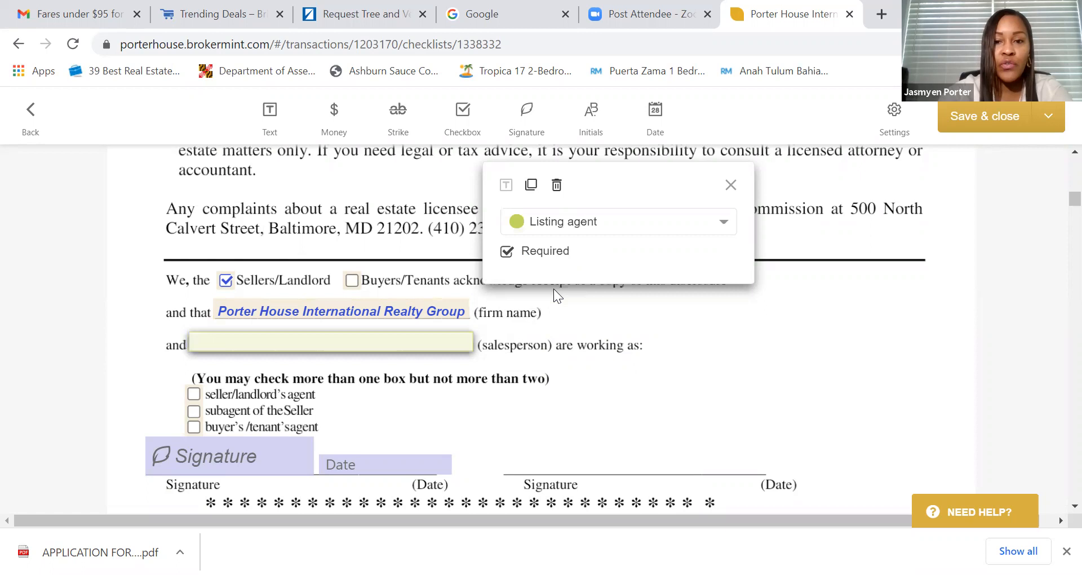
click(362, 324)
click(355, 342)
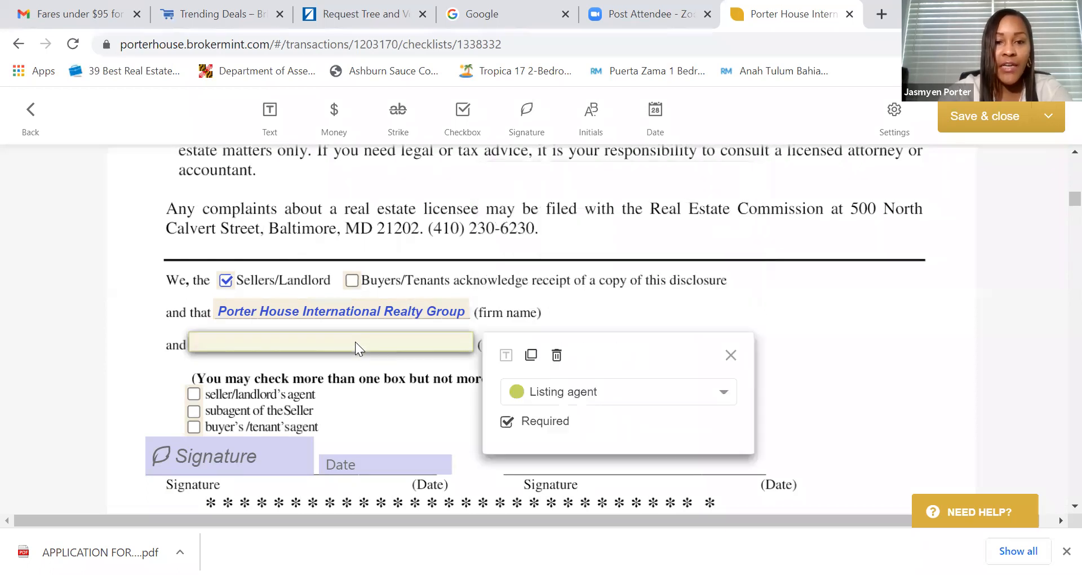
click(572, 398)
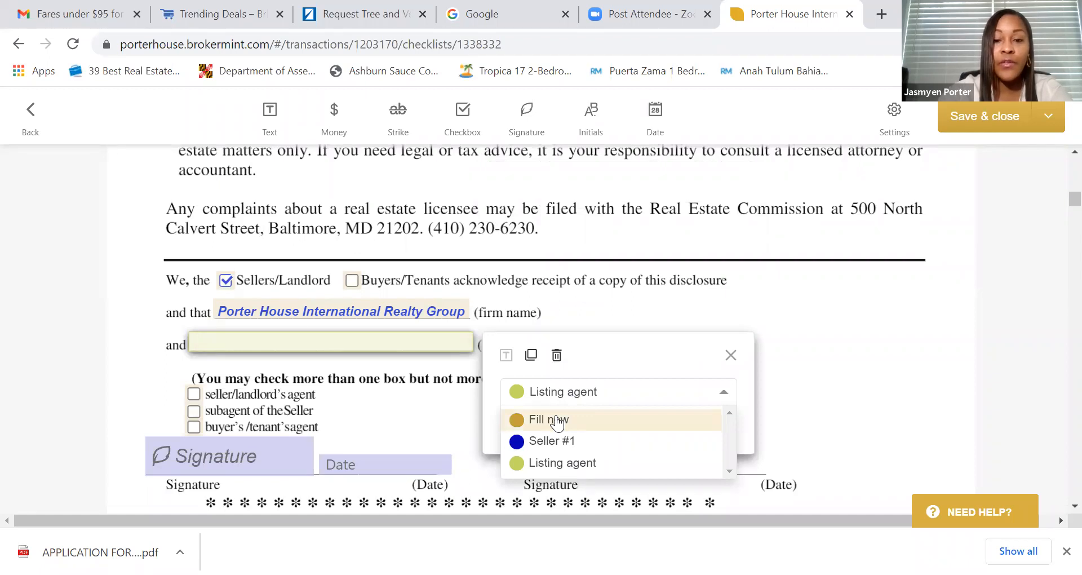
click(558, 423)
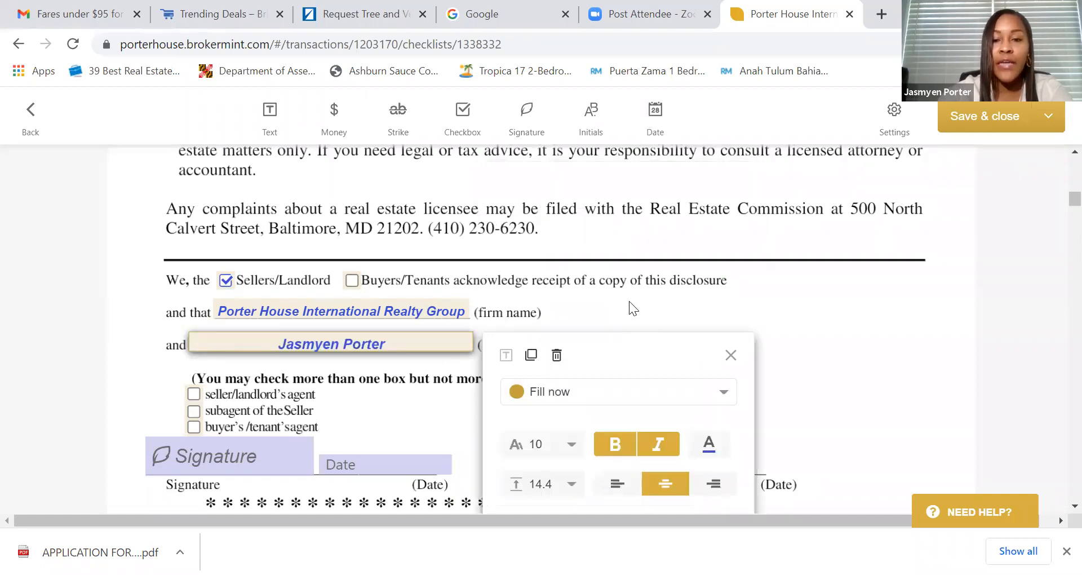
click(632, 280)
- Check that the signature field stays assigned to Seller #1
scroll(449, 303, down, 2)
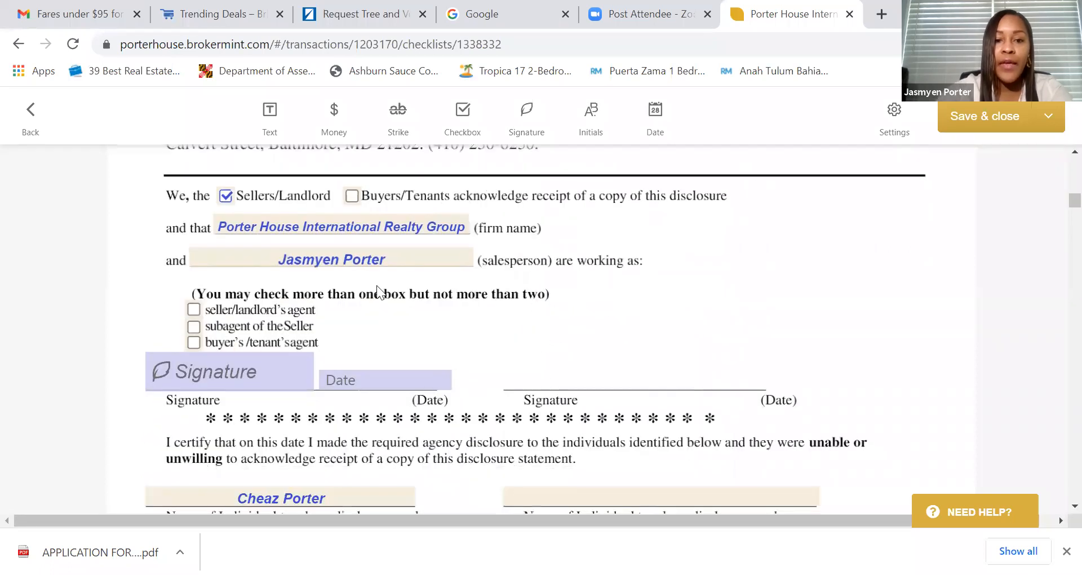
scroll(377, 288, down, 2)
scroll(454, 272, up, 4)
click(242, 458)
click(241, 454)
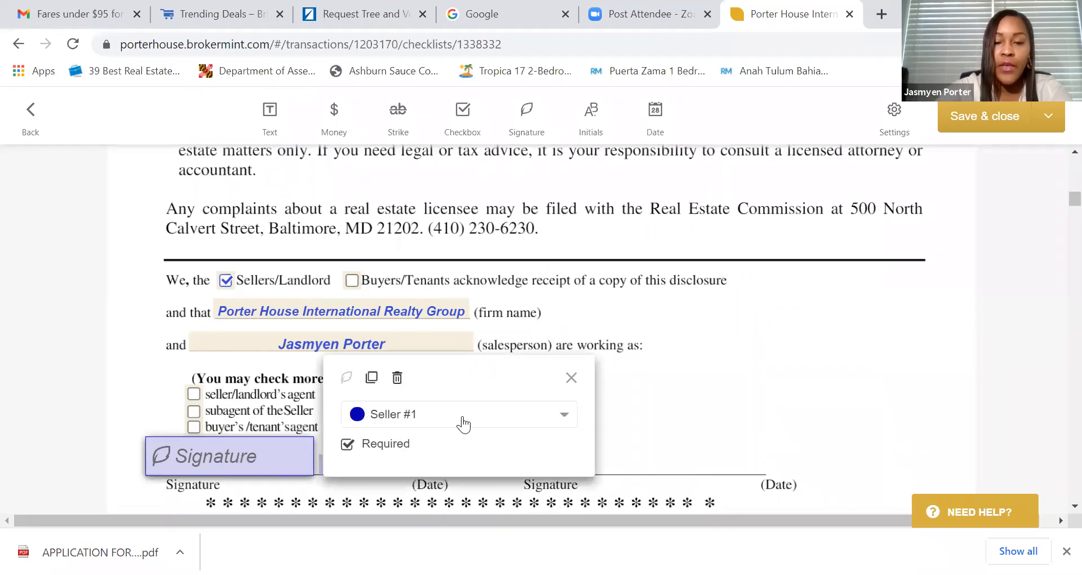
click(553, 417)
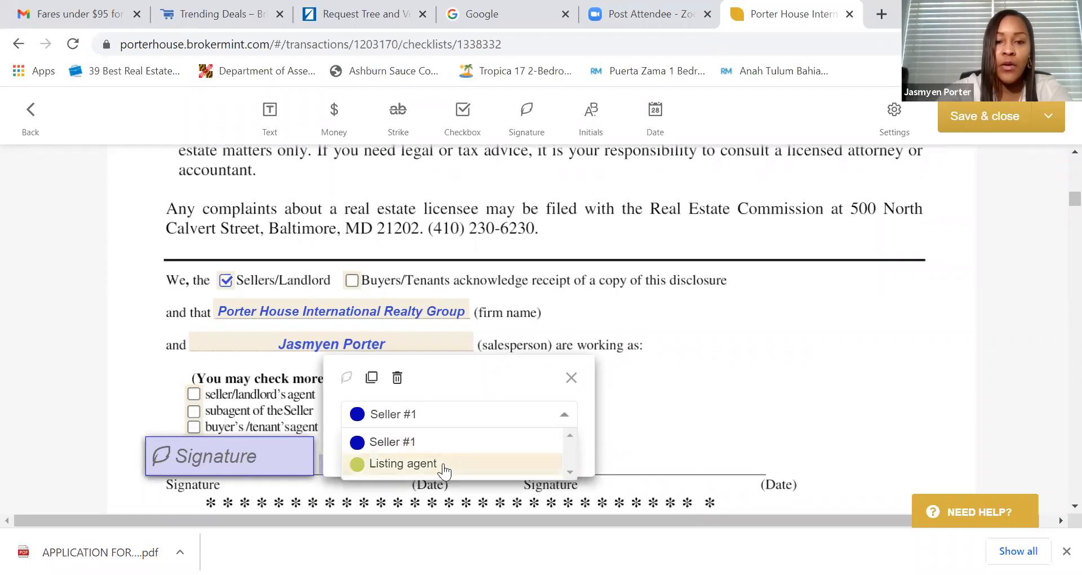
click(673, 307)
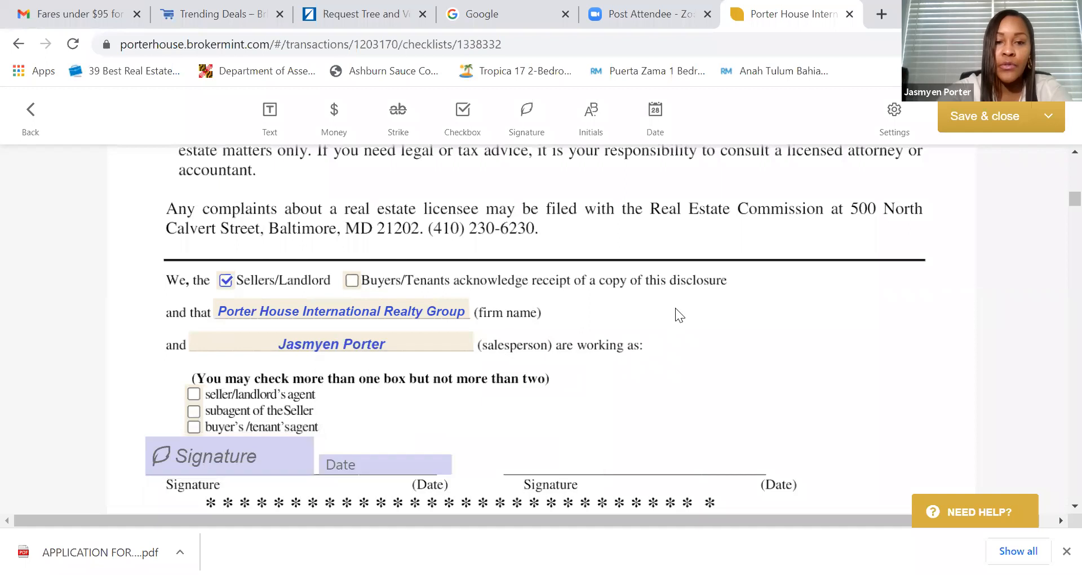
- Scroll down to the 2-page Consent for Dual Agency form
scroll(640, 300, down, 2)
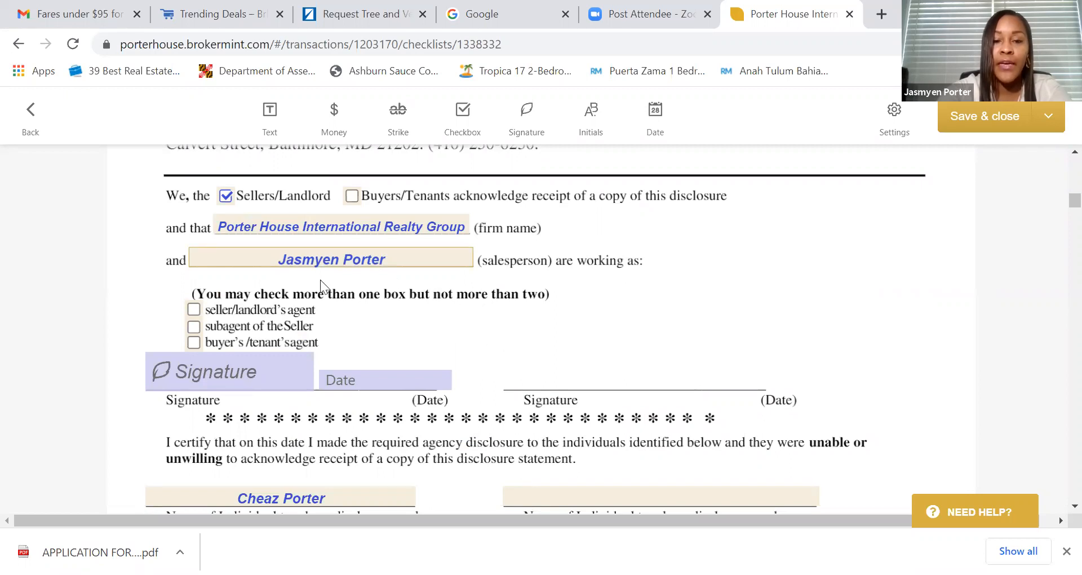
scroll(354, 305, down, 2)
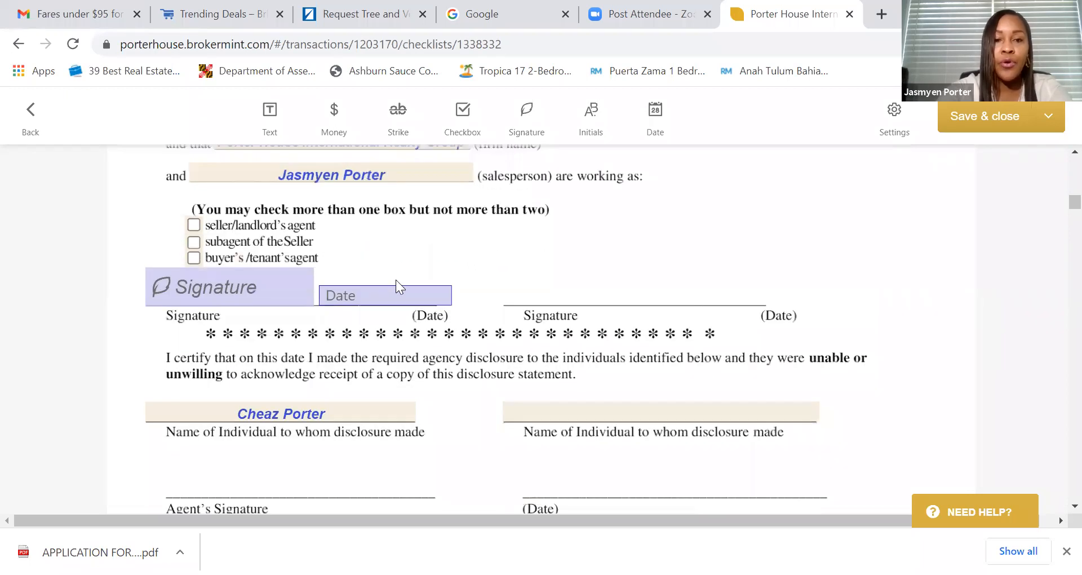
scroll(440, 288, down, 4)
scroll(456, 285, down, 8)
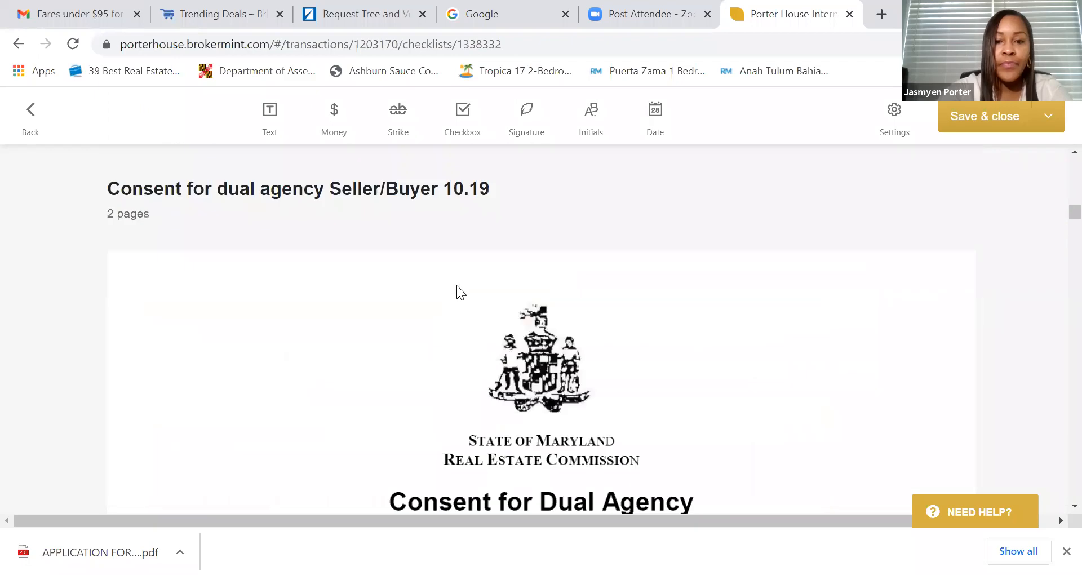
- Scroll down the Consent for Dual Agency form and select its Firm Name field
scroll(457, 286, down, 10)
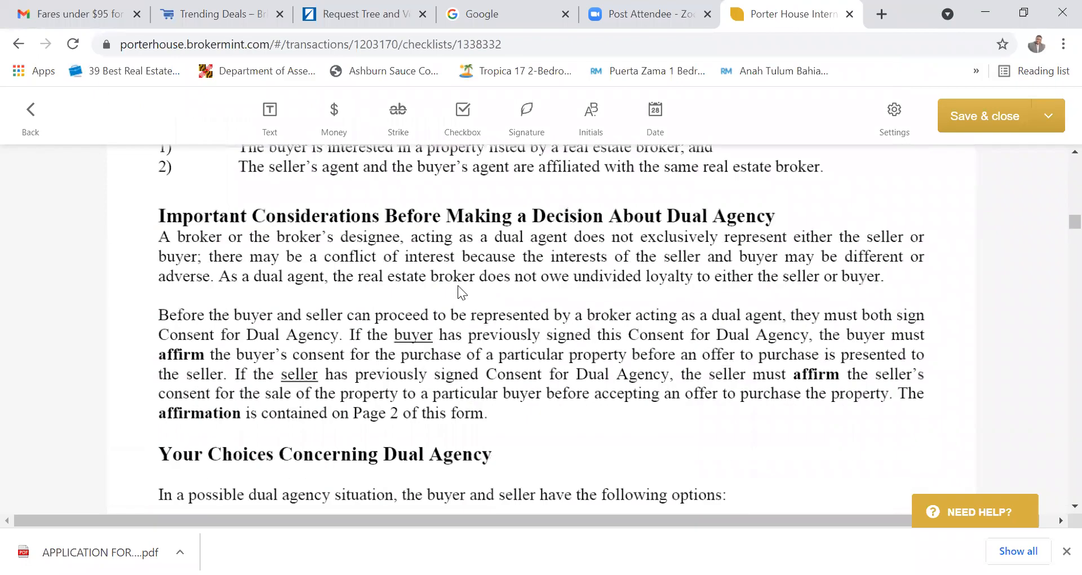
scroll(458, 285, down, 10)
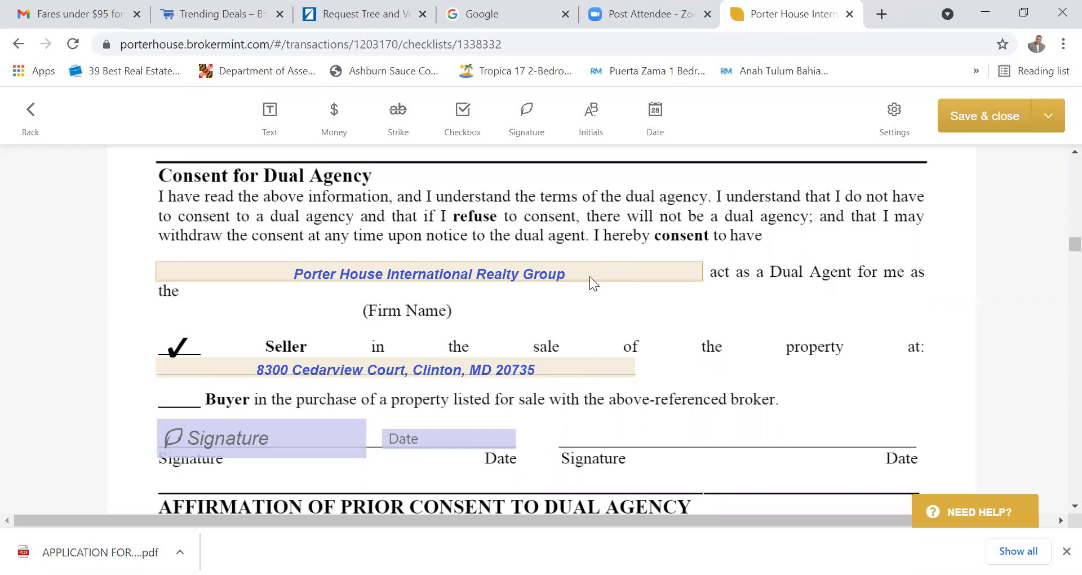
scroll(560, 307, down, 3)
scroll(561, 308, up, 4)
scroll(564, 316, down, 2)
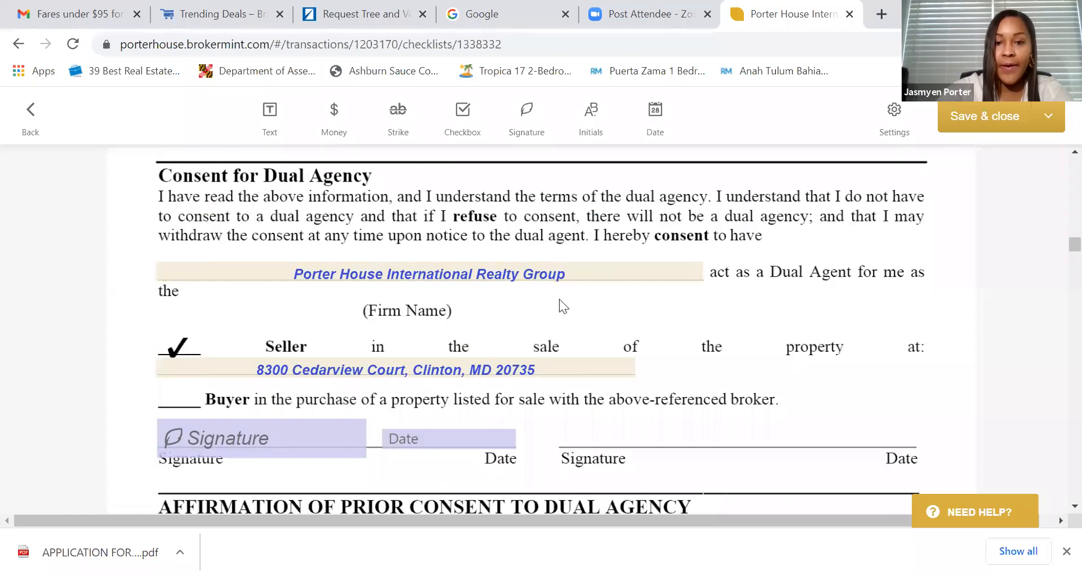
click(609, 270)
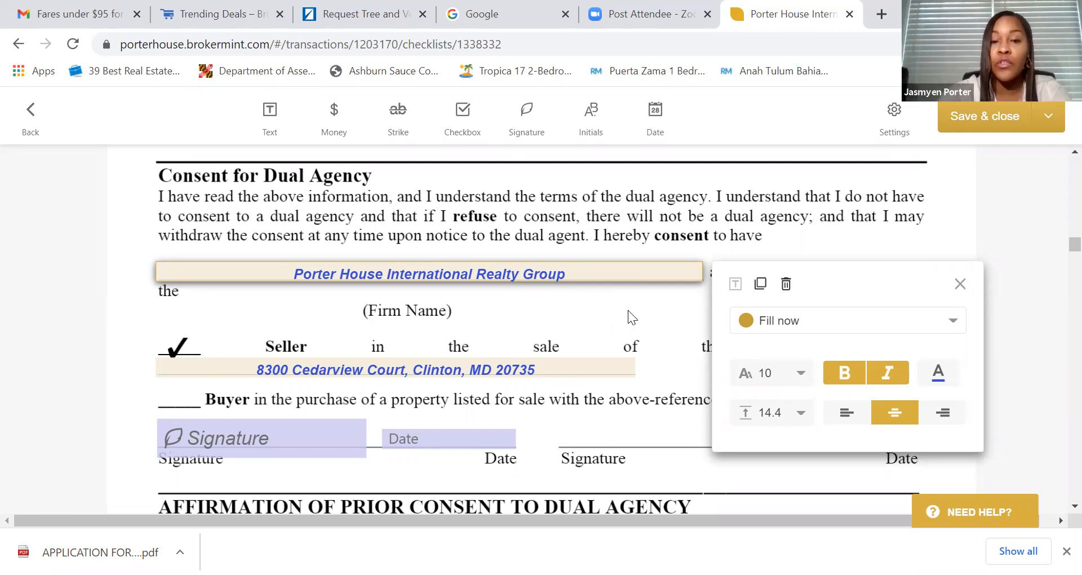
- Switch the Firm Name field from Seller #1 to 'Fill now' with Porter House International Realty Group
click(623, 273)
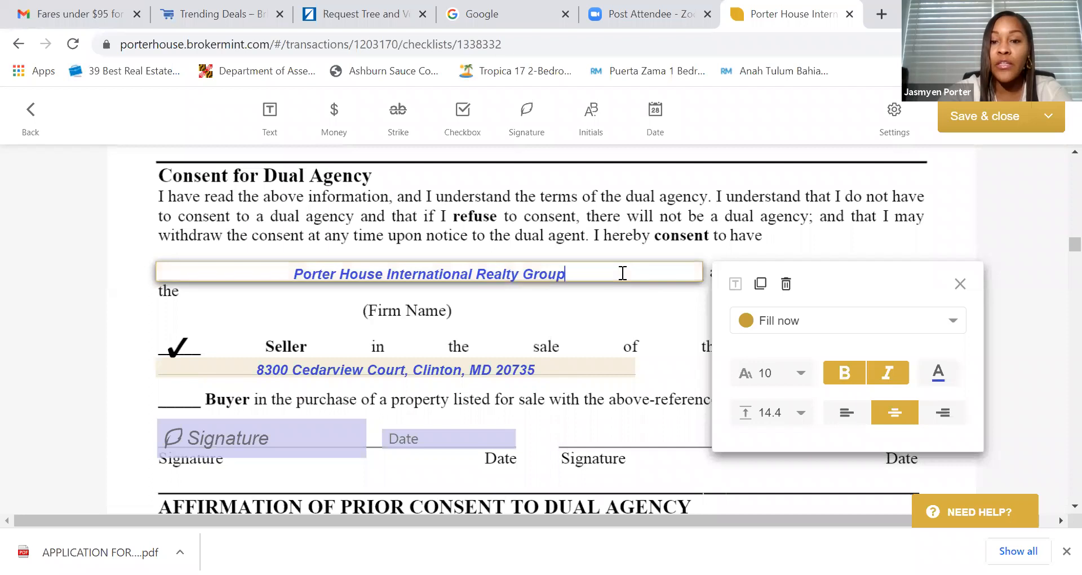
click(780, 322)
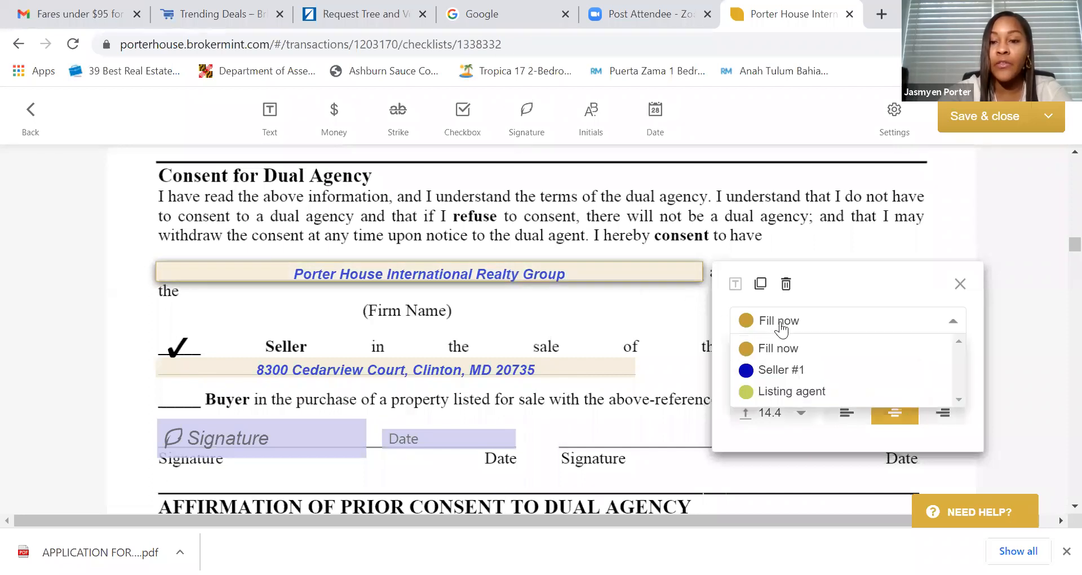
click(781, 370)
click(627, 332)
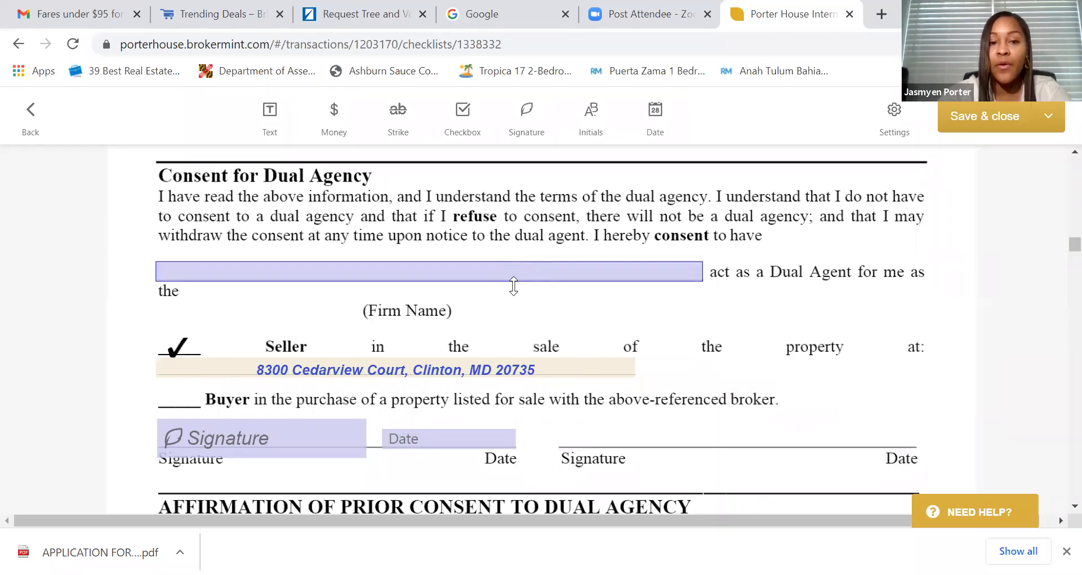
click(481, 270)
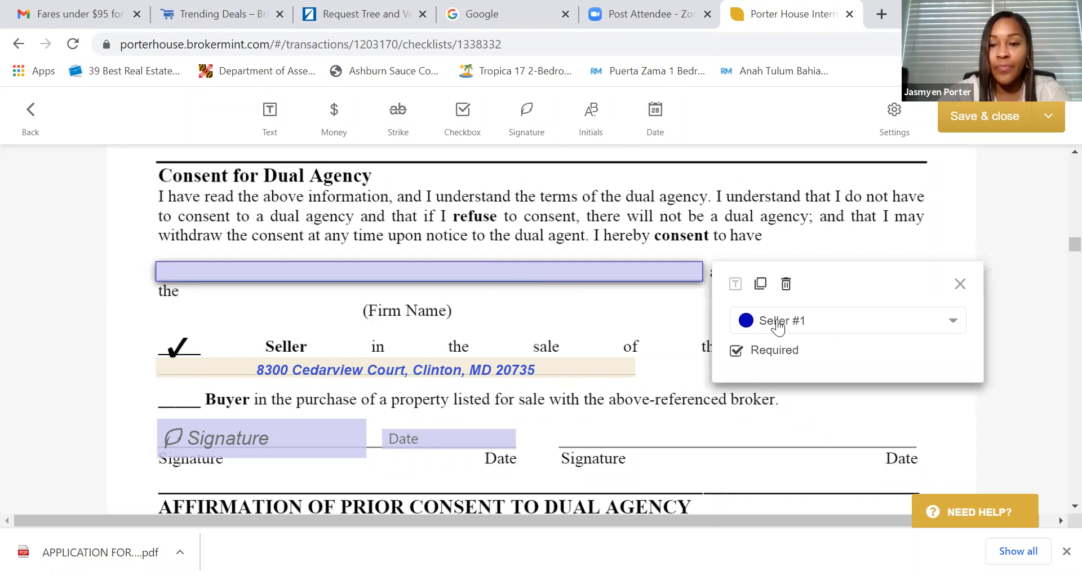
click(778, 321)
click(780, 347)
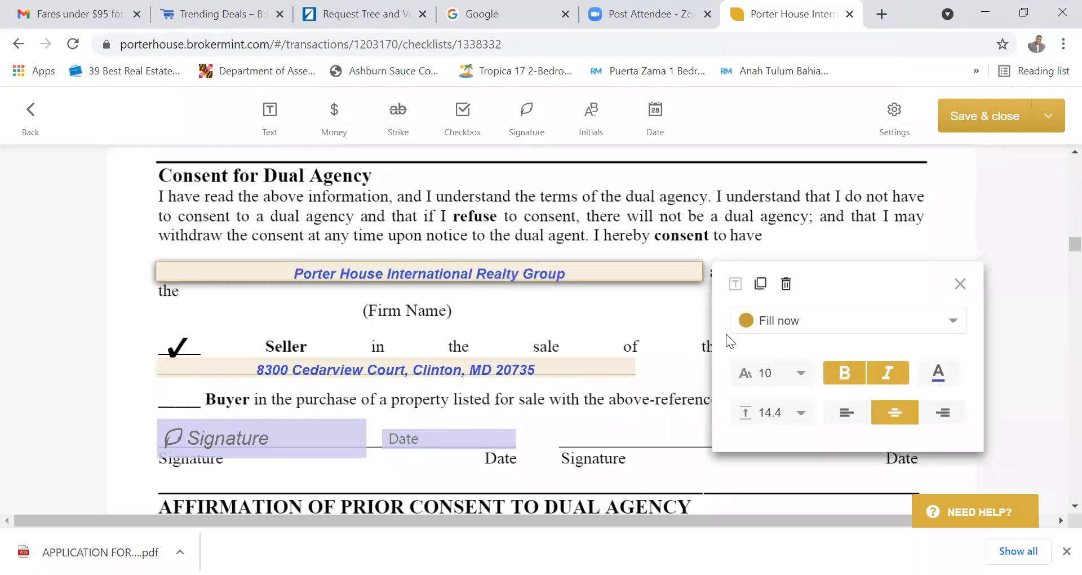
click(665, 331)
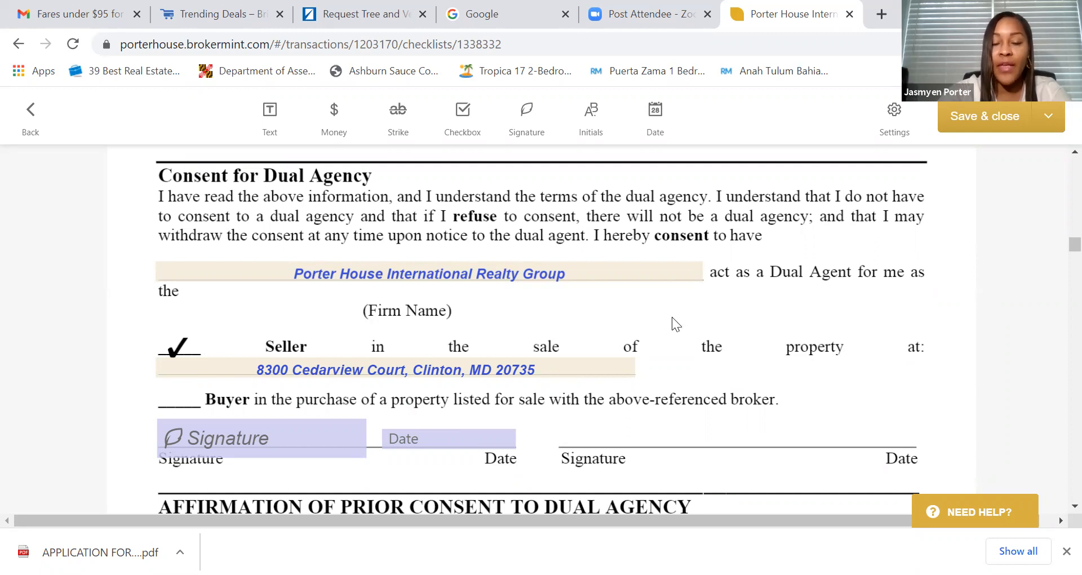
scroll(554, 350, down, 3)
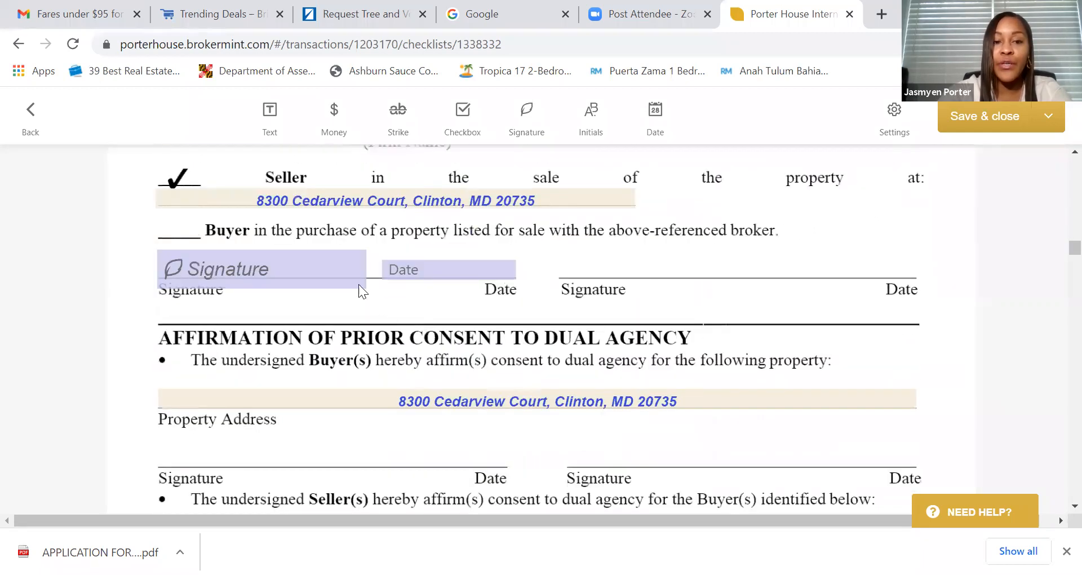
- Check the signature field's signer, then scroll to the dual agency acknowledgment's blank signature and DATE lines
click(305, 264)
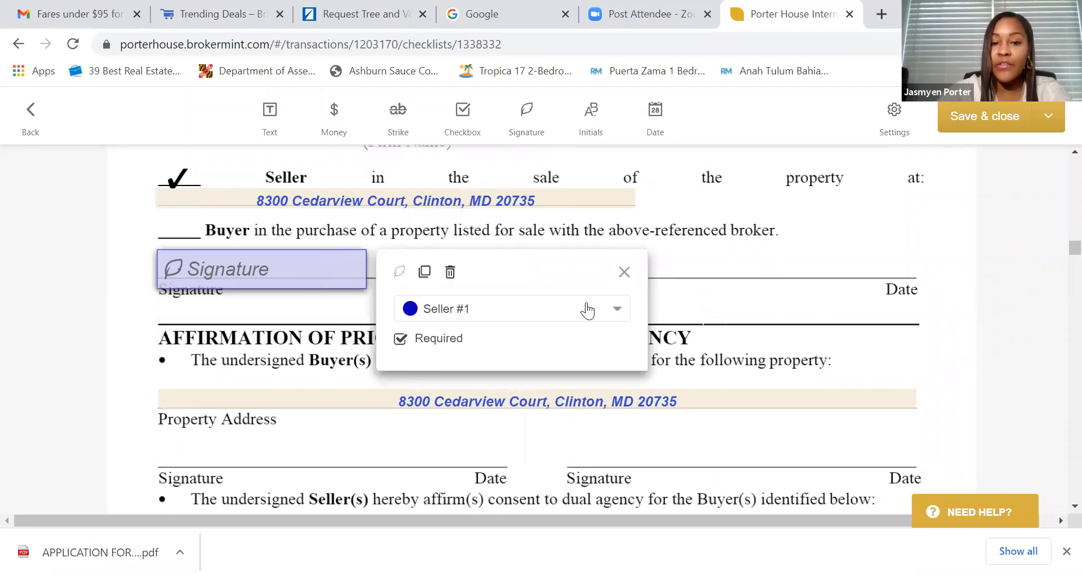
click(709, 339)
scroll(706, 339, down, 8)
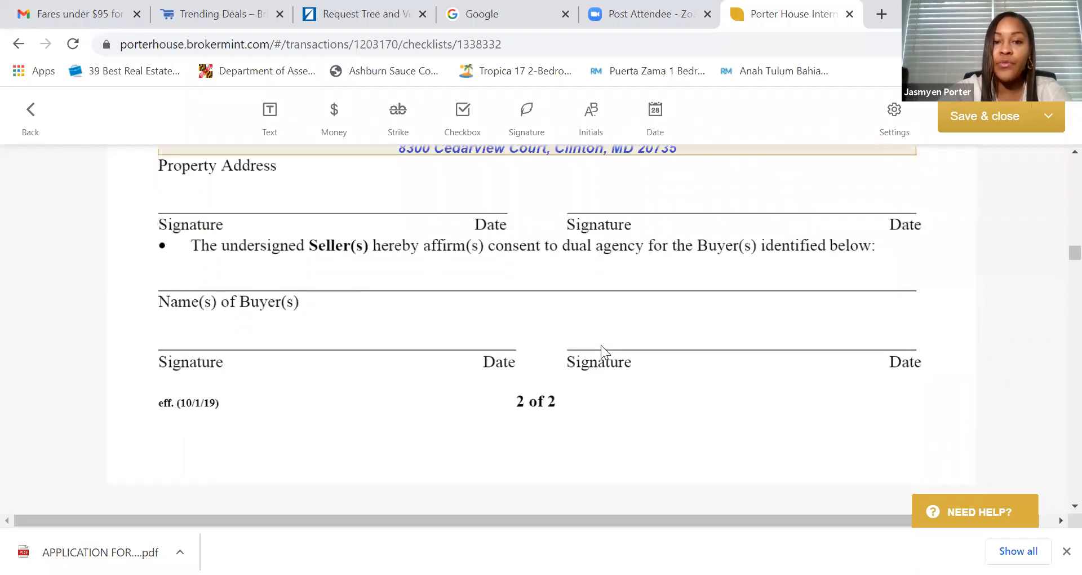
scroll(601, 345, down, 10)
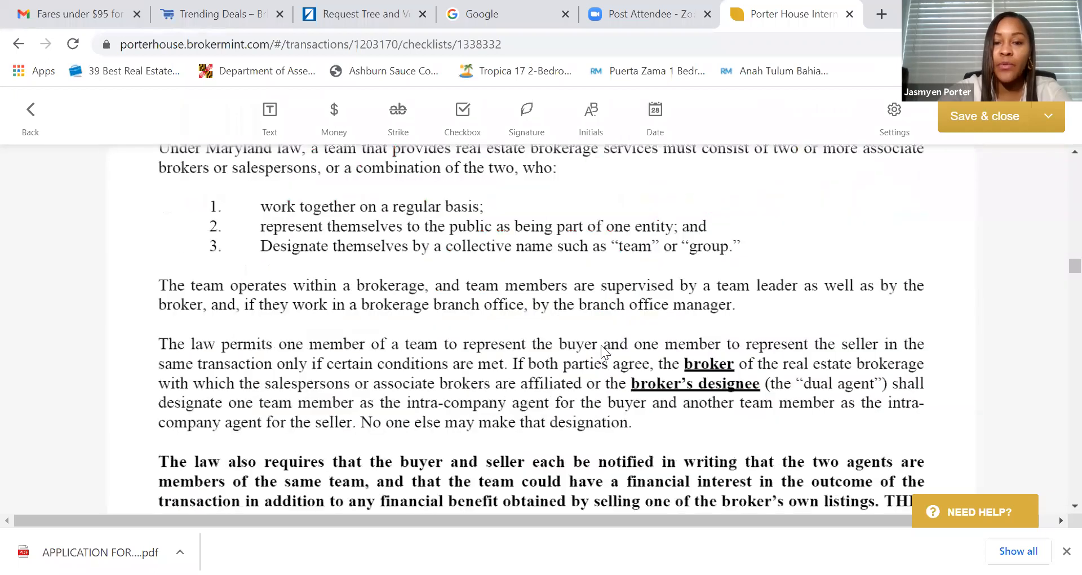
scroll(601, 345, down, 7)
scroll(601, 345, up, 3)
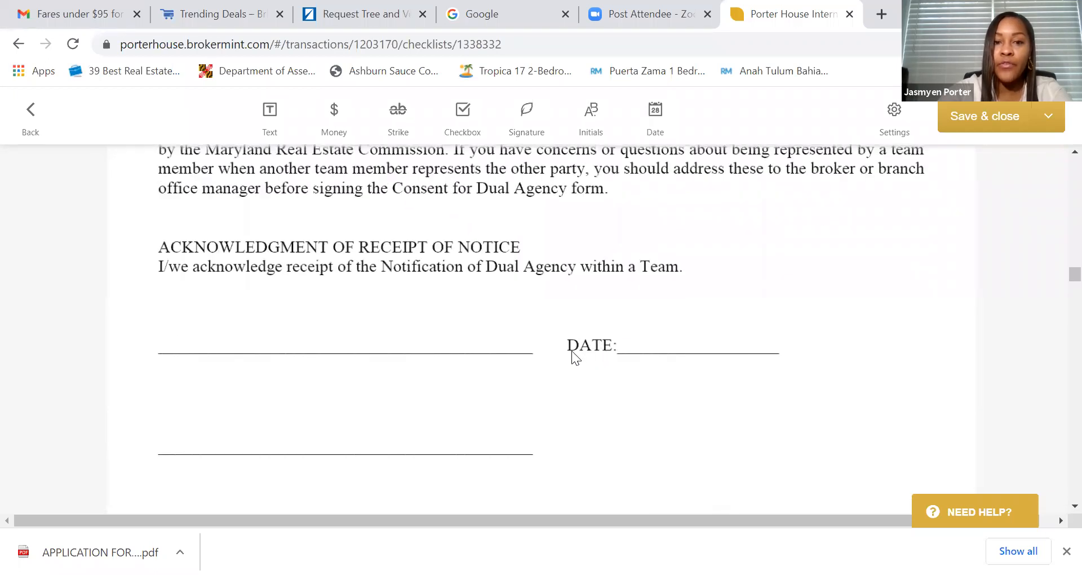
scroll(572, 350, up, 3)
scroll(419, 338, down, 3)
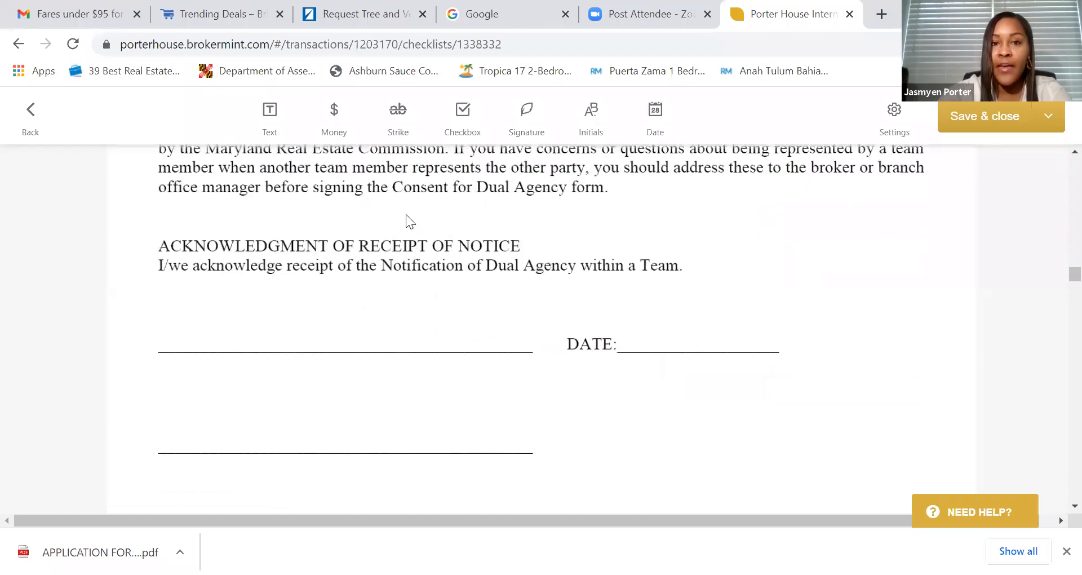
drag(497, 14, 633, 15)
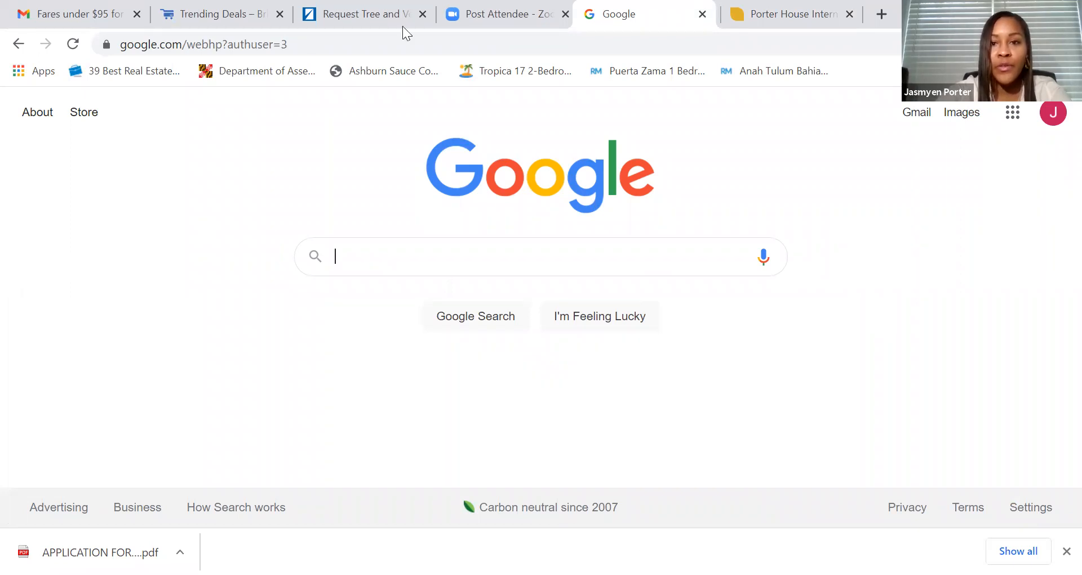
click(789, 7)
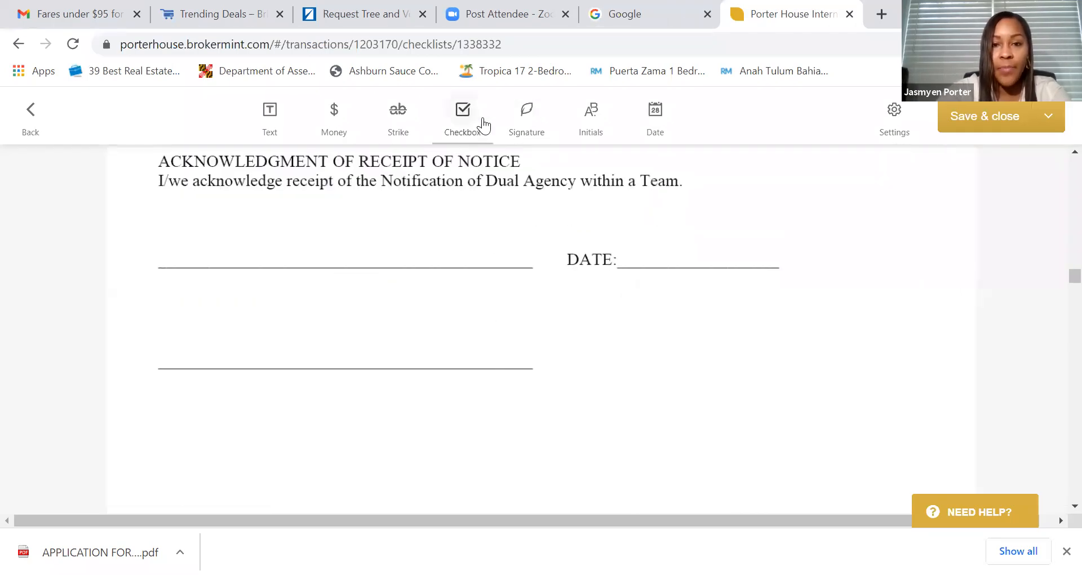
- Place a signature field on the acknowledgment's signature line, stretched along its length
click(269, 113)
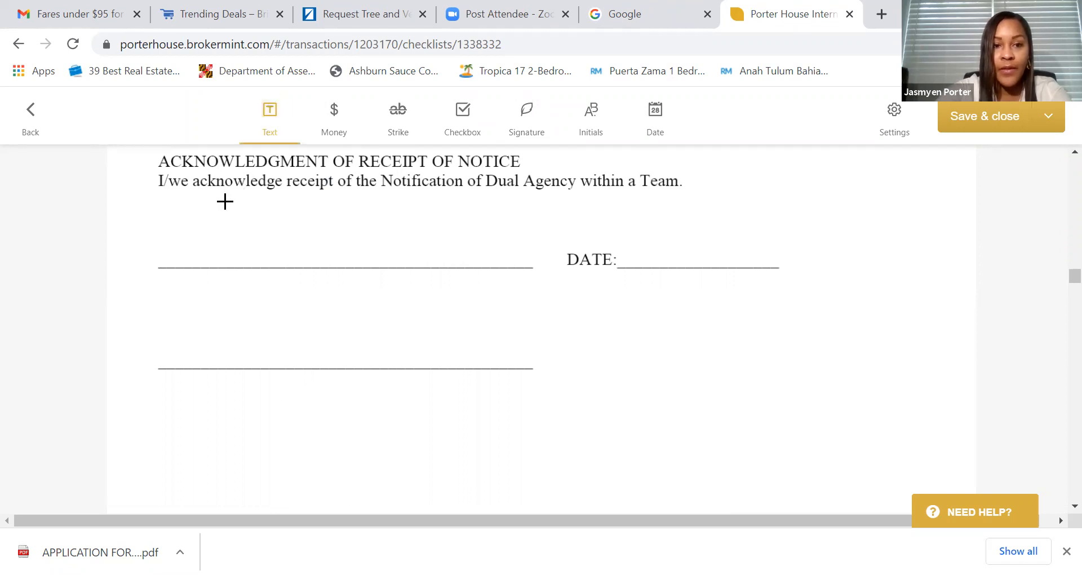
click(526, 113)
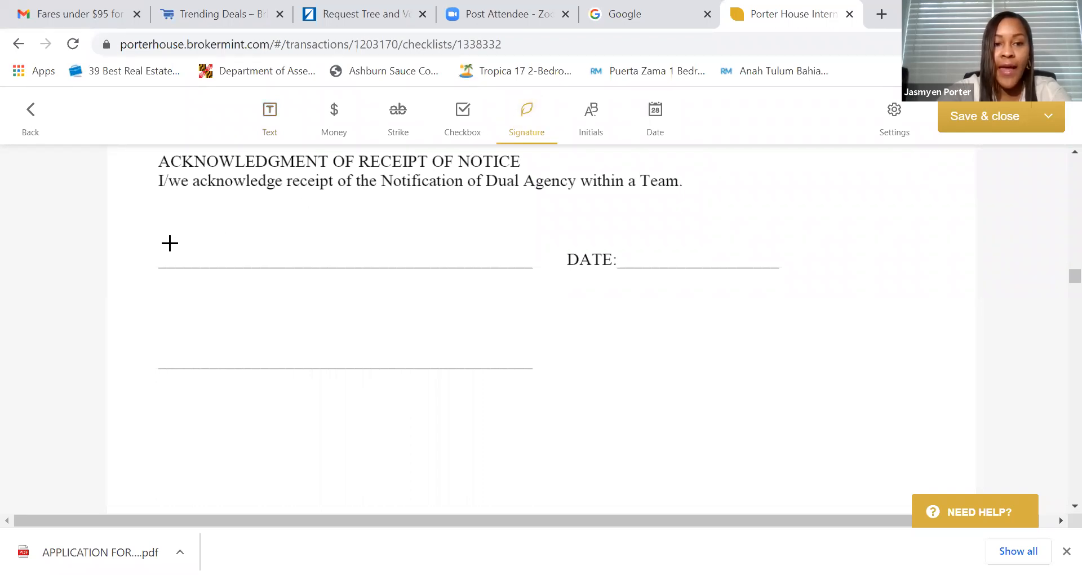
click(169, 243)
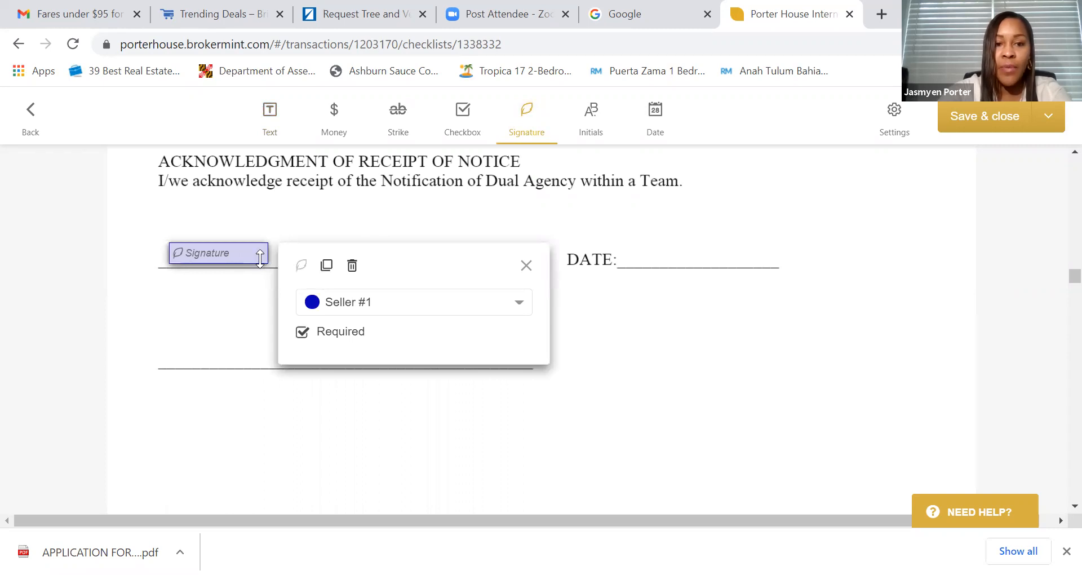
drag(271, 254, 403, 251)
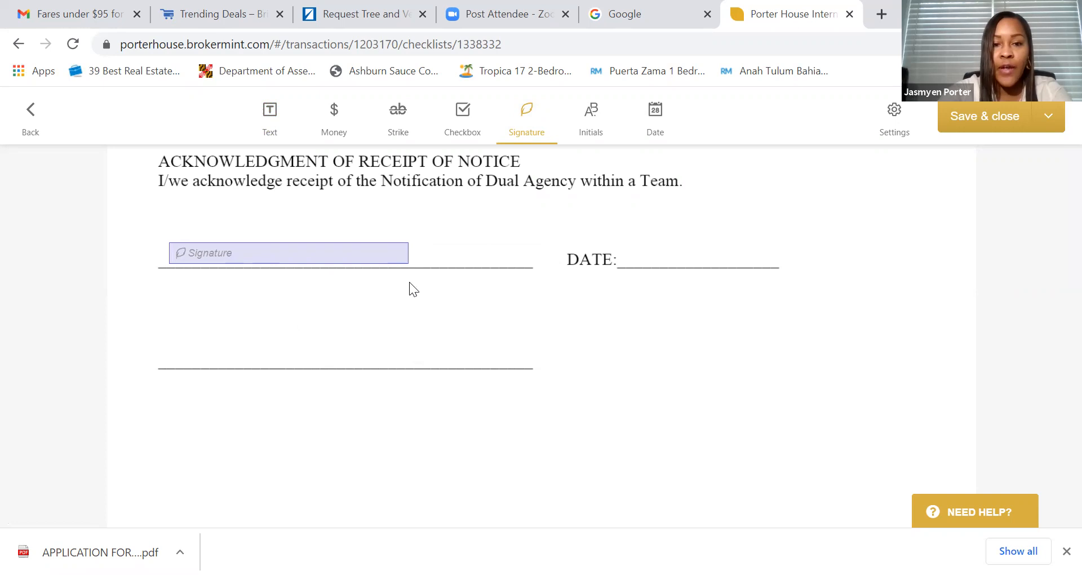
click(323, 243)
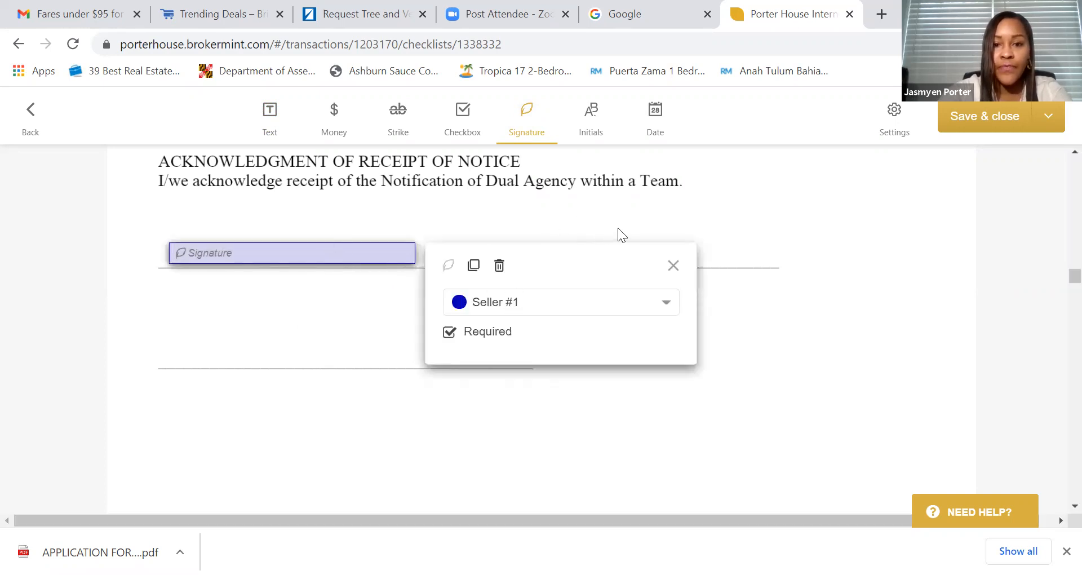
click(645, 233)
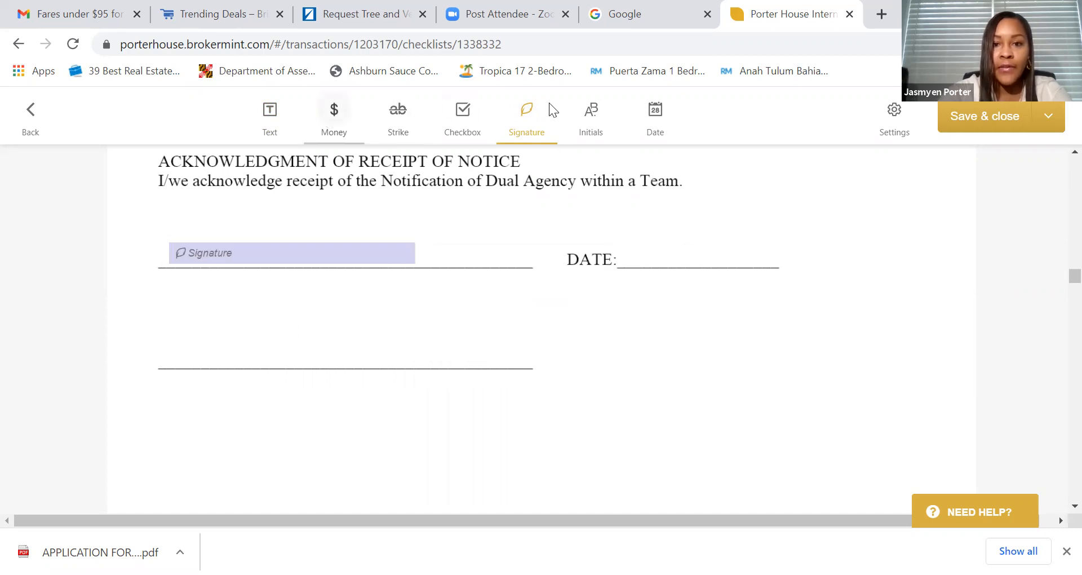
- Place a required Seller #1 date field on the acknowledgment's DATE line
click(651, 115)
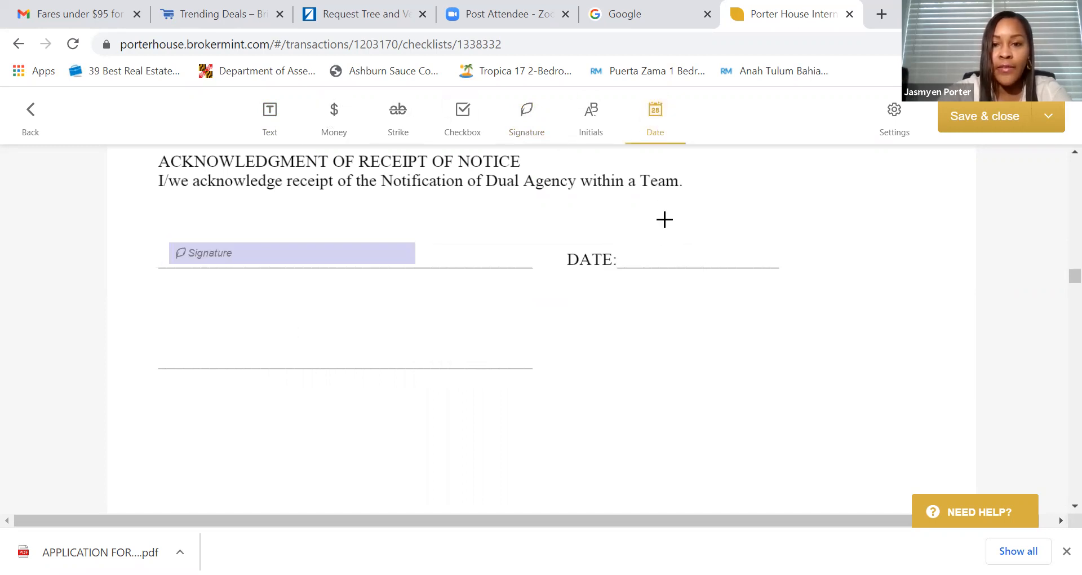
click(639, 249)
click(693, 249)
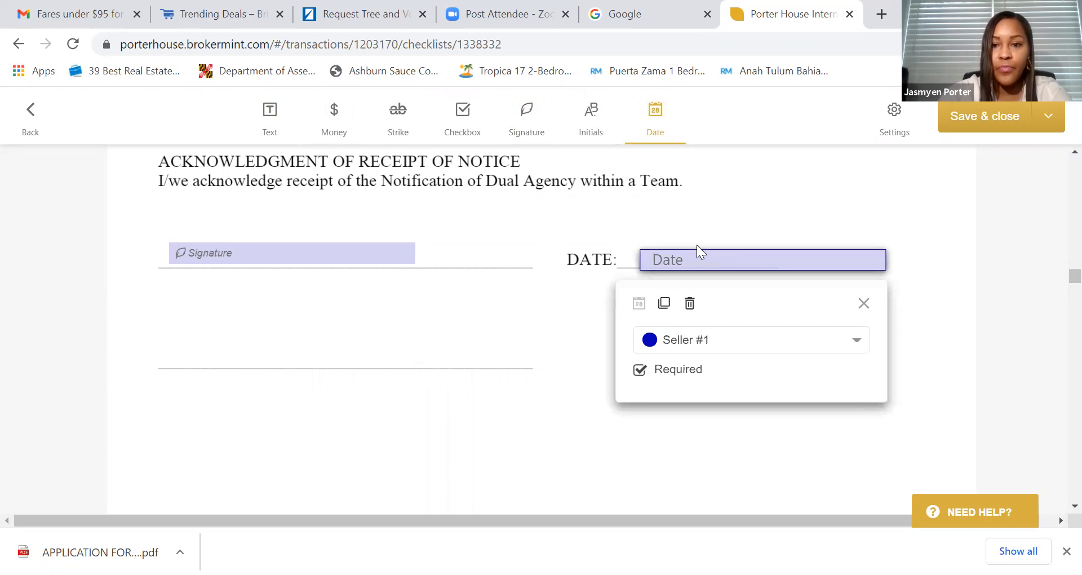
drag(688, 259, 667, 256)
click(691, 260)
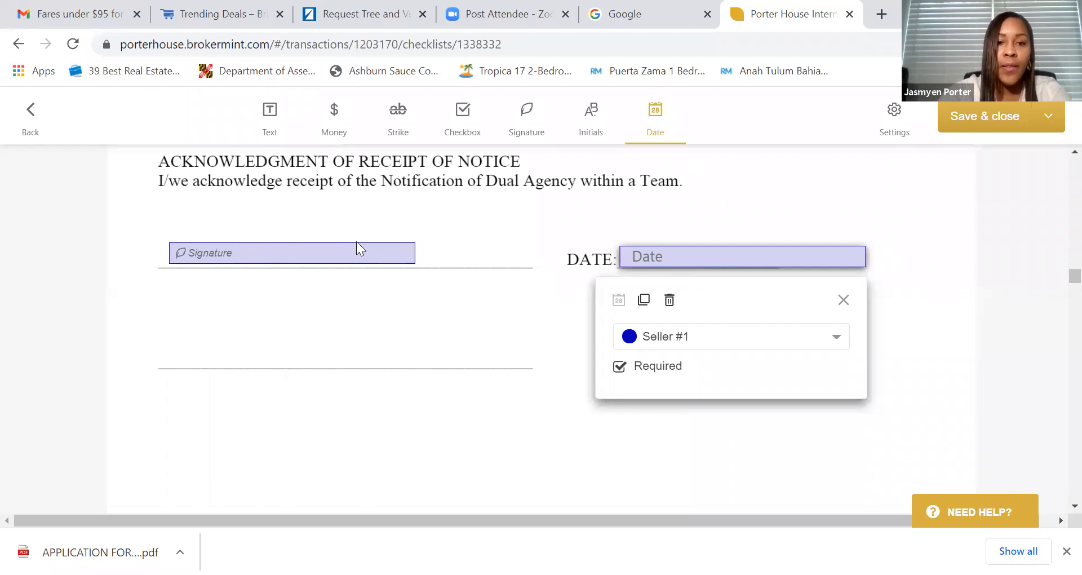
click(459, 232)
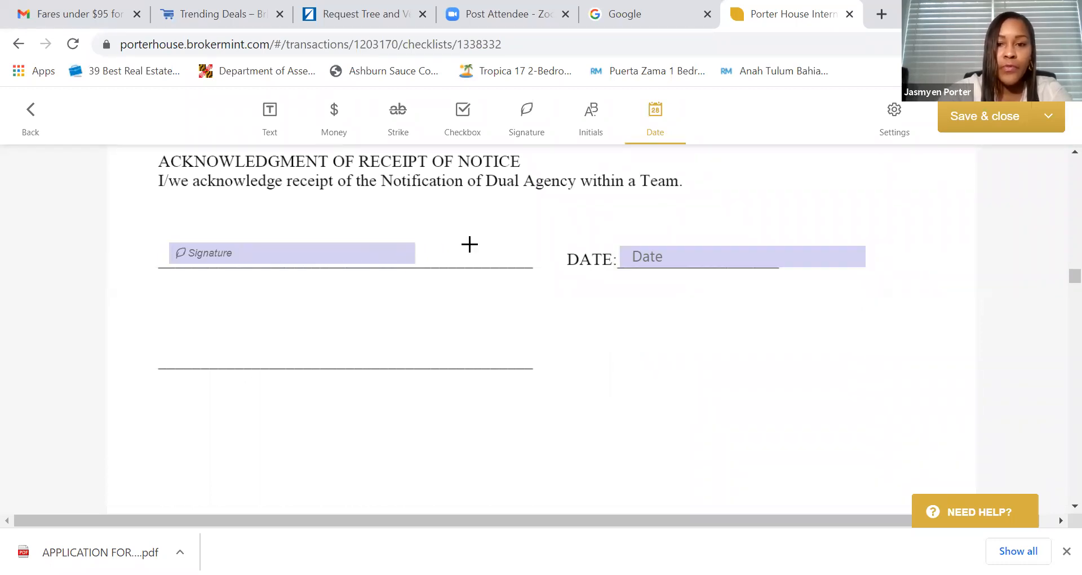
scroll(469, 248, down, 9)
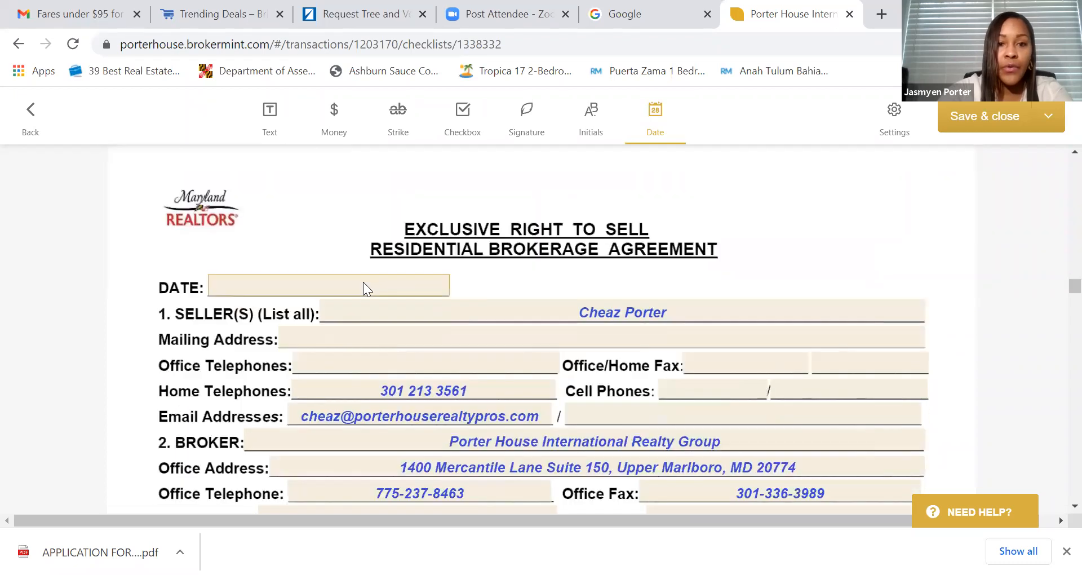
- Set the listing agreement's DATE to April 15, 2021
click(363, 285)
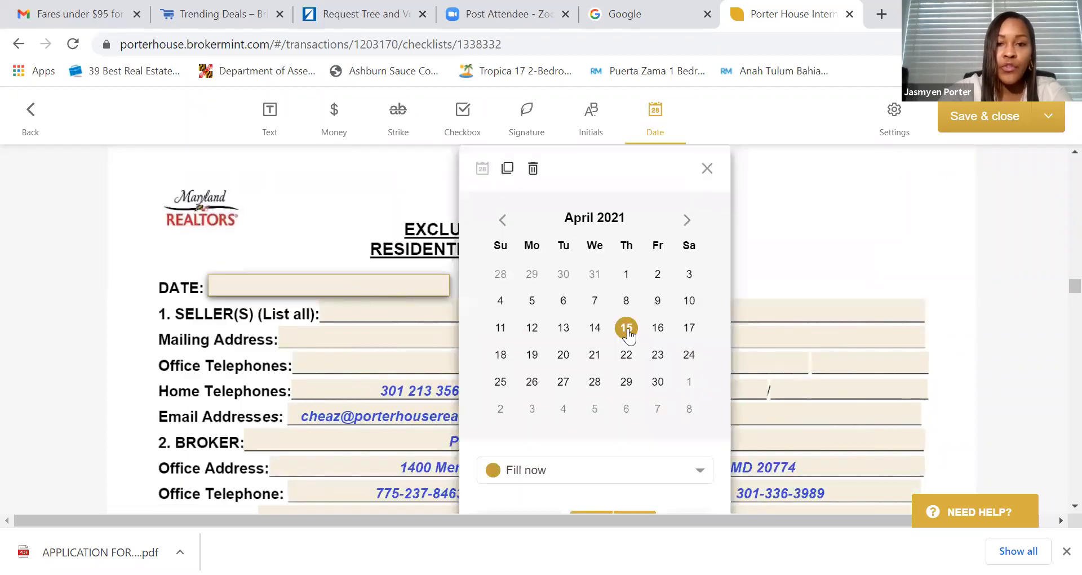
click(626, 329)
click(442, 312)
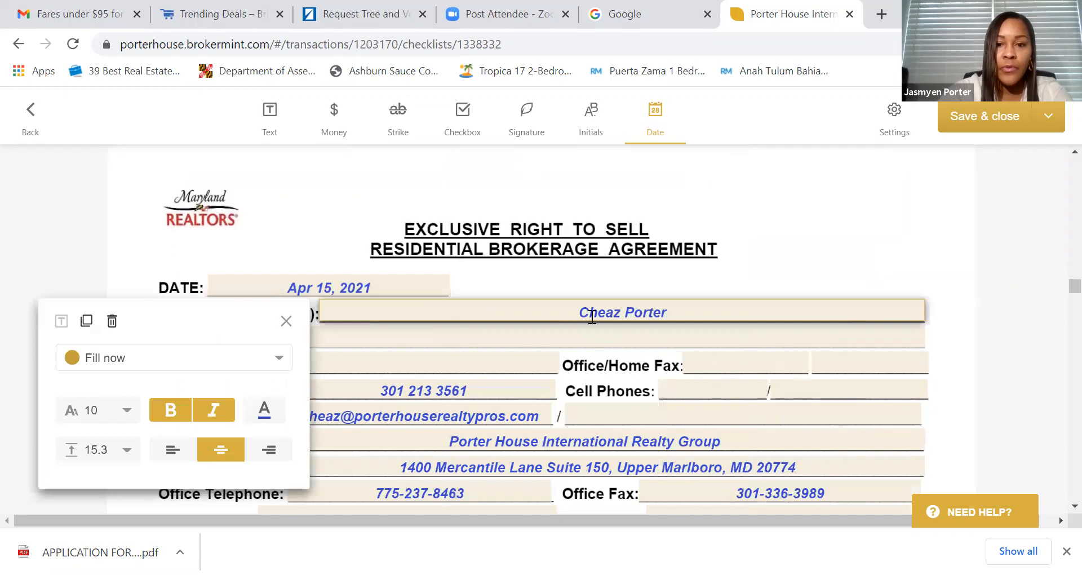
scroll(715, 274, down, 3)
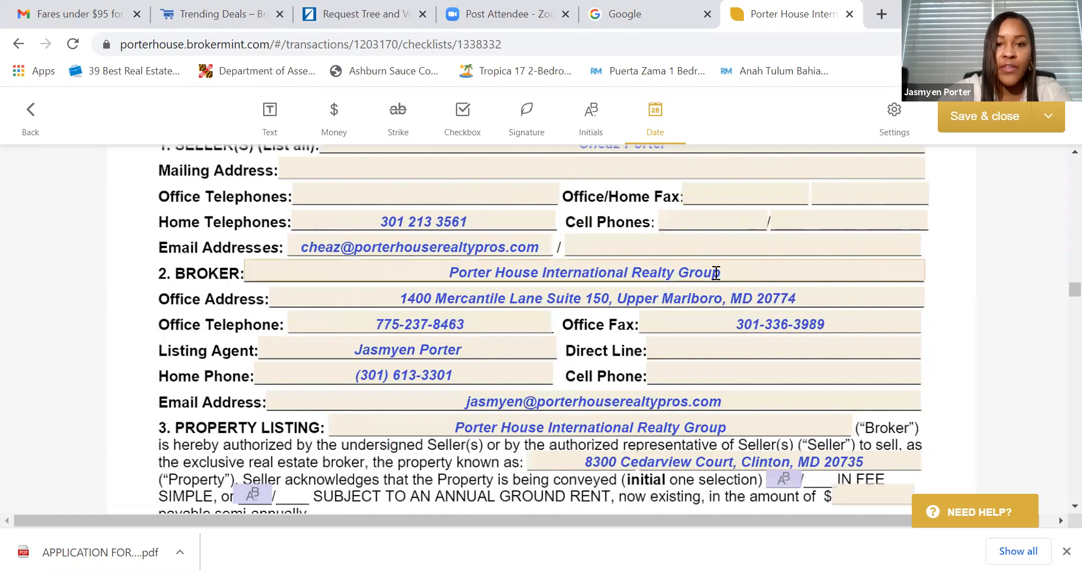
scroll(715, 273, down, 5)
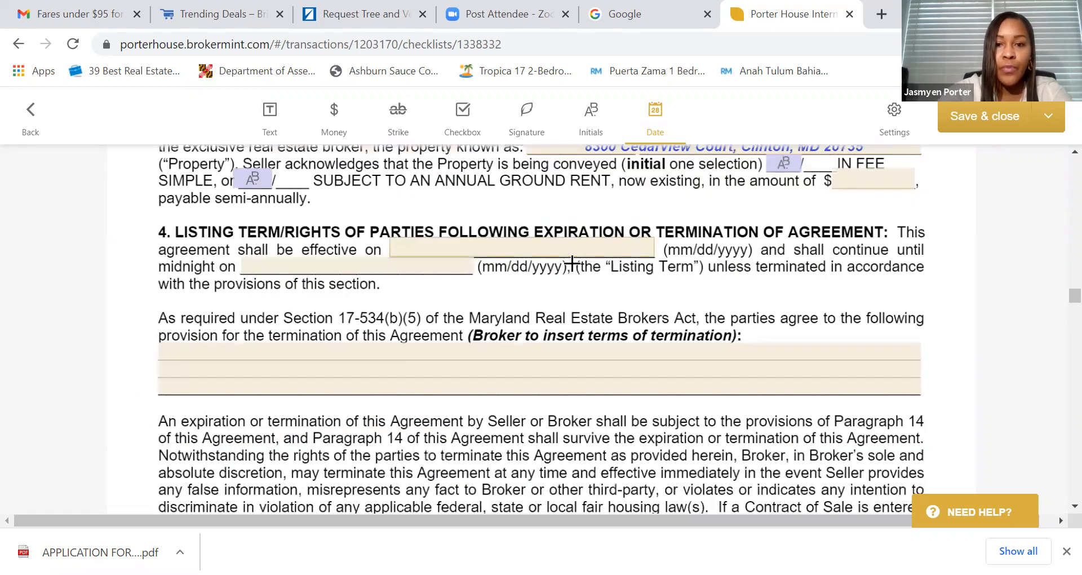
- Set the listing term to run from April 15, 2021 until midnight April 30, 2022
click(572, 227)
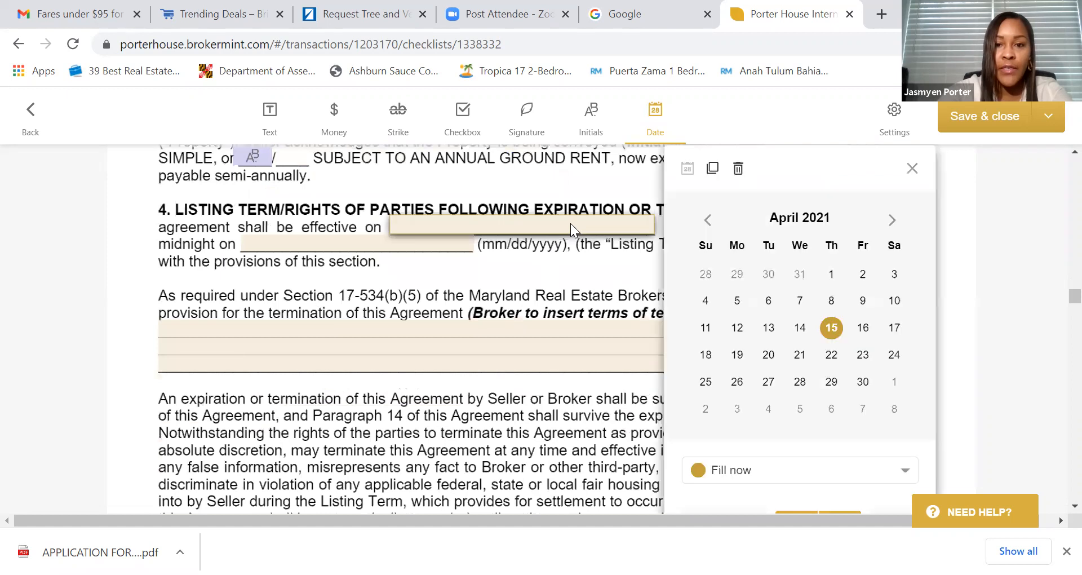
click(831, 327)
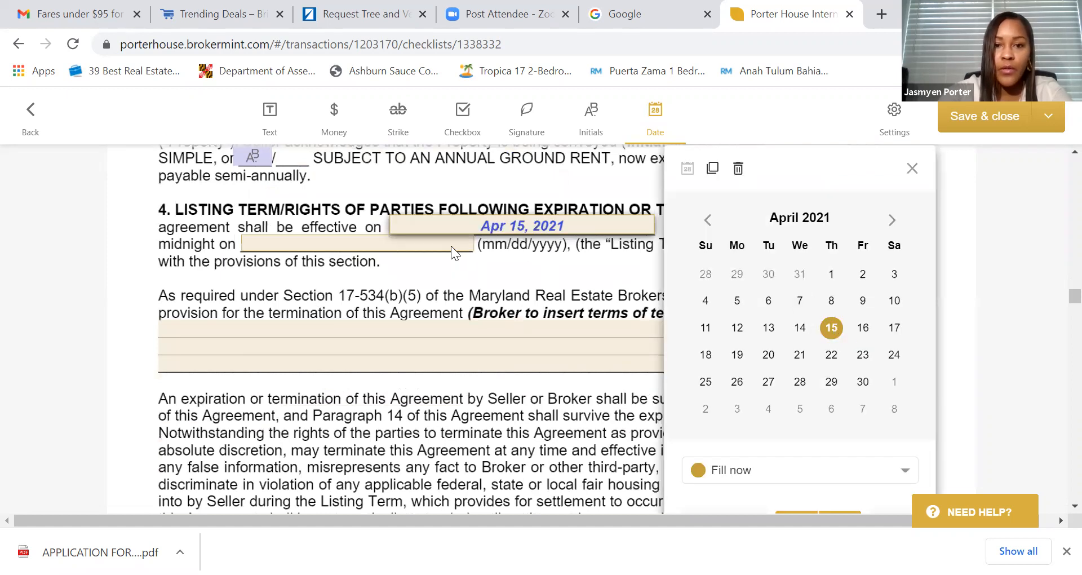
click(472, 245)
click(711, 219)
click(711, 220)
click(711, 220)
click(711, 219)
click(710, 220)
click(710, 220)
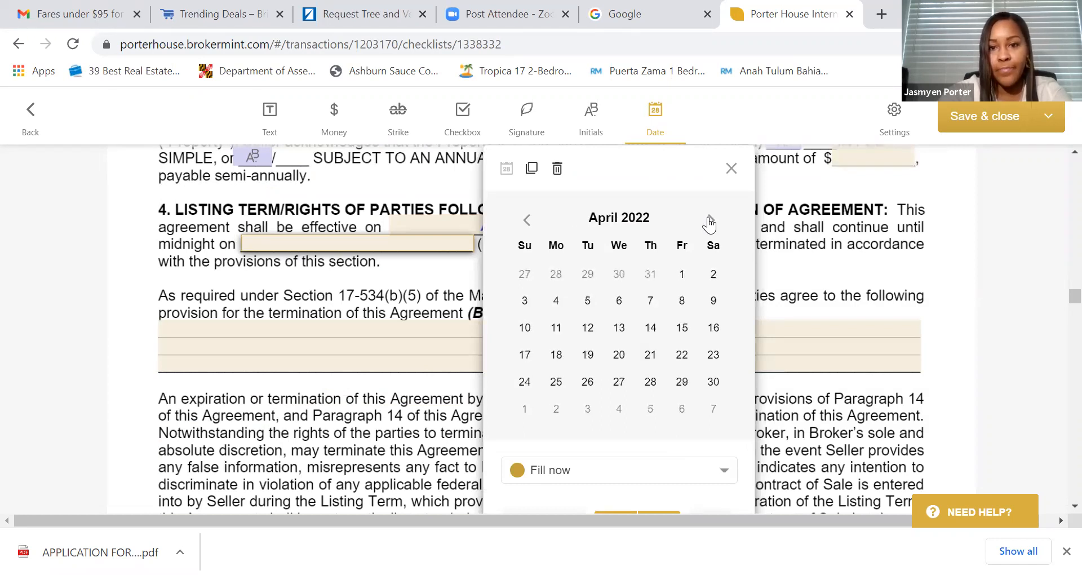
click(714, 382)
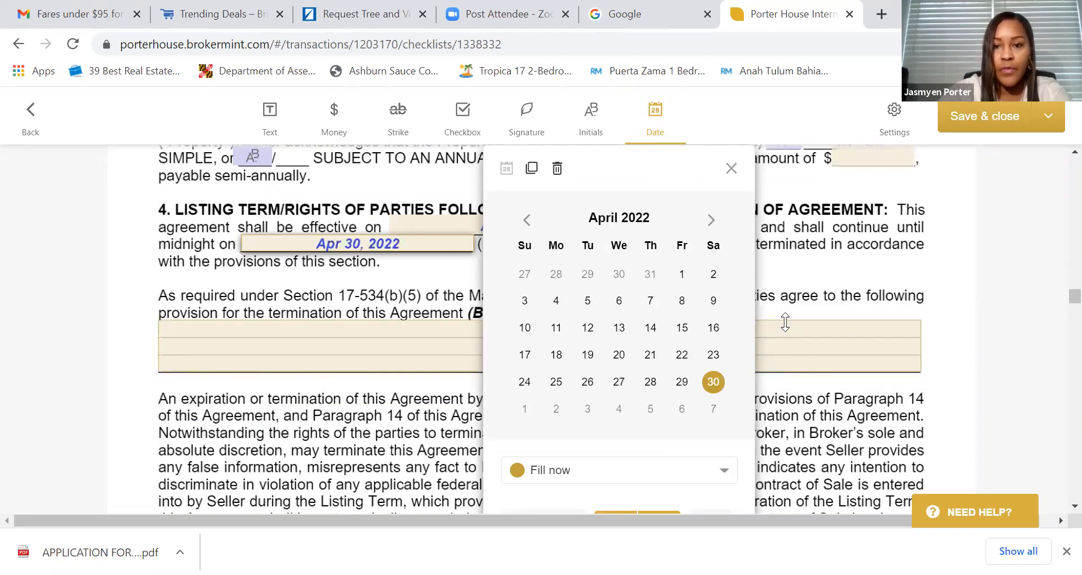
click(783, 332)
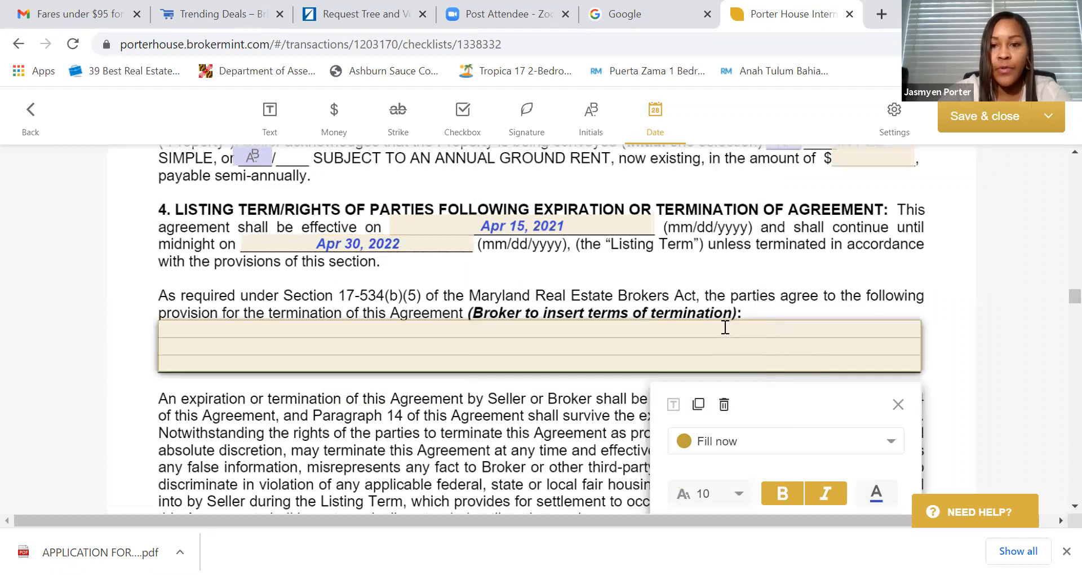
click(726, 327)
- Enter 'Mutual agreement in writing' as the termination terms
text(Mutua)
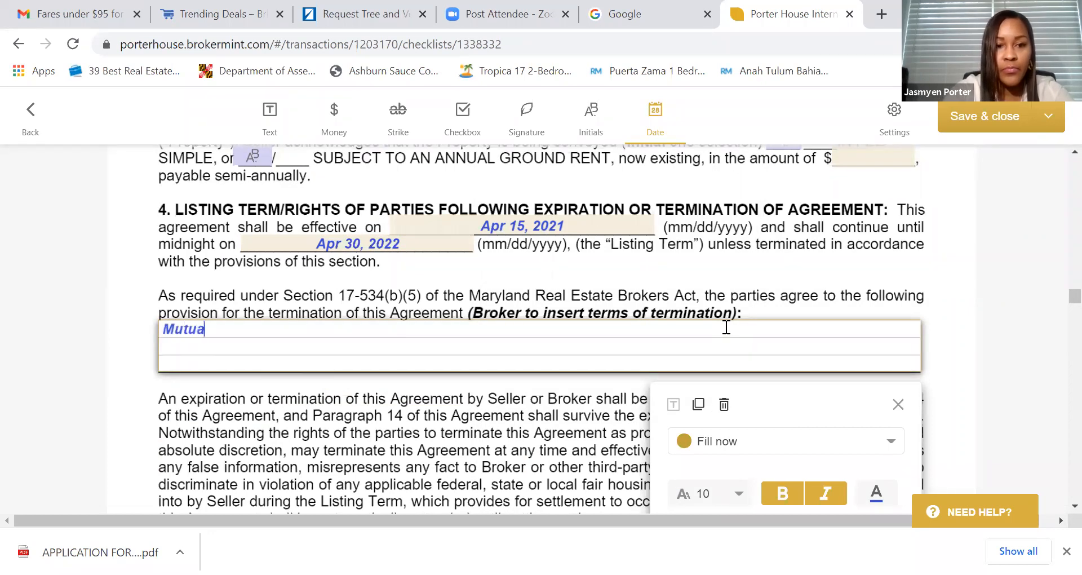
text(l agreement in writing)
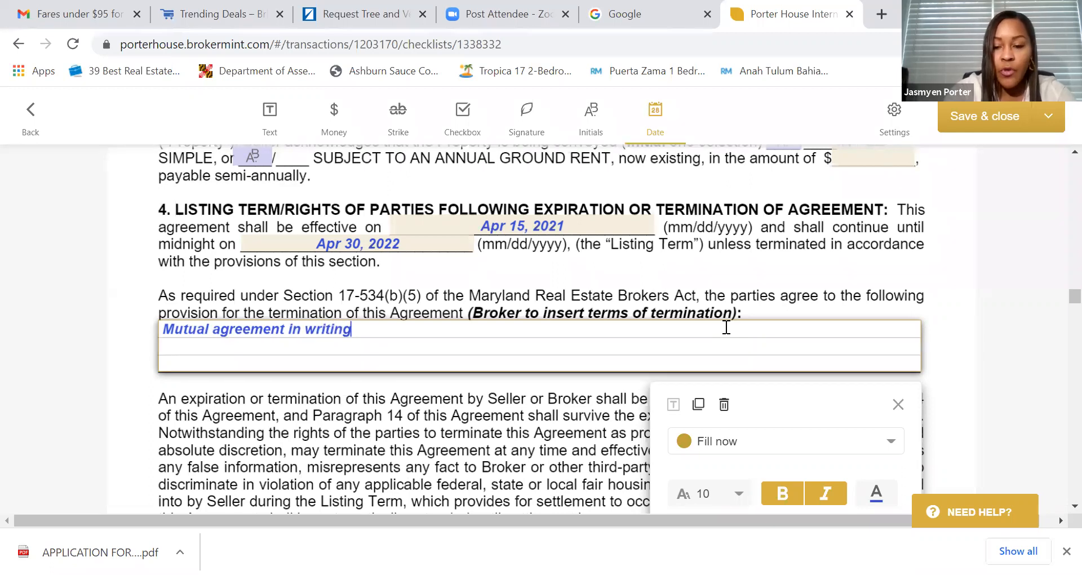
scroll(726, 327, down, 4)
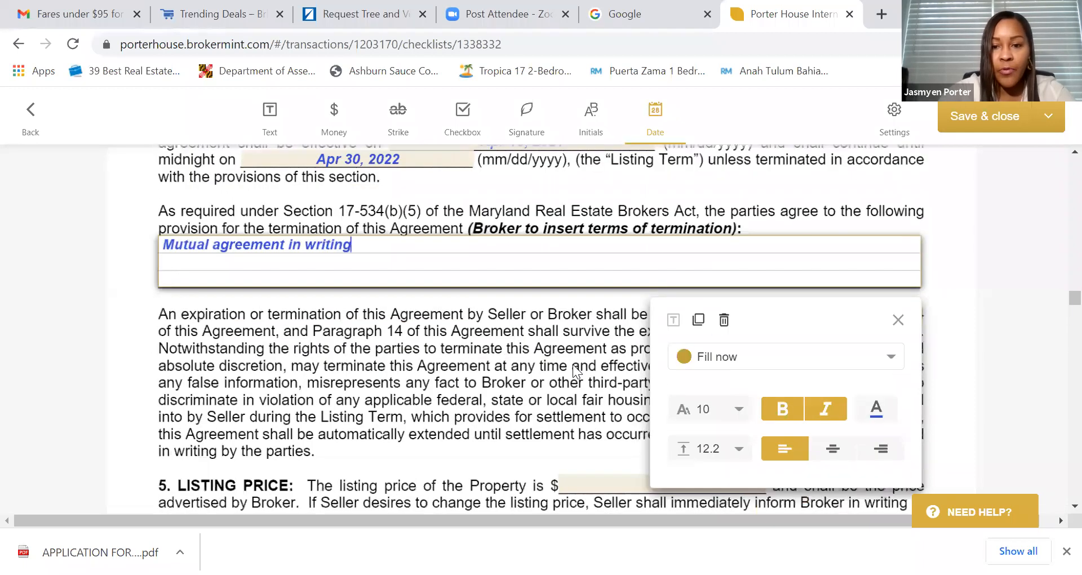
click(621, 368)
scroll(620, 368, down, 1)
scroll(621, 368, down, 2)
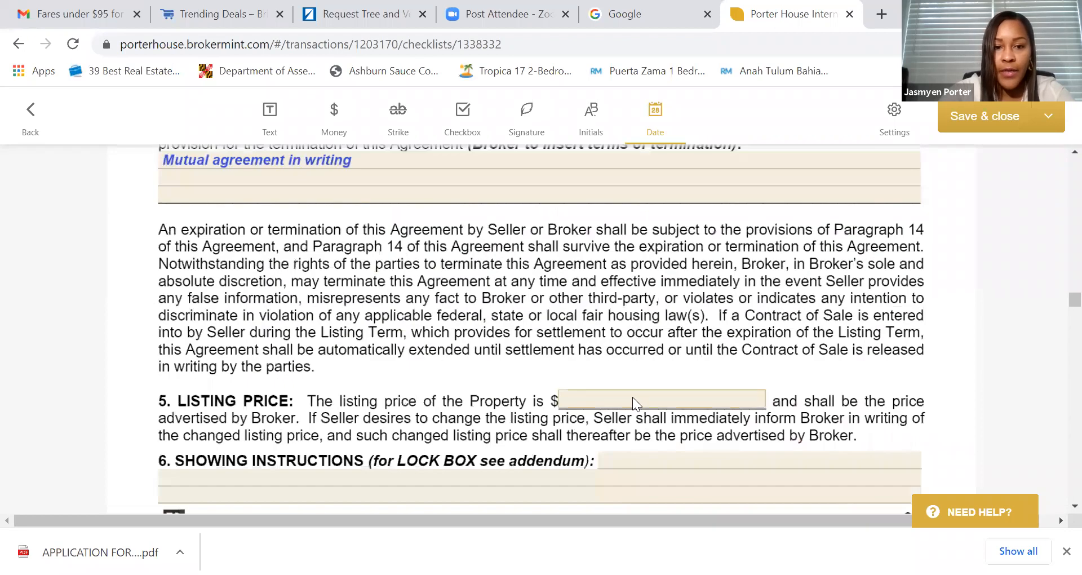
- Enter 1,200,000.00 as the listing price, correcting an initial mistyped entry
click(626, 399)
click(621, 398)
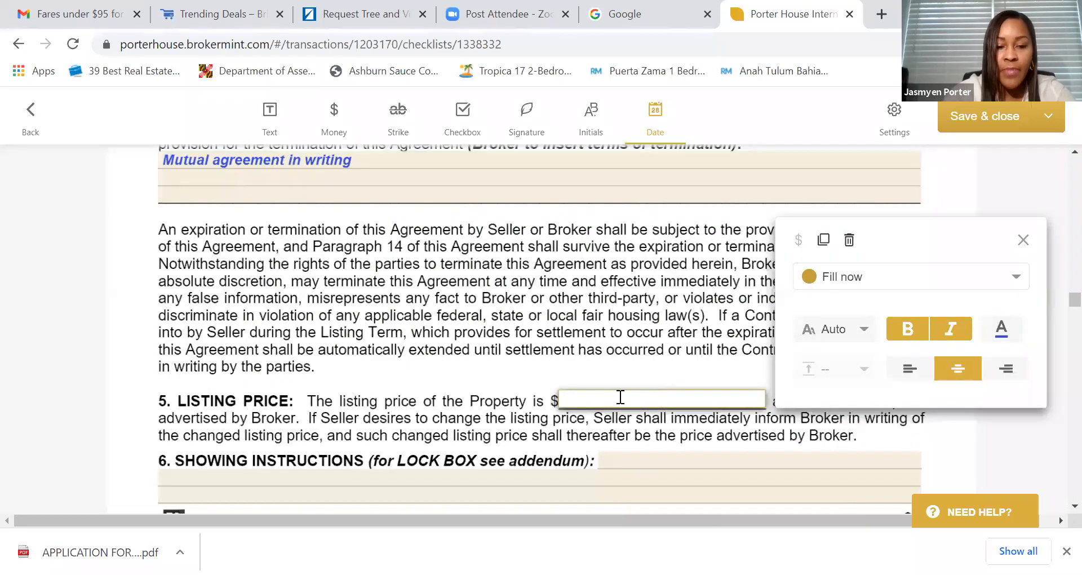
text(200)
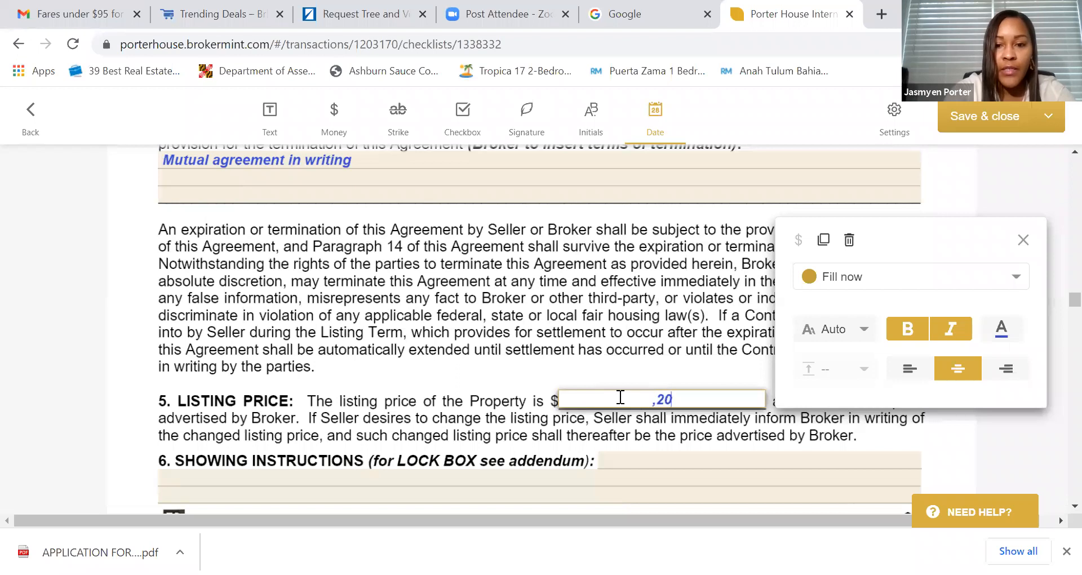
key(BackSpace)
key(BackSpace)
key(BackSpace)
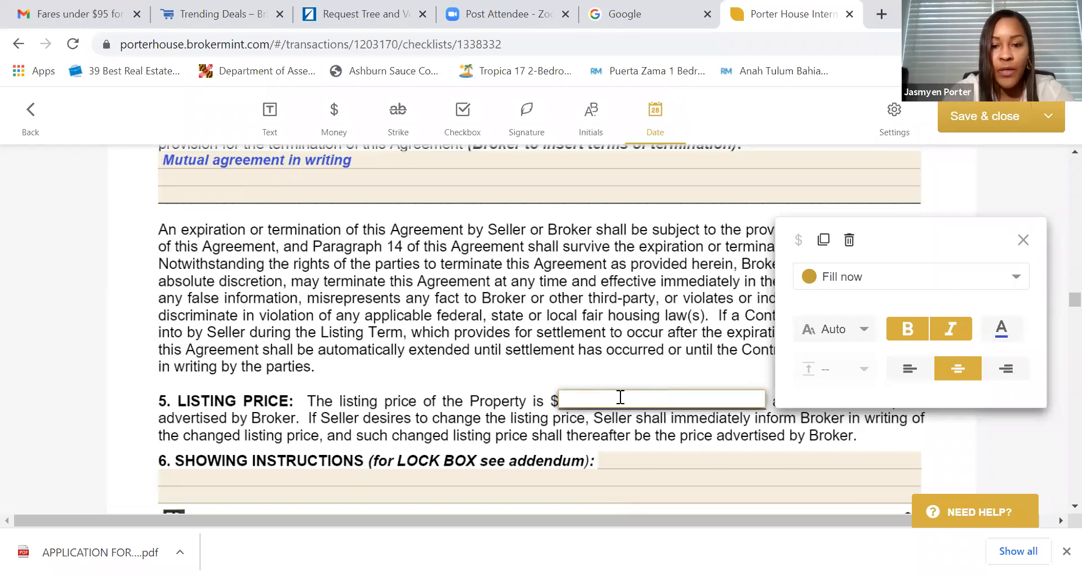
text(1,2)
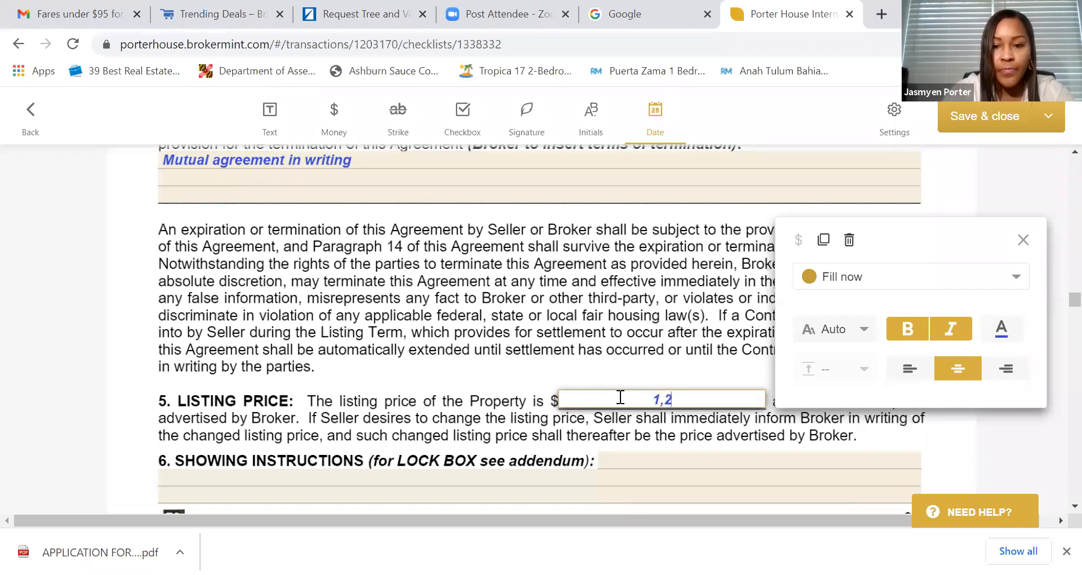
text(00,0)
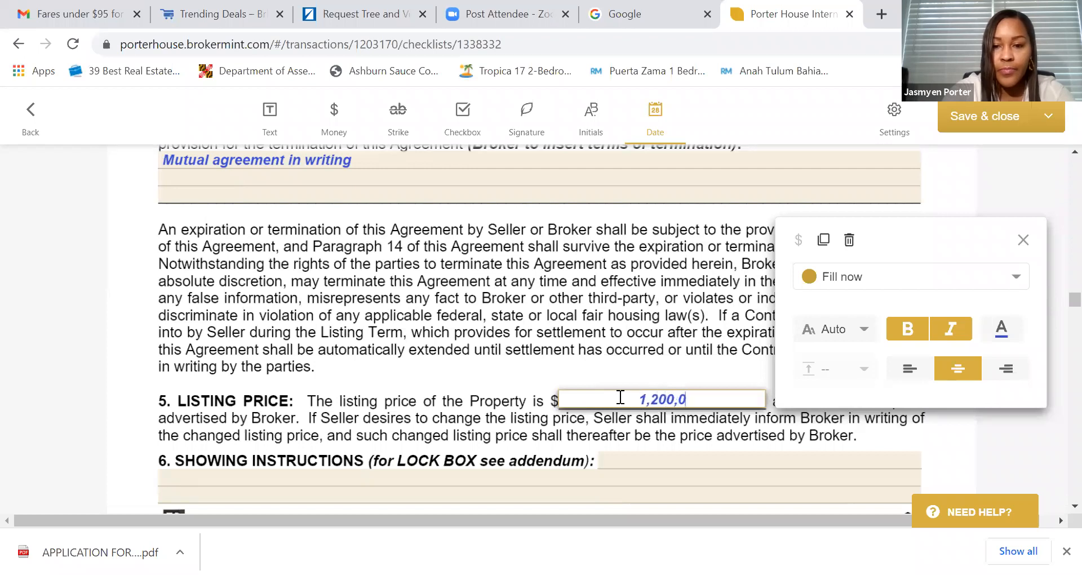
text(00.00)
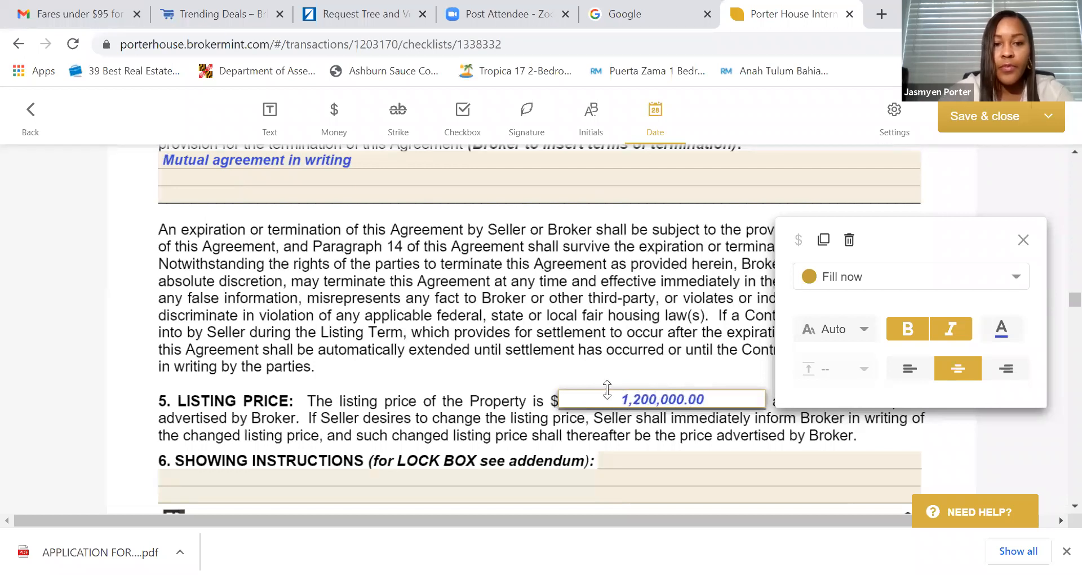
scroll(272, 342, down, 1)
scroll(271, 342, down, 1)
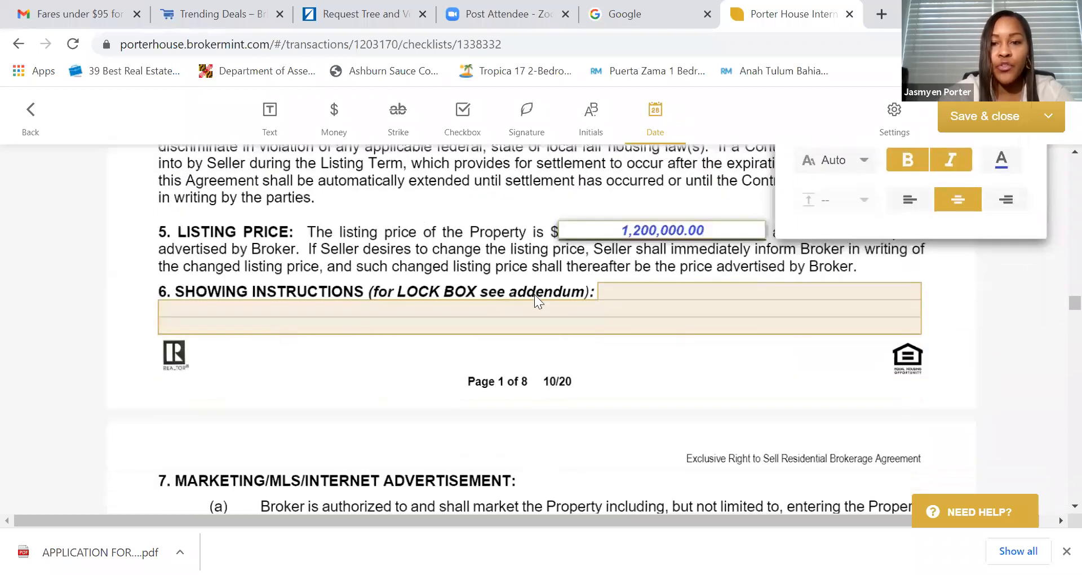
click(641, 287)
scroll(537, 366, down, 1)
scroll(538, 366, down, 3)
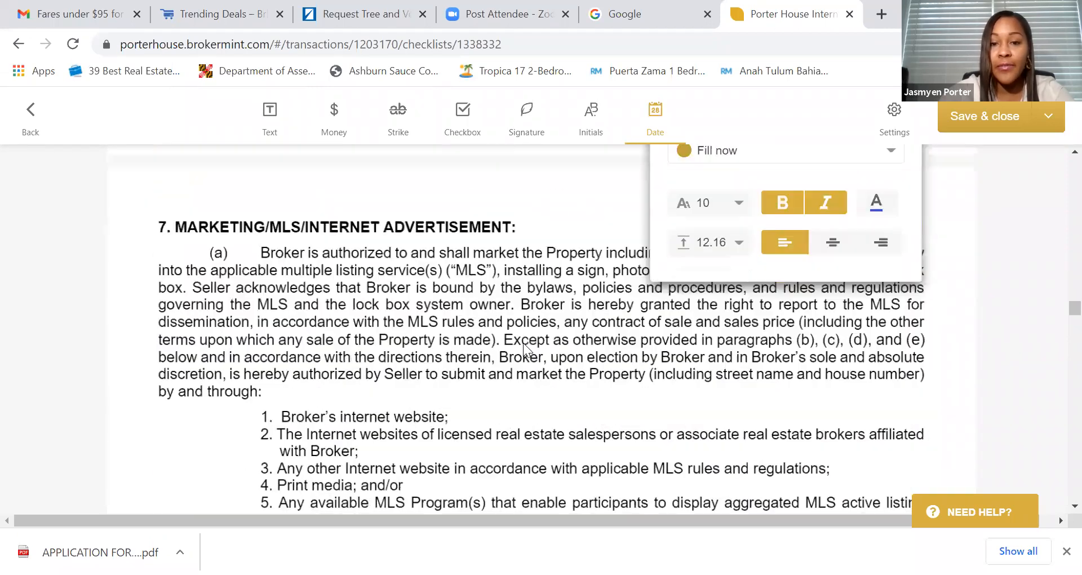
scroll(523, 343, up, 2)
- Close the listing price field's settings panel, leaving page 1 showing $1,200,000.00
click(590, 293)
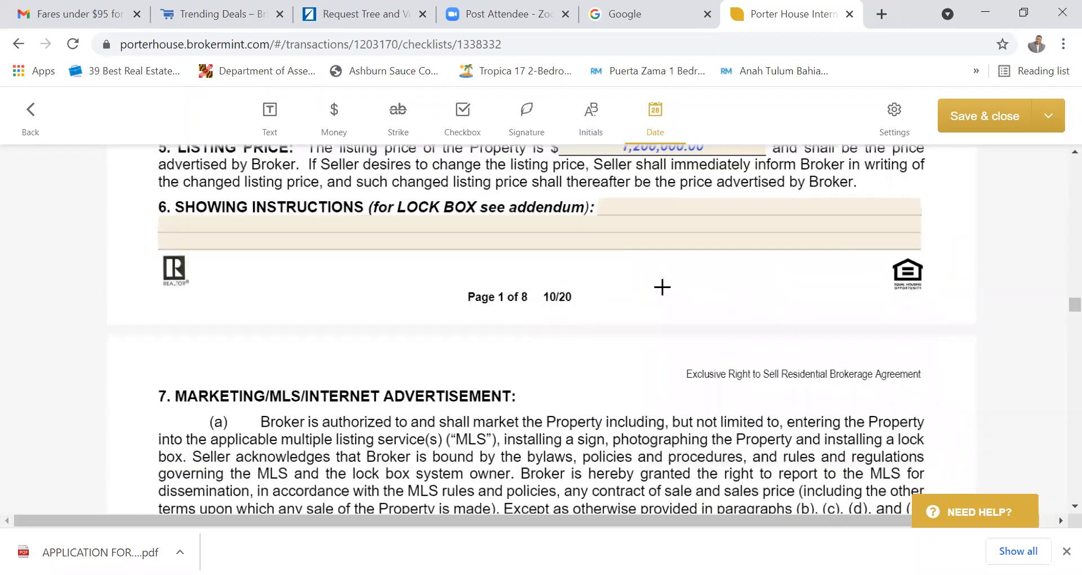
scroll(662, 288, up, 1)
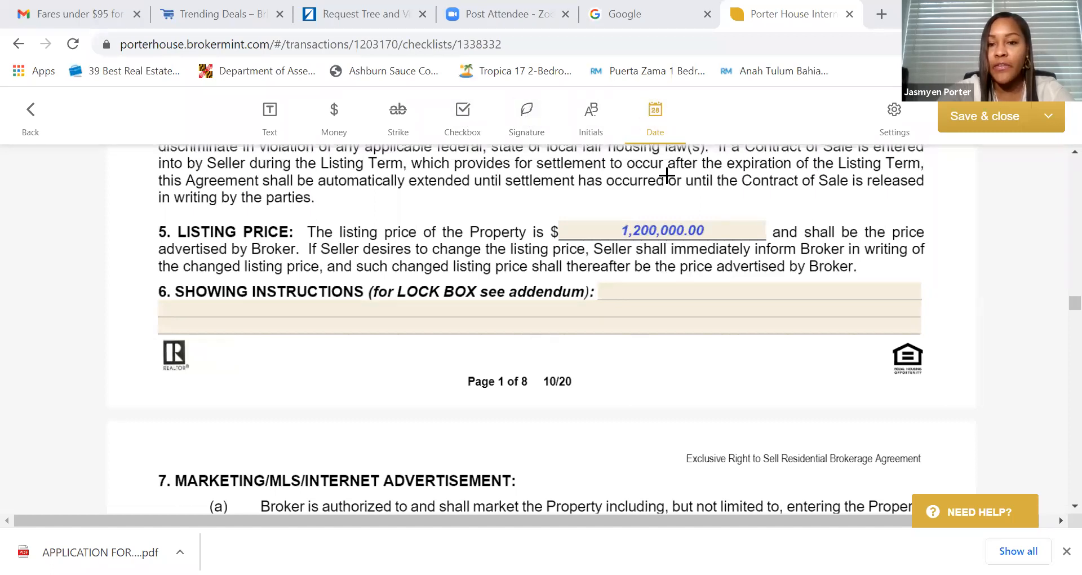
- Delete the extra seller initials box in paragraph (b)
scroll(664, 201, down, 3)
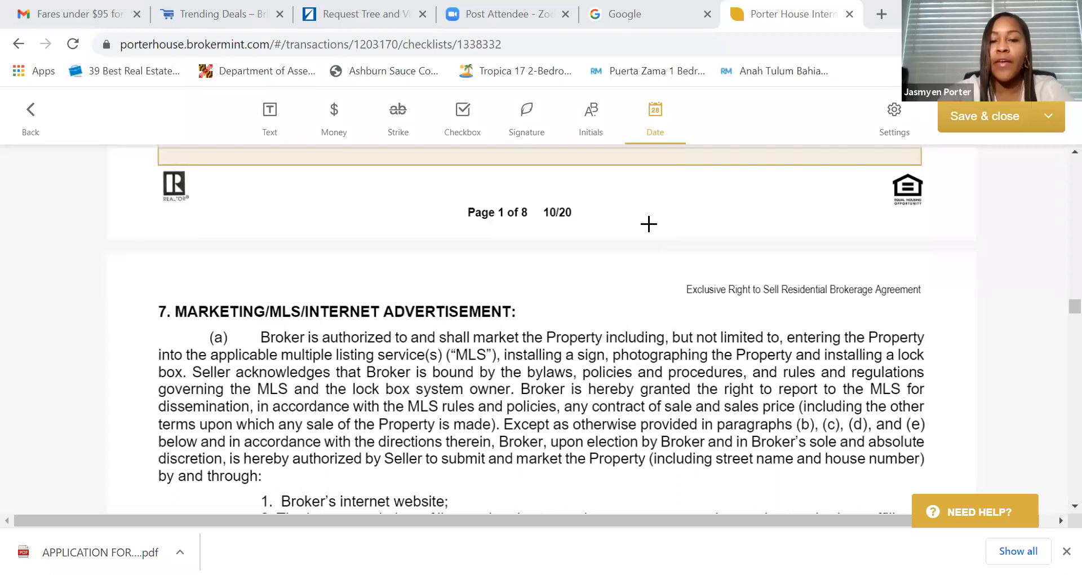
scroll(651, 225, down, 6)
scroll(649, 229, down, 3)
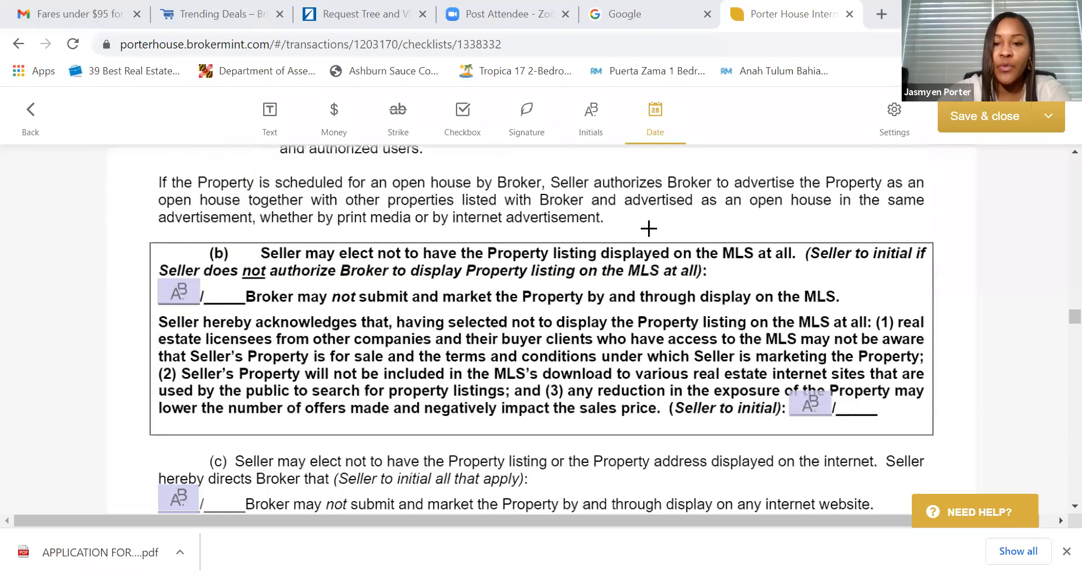
scroll(649, 228, down, 2)
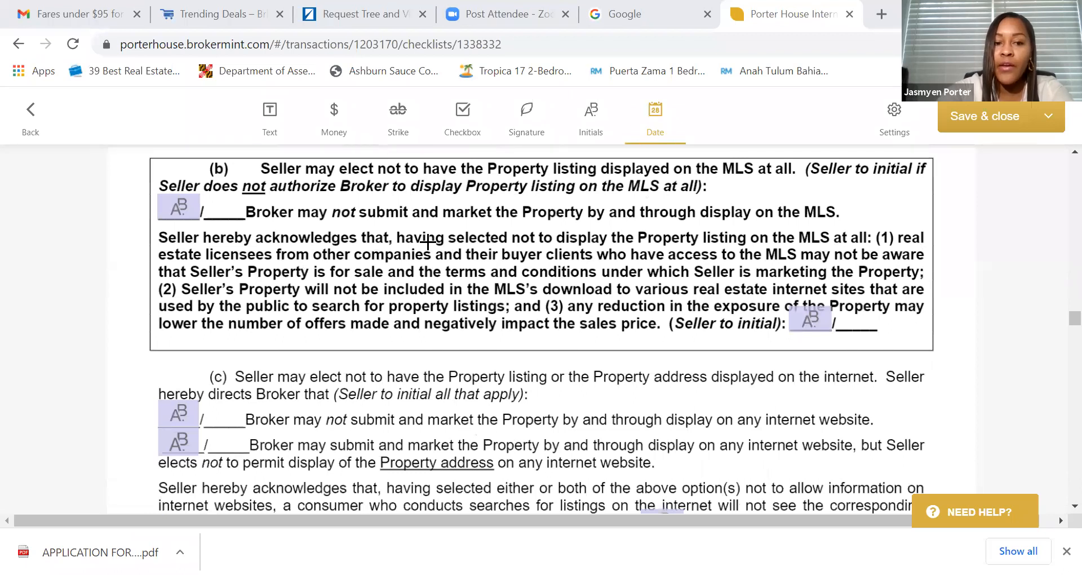
scroll(507, 242, down, 2)
scroll(536, 240, up, 4)
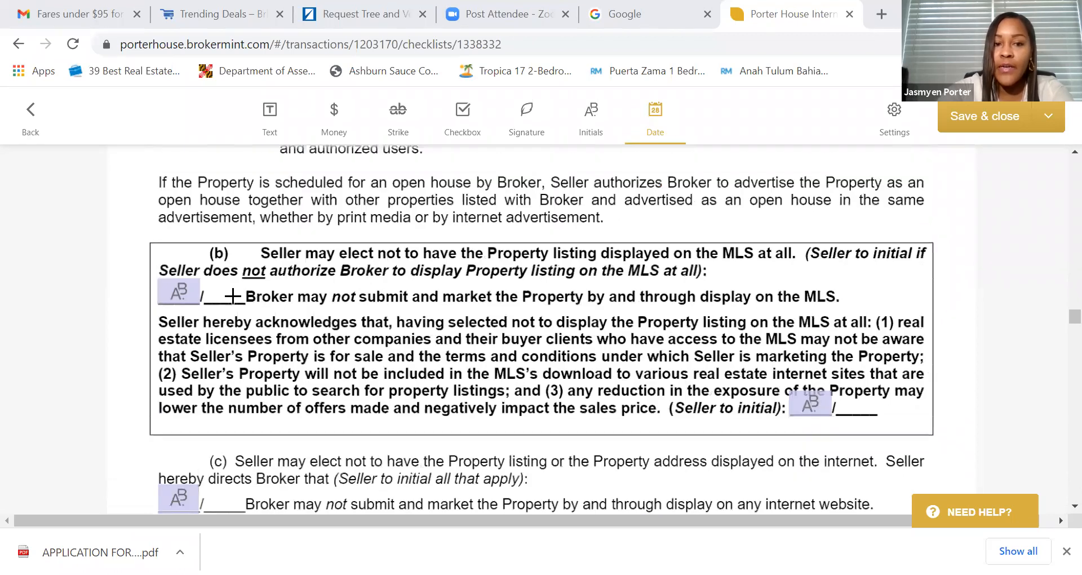
click(177, 291)
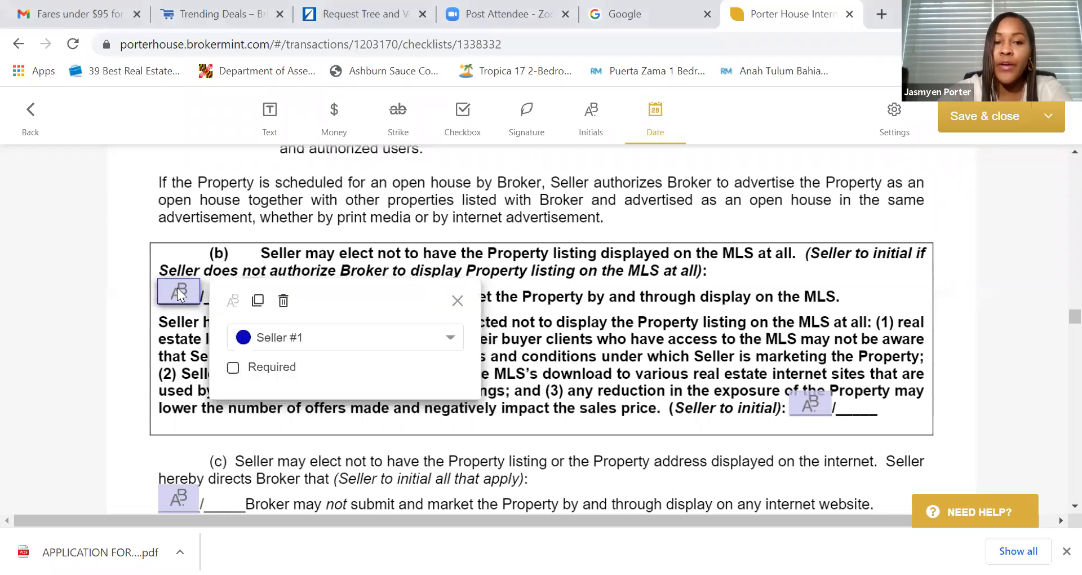
click(284, 301)
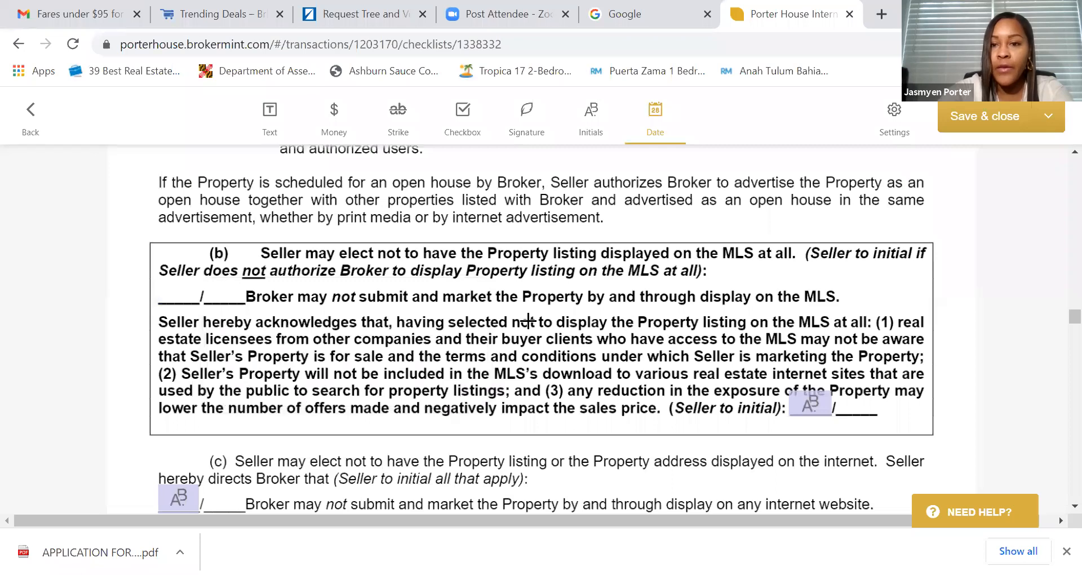
- Delete the seller initials box following the acknowledgement
scroll(570, 322, down, 2)
scroll(602, 316, up, 5)
scroll(602, 316, up, 5)
scroll(599, 313, down, 1)
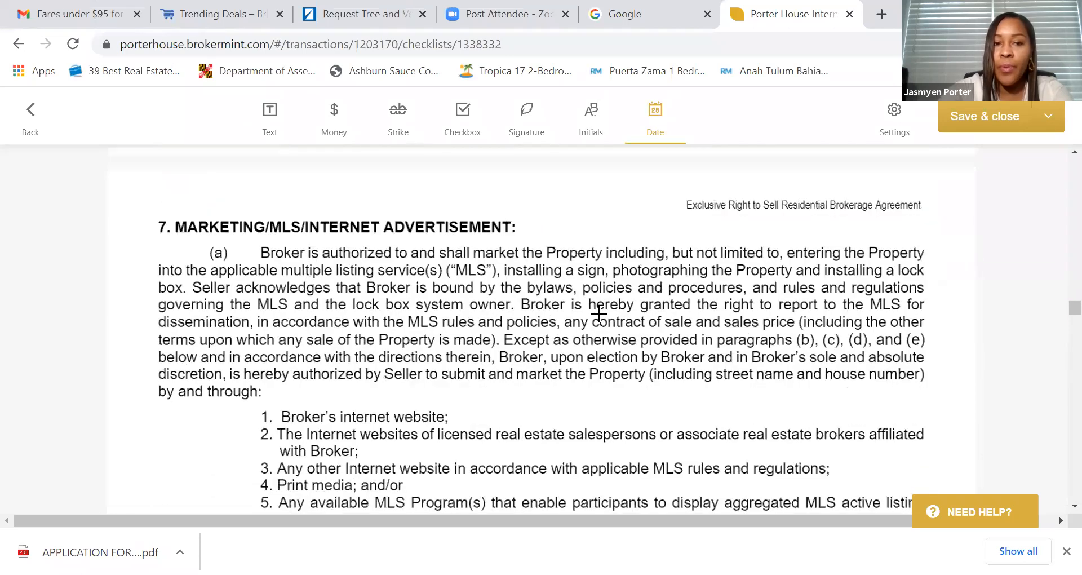
scroll(599, 313, down, 8)
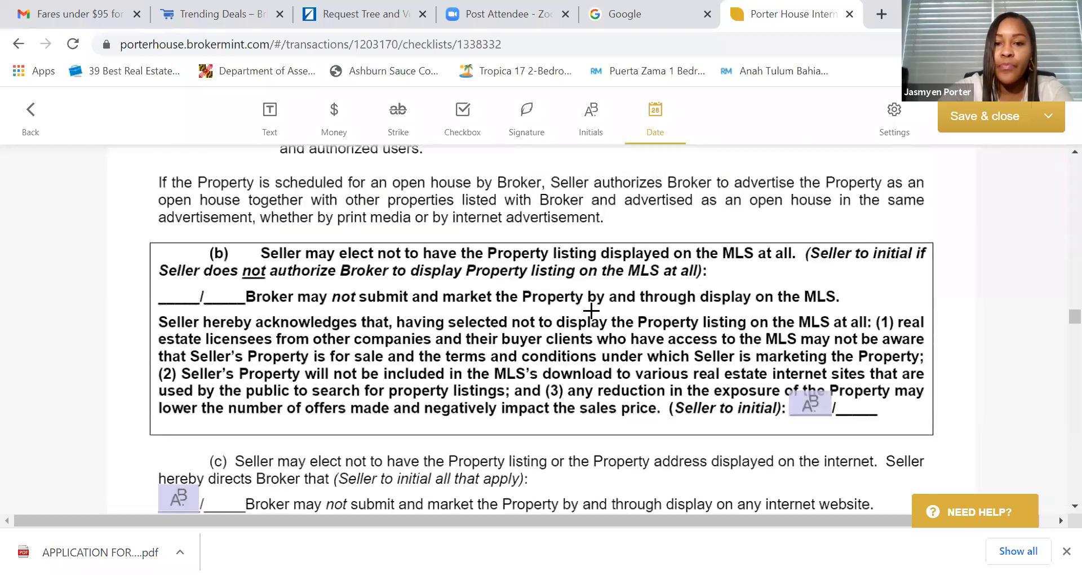
scroll(592, 311, down, 2)
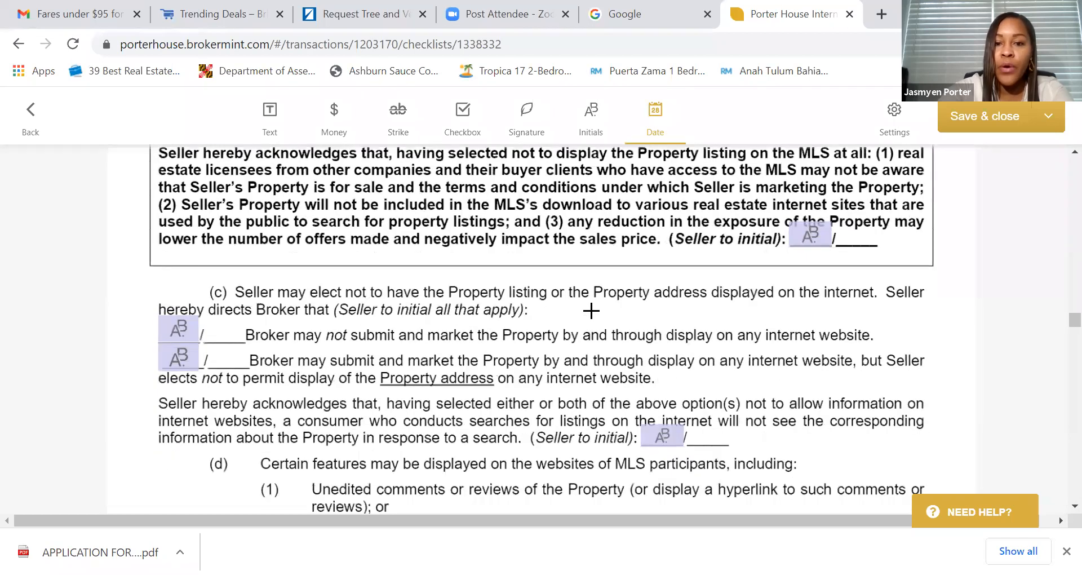
scroll(592, 311, down, 1)
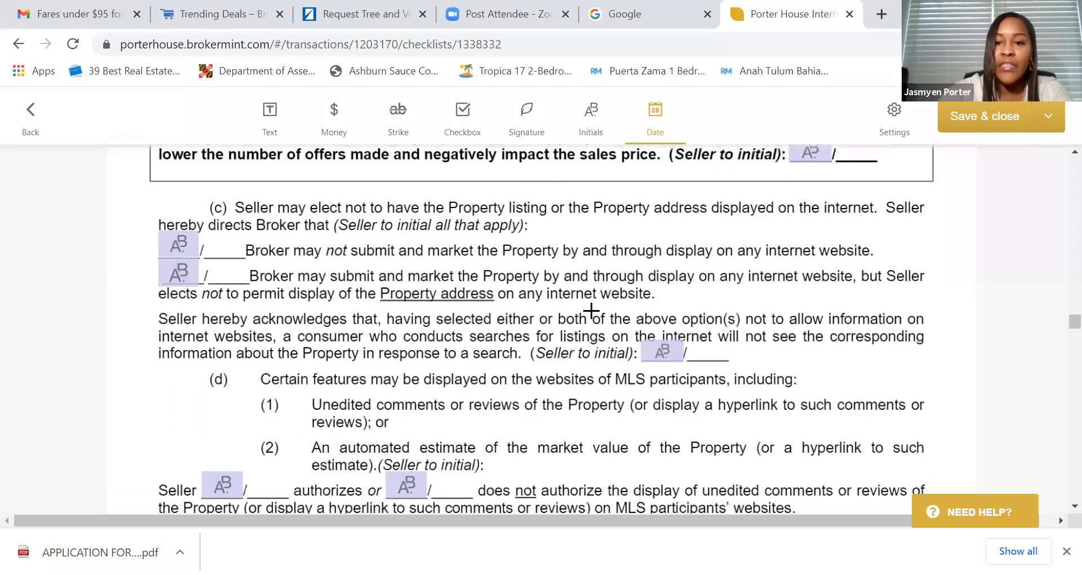
scroll(809, 229, up, 1)
click(798, 232)
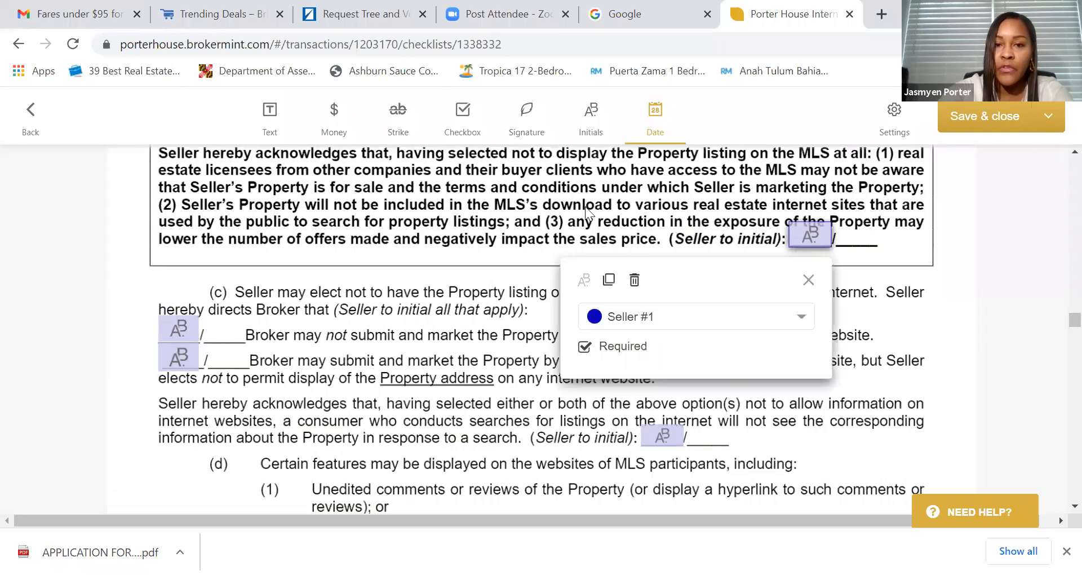
click(635, 281)
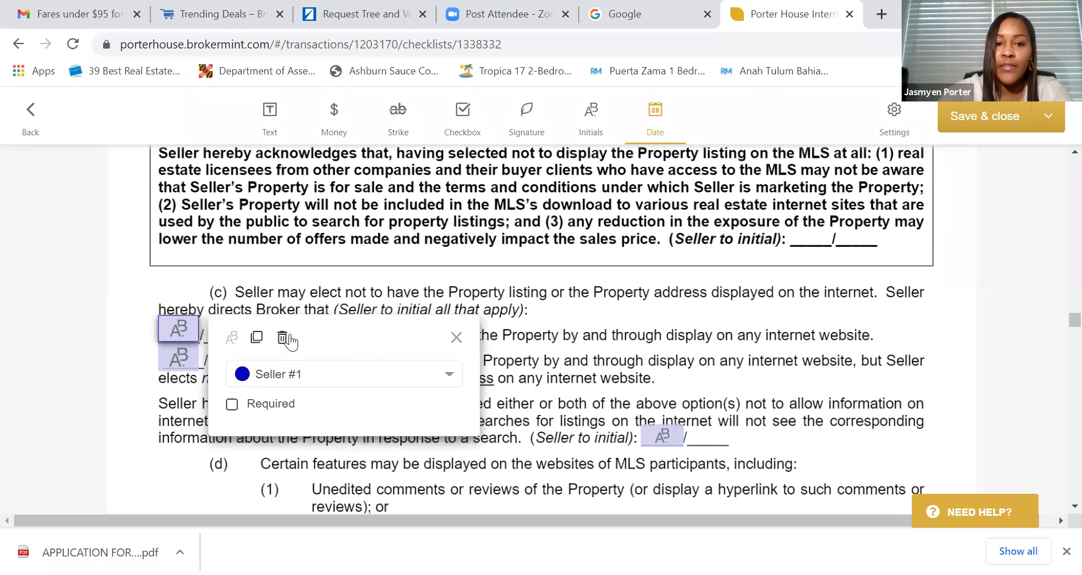
- Delete both initials boxes in paragraph (c) and the one on the acknowledgement line
click(283, 338)
click(180, 356)
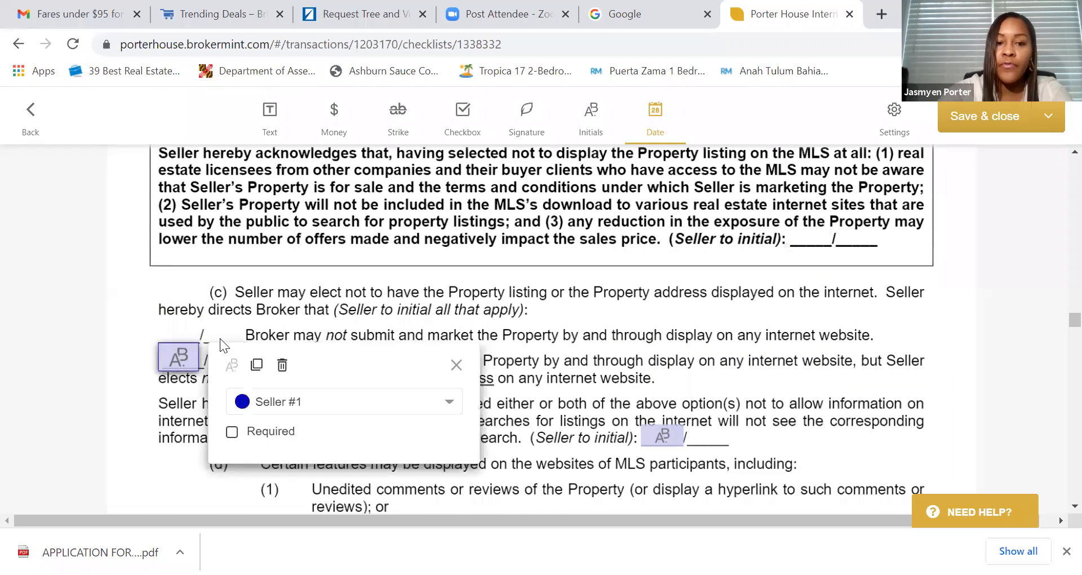
click(283, 366)
click(658, 438)
click(766, 349)
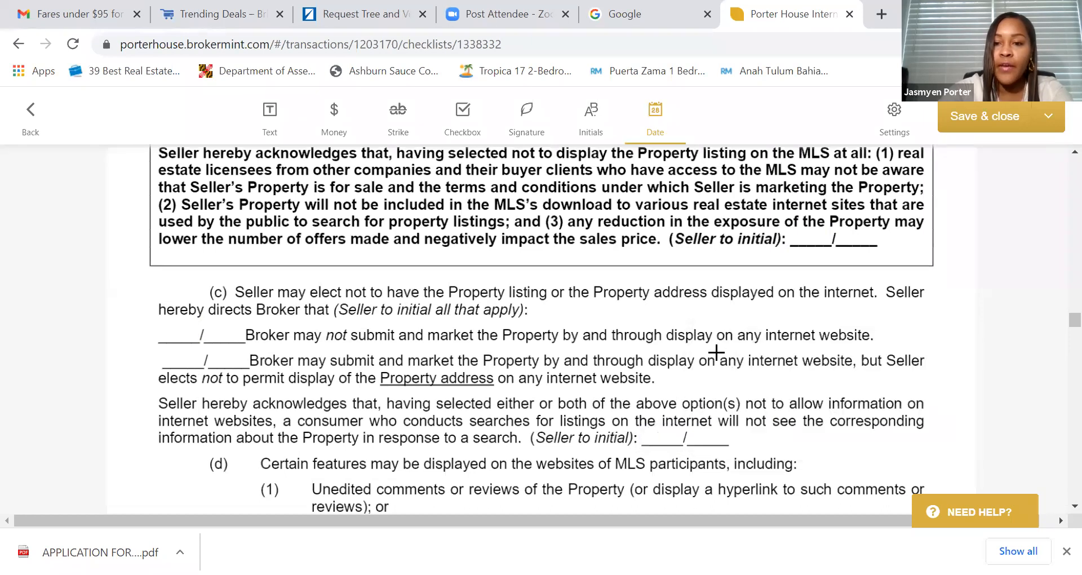
- Delete the extra seller initials boxes in paragraph (d) and the second one in section 8
scroll(529, 351, down, 5)
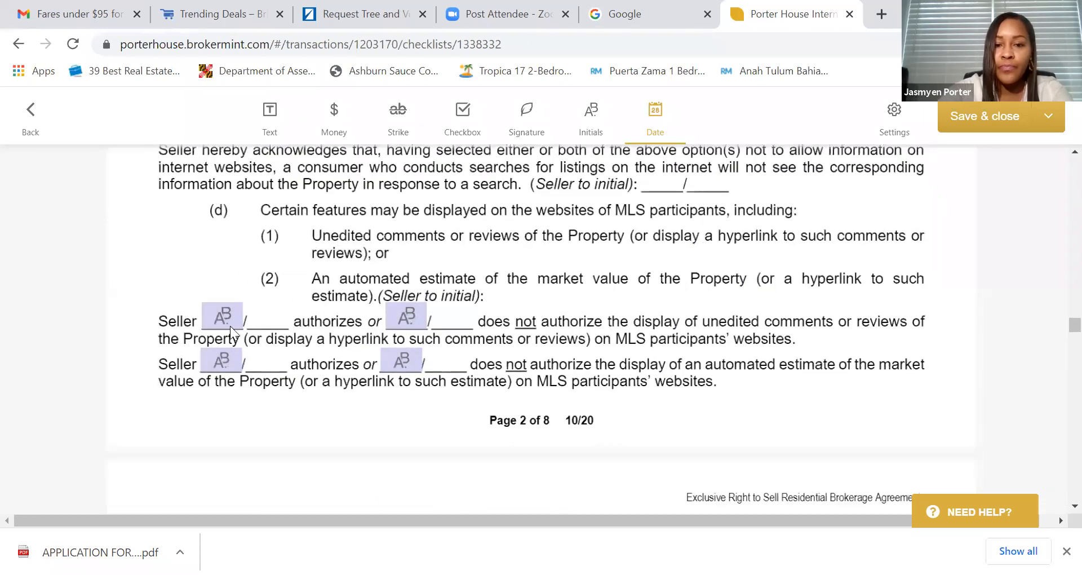
click(213, 320)
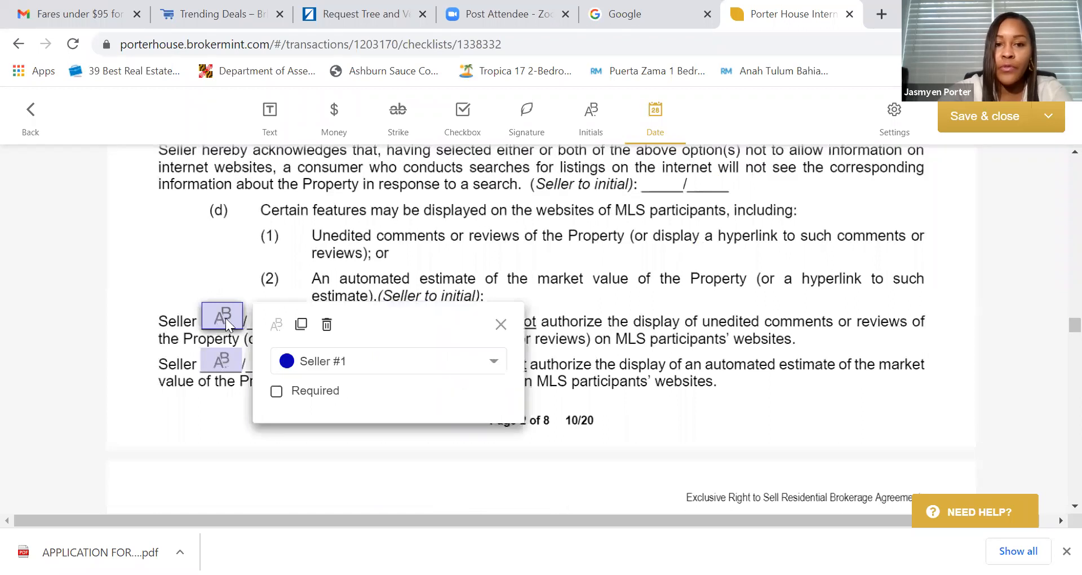
click(323, 323)
click(224, 361)
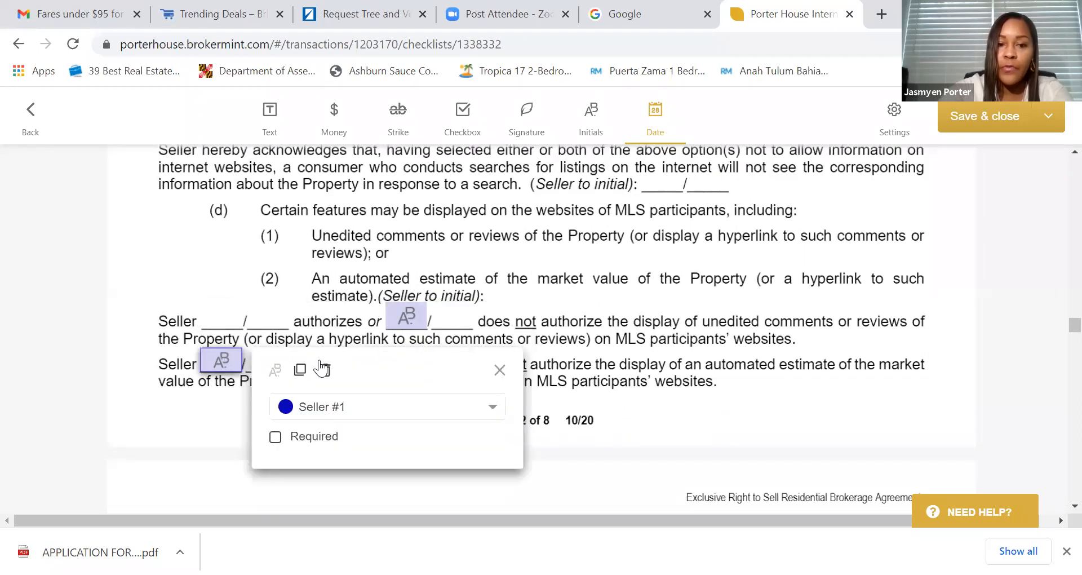
click(322, 368)
scroll(476, 336, down, 10)
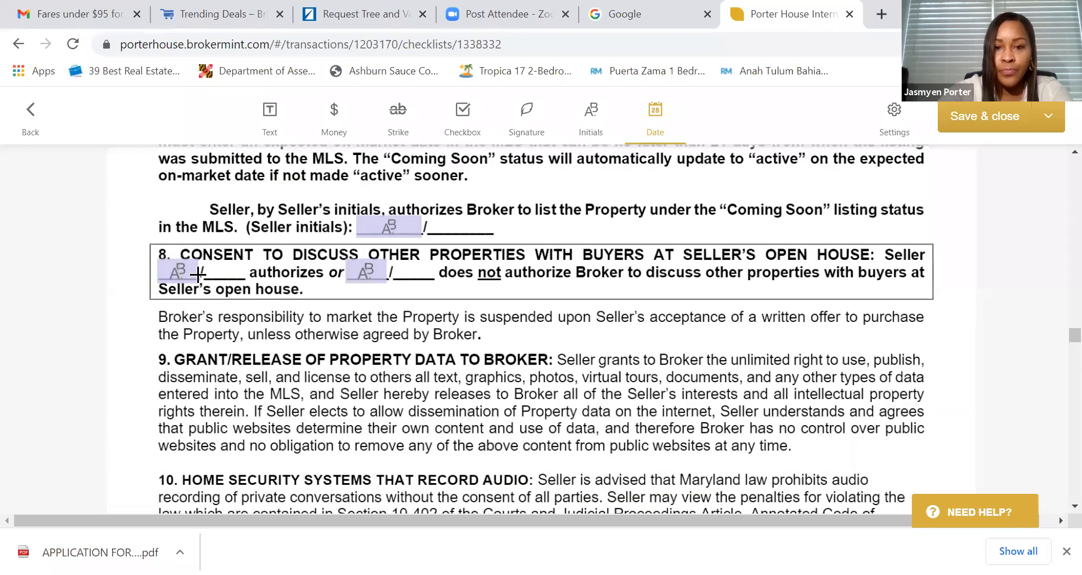
click(367, 270)
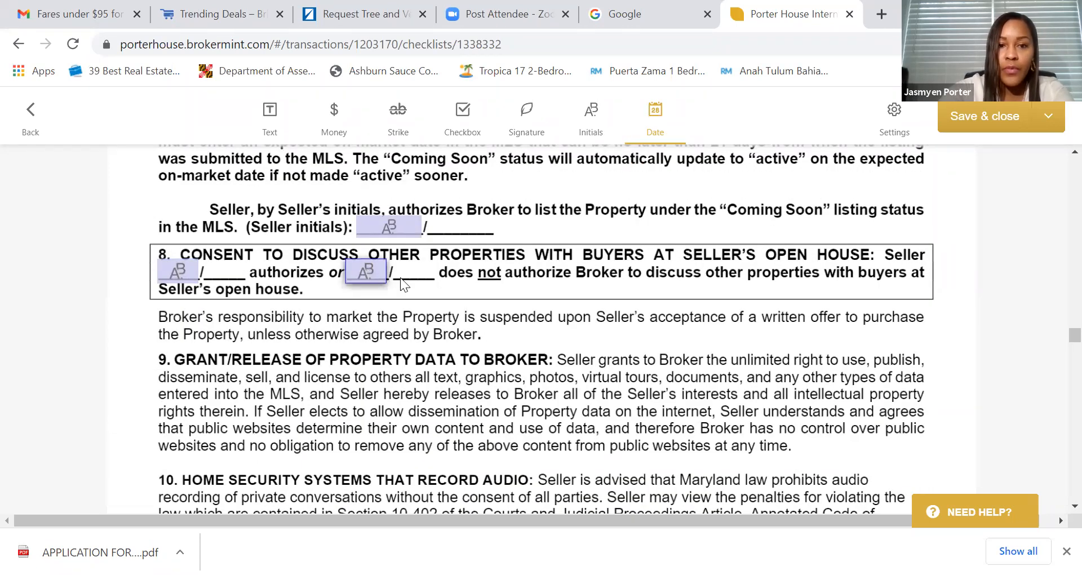
click(472, 281)
scroll(517, 296, down, 9)
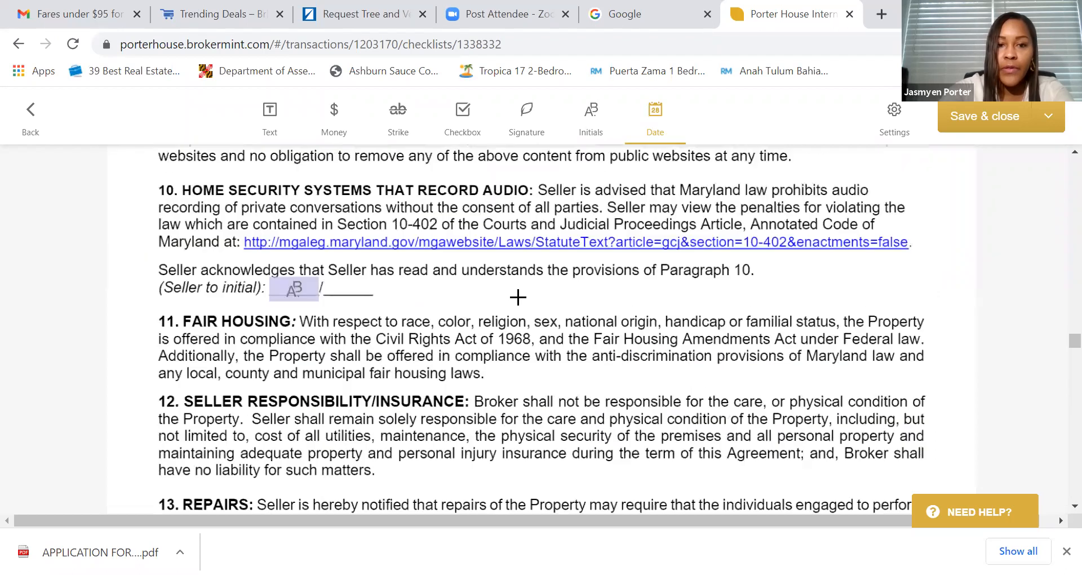
- Enter broker compensation '6% Plus $795' and 180 days in clause (iii)
scroll(789, 304, down, 2)
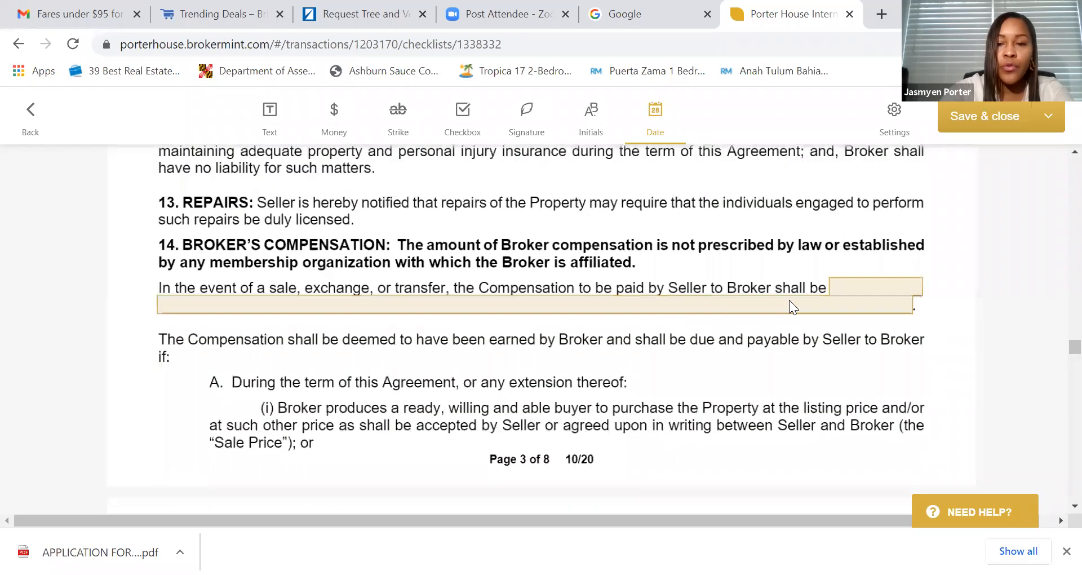
click(853, 286)
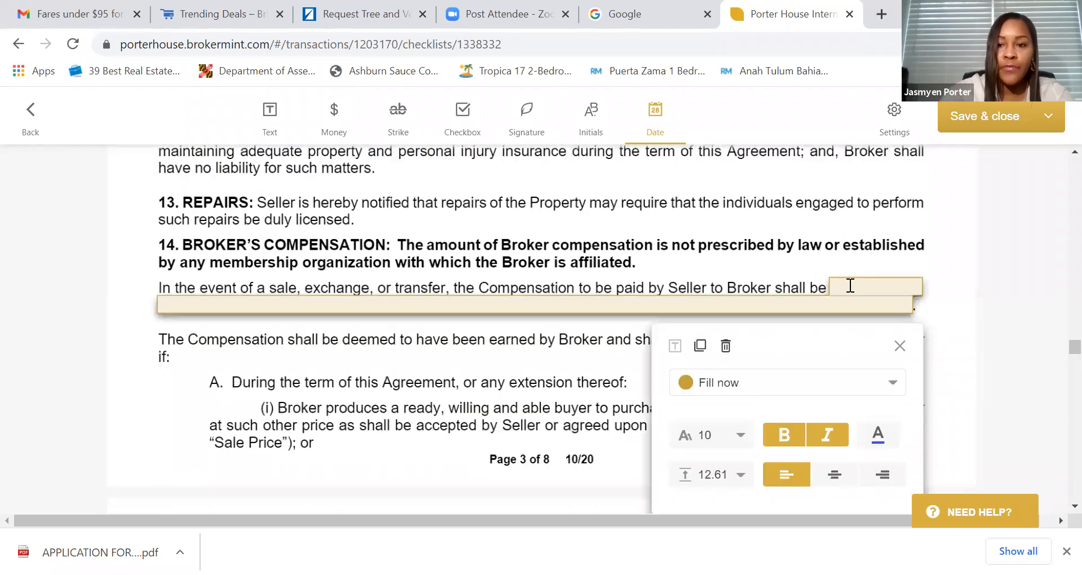
text(6%)
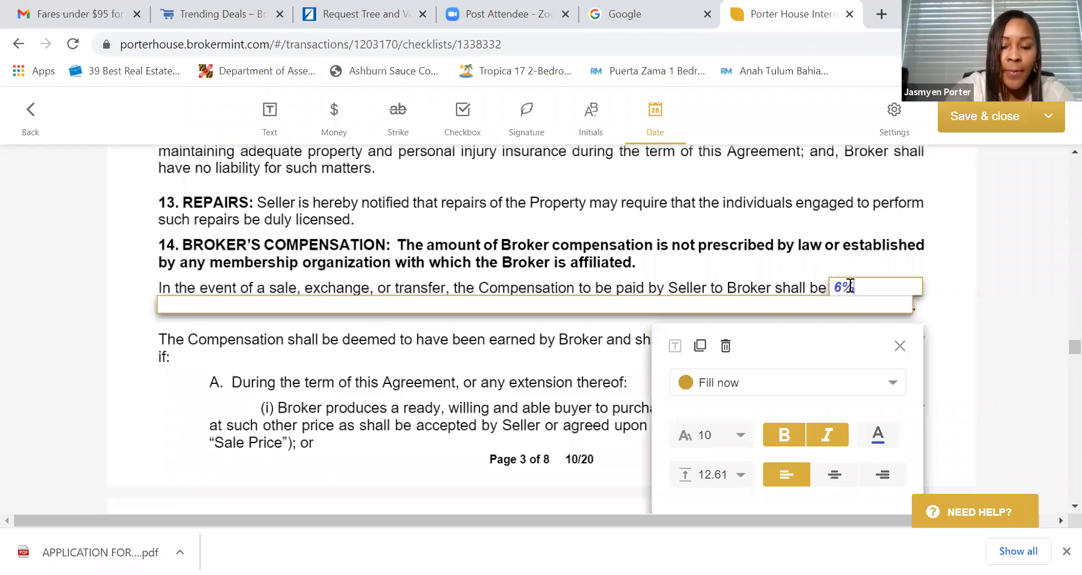
text( Plus)
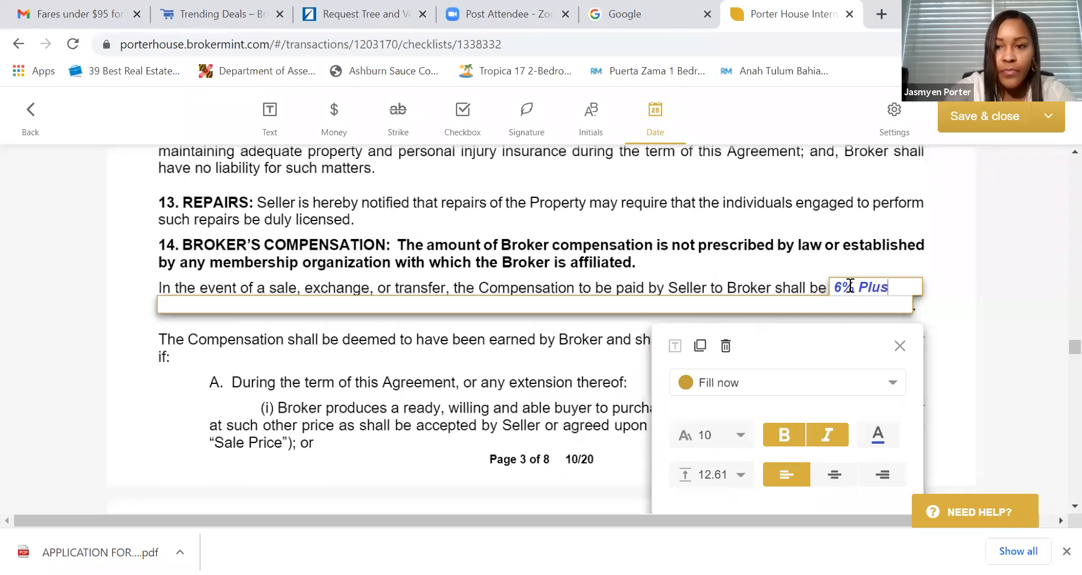
text( $)
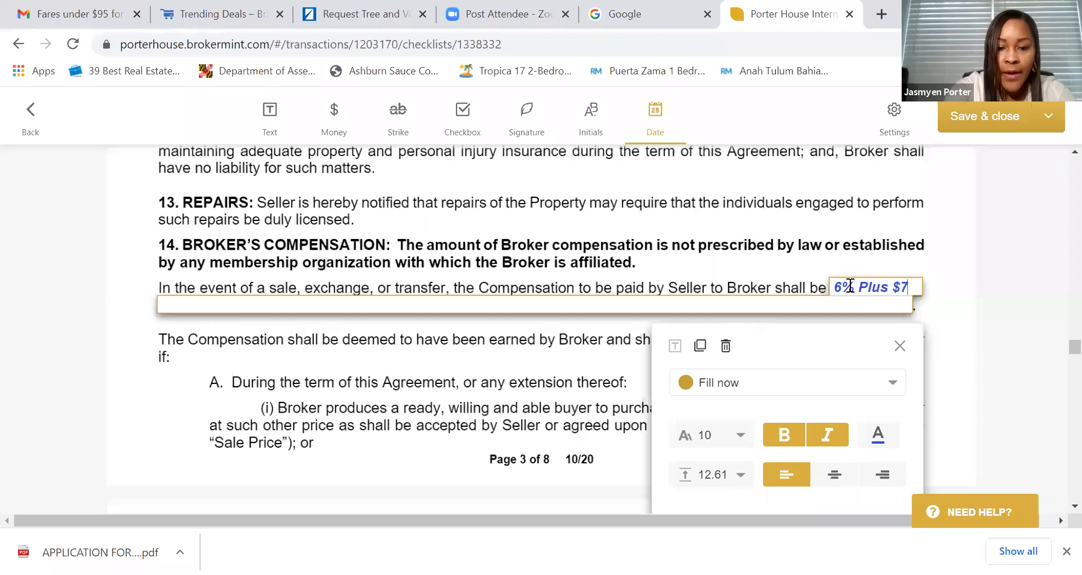
text(795)
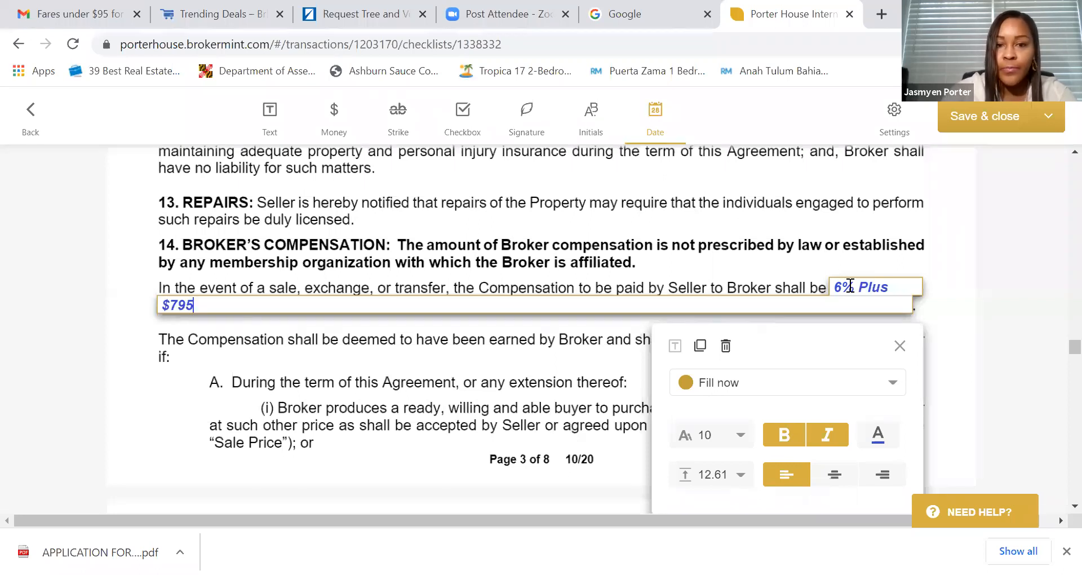
click(581, 401)
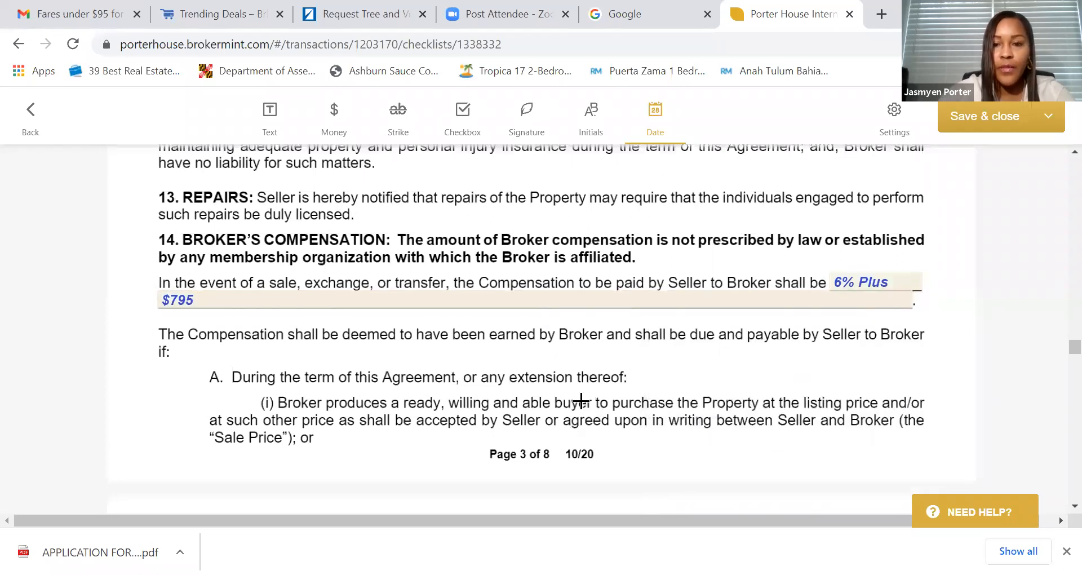
scroll(564, 389, down, 8)
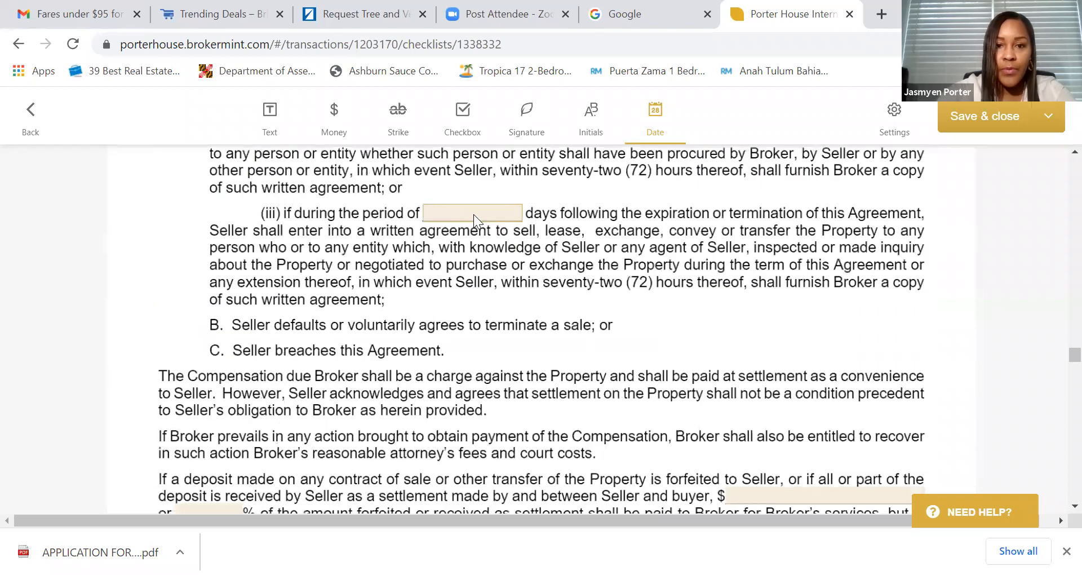
click(473, 214)
text(180)
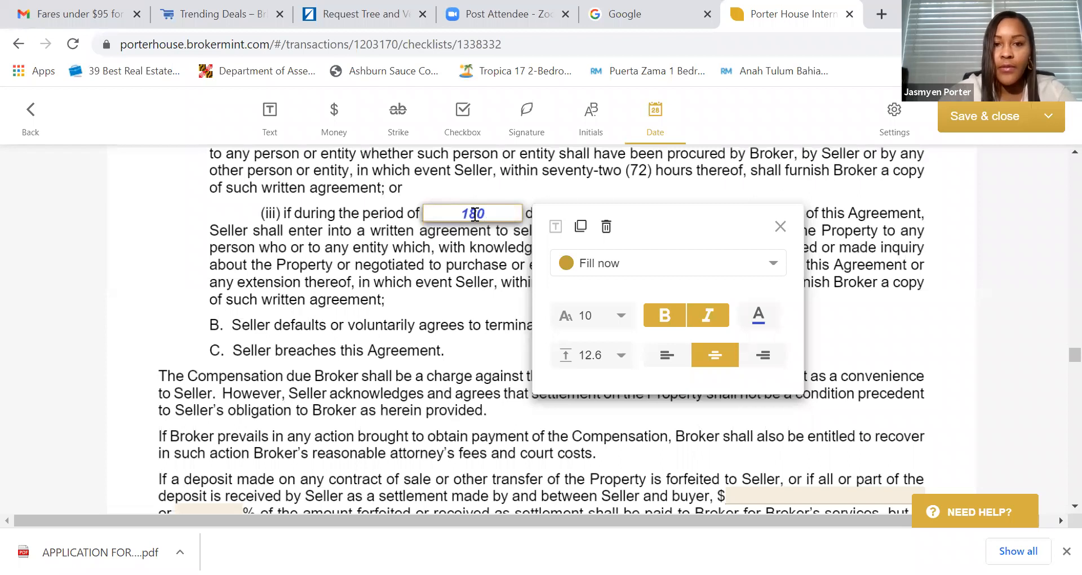
click(417, 277)
- Enter 50% of forfeited deposits and 2.5% fees for subagents and buyer agents
scroll(416, 279, down, 2)
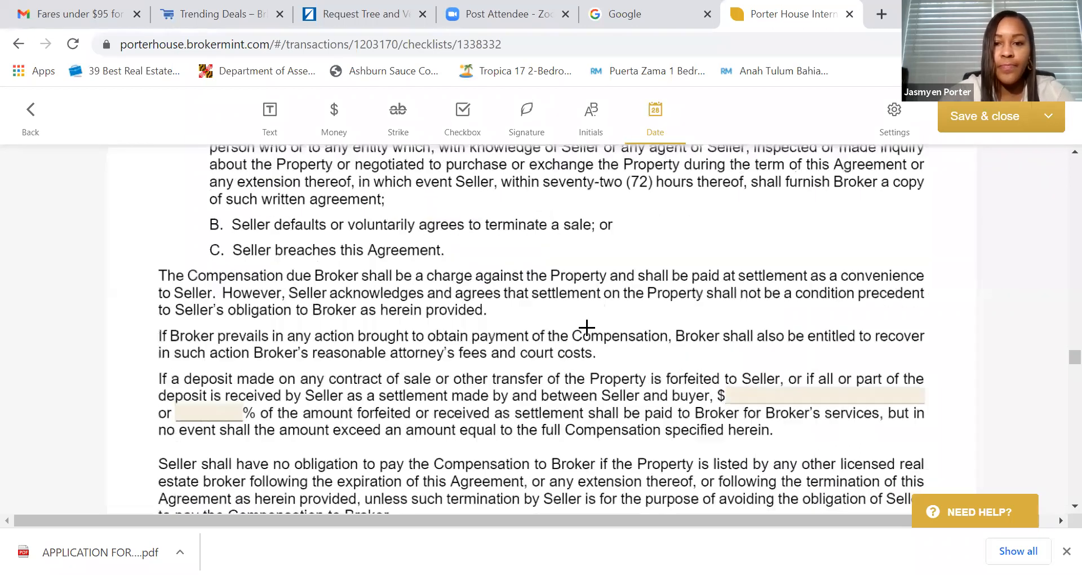
scroll(586, 327, down, 1)
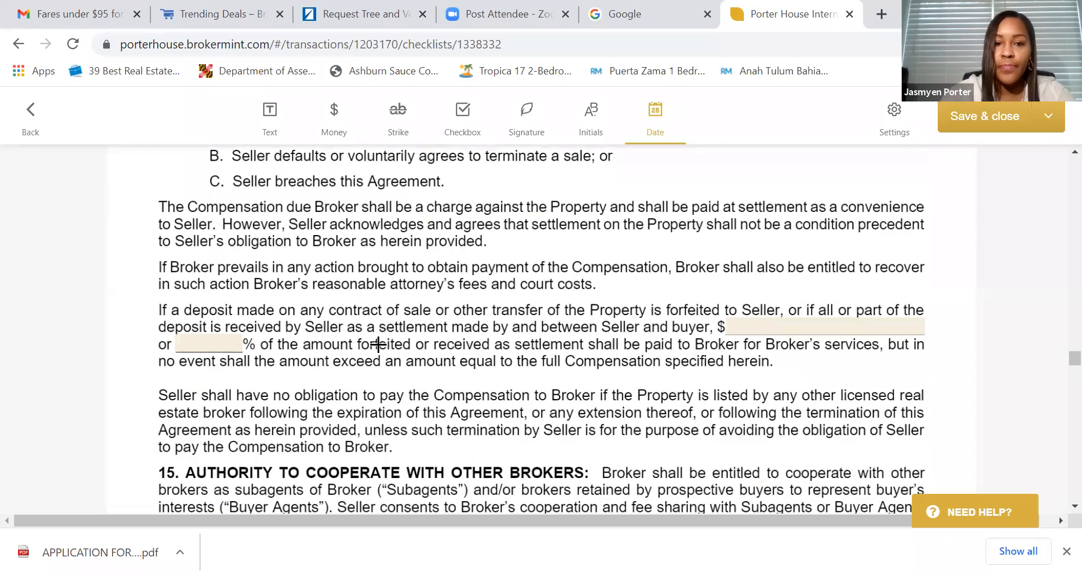
click(219, 345)
text(50)
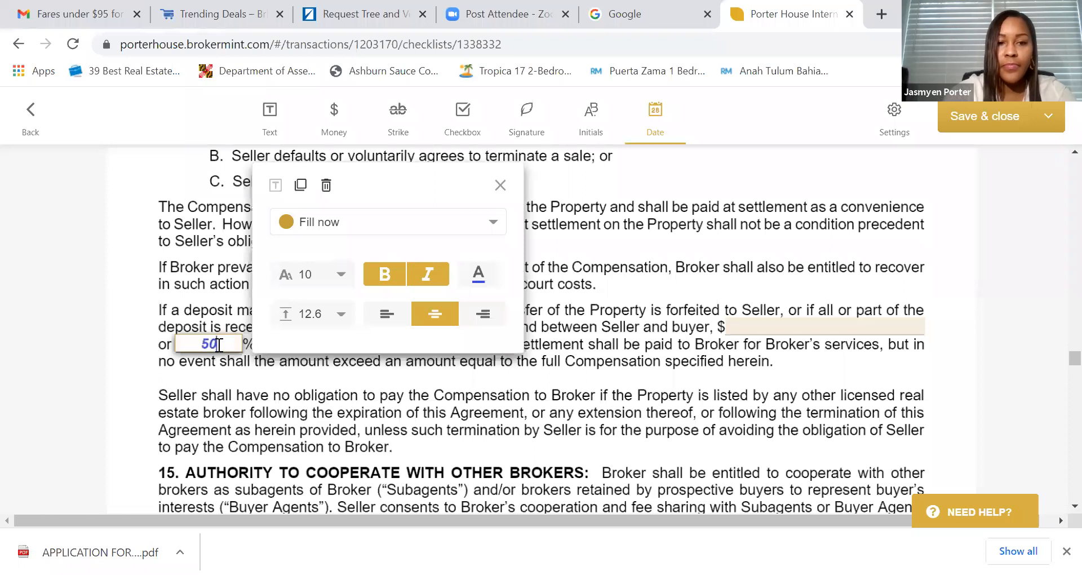
click(574, 414)
scroll(573, 414, down, 3)
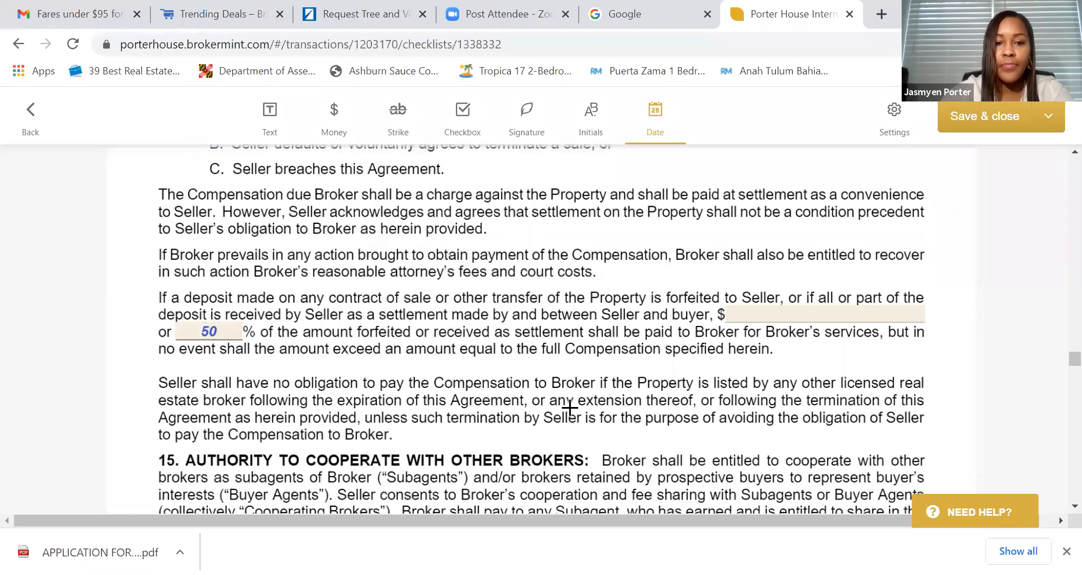
scroll(472, 355, down, 1)
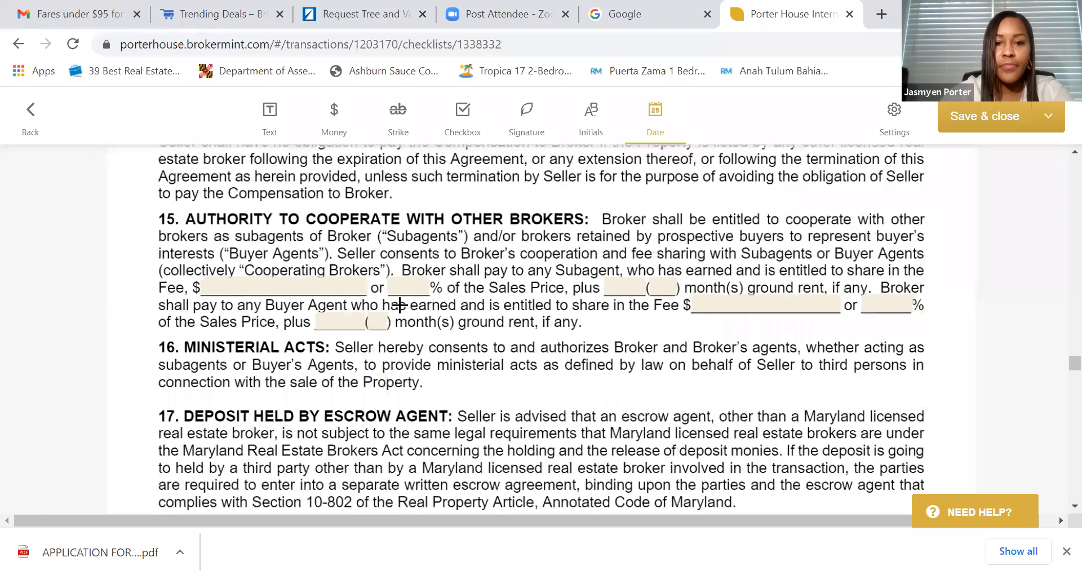
click(415, 285)
text(2.5)
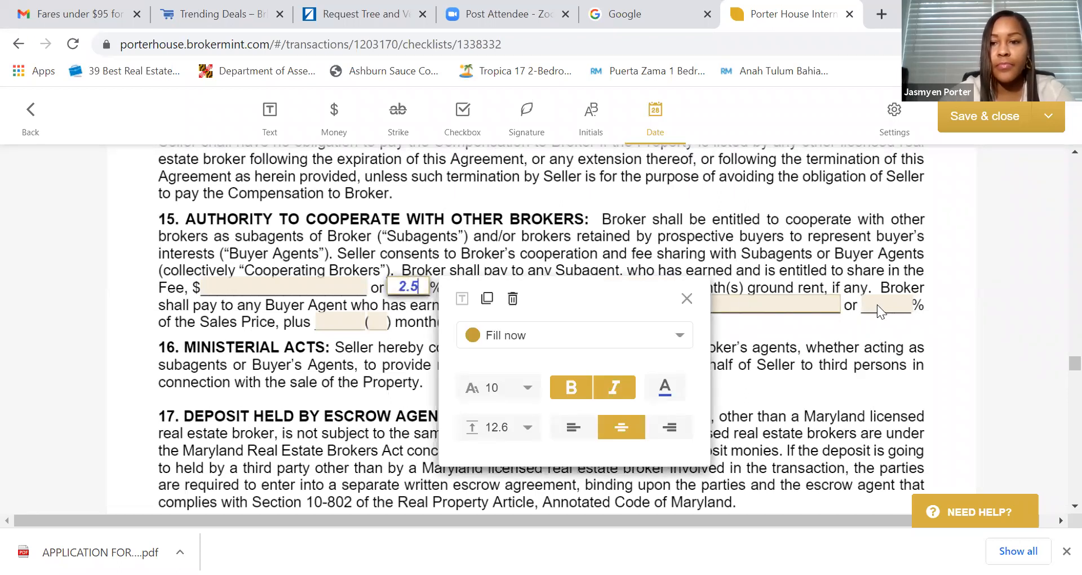
click(879, 302)
text(2.5)
click(490, 364)
- Delete the lead-based paint initials fields for 'prior to 1978' and 'uncertain construction date'
scroll(490, 363, down, 7)
scroll(377, 344, down, 3)
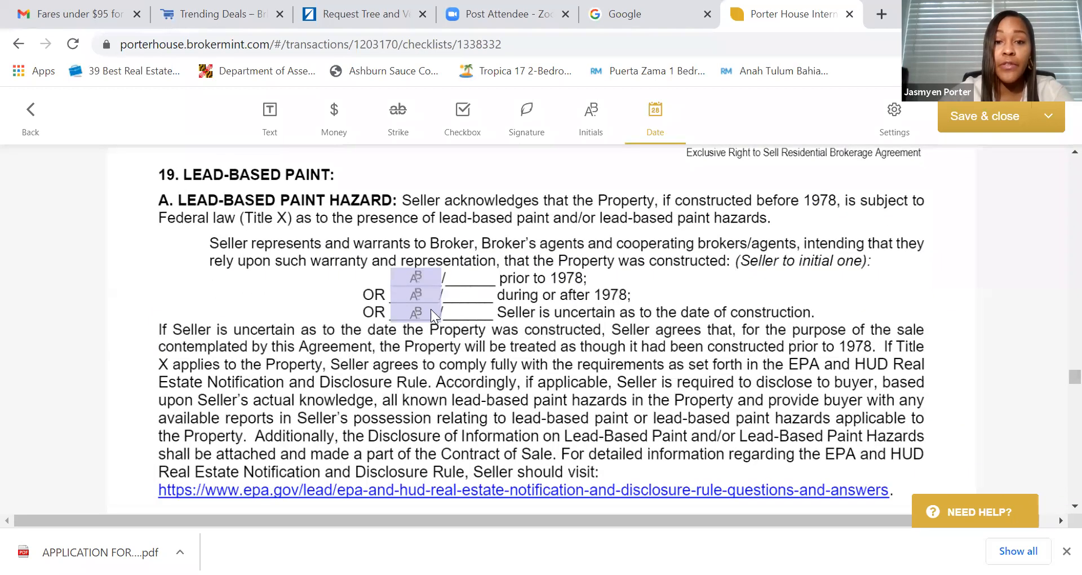
click(415, 295)
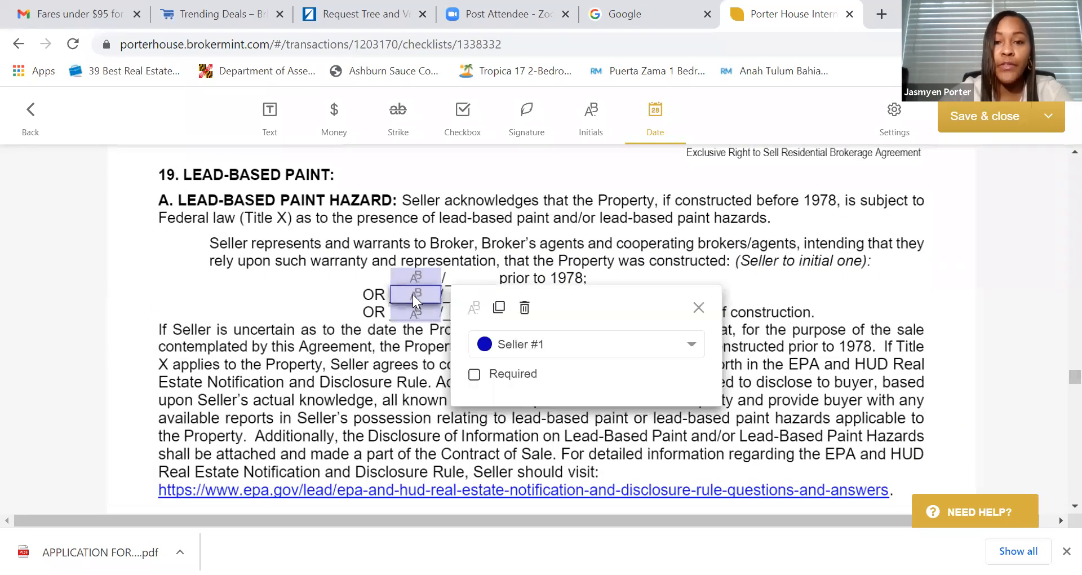
click(416, 273)
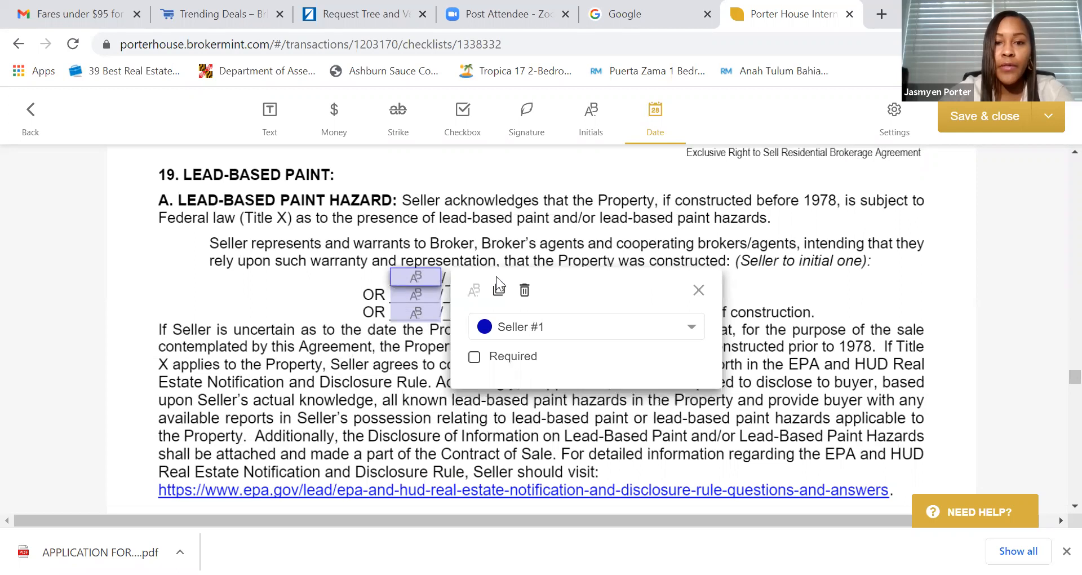
click(525, 290)
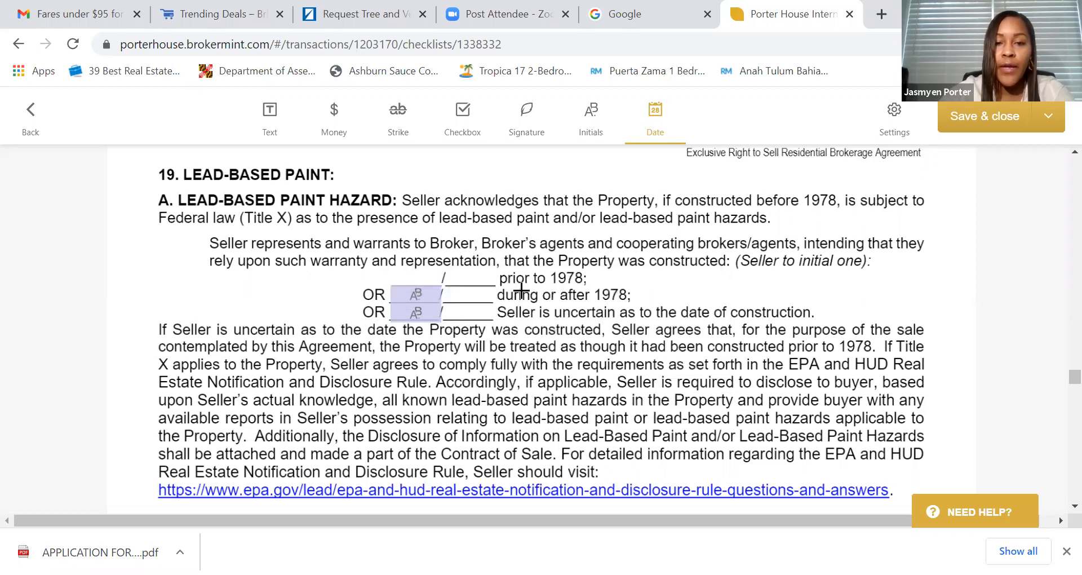
click(415, 309)
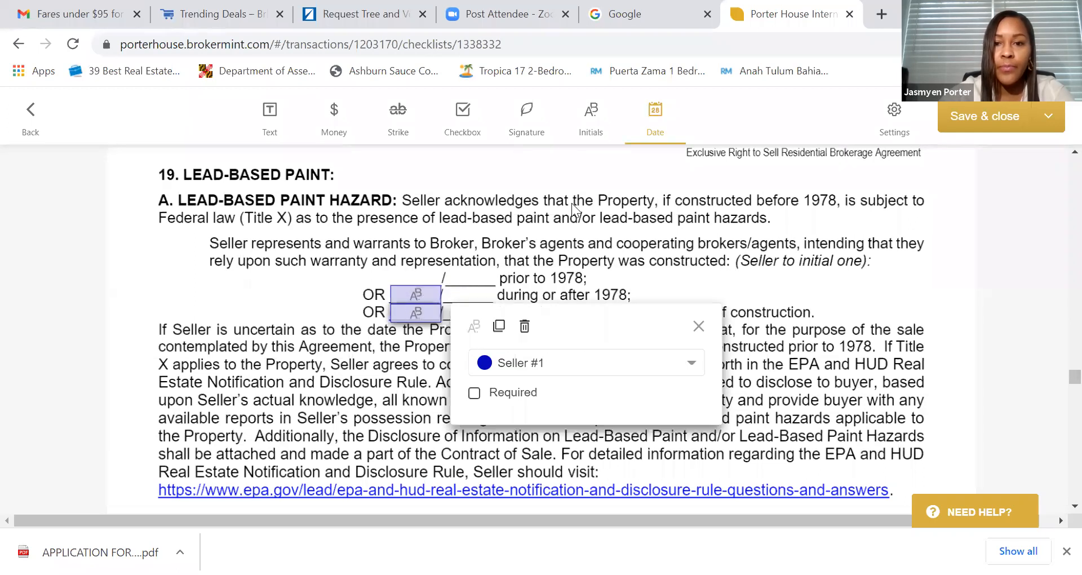
click(524, 326)
- Remove the 'is not served' and 'Does Not Authorize' initials fields
scroll(507, 339, down, 8)
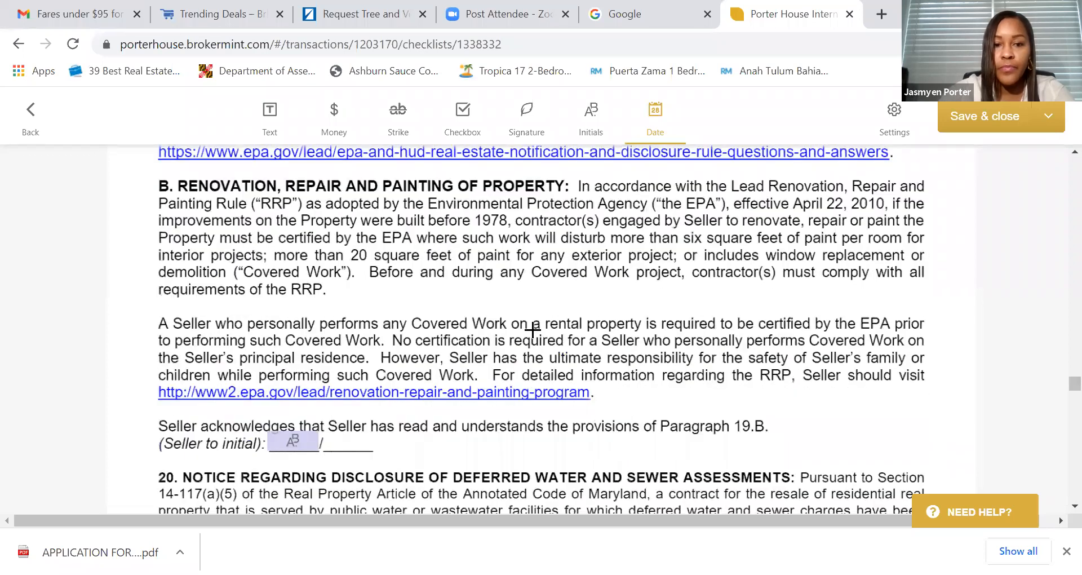
scroll(451, 309, down, 6)
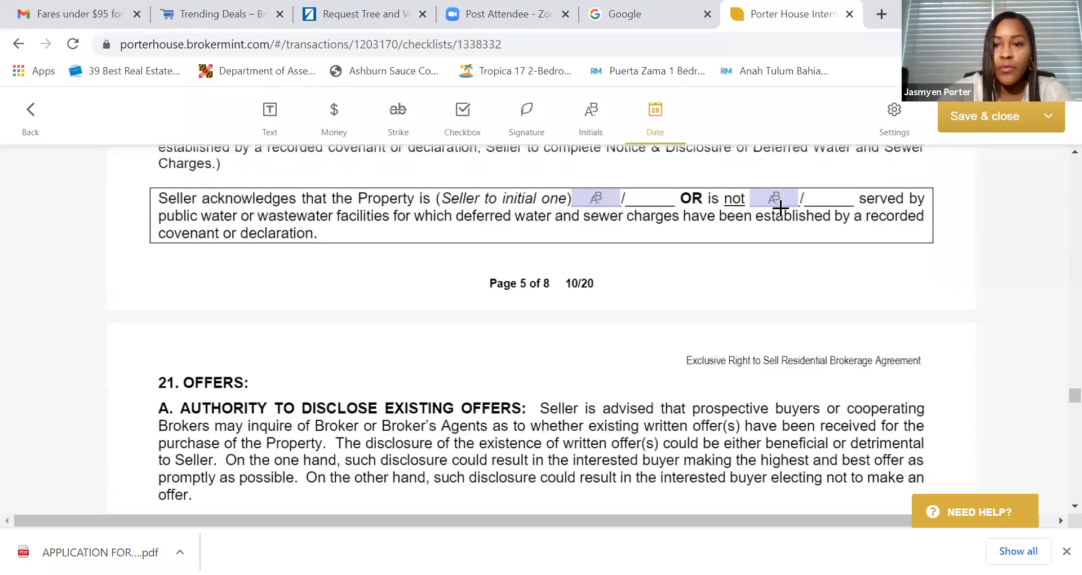
click(774, 200)
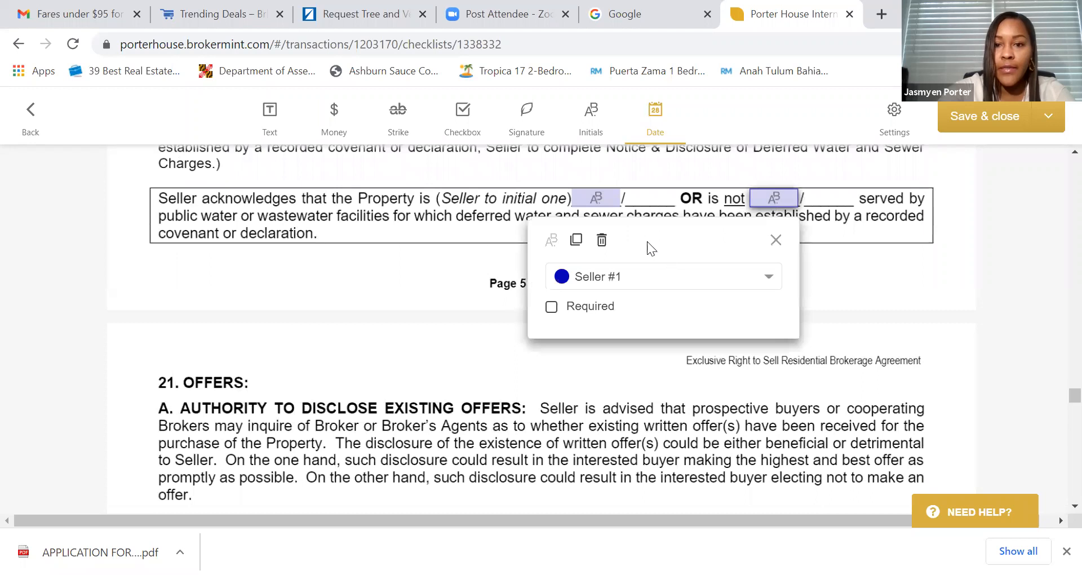
click(603, 241)
scroll(596, 326, down, 5)
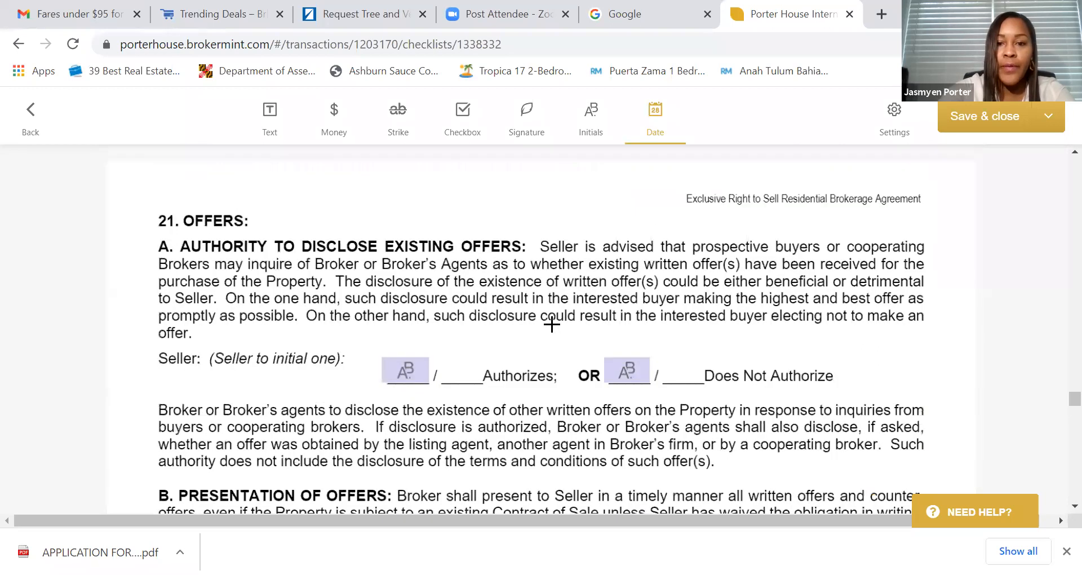
click(631, 278)
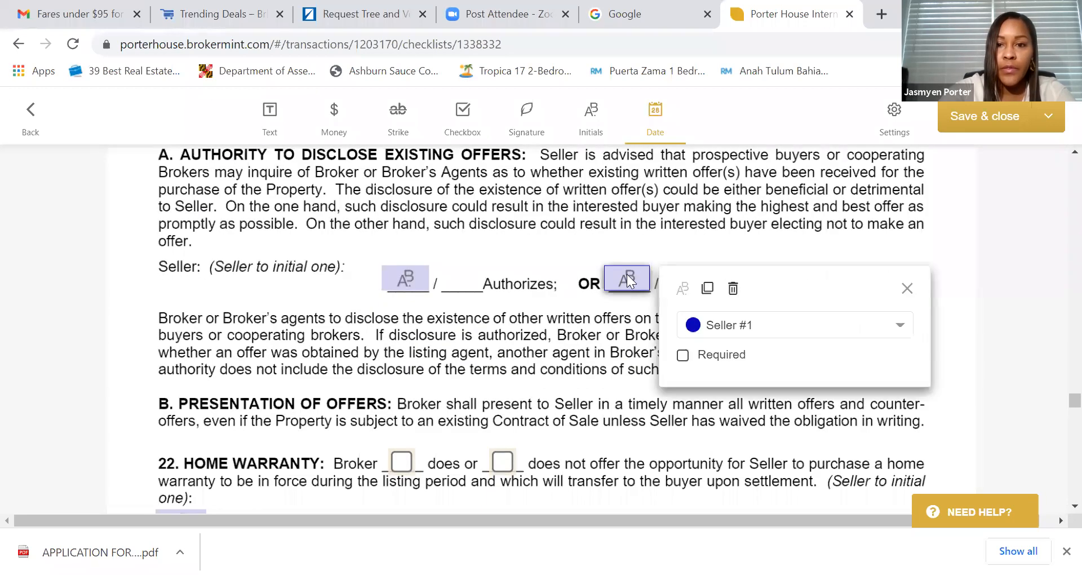
click(736, 289)
- Mark that the broker does offer a home warranty and remove the Warranty Declined initials field
scroll(516, 321, down, 1)
scroll(516, 322, down, 3)
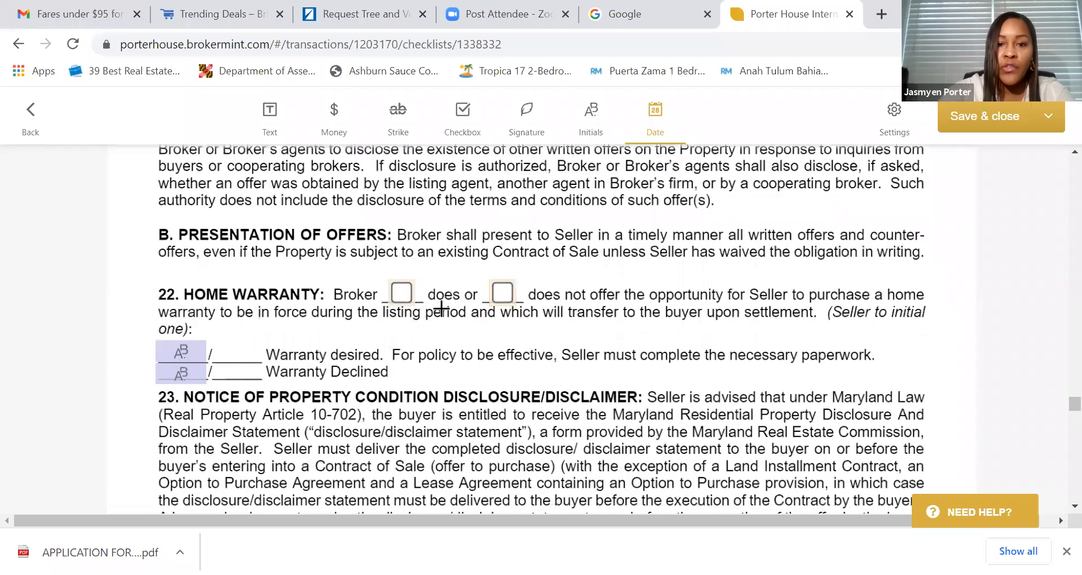
click(404, 295)
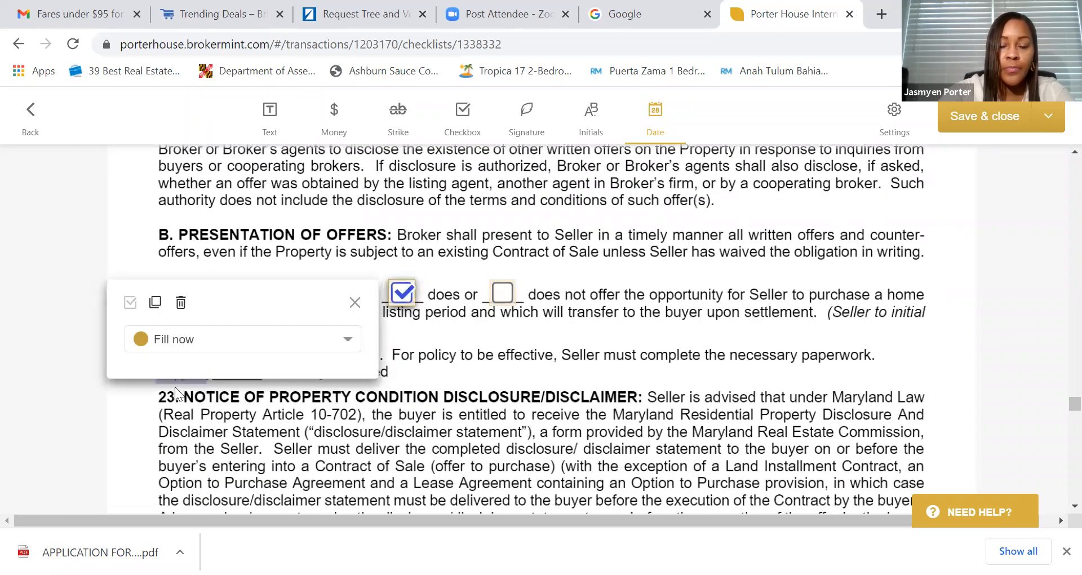
click(200, 418)
click(183, 371)
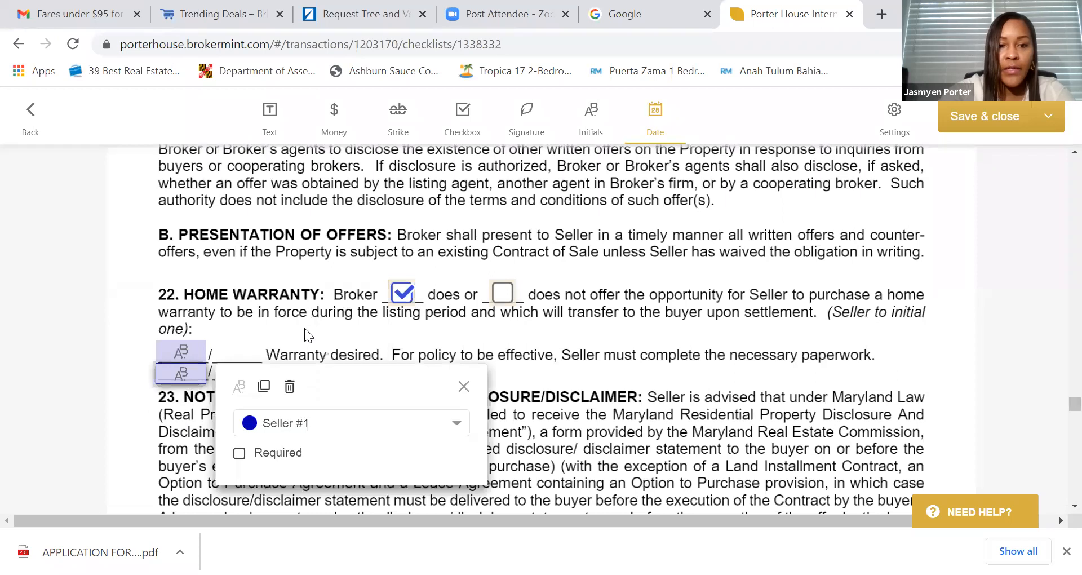
click(290, 387)
- Delete the 'is not exempt' initials field and the easement option 2 initials field
scroll(357, 338, down, 1)
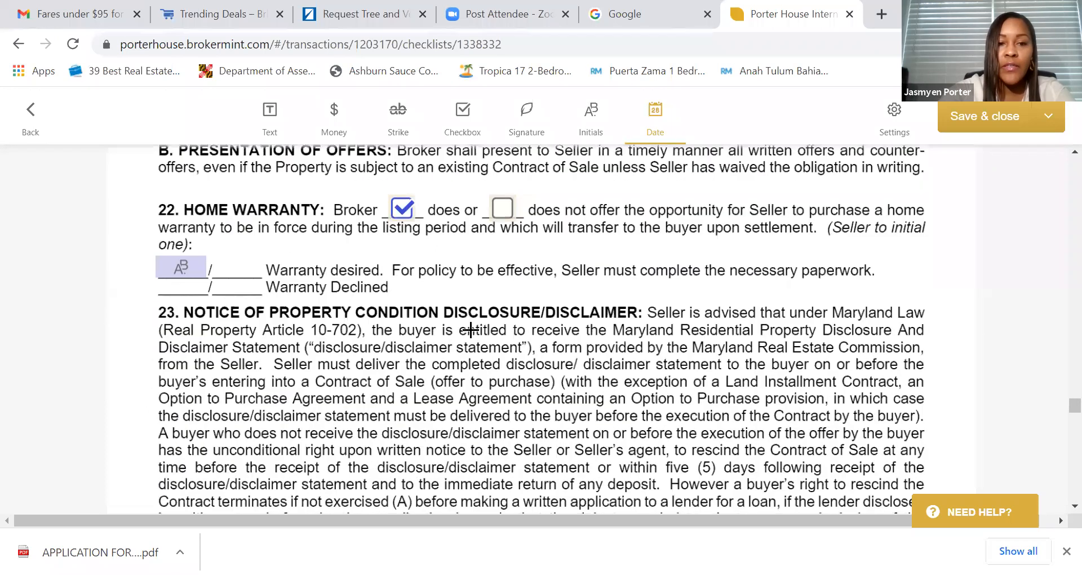
scroll(506, 313, down, 4)
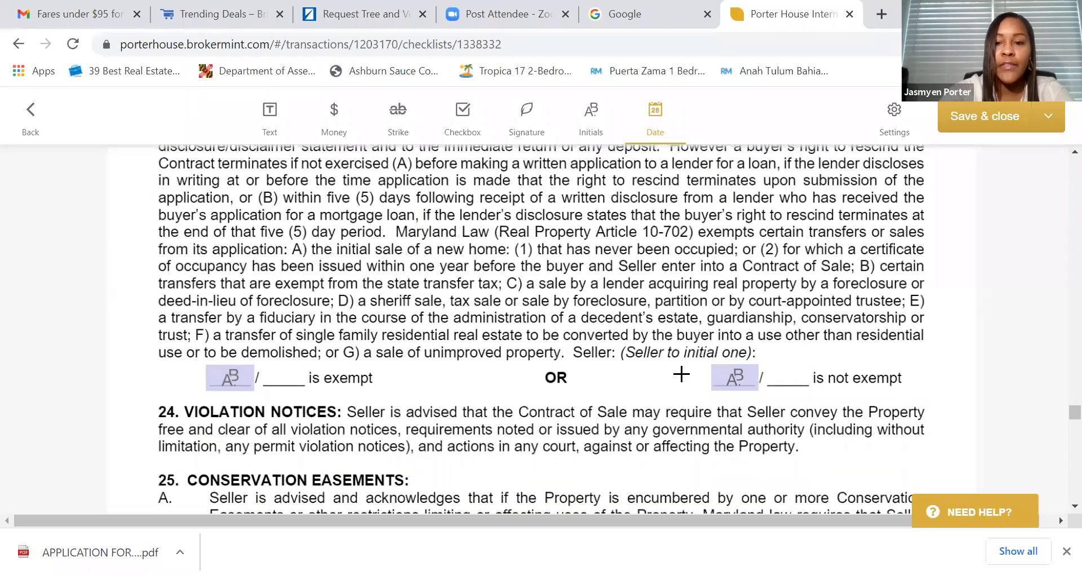
scroll(604, 388, down, 1)
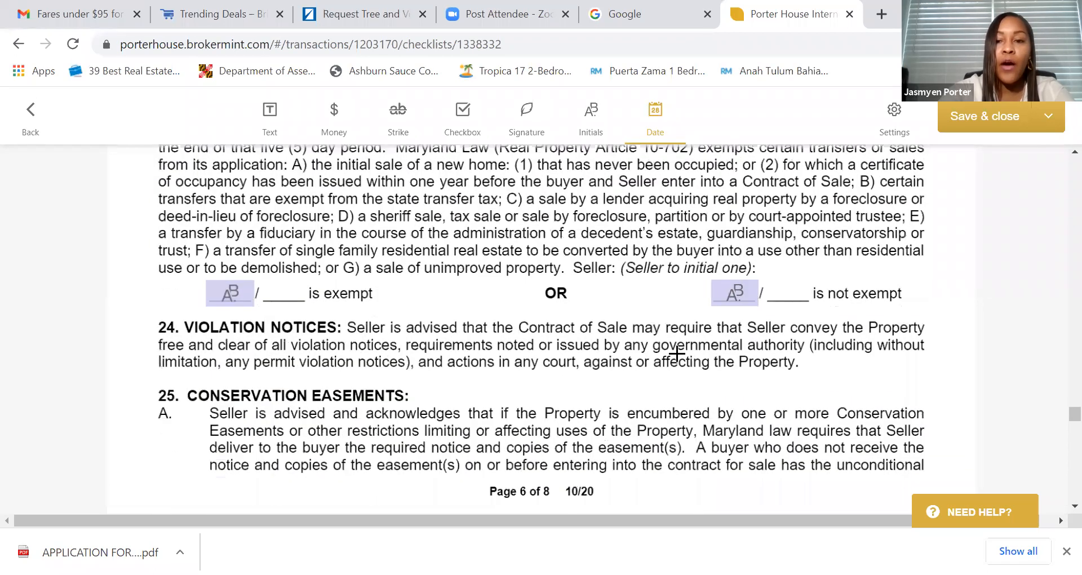
click(738, 295)
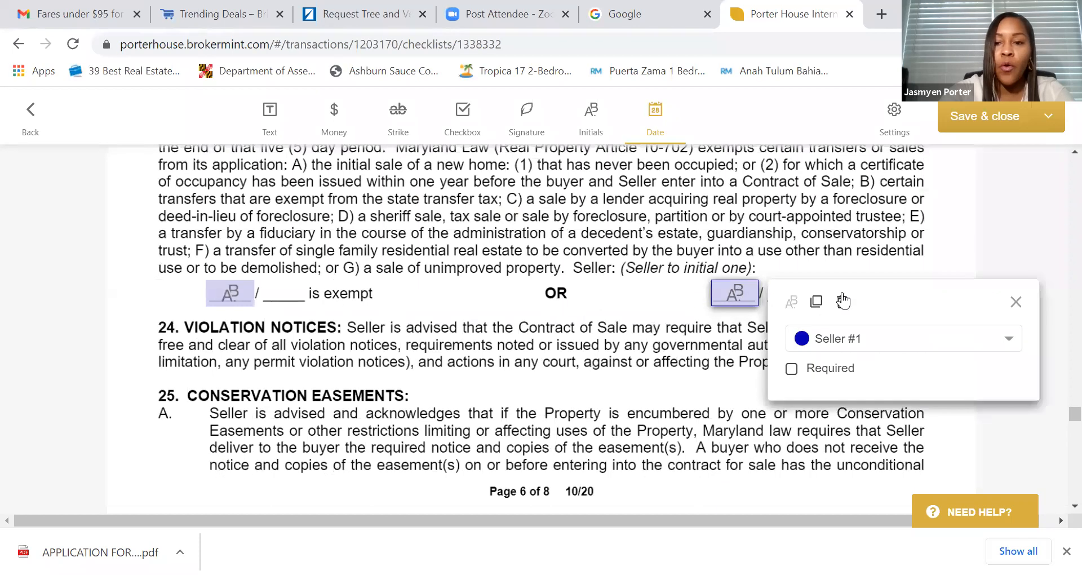
click(843, 302)
scroll(513, 347, down, 7)
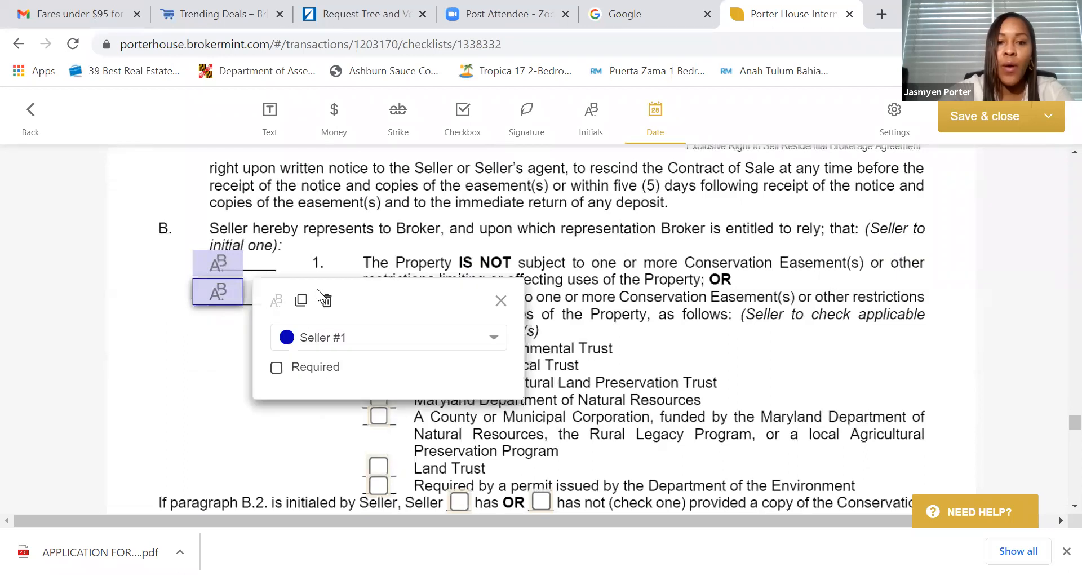
click(328, 302)
- Tick the 'has not' box for the seller providing easement copies
scroll(478, 336, down, 5)
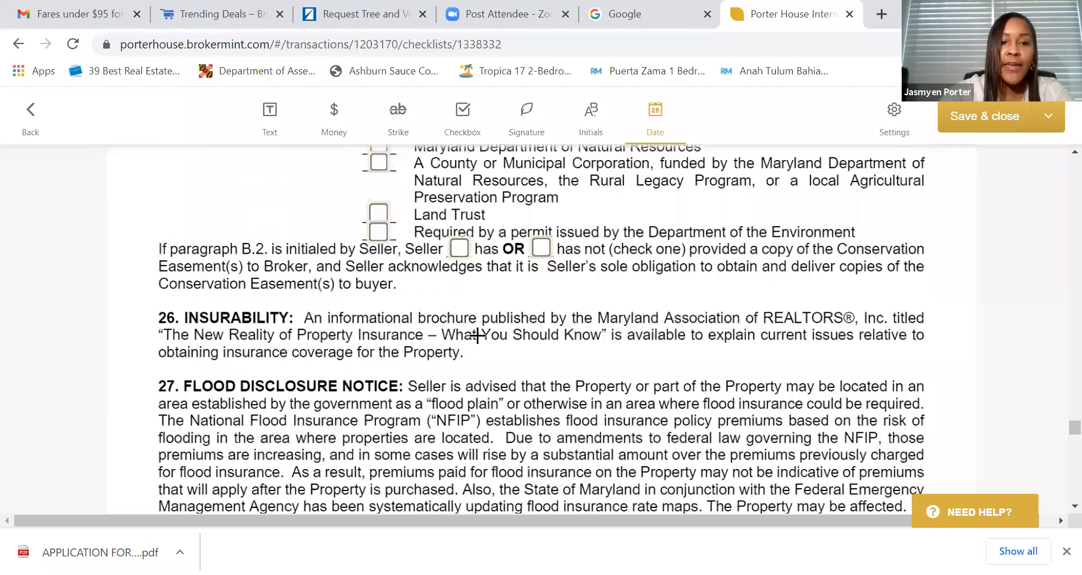
scroll(498, 337, up, 4)
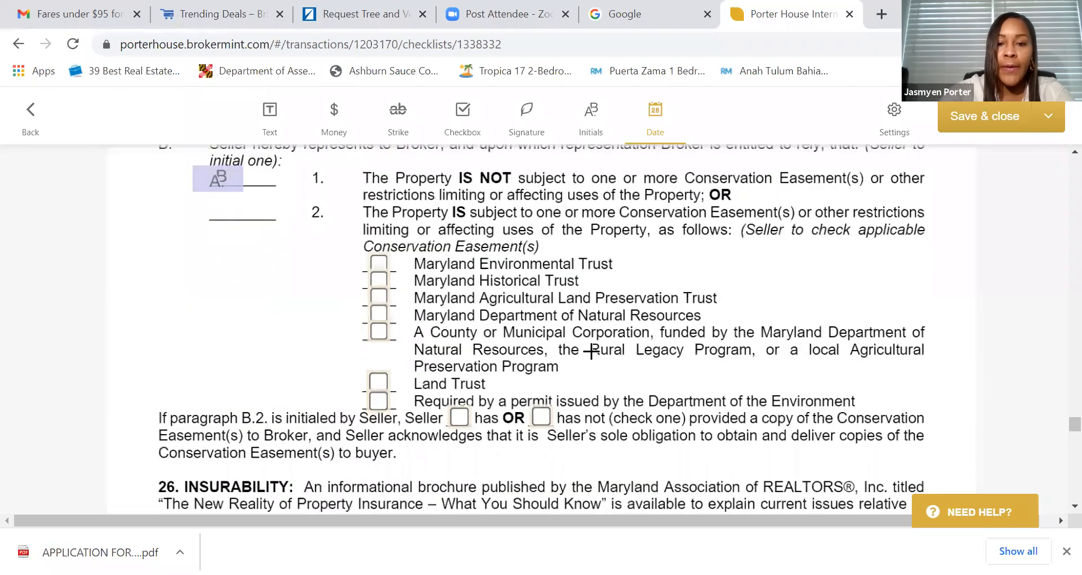
scroll(590, 353, down, 2)
click(542, 334)
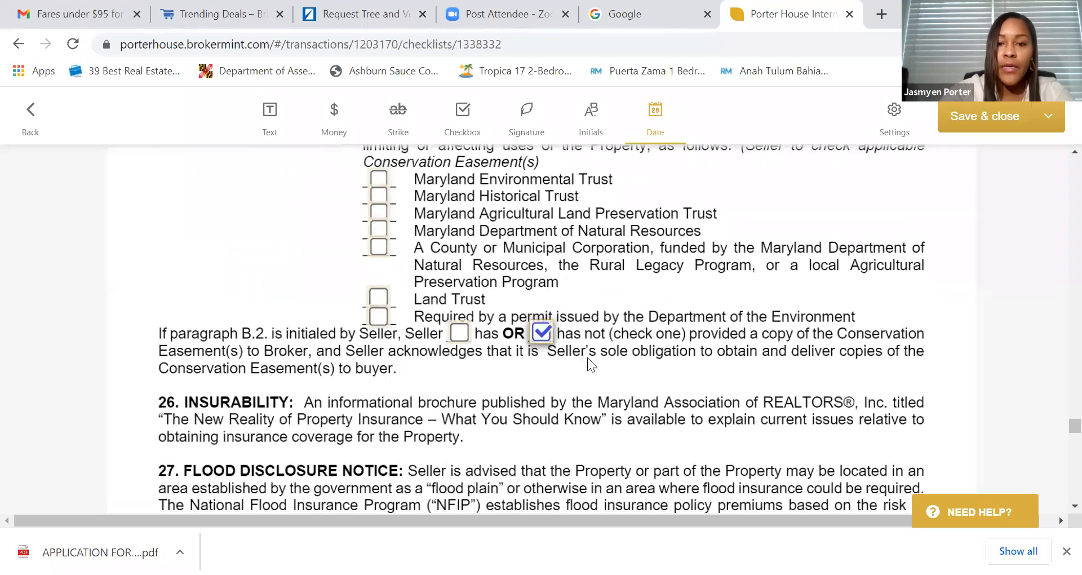
- Review who is assigned to the seller and broker signature fields
scroll(588, 359, down, 9)
scroll(588, 360, down, 15)
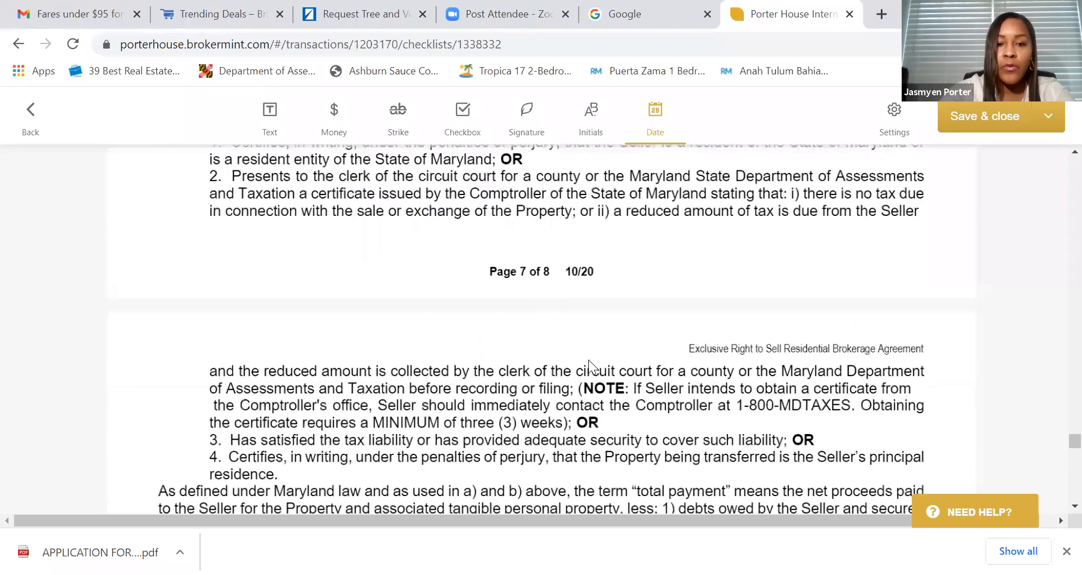
scroll(587, 353, down, 5)
scroll(587, 353, up, 1)
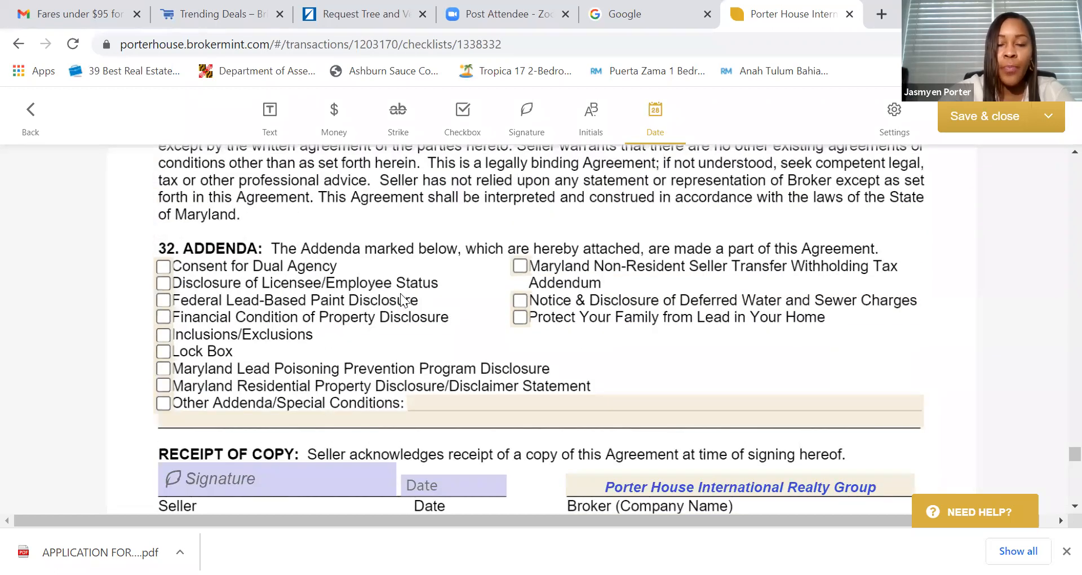
scroll(390, 310, down, 3)
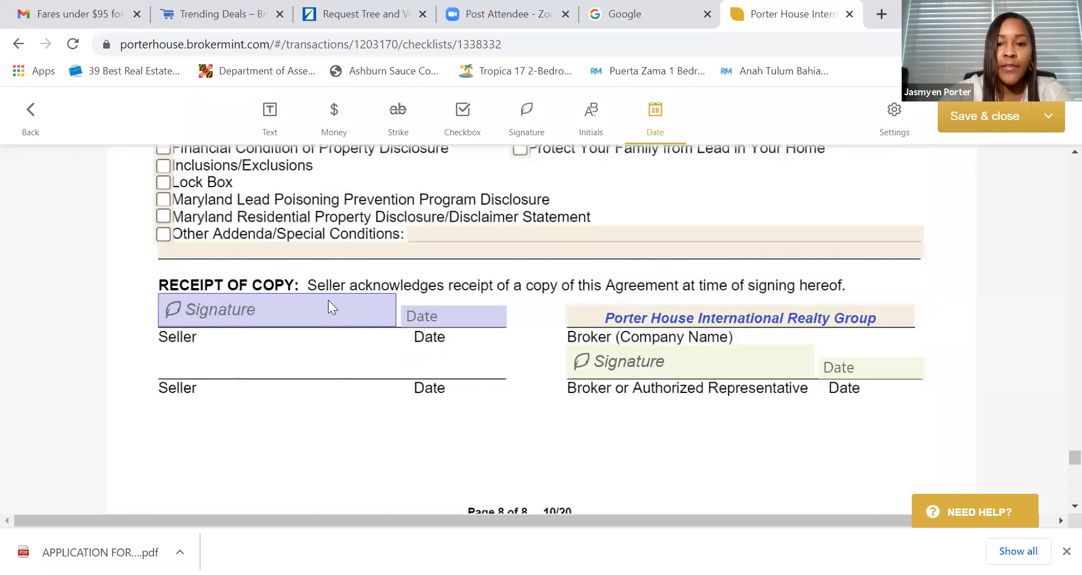
click(331, 302)
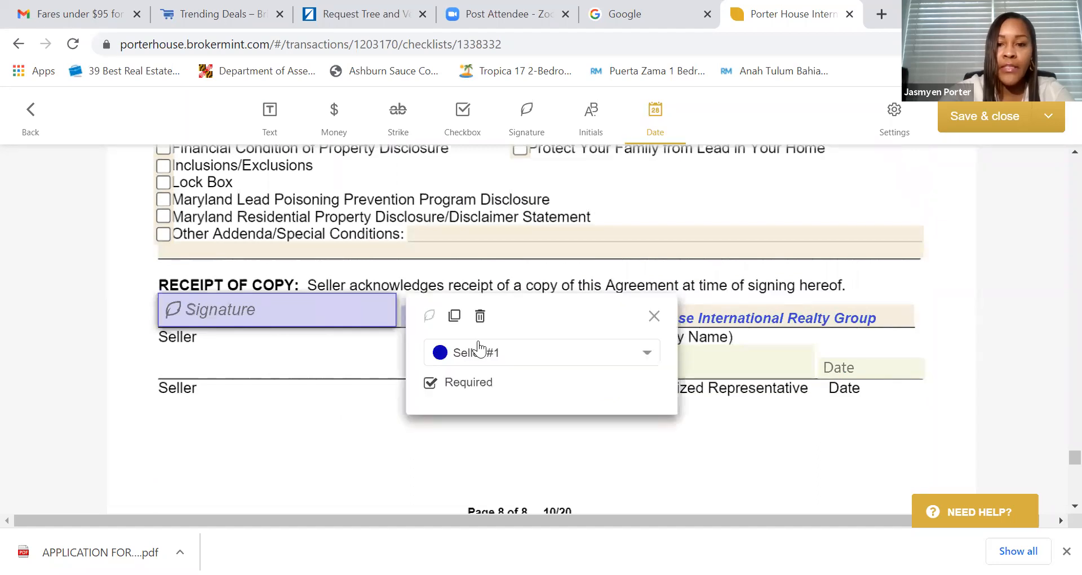
click(742, 365)
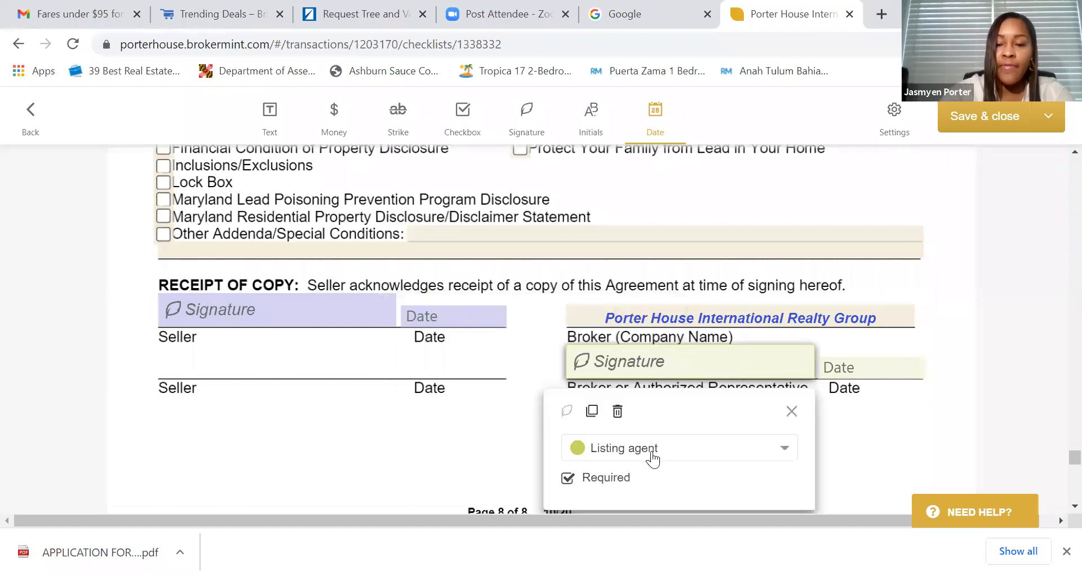
scroll(785, 276, down, 10)
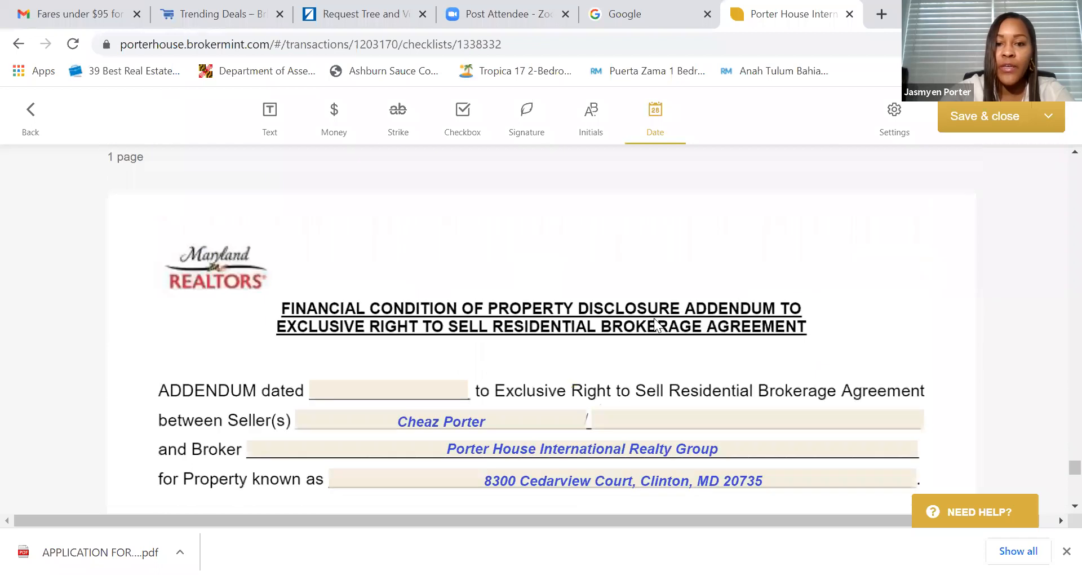
- Set the addendum date to April 15, 2021
scroll(564, 320, down, 2)
click(417, 308)
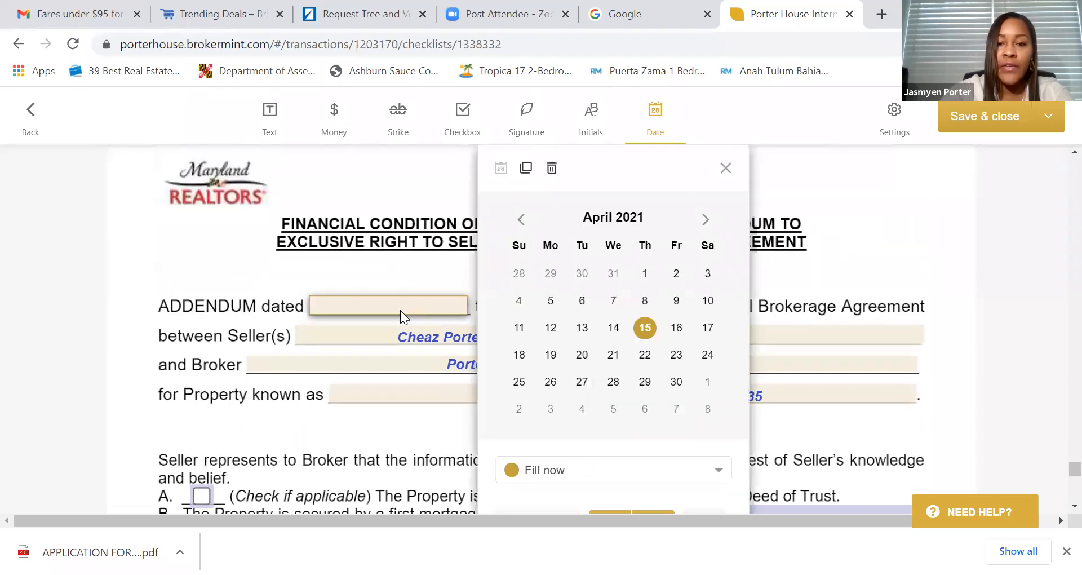
click(645, 328)
click(789, 256)
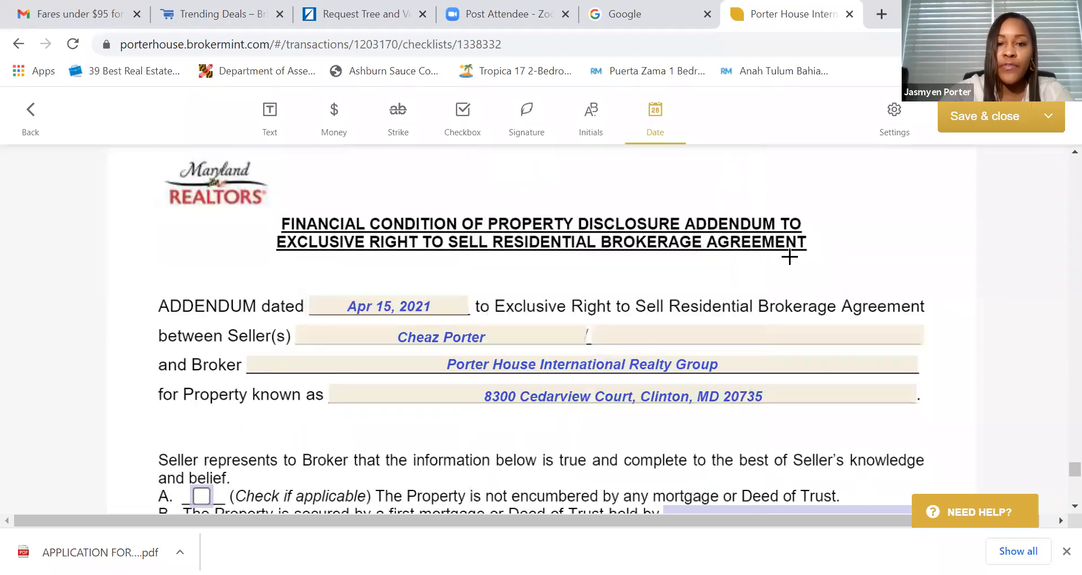
- Review the first mortgage lender field and the rest of the addendum's fields
scroll(728, 281, down, 6)
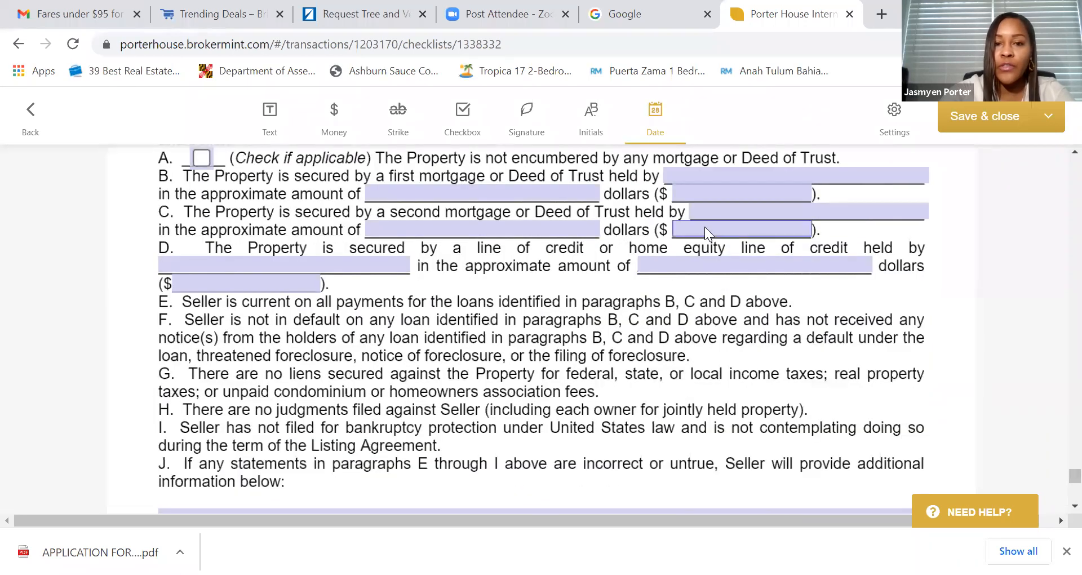
click(707, 175)
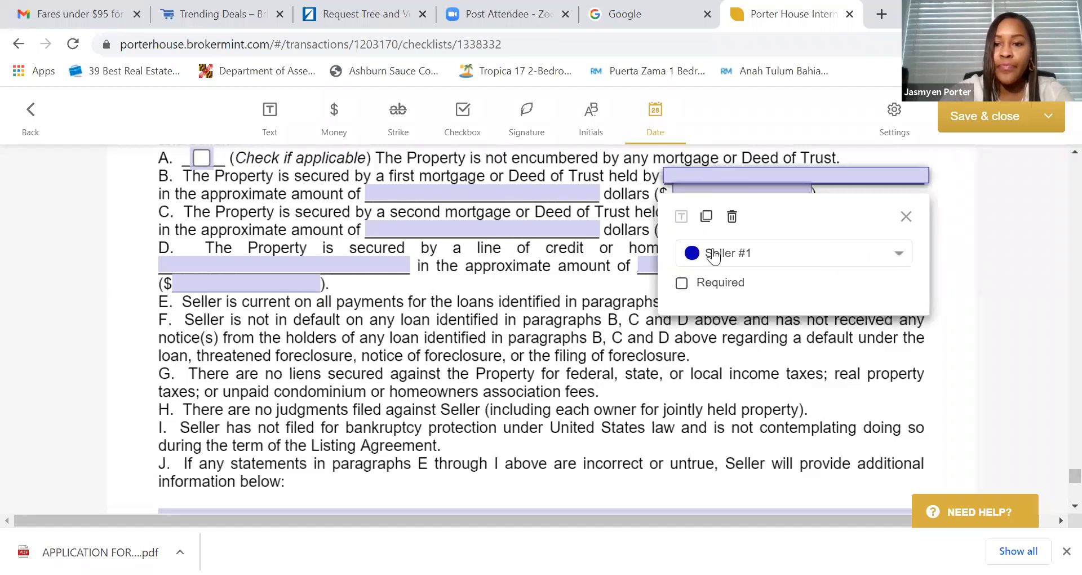
scroll(574, 305, down, 5)
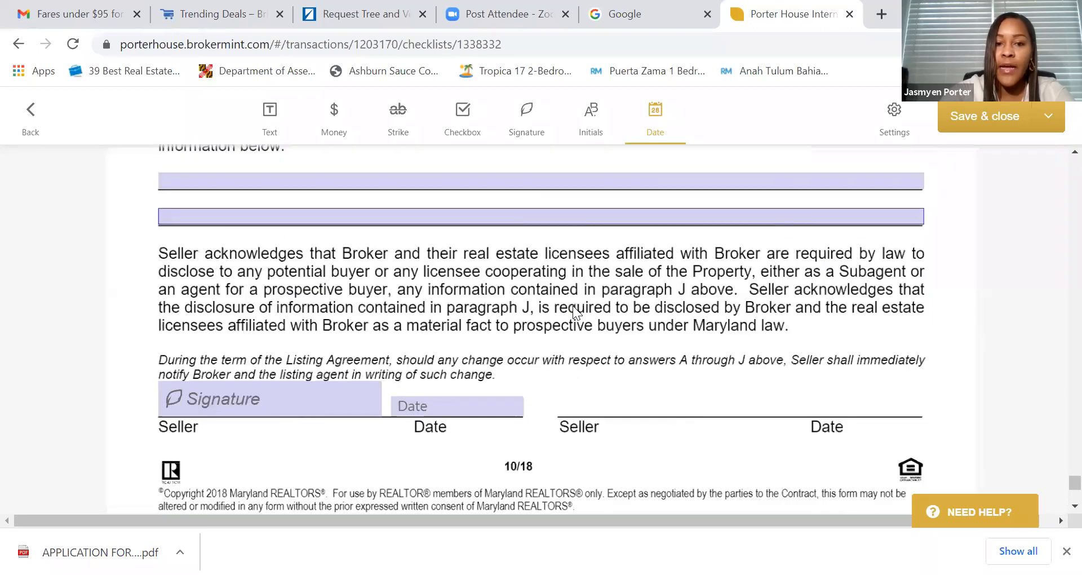
scroll(566, 306, down, 6)
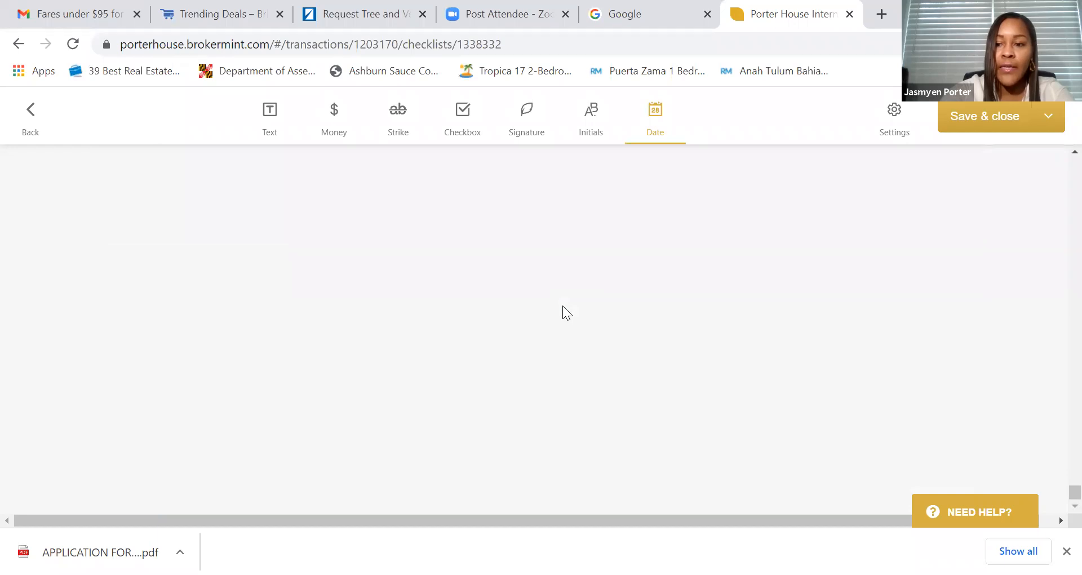
scroll(567, 307, up, 1)
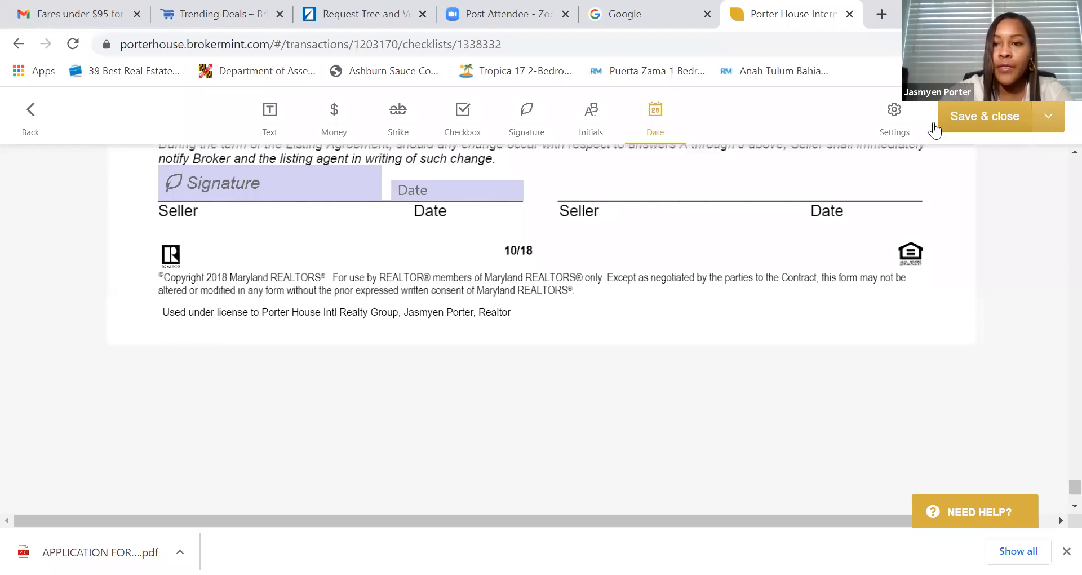
- Send the listing agreement for signature after removing the greeting placeholders from the message
click(1049, 117)
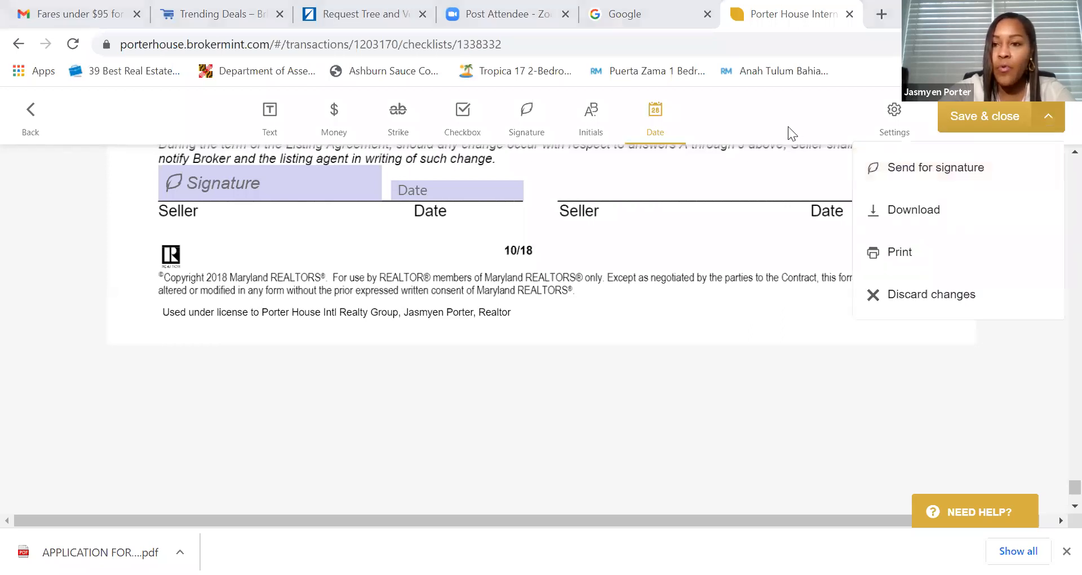
click(985, 126)
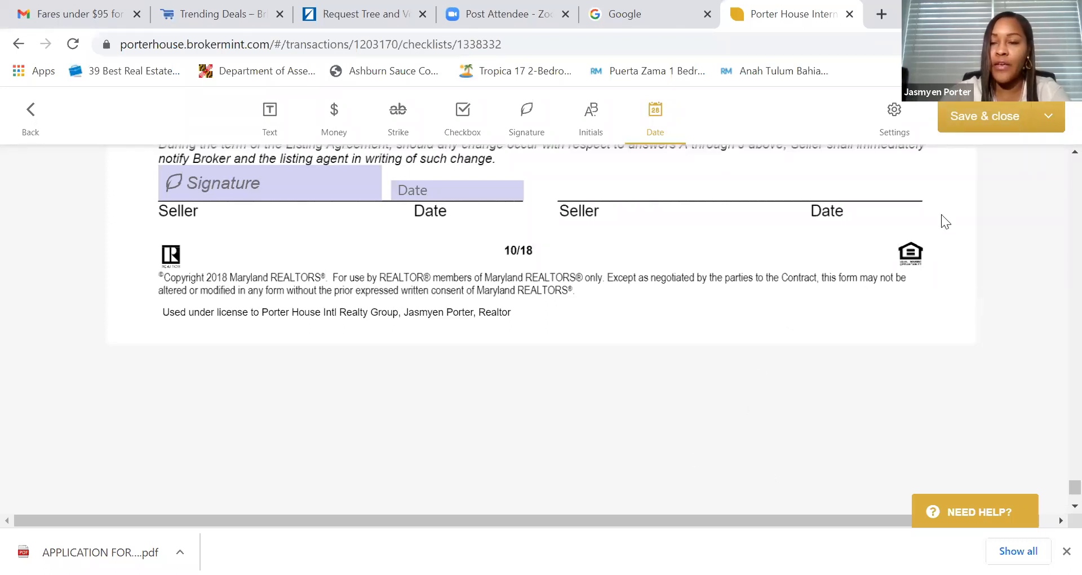
click(1050, 119)
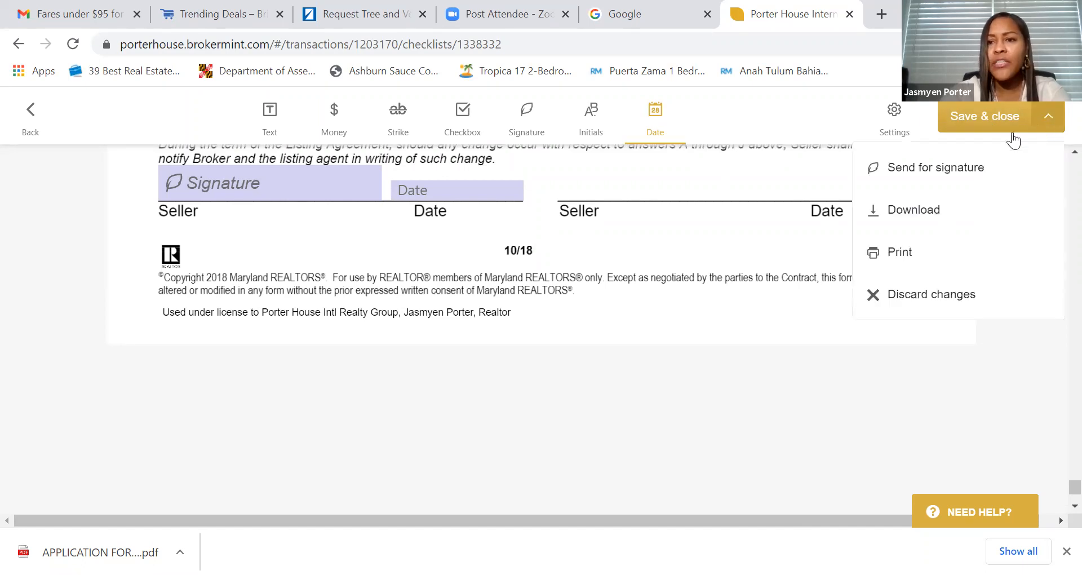
click(946, 172)
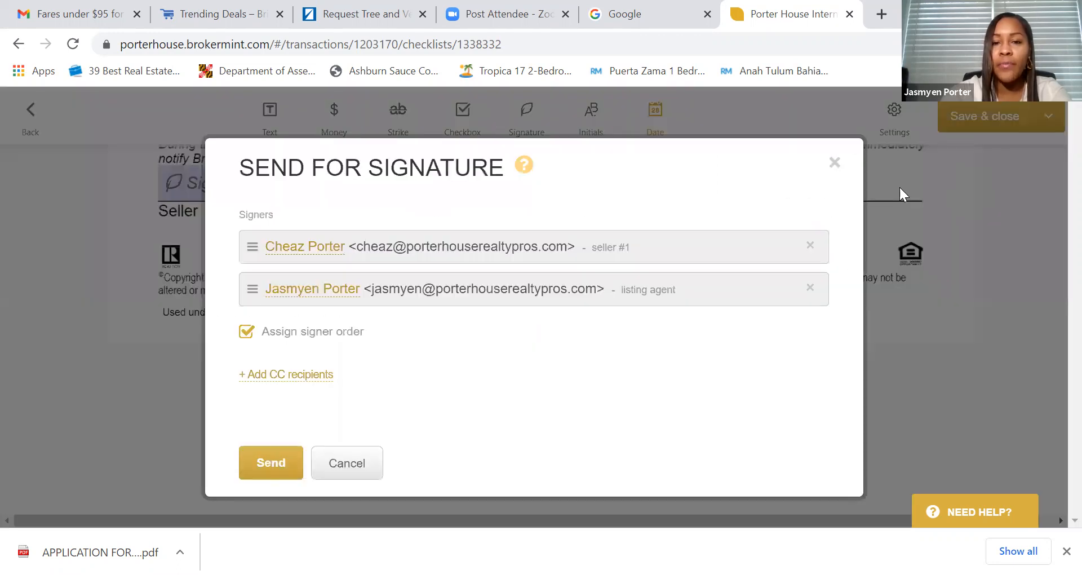
scroll(498, 319, down, 3)
click(509, 310)
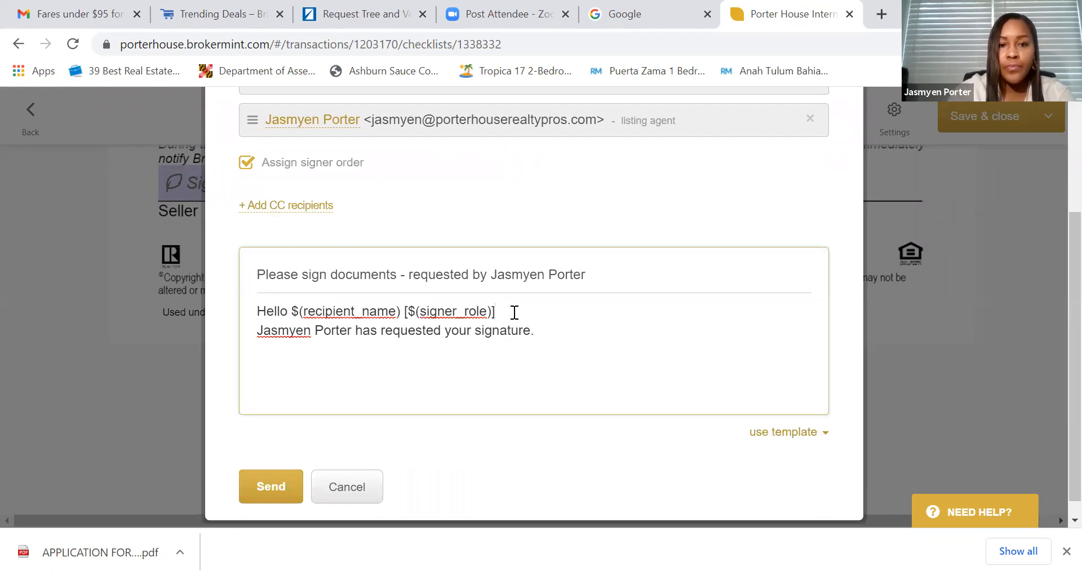
key(BackSpace)
key(BackSpace)
key(BackSpace)
key(BackSpace)
key(BackSpace)
key(BackSpace)
key(BackSpace)
key(BackSpace)
key(BackSpace)
key(BackSpace)
key(BackSpace)
key(BackSpace)
key(BackSpace)
key(BackSpace)
key(BackSpace)
key(BackSpace)
key(BackSpace)
key(BackSpace)
key(BackSpace)
key(BackSpace)
key(BackSpace)
key(BackSpace)
key(BackSpace)
key(BackSpace)
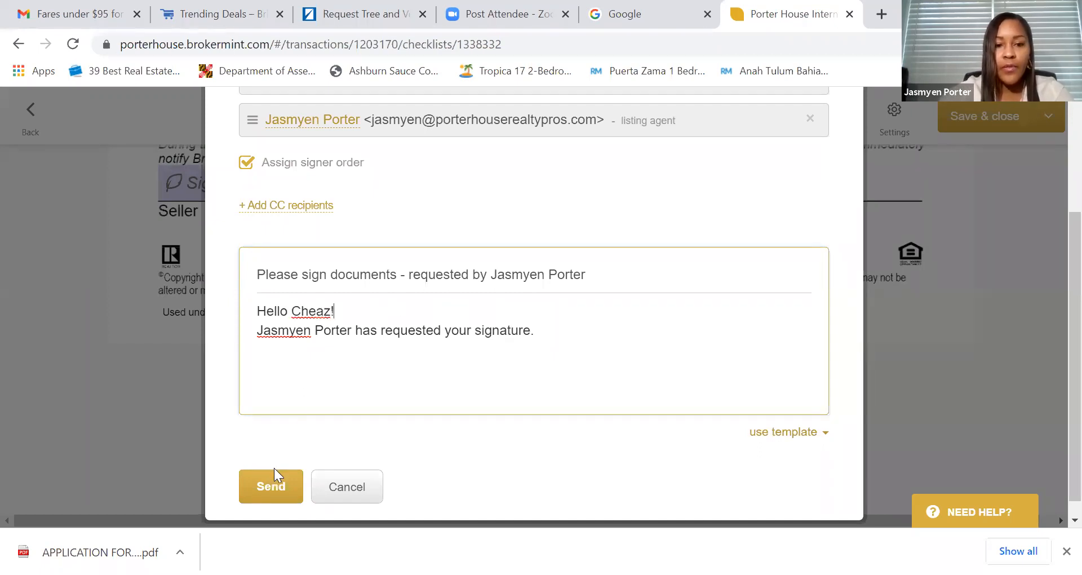
click(271, 486)
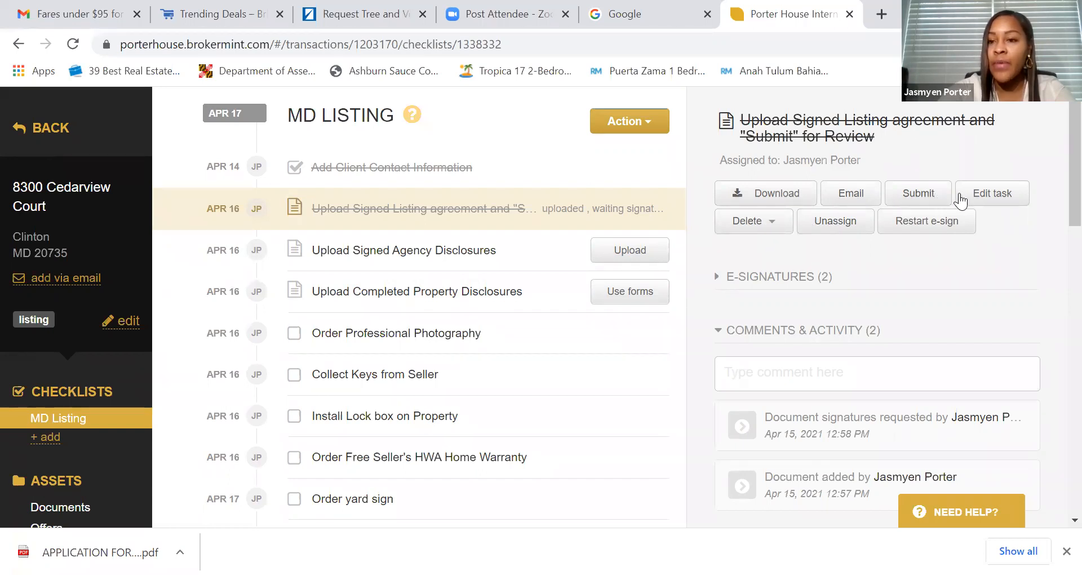
scroll(987, 222, down, 5)
scroll(986, 231, up, 5)
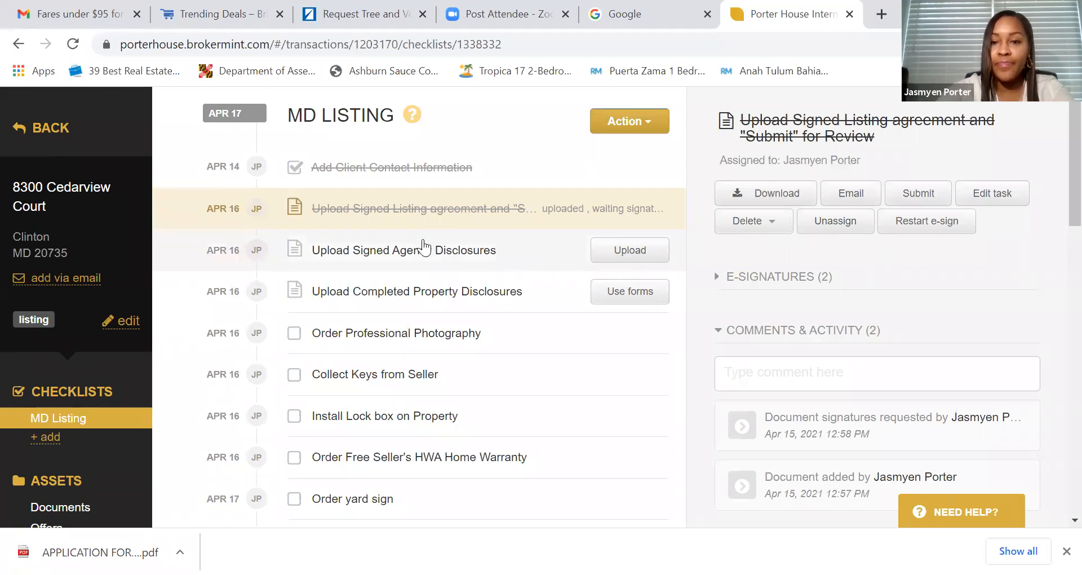
scroll(424, 245, down, 2)
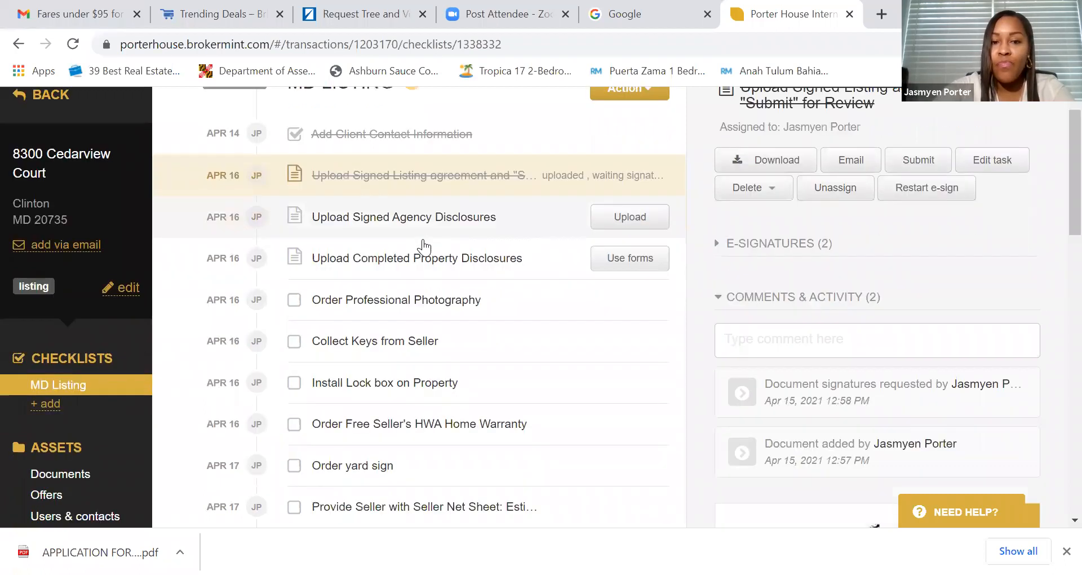
scroll(331, 225, up, 2)
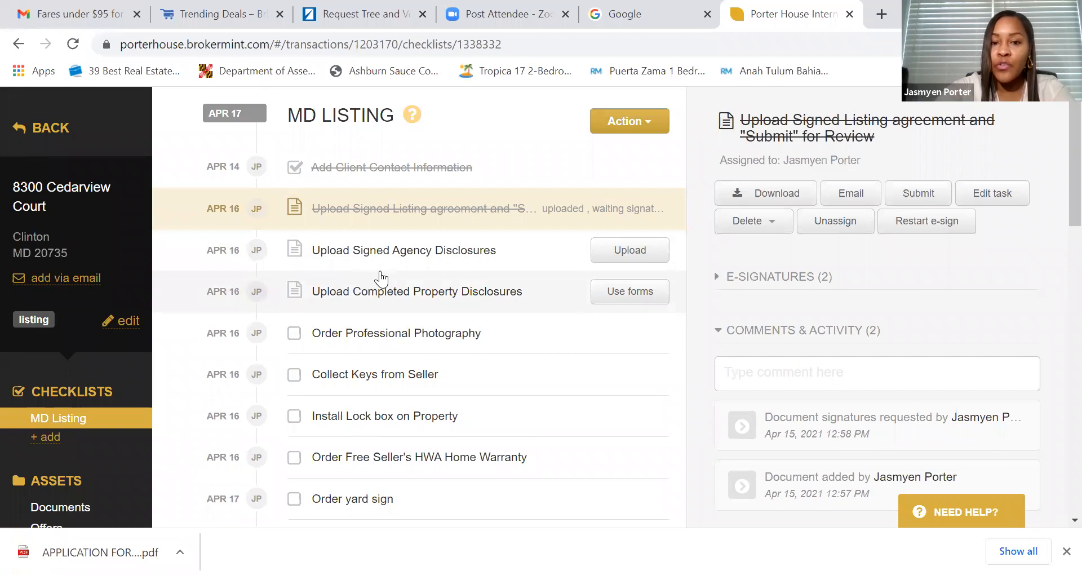
click(642, 251)
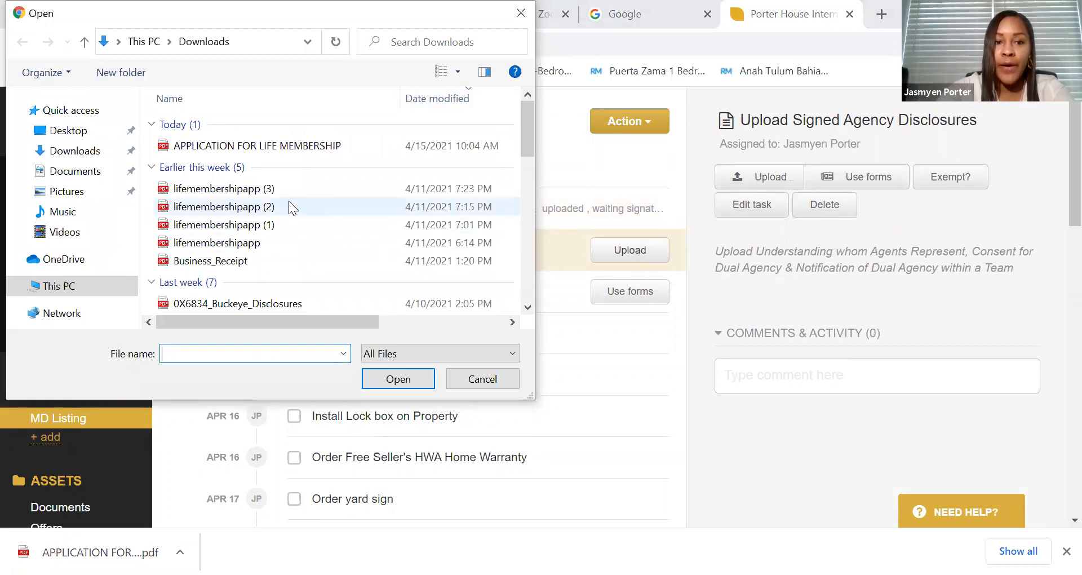
- Attach 0X6834_Buckeye_Disclosures from Downloads to the Upload Signed Agency Disclosures task
scroll(289, 200, down, 2)
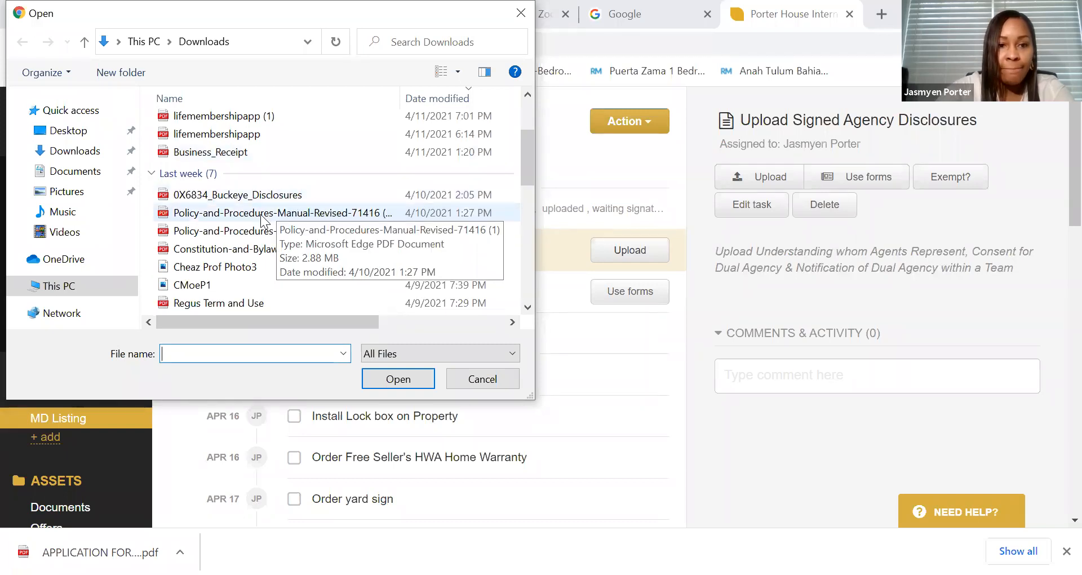
scroll(262, 217, down, 1)
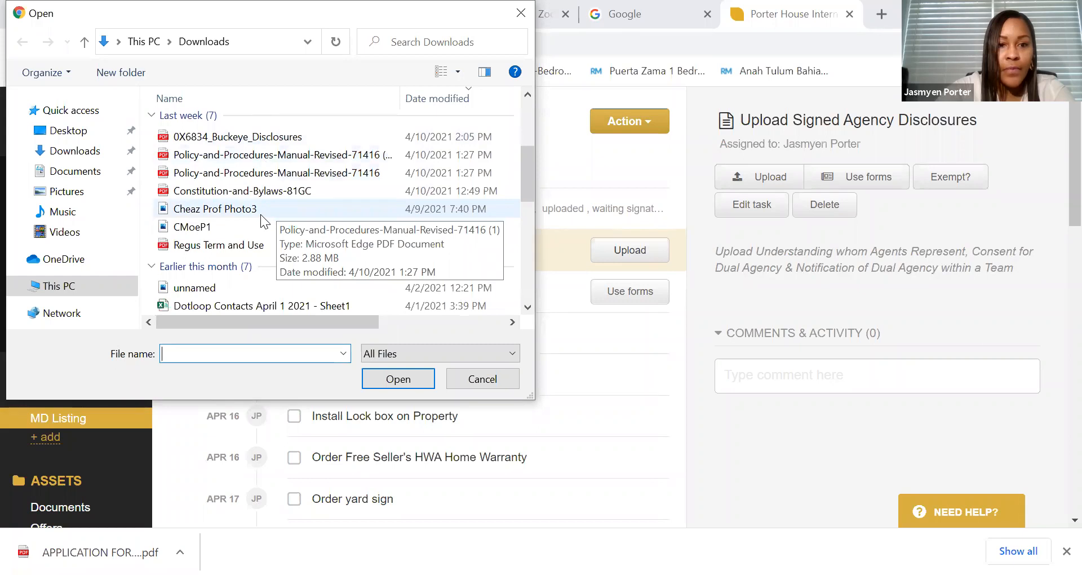
scroll(260, 214, up, 1)
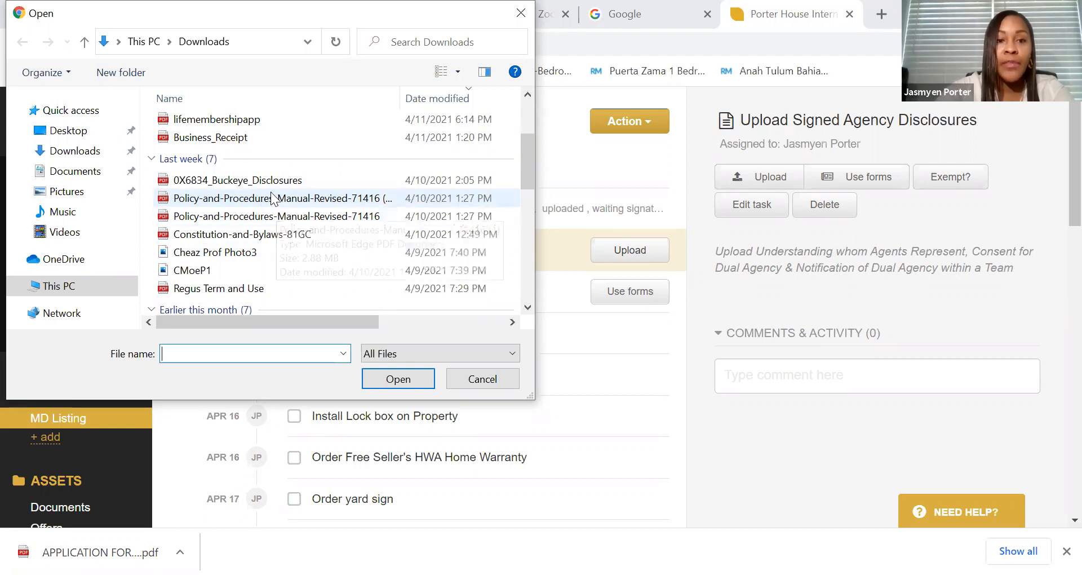
click(521, 10)
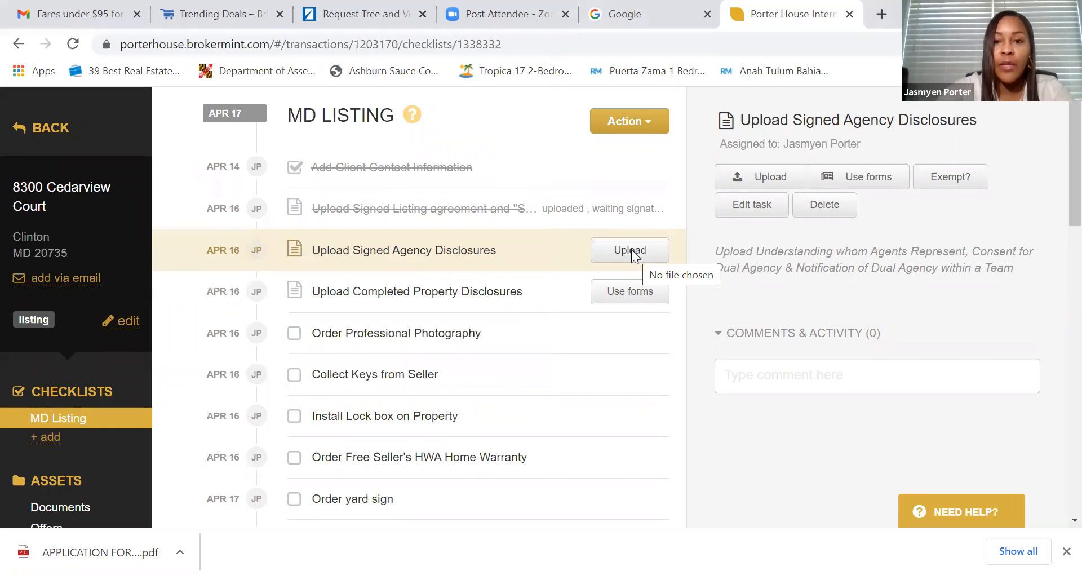
click(632, 249)
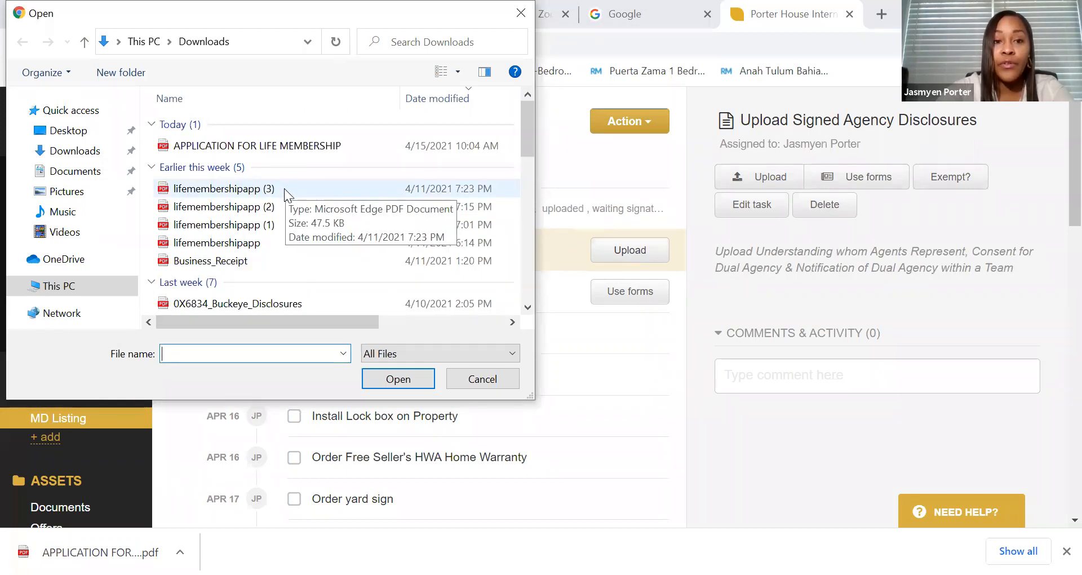
scroll(261, 256, down, 1)
click(260, 253)
click(395, 380)
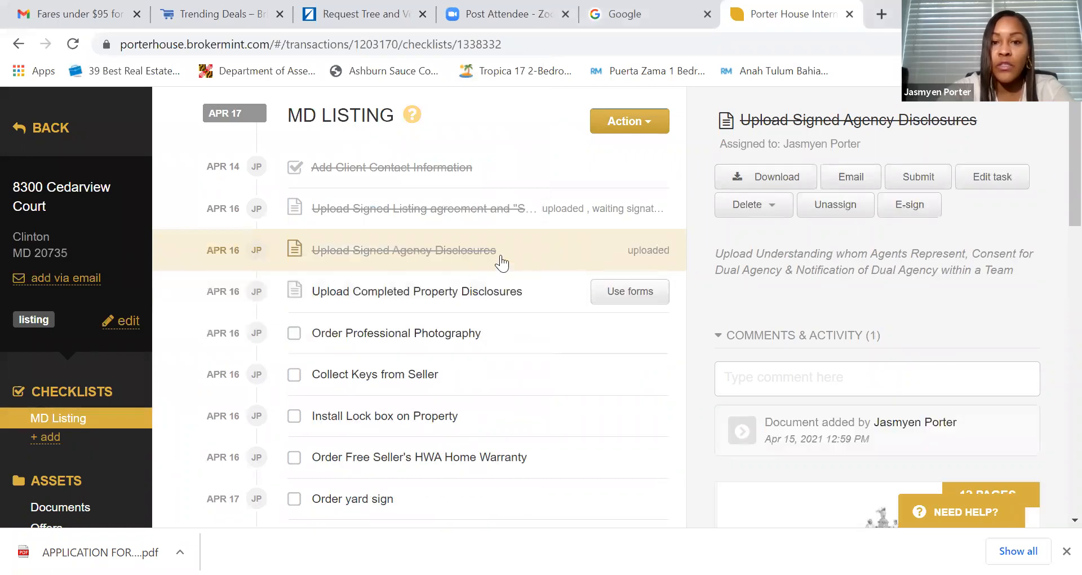
scroll(772, 298, down, 7)
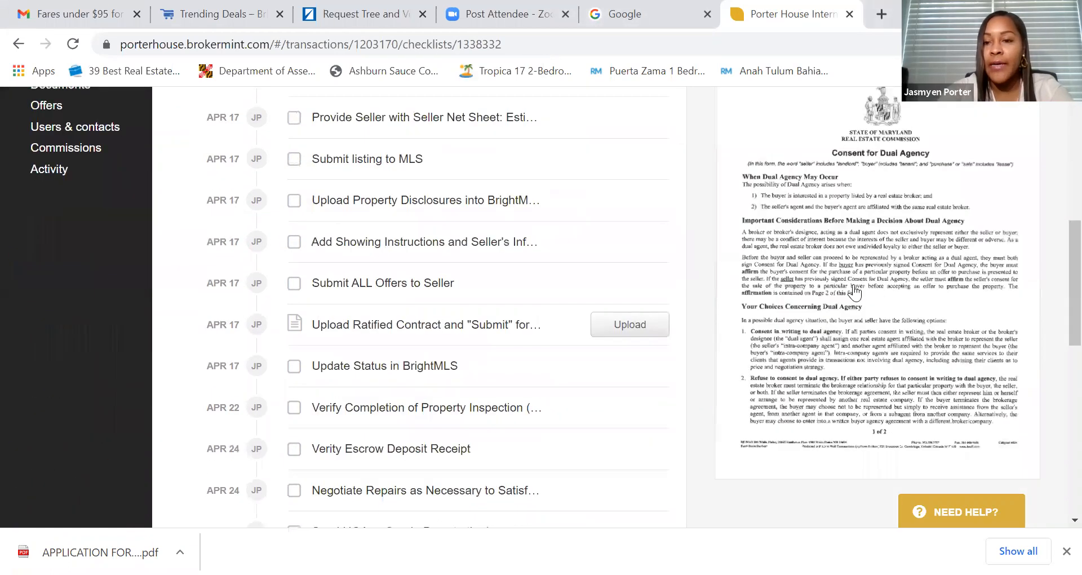
click(843, 263)
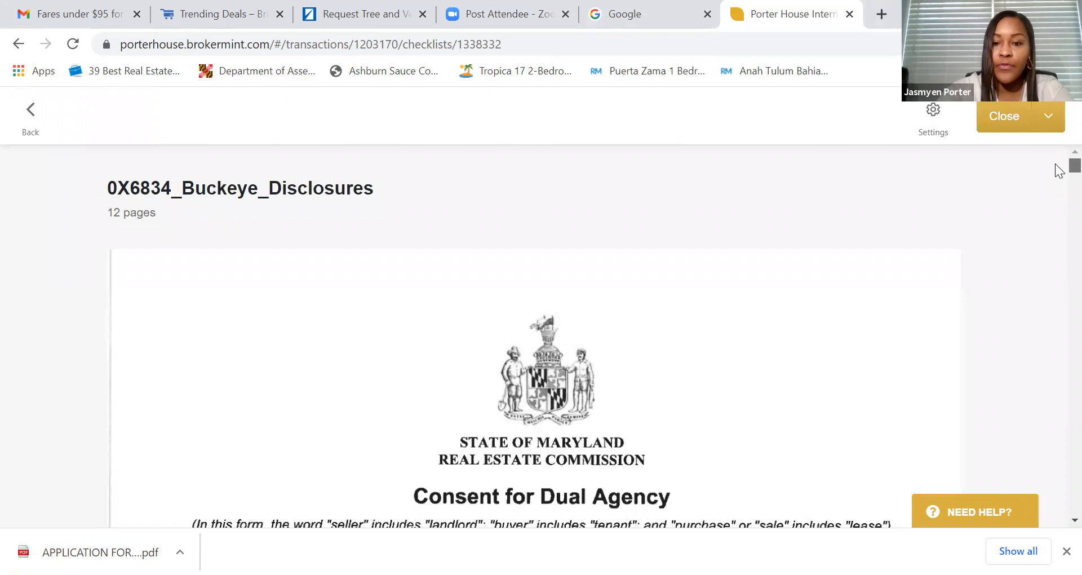
scroll(1060, 175, down, 4)
scroll(1059, 181, down, 20)
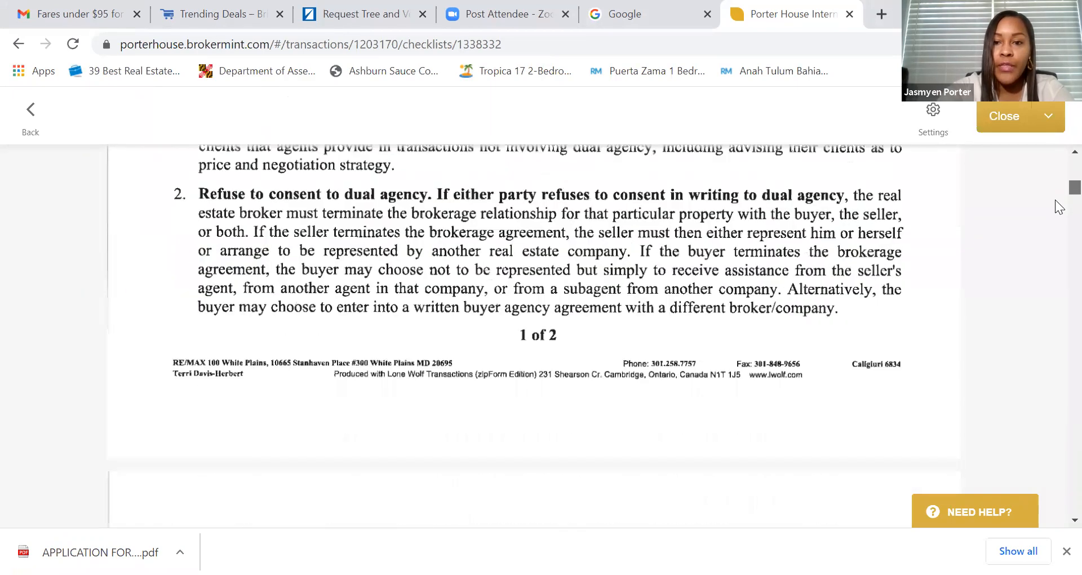
scroll(1059, 215, down, 20)
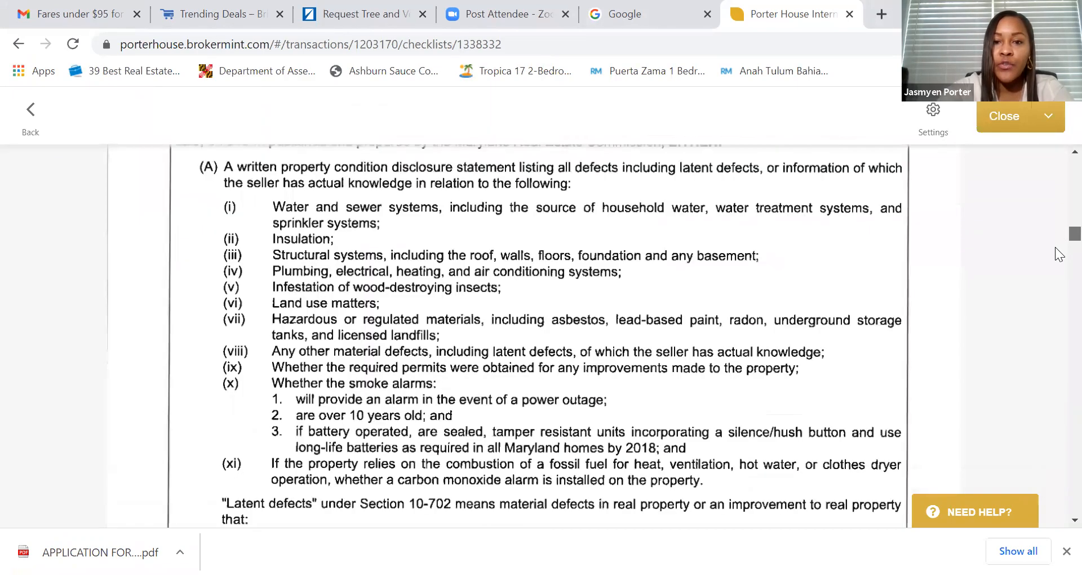
scroll(1060, 292, down, 20)
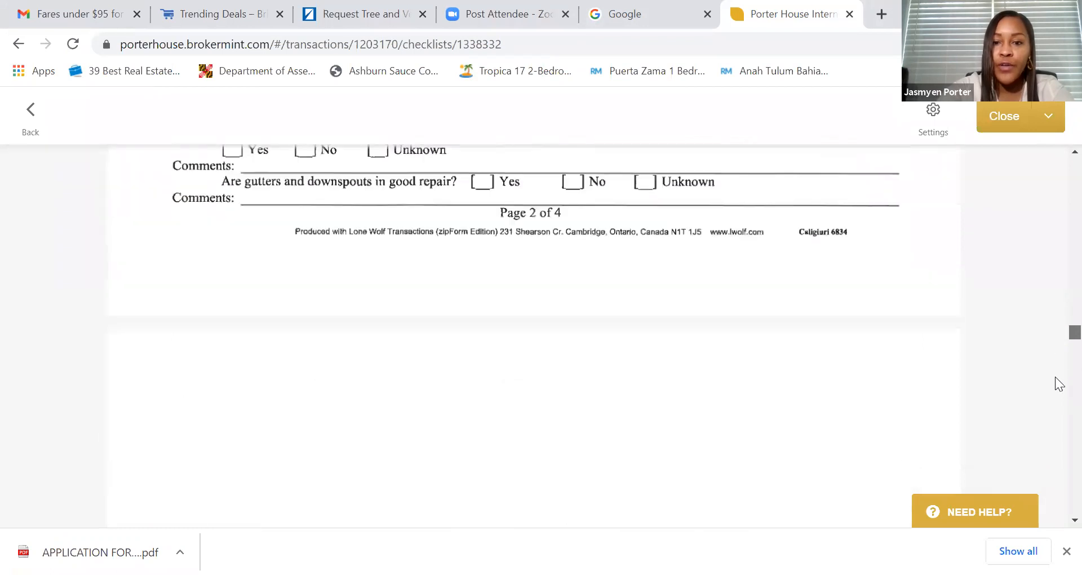
drag(1056, 454, 1056, 157)
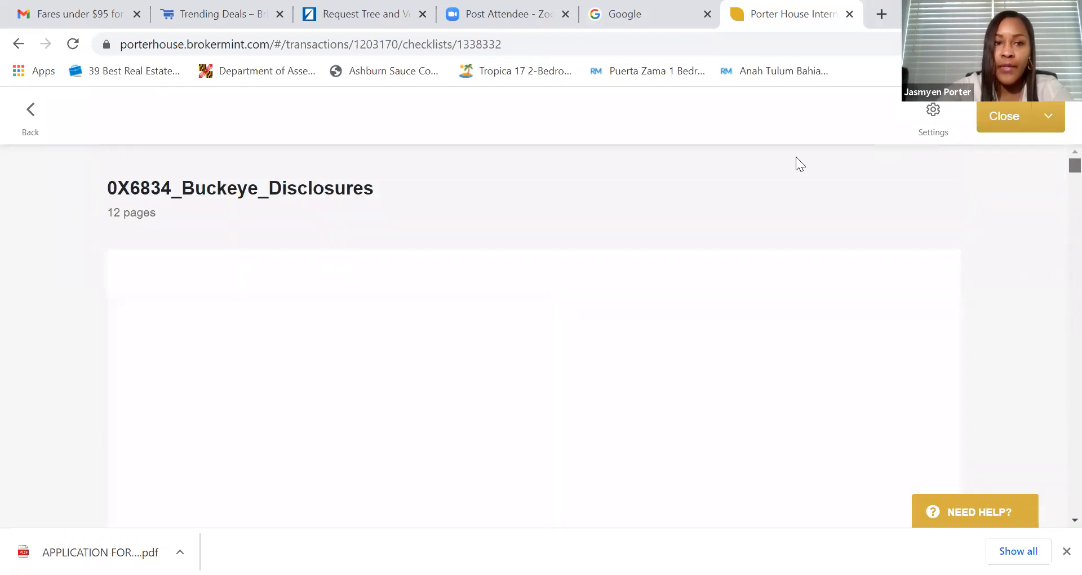
click(995, 118)
scroll(864, 233, up, 8)
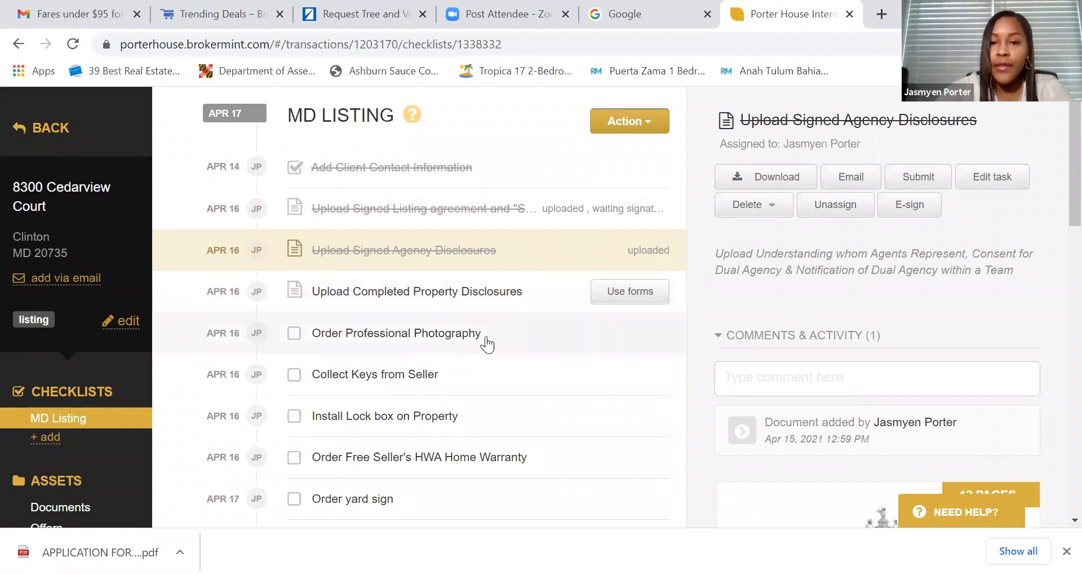
- Preview the listing agreement document full-size, then reload the transaction page
click(592, 217)
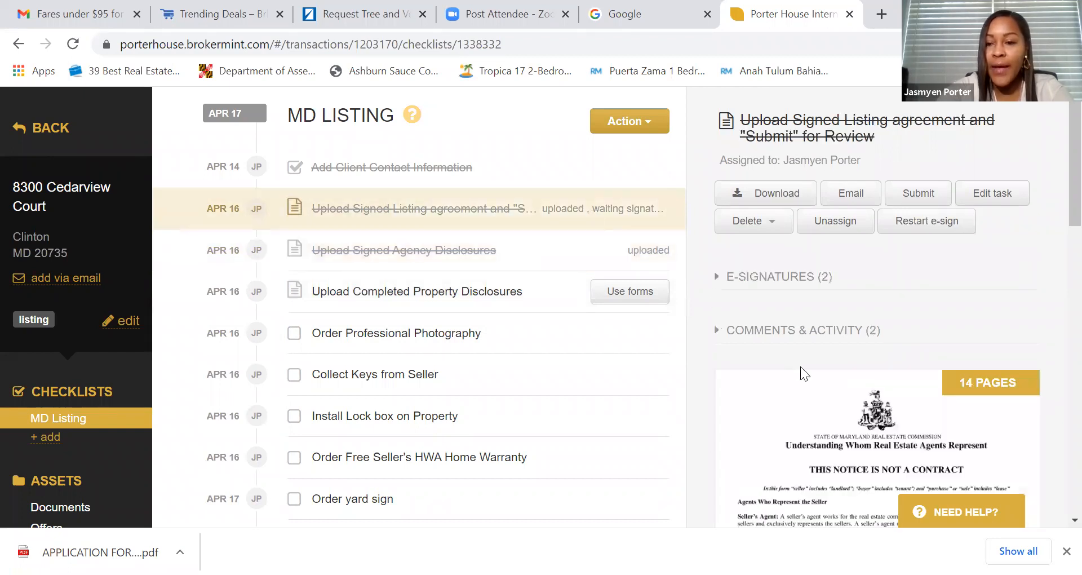
scroll(801, 367, down, 3)
click(849, 377)
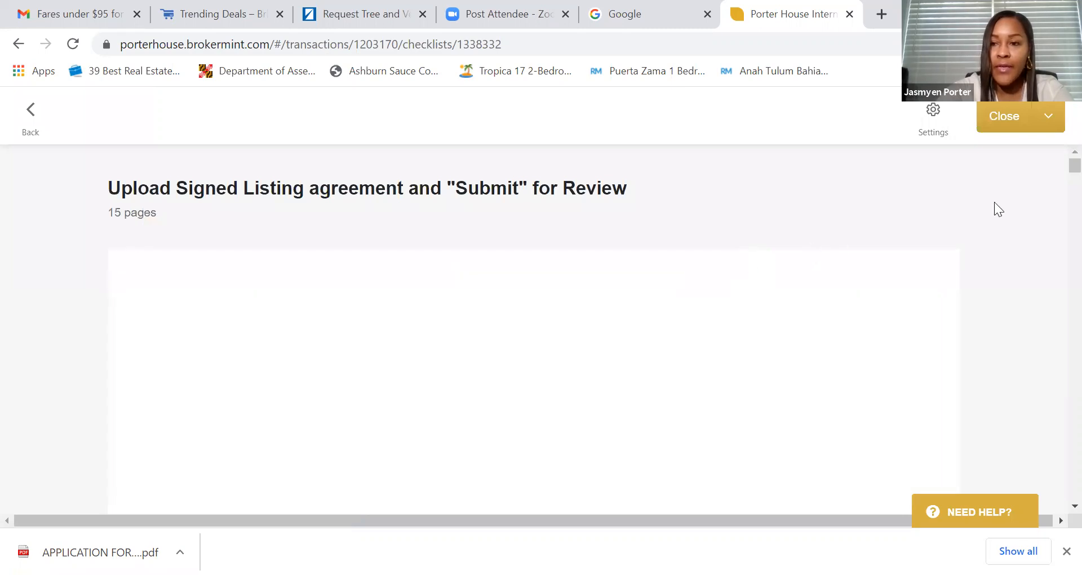
scroll(993, 195, down, 10)
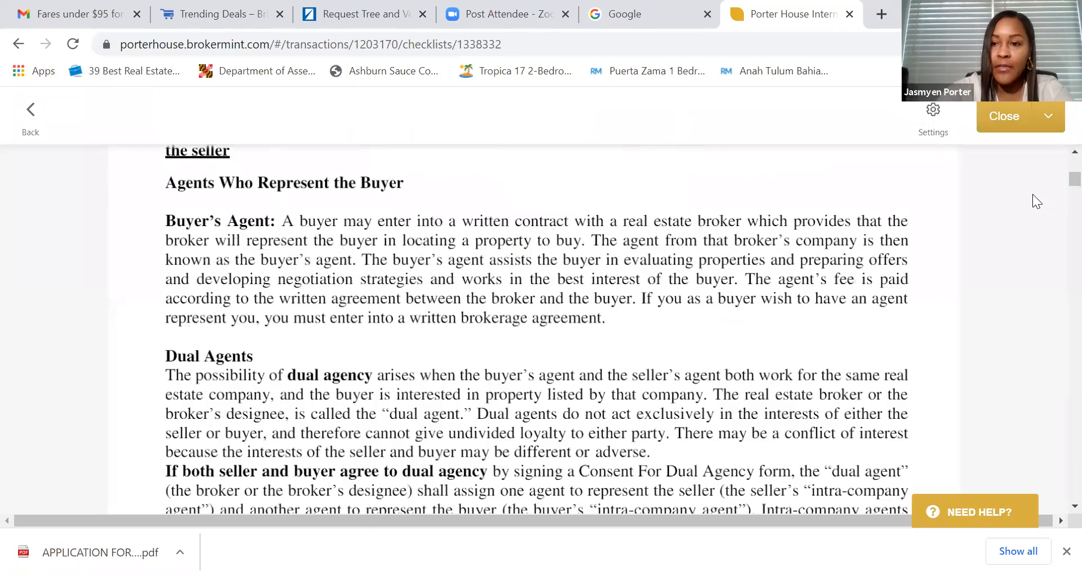
scroll(1033, 194, down, 8)
scroll(1001, 188, down, 3)
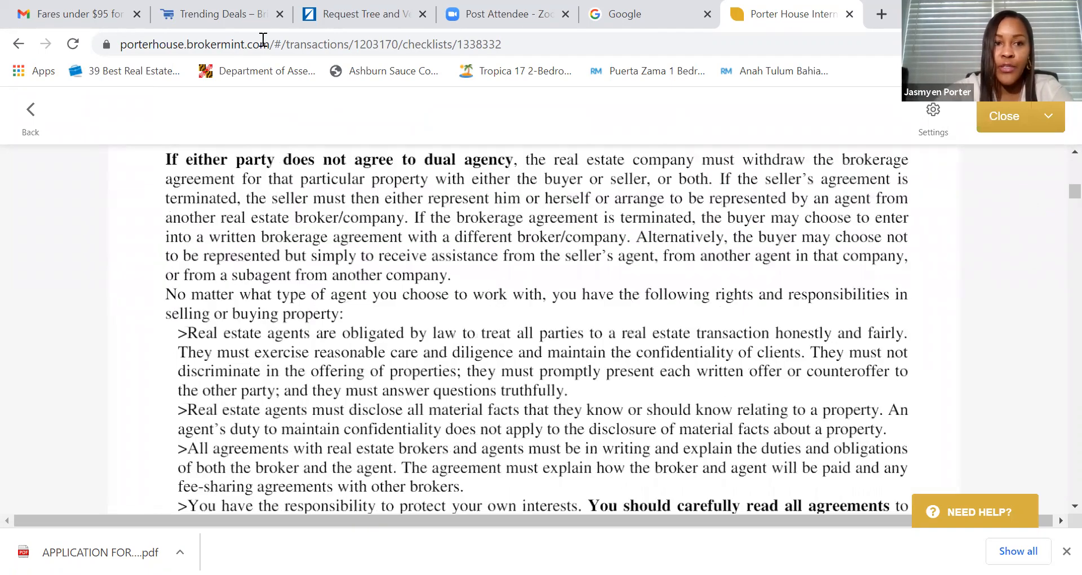
click(74, 45)
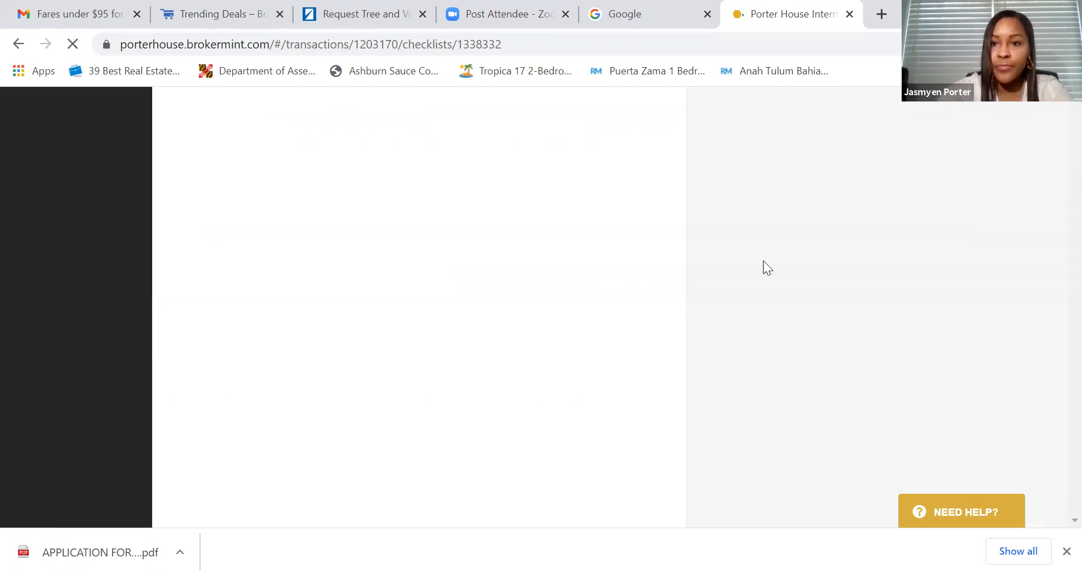
scroll(687, 279, up, 3)
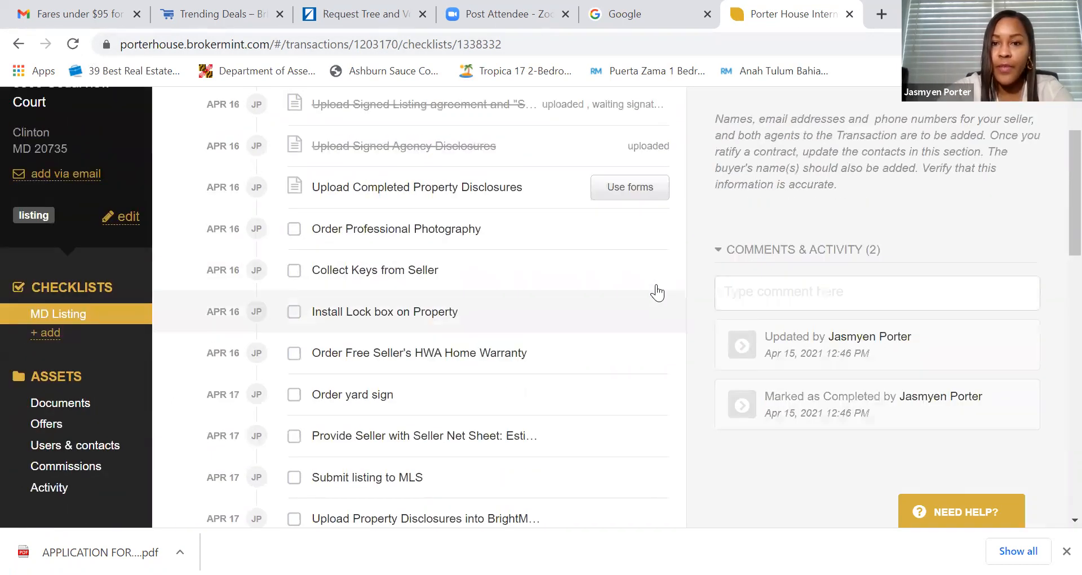
click(623, 219)
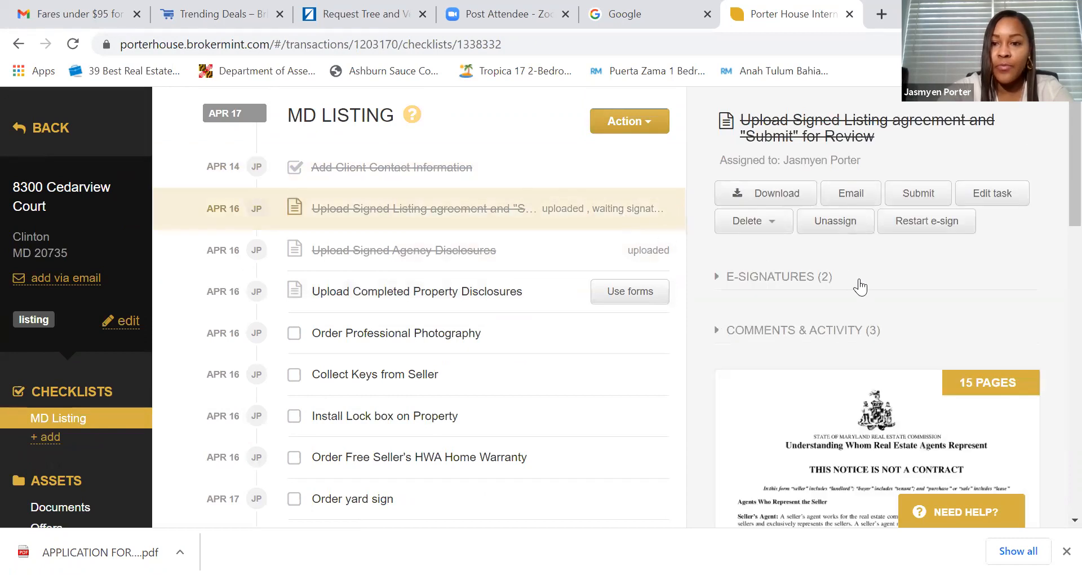
scroll(863, 315, down, 3)
click(777, 347)
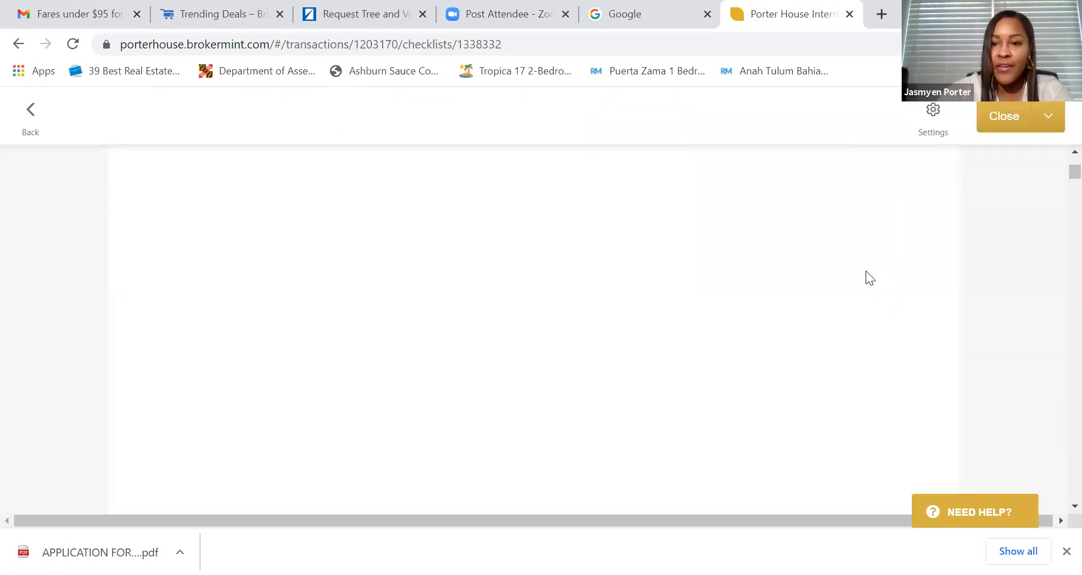
scroll(862, 272, down, 10)
scroll(841, 279, down, 5)
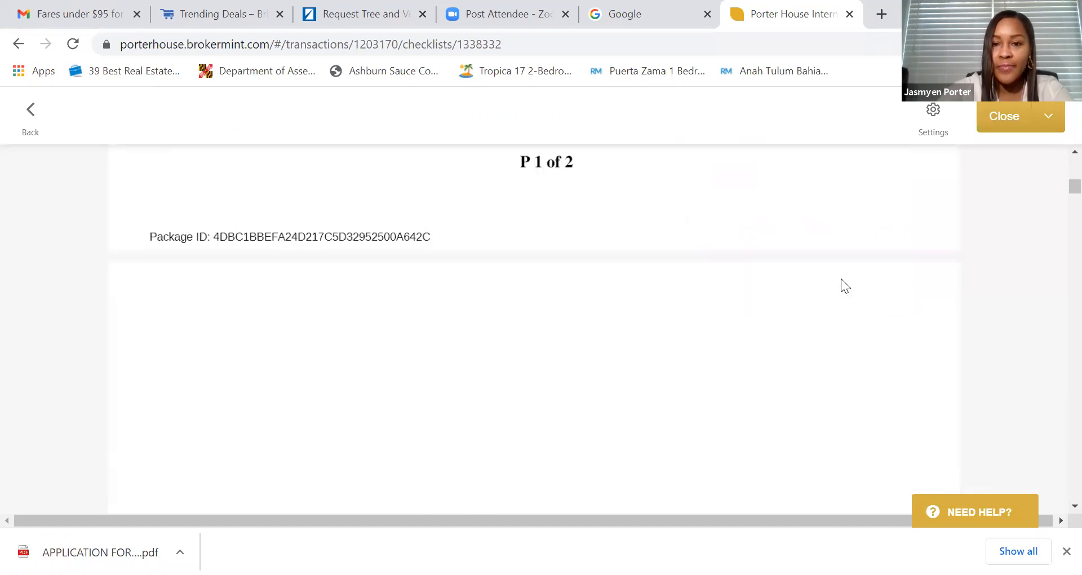
scroll(841, 279, down, 3)
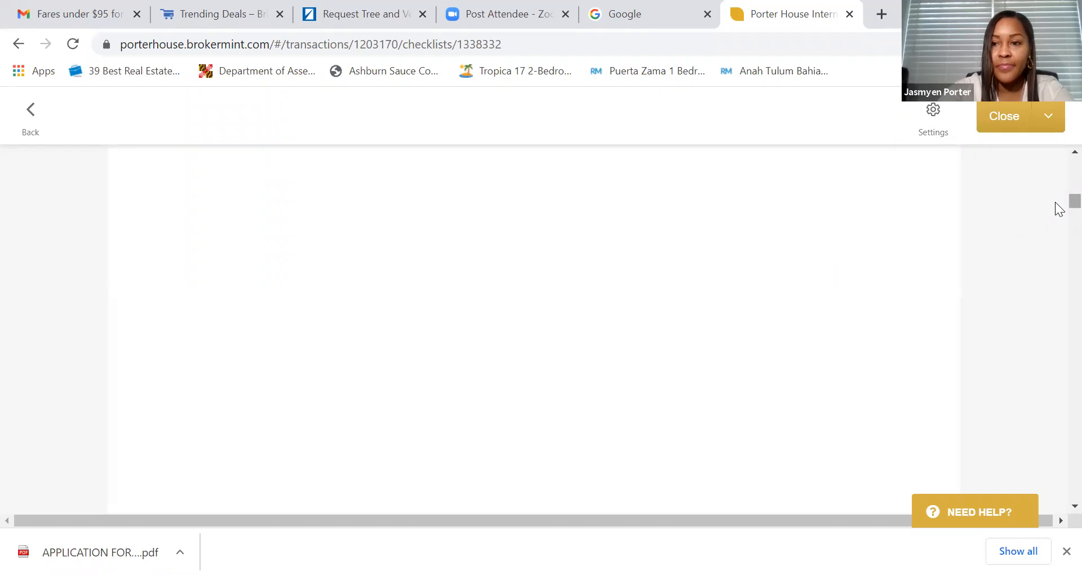
scroll(1059, 194, up, 2)
scroll(1060, 179, up, 3)
scroll(1059, 186, down, 10)
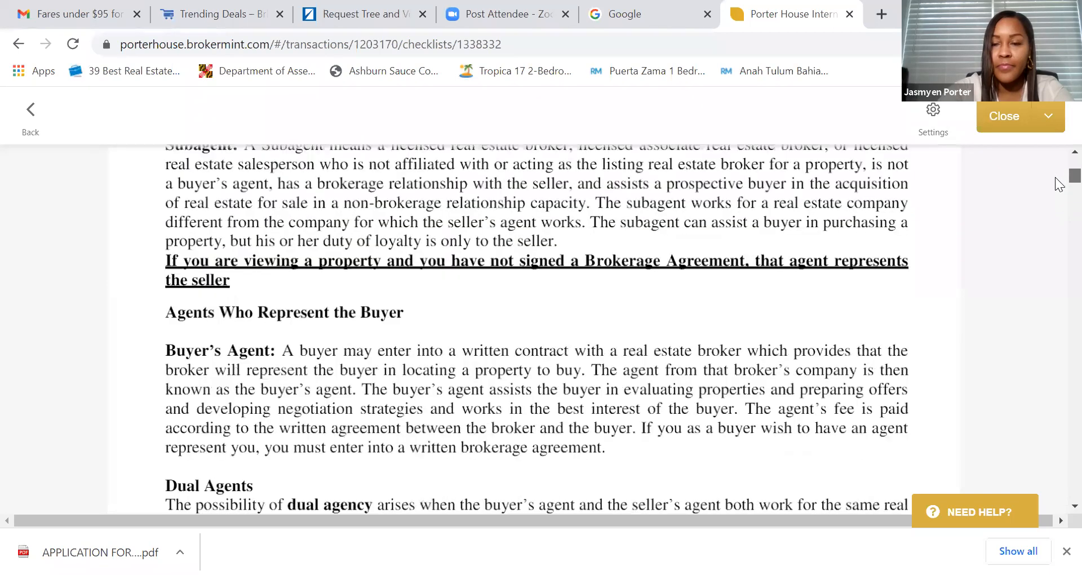
scroll(1060, 215, down, 10)
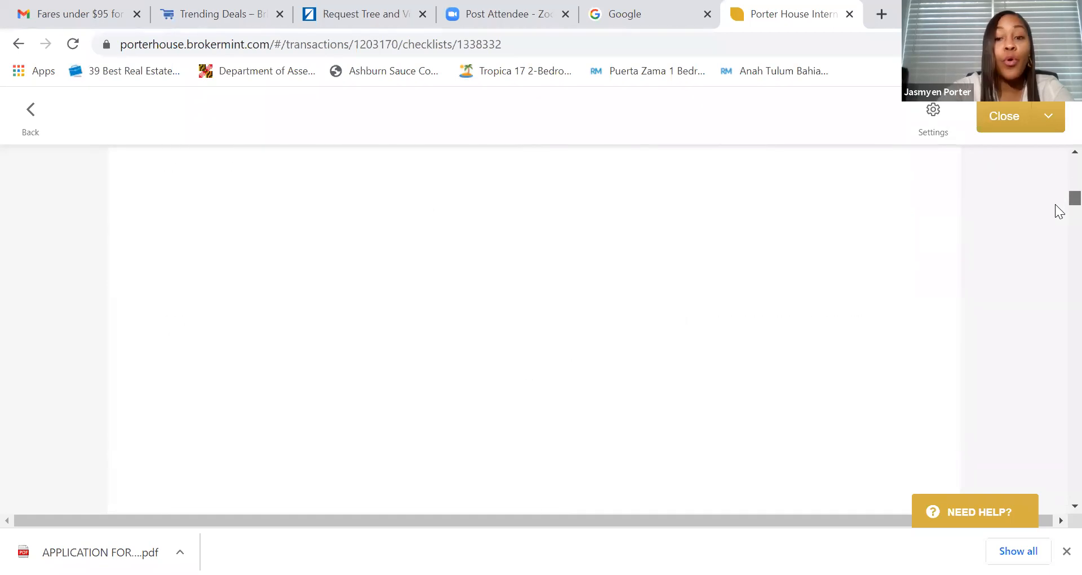
scroll(1059, 242, down, 6)
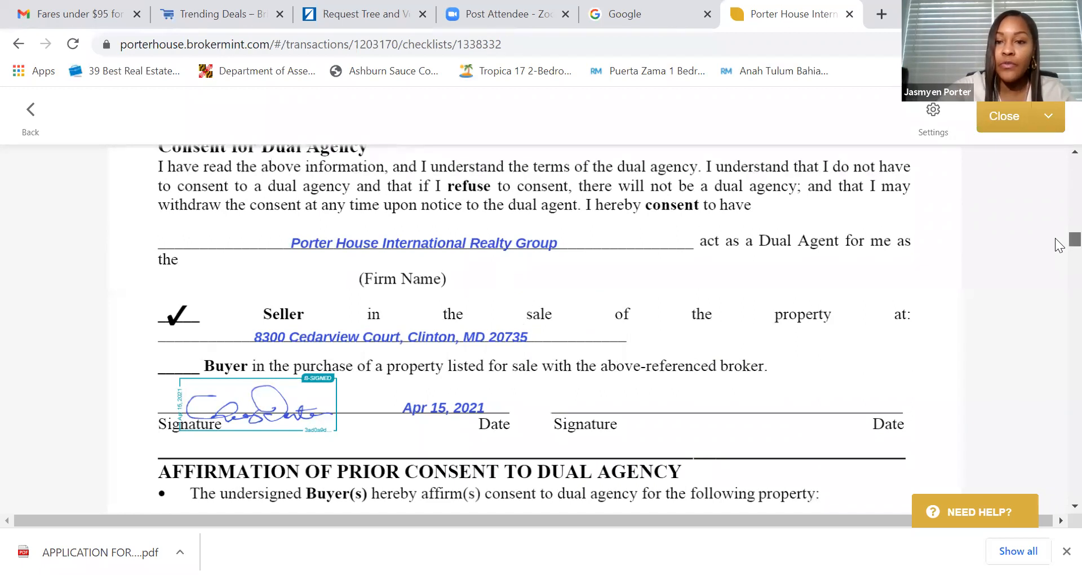
scroll(405, 319, down, 2)
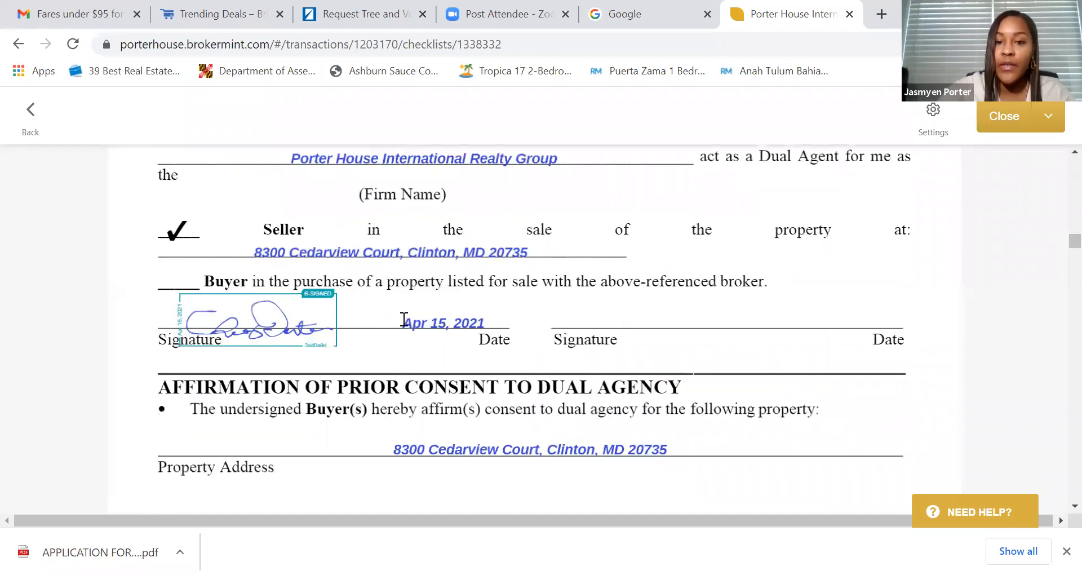
scroll(293, 327, down, 3)
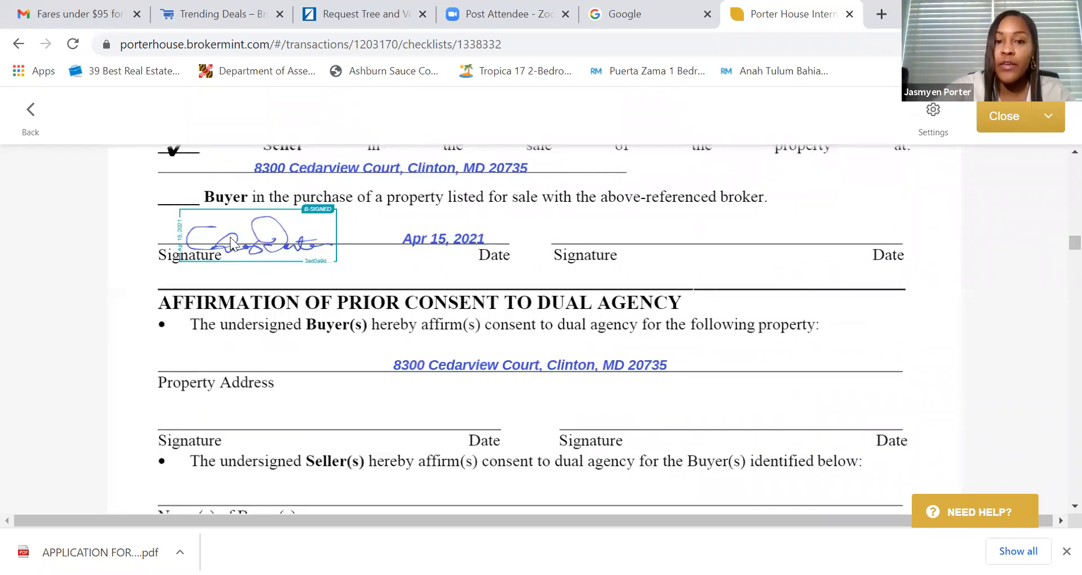
scroll(242, 257, down, 10)
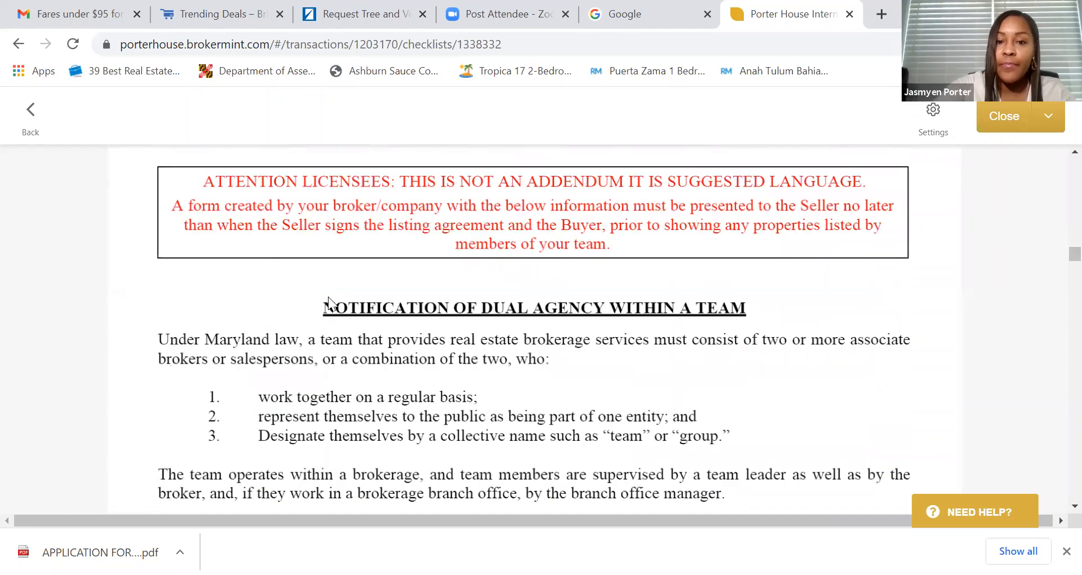
scroll(369, 317, down, 10)
scroll(416, 327, up, 6)
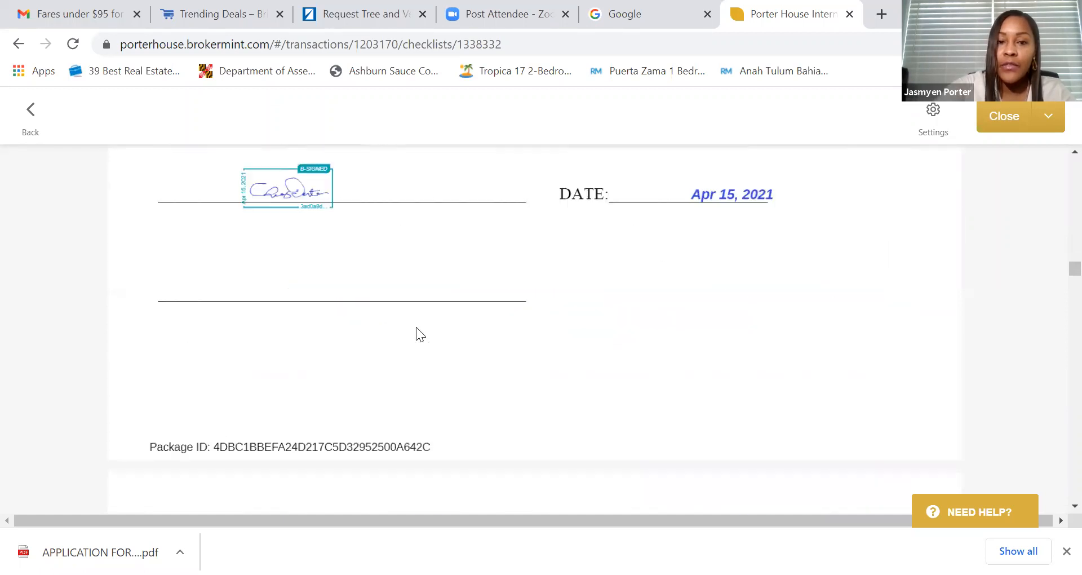
scroll(452, 343, down, 12)
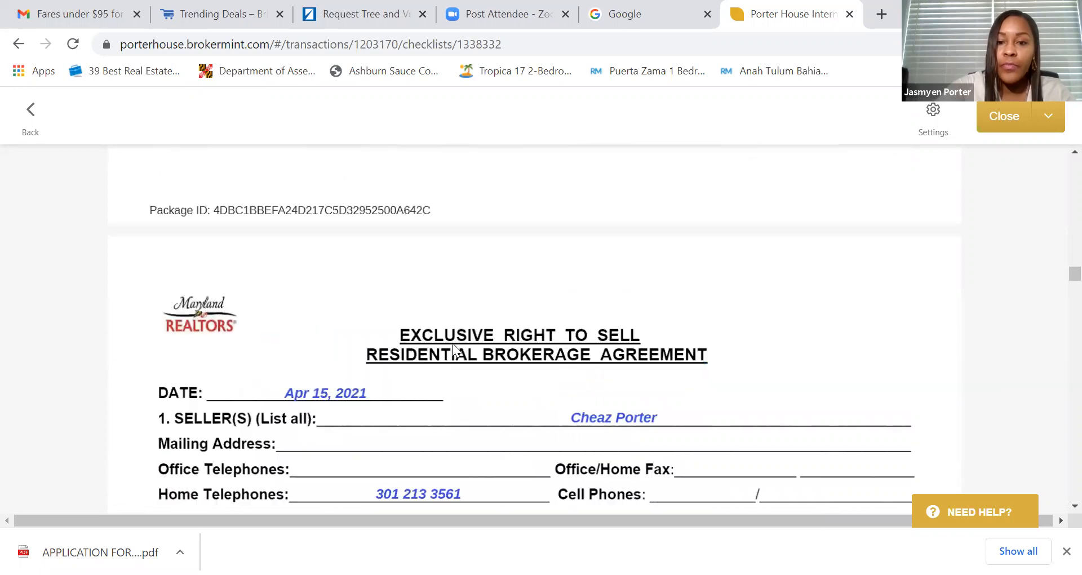
scroll(452, 343, down, 20)
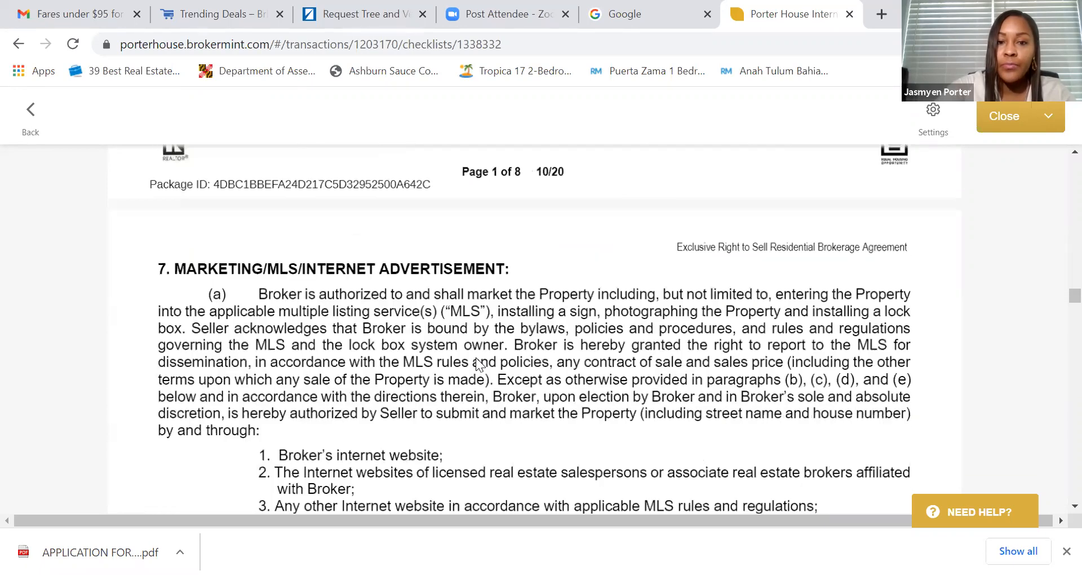
scroll(476, 353, down, 8)
scroll(451, 338, up, 3)
scroll(449, 336, down, 1)
scroll(450, 335, down, 10)
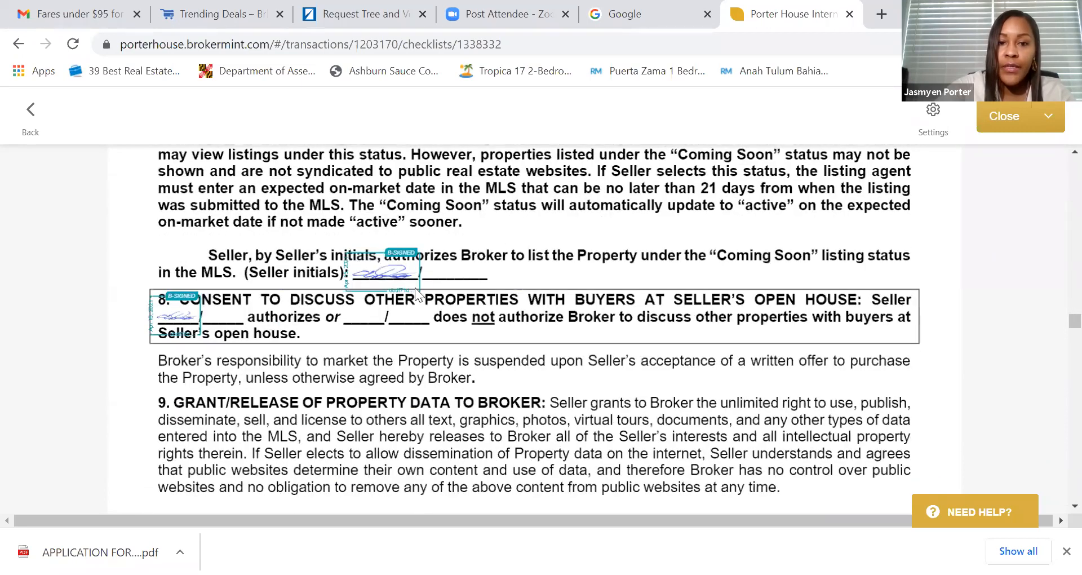
scroll(418, 296, down, 10)
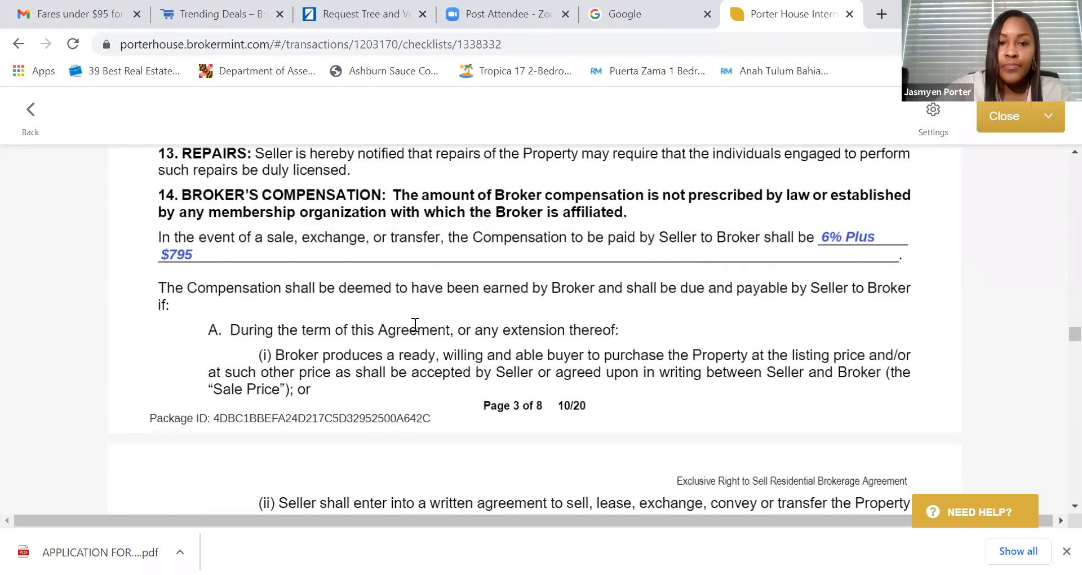
scroll(508, 321, down, 12)
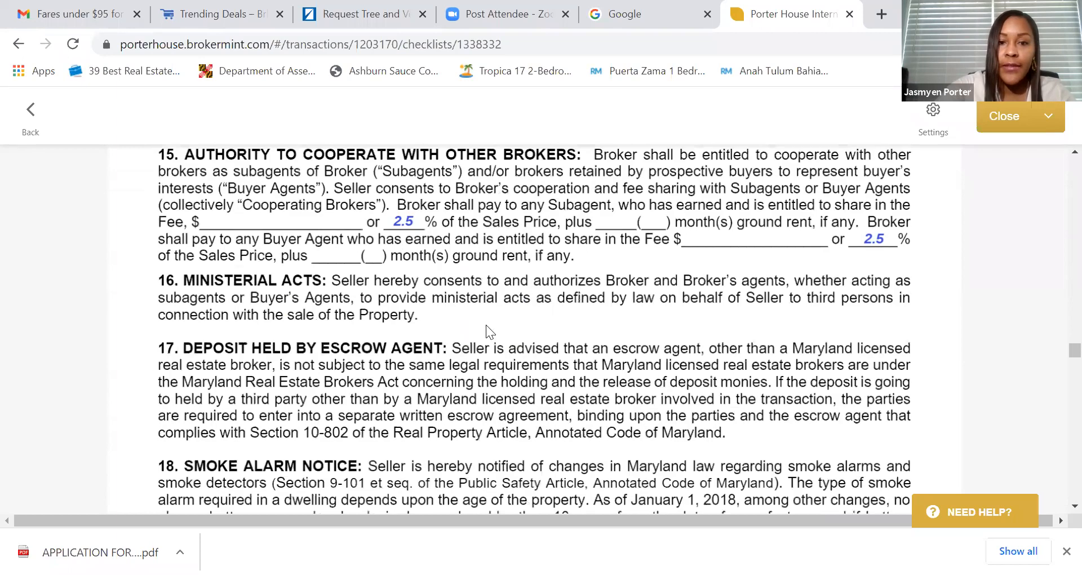
scroll(488, 332, down, 12)
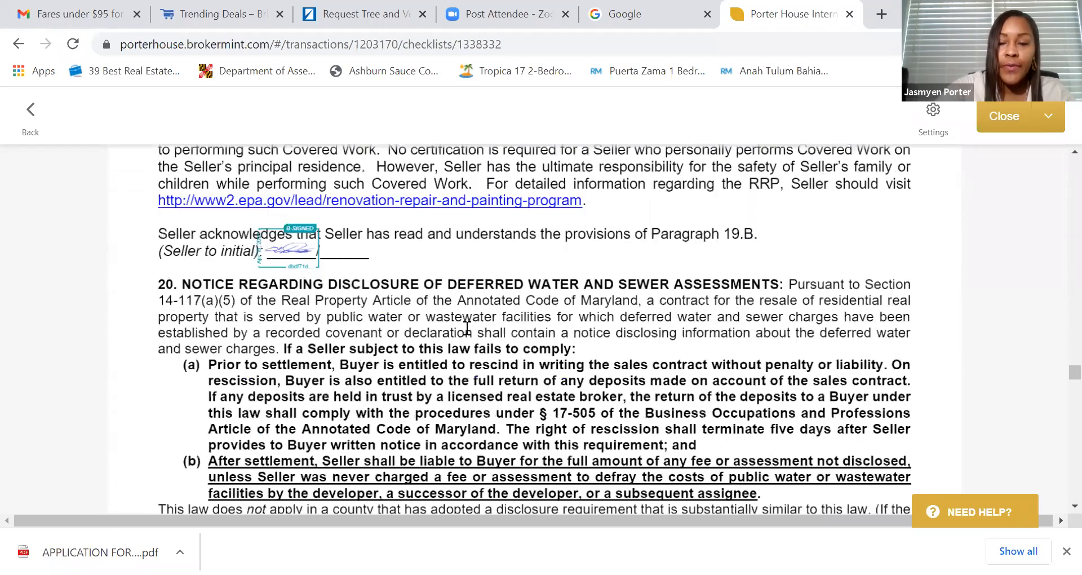
scroll(508, 338, down, 15)
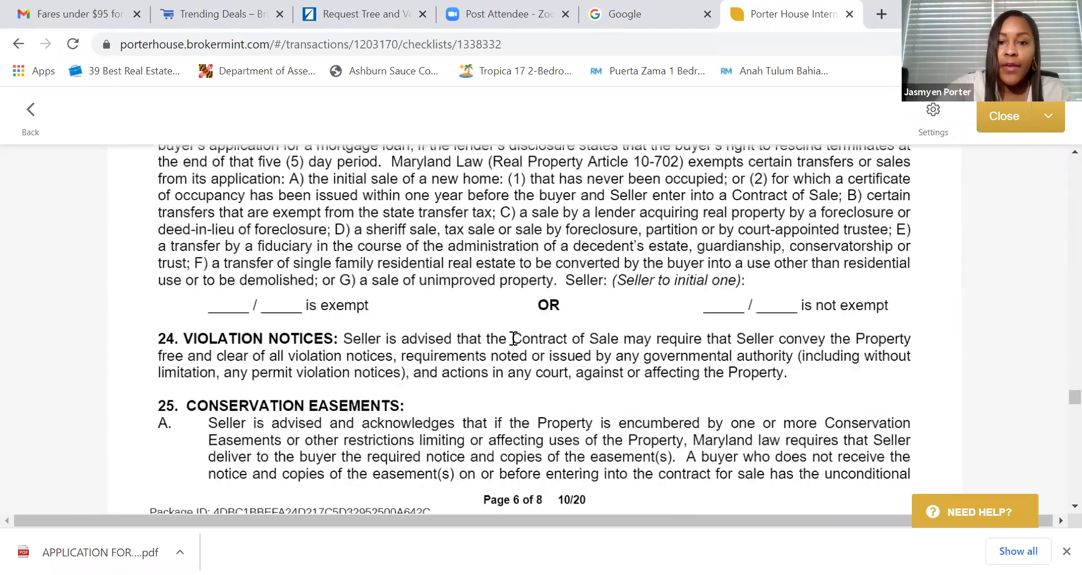
scroll(567, 336, down, 20)
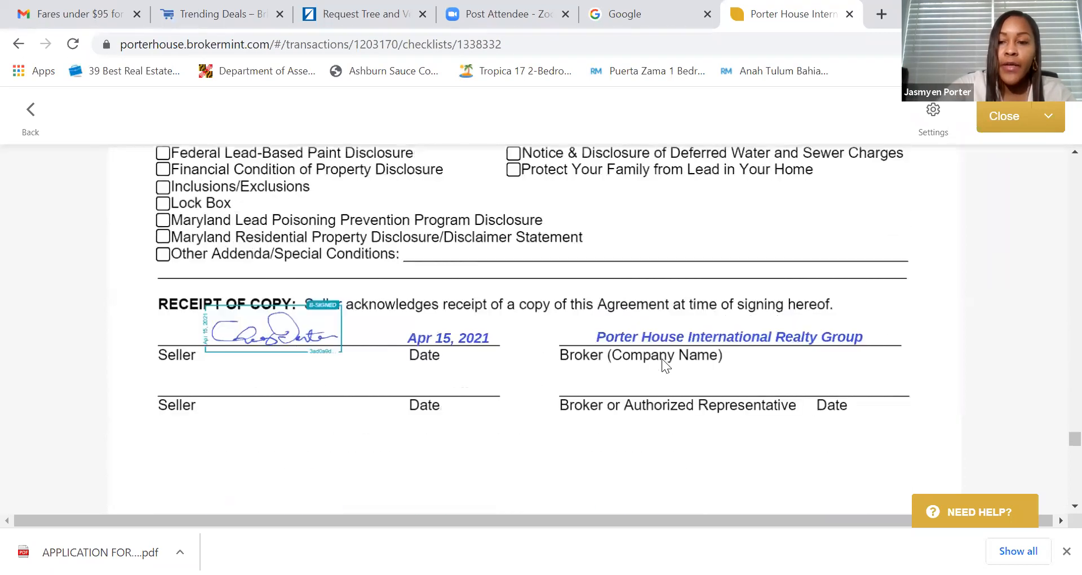
scroll(661, 357, up, 9)
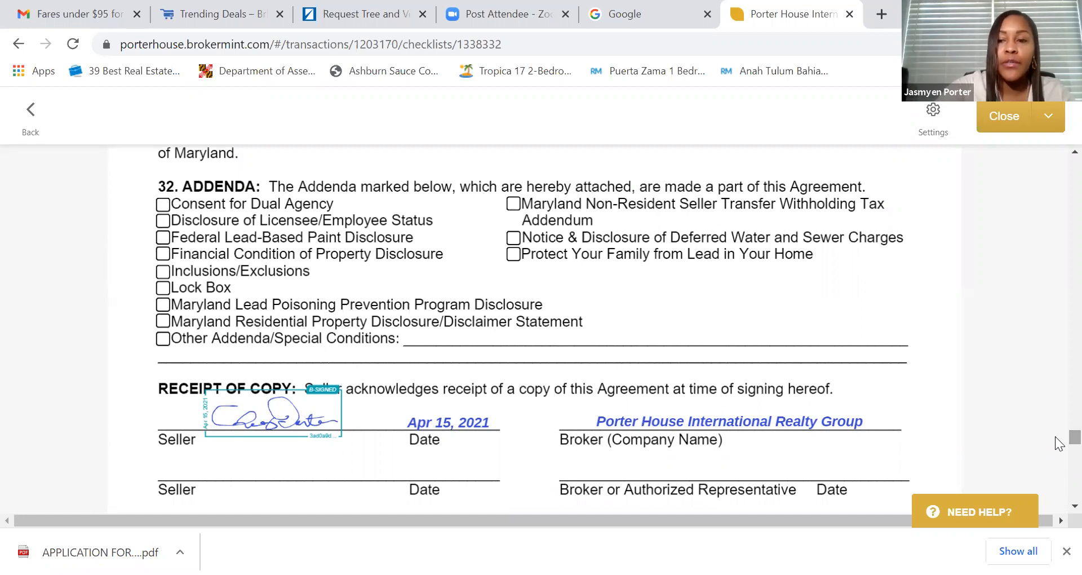
mouse_move(1057, 438)
mouse_down()
mouse_move(1057, 482)
mouse_move(1056, 467)
mouse_up()
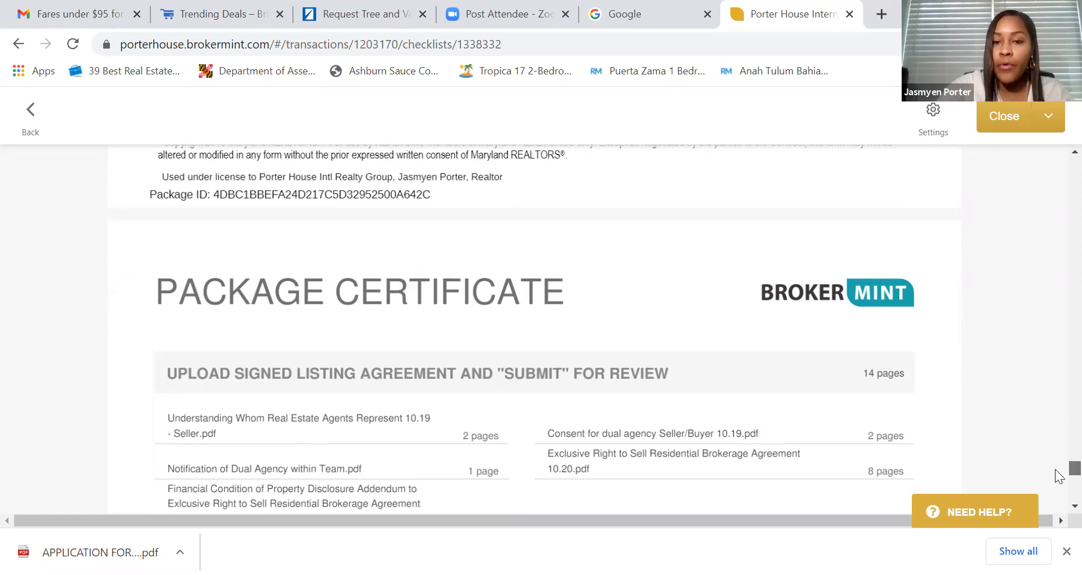
- Check the certificate's E-Sign Info and History, then close the signed document
scroll(1059, 473, up, 5)
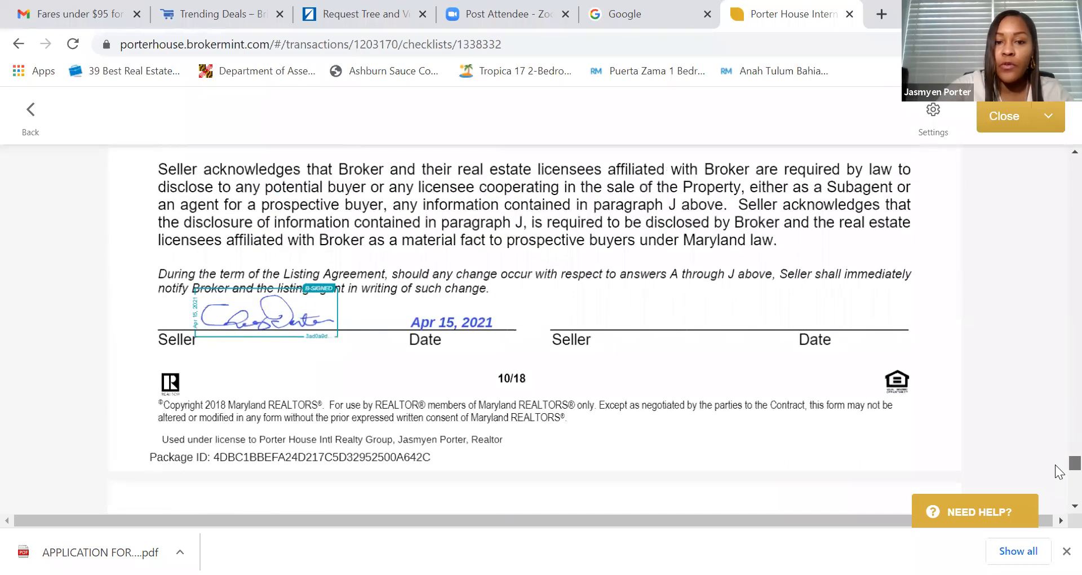
scroll(1058, 473, down, 3)
scroll(1059, 476, down, 2)
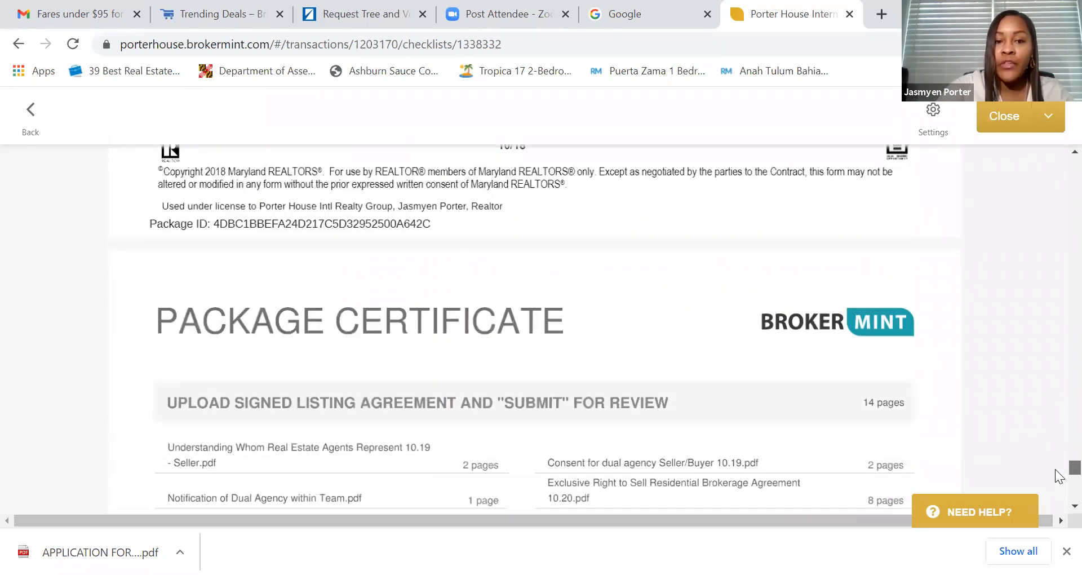
scroll(1058, 476, down, 3)
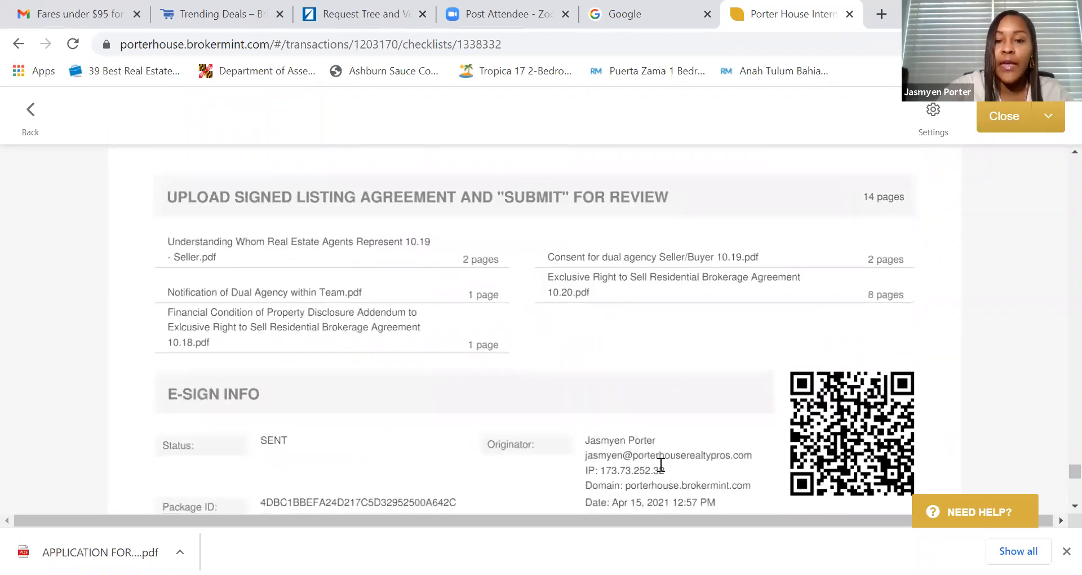
scroll(658, 459, down, 4)
scroll(654, 312, down, 3)
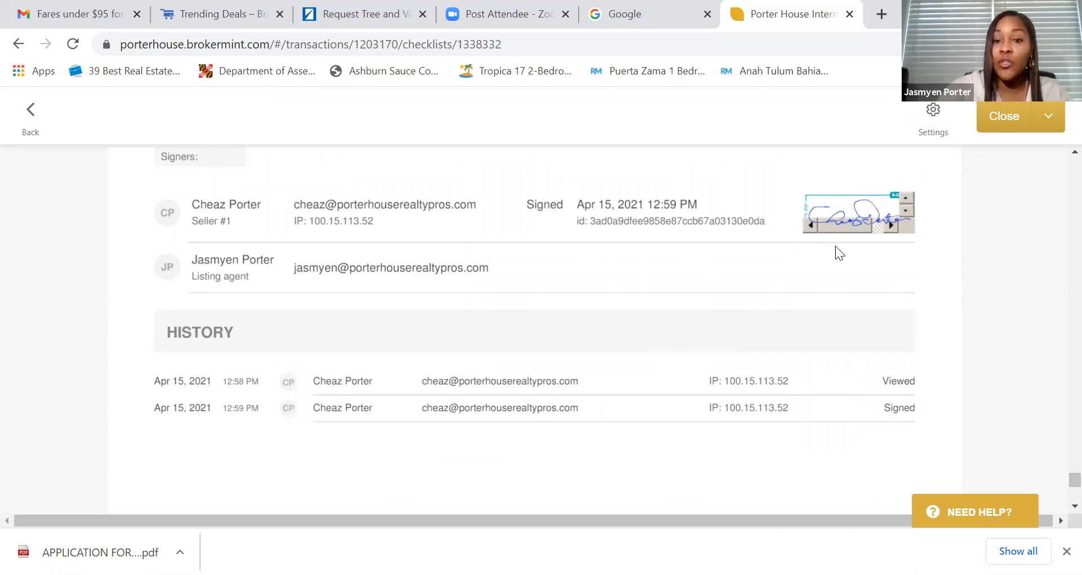
scroll(1057, 483, down, 3)
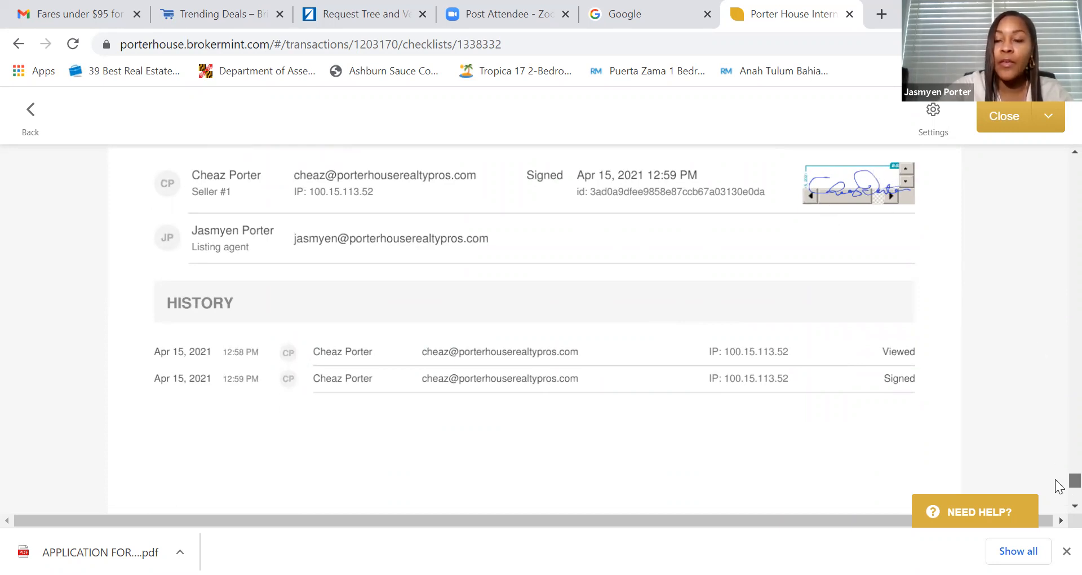
scroll(1058, 483, up, 5)
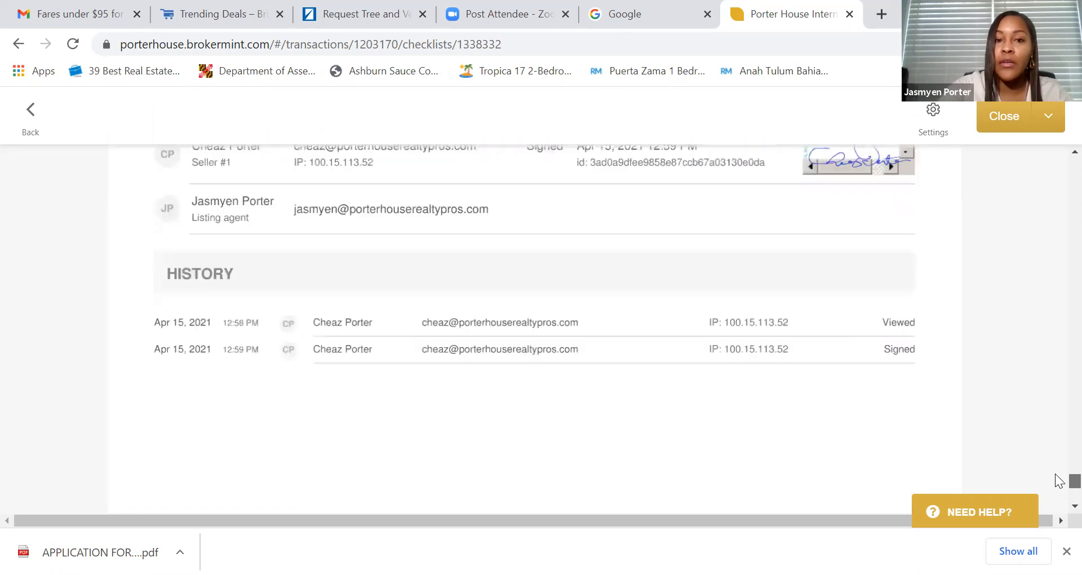
scroll(1063, 446, up, 10)
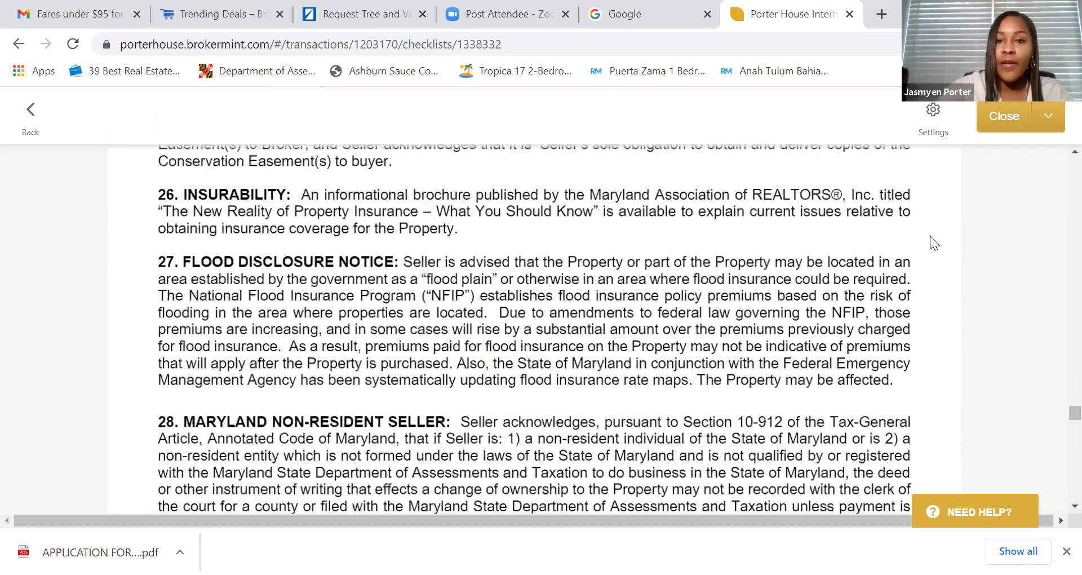
click(1006, 118)
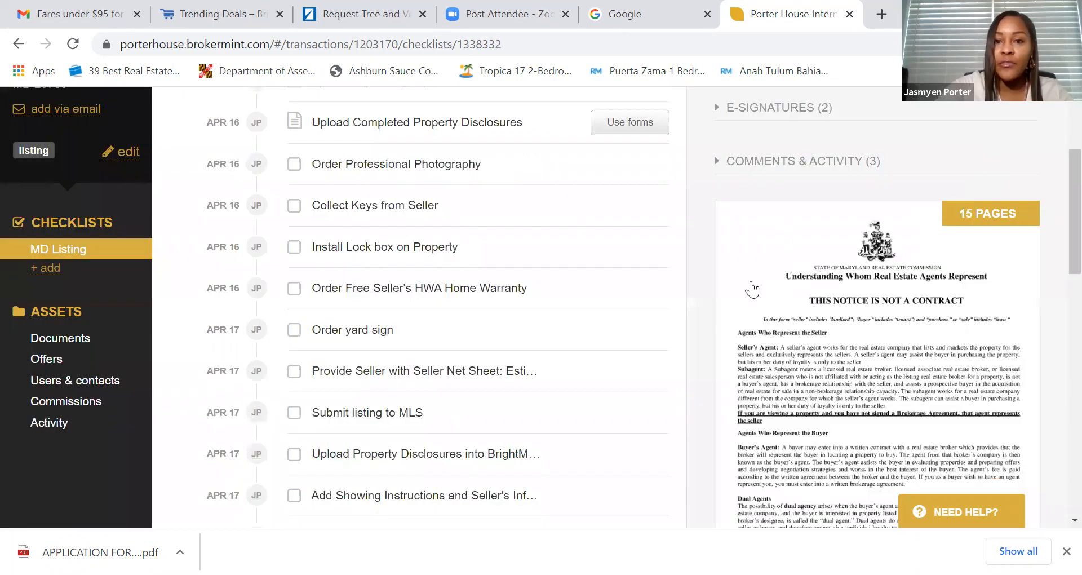
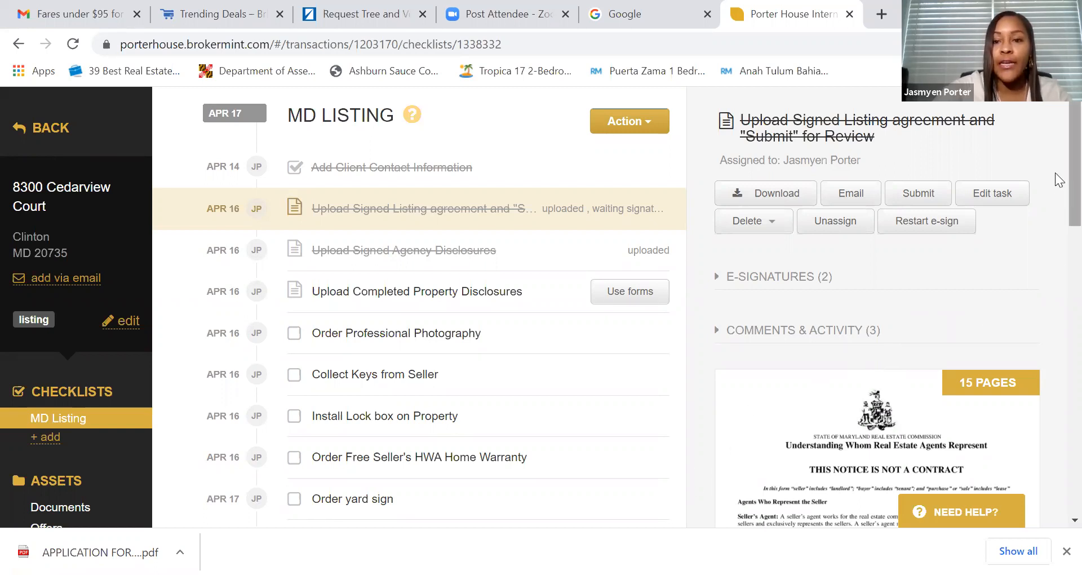
- Review the disclosures task's six-form package, close it unchanged, then reopen it
drag(1069, 173, 1056, 205)
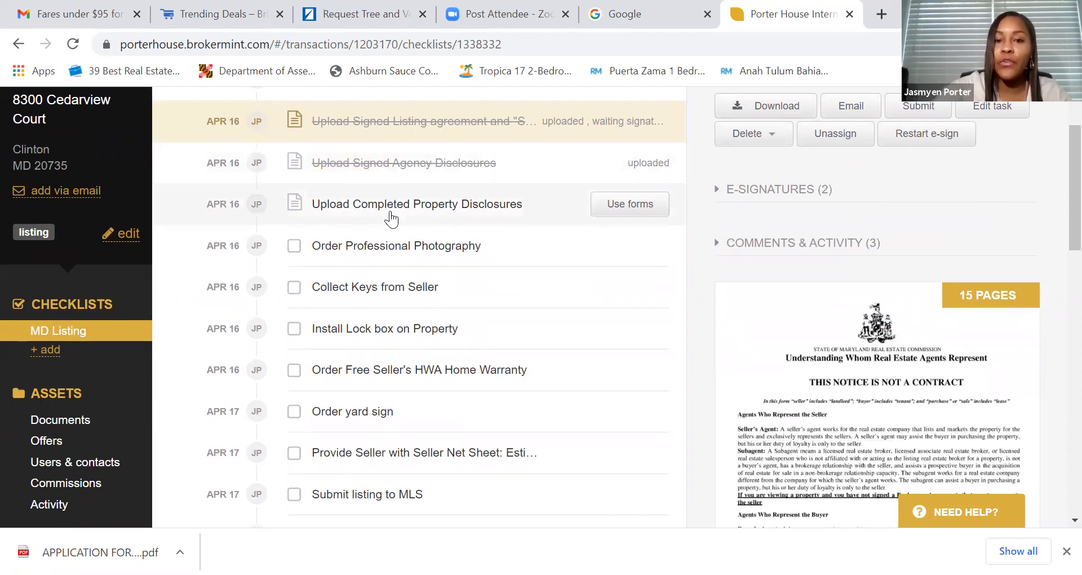
click(618, 211)
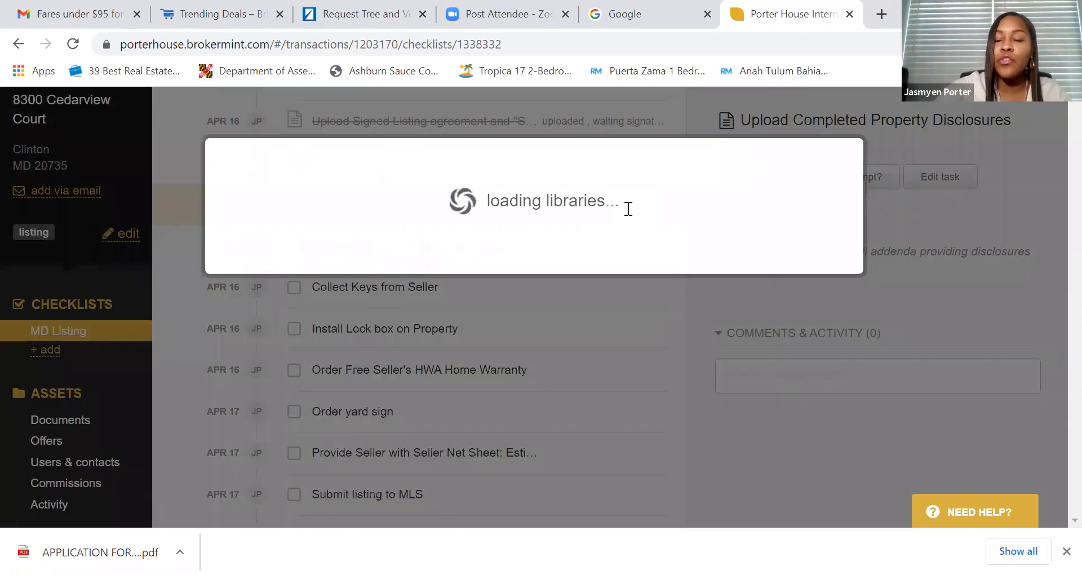
scroll(616, 214, down, 2)
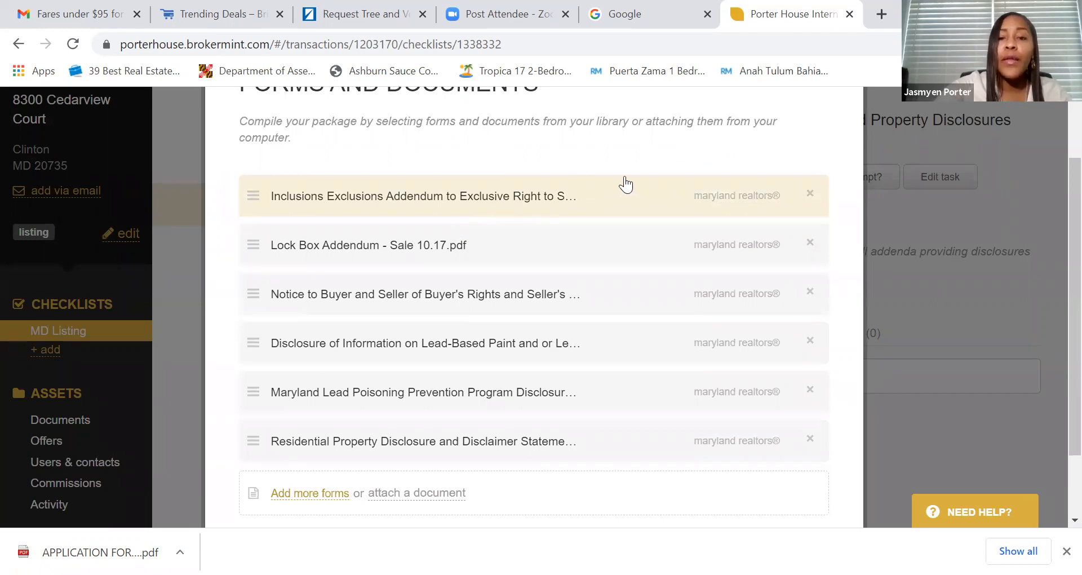
scroll(784, 184, up, 2)
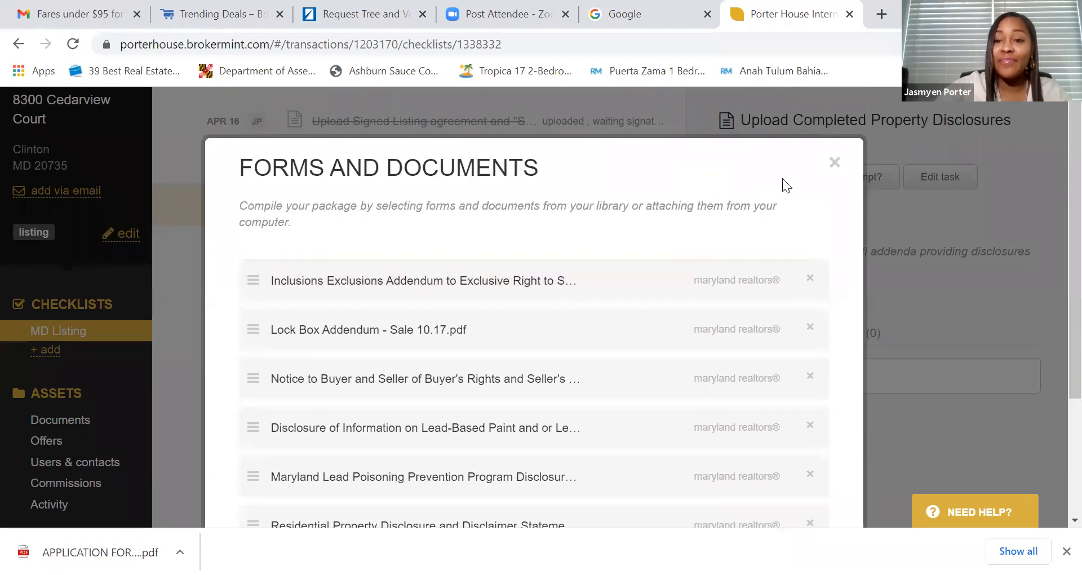
click(835, 163)
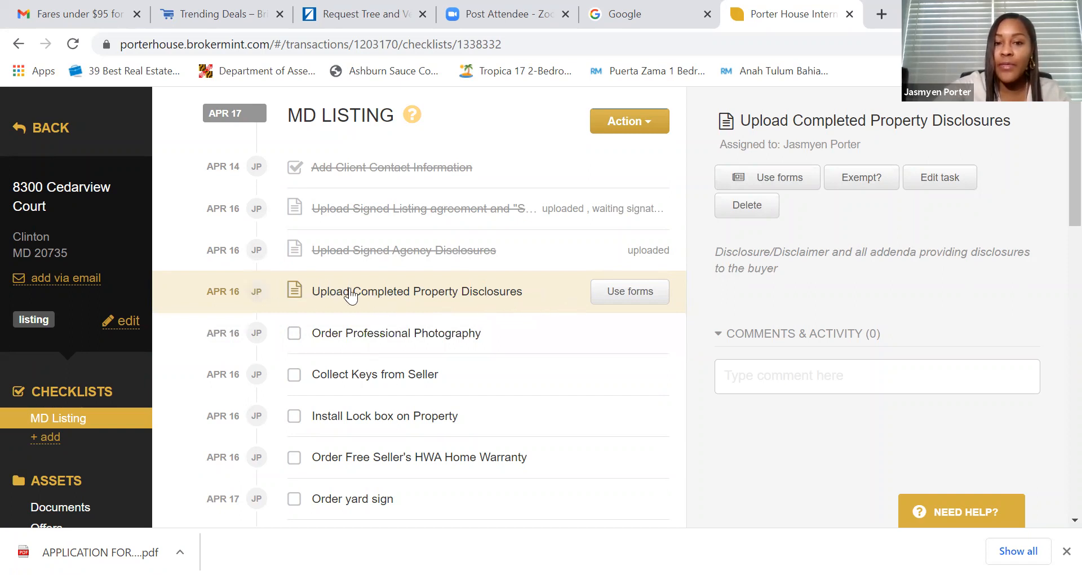
click(643, 292)
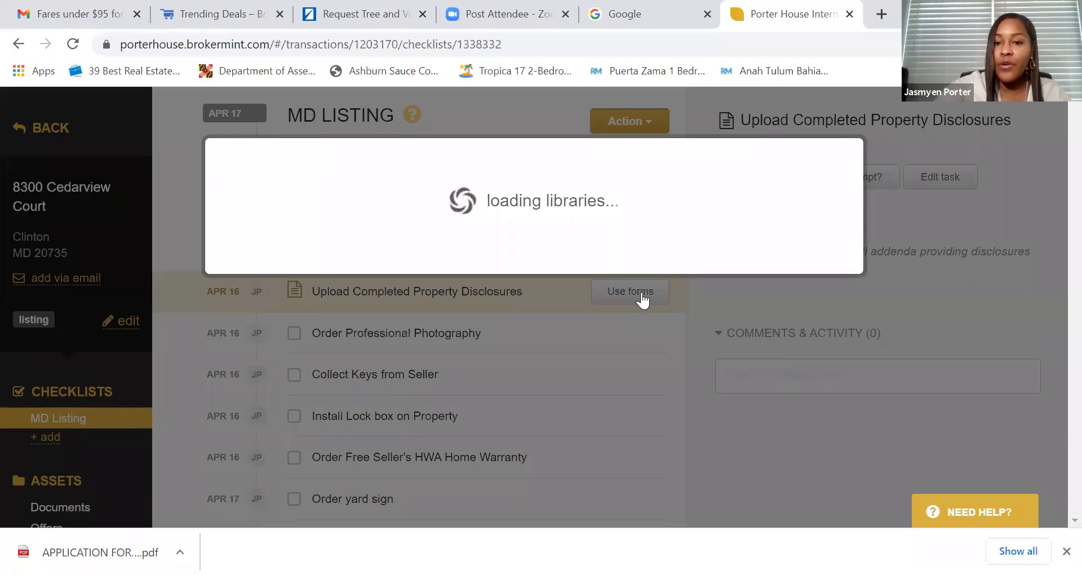
- Attach 0X6834_Buckeye_Disclosures.pdf from Downloads as a seventh item in the package
scroll(599, 283, down, 3)
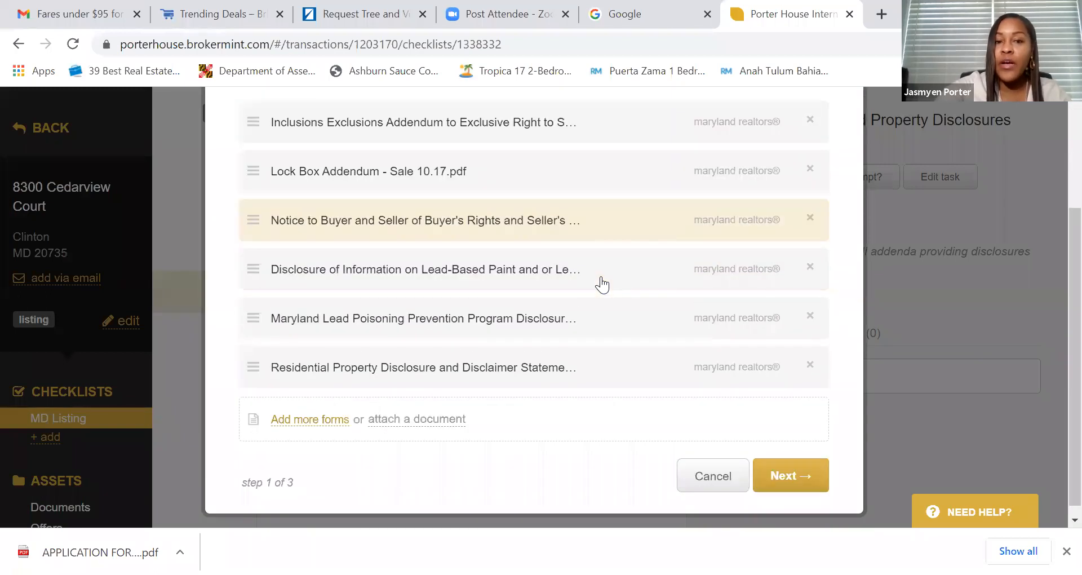
scroll(613, 283, up, 2)
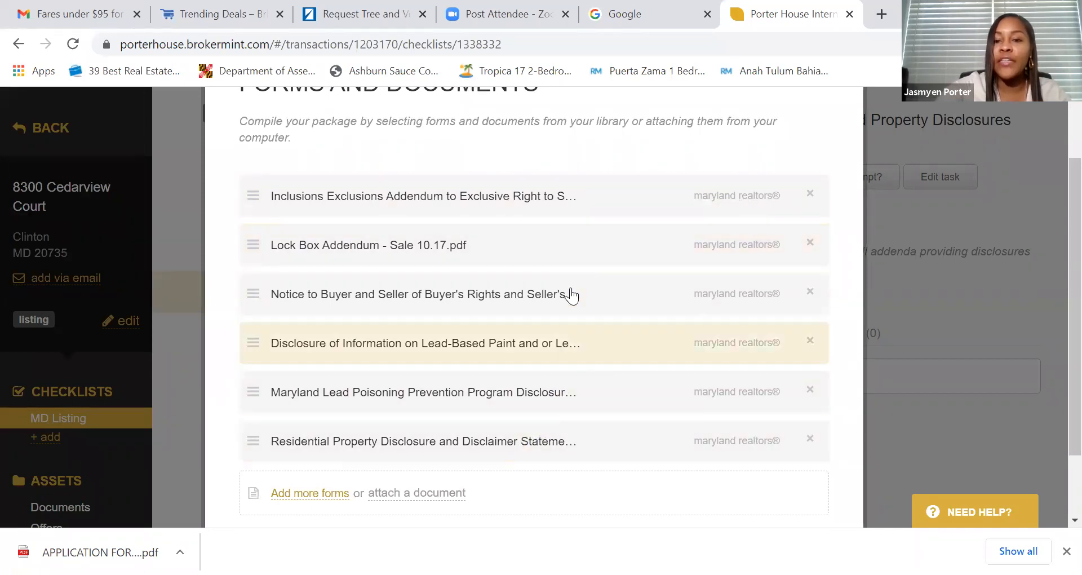
scroll(608, 282, down, 2)
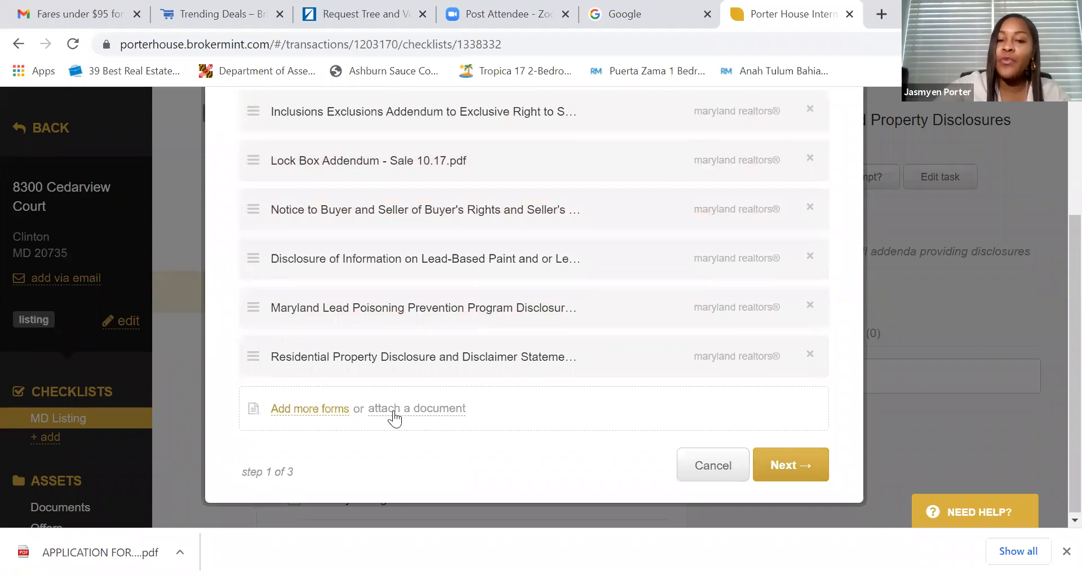
click(429, 411)
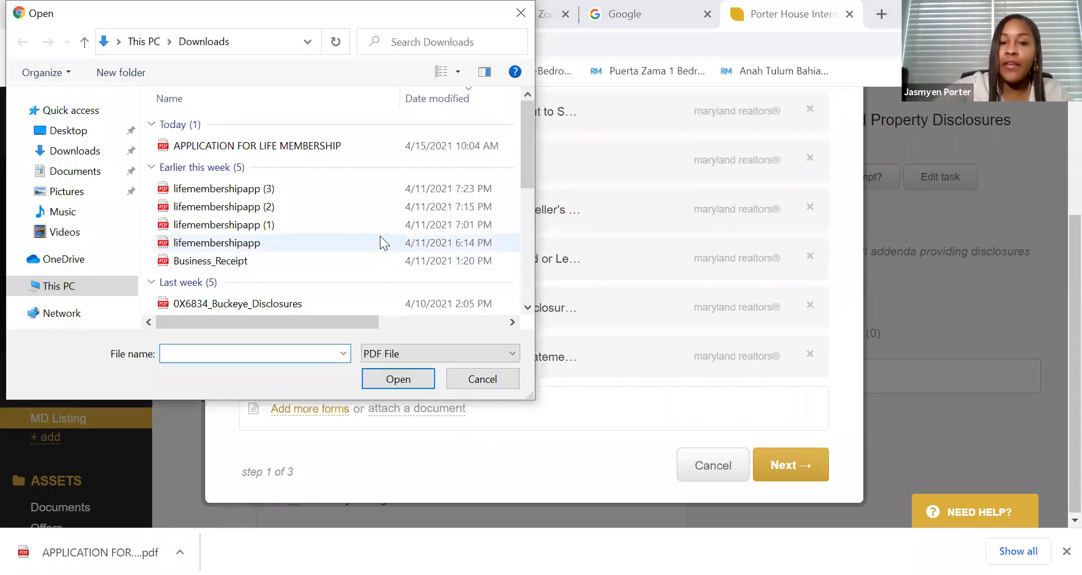
scroll(381, 243, down, 1)
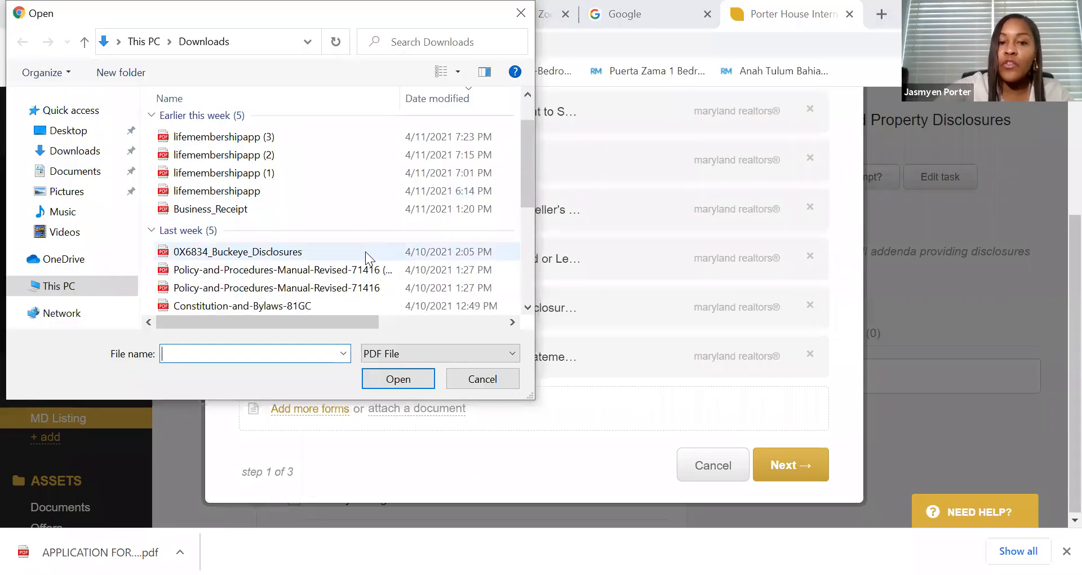
click(265, 252)
click(405, 383)
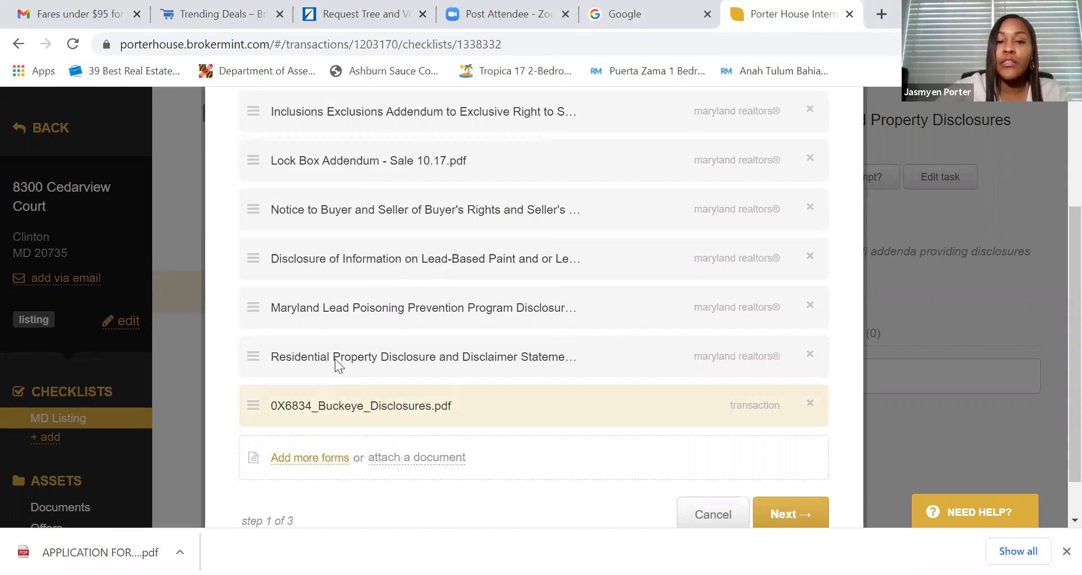
- Open the form library and scroll through the available form folders
click(308, 461)
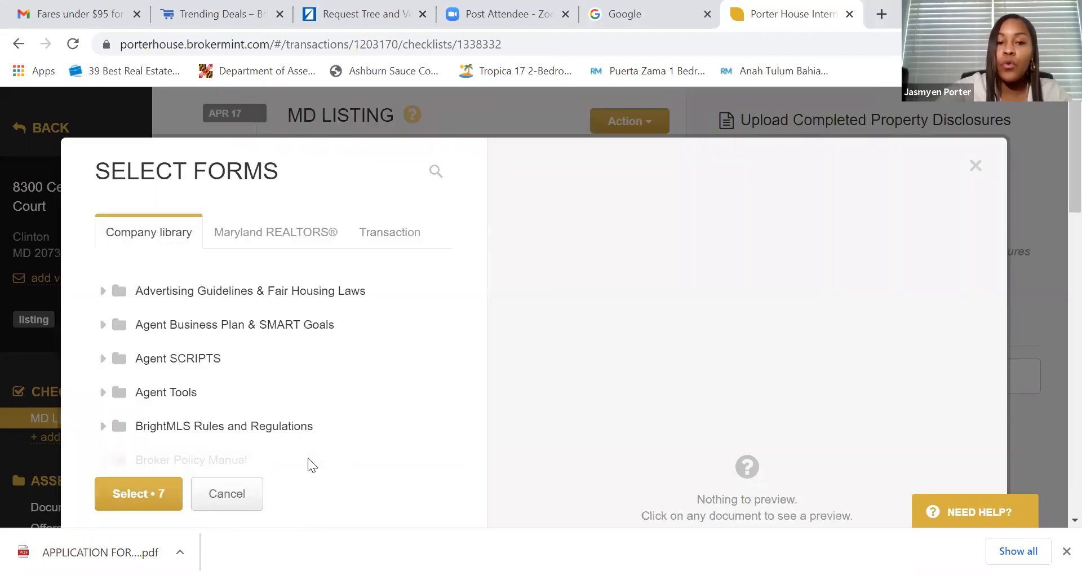
scroll(294, 340, down, 2)
scroll(300, 330, down, 1)
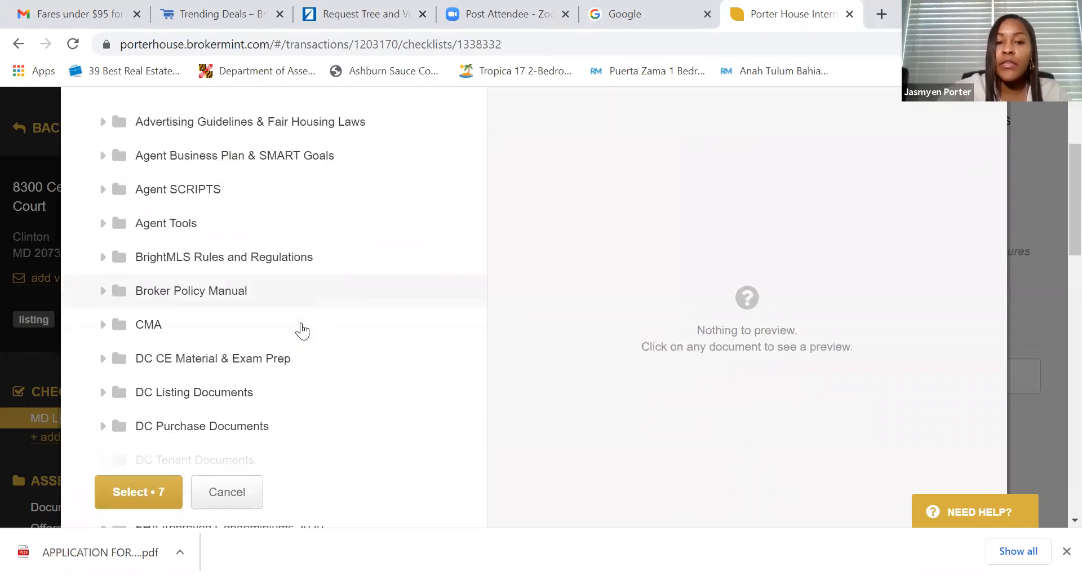
scroll(313, 344, up, 3)
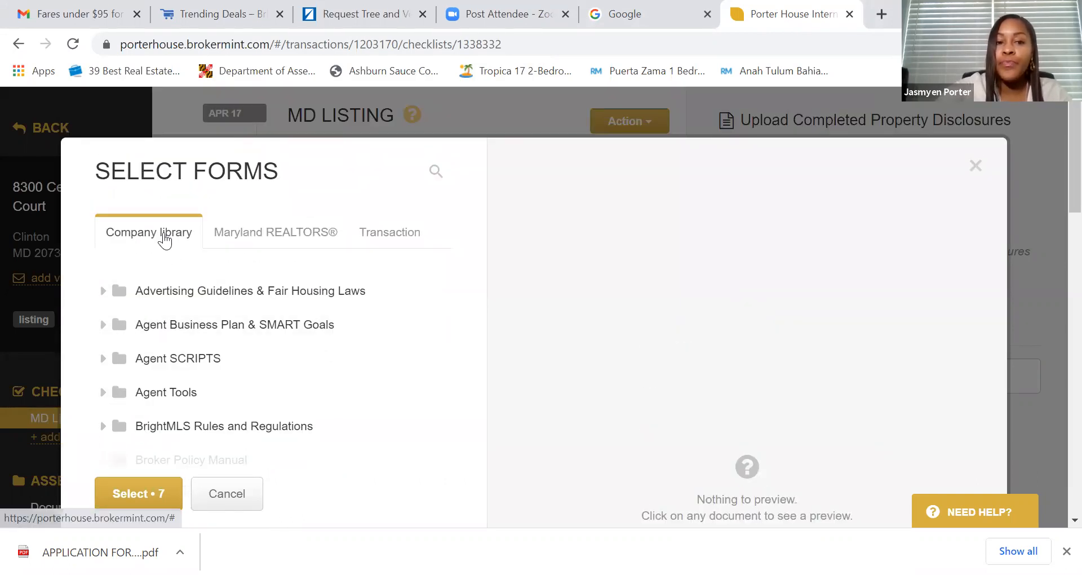
scroll(165, 240, down, 8)
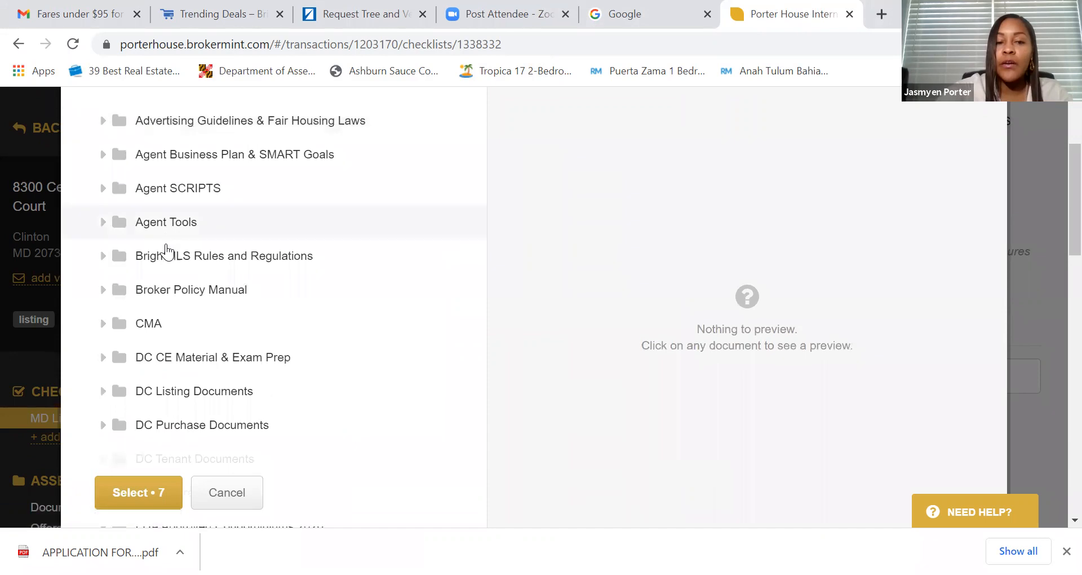
scroll(167, 264, down, 12)
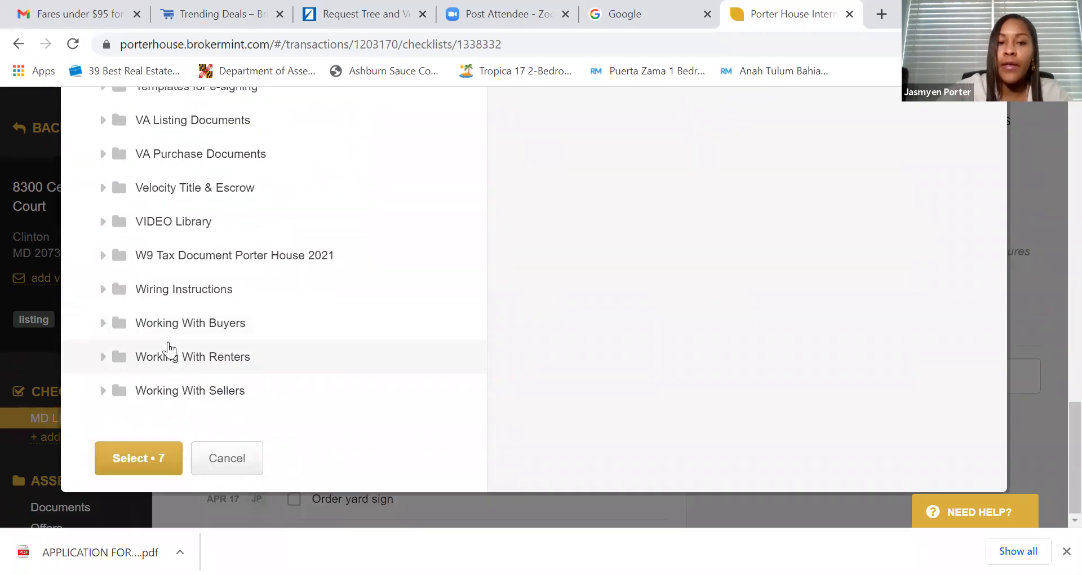
scroll(169, 352, up, 2)
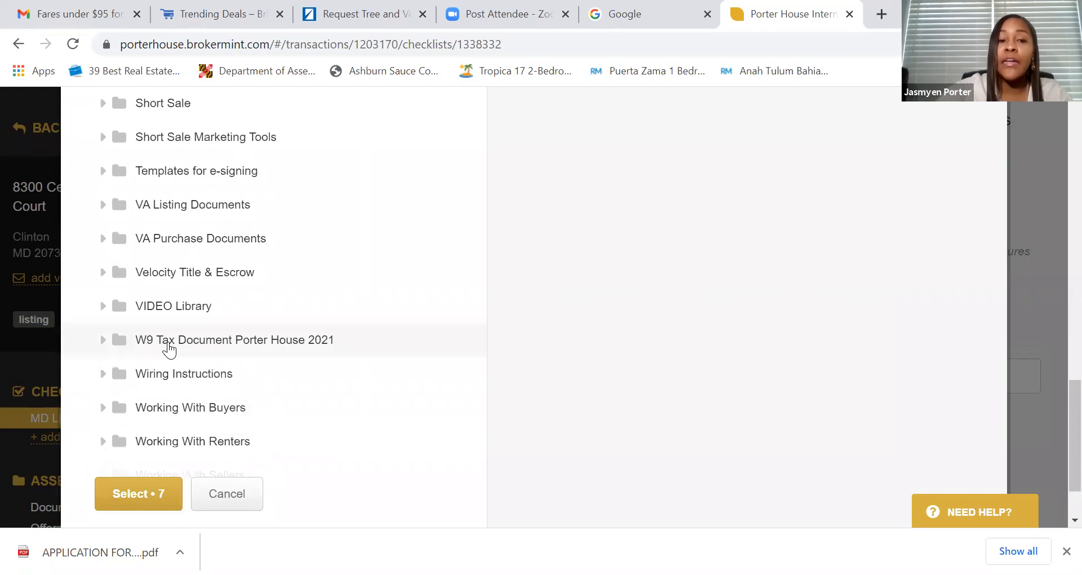
scroll(197, 339, up, 2)
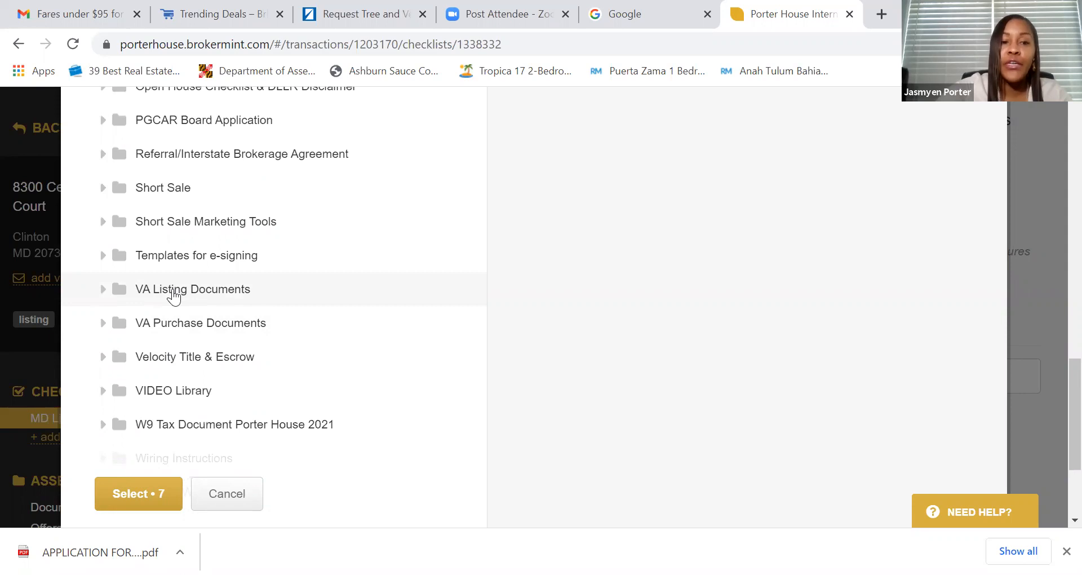
scroll(174, 296, up, 3)
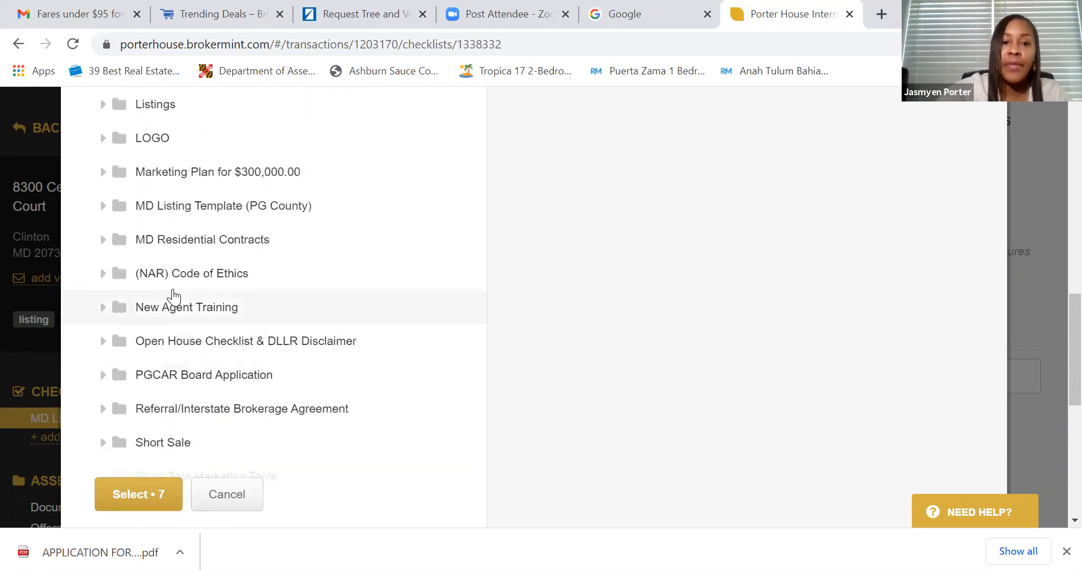
scroll(173, 296, up, 6)
scroll(173, 296, down, 3)
scroll(173, 296, down, 2)
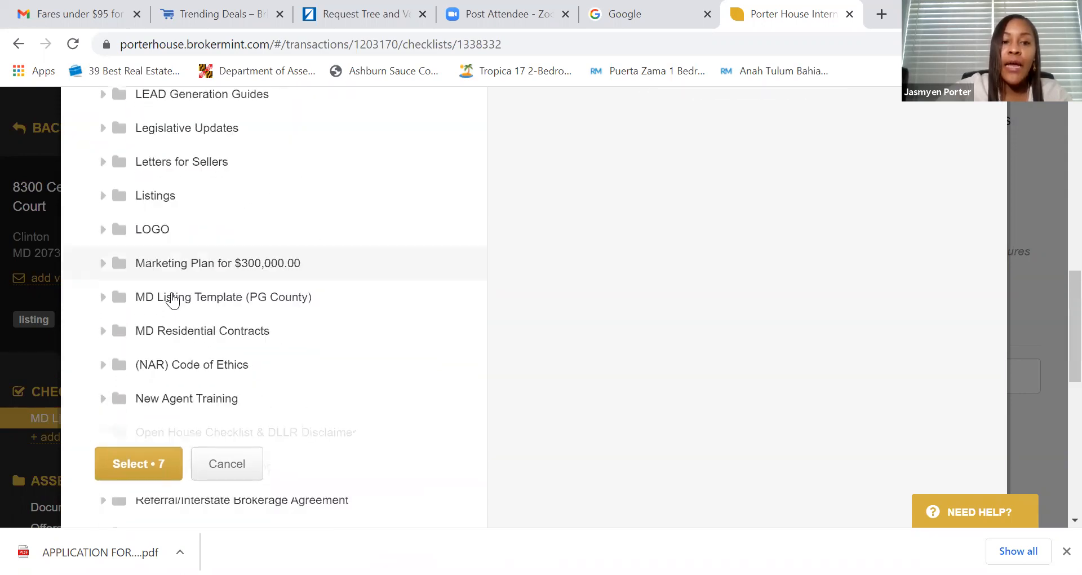
scroll(173, 296, up, 8)
scroll(173, 299, down, 2)
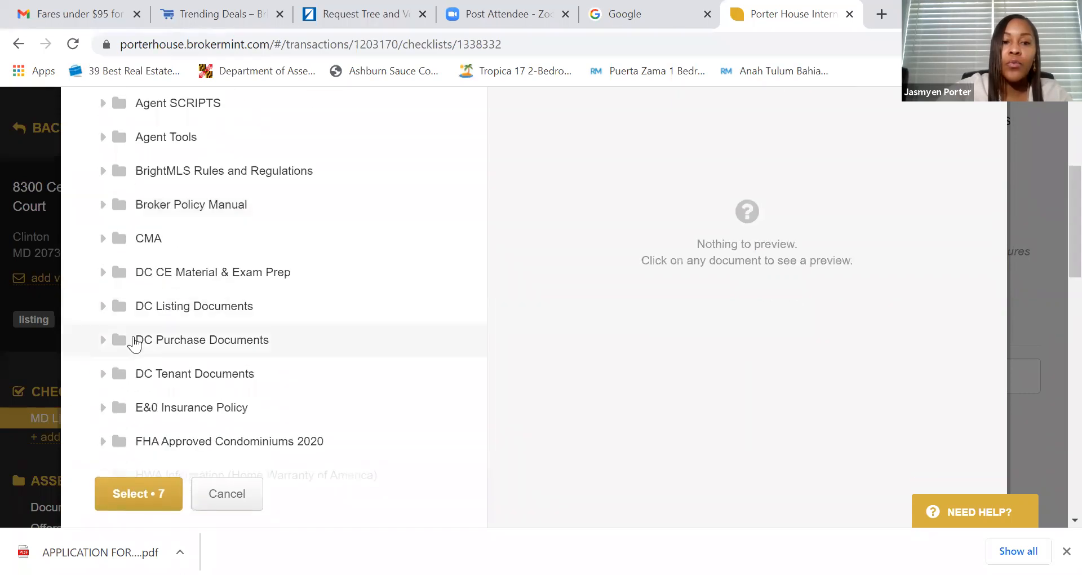
- Add the brokerage relationship disclosure for unrepresented parties from the VA Listing Documents folder
click(102, 341)
scroll(251, 321, down, 5)
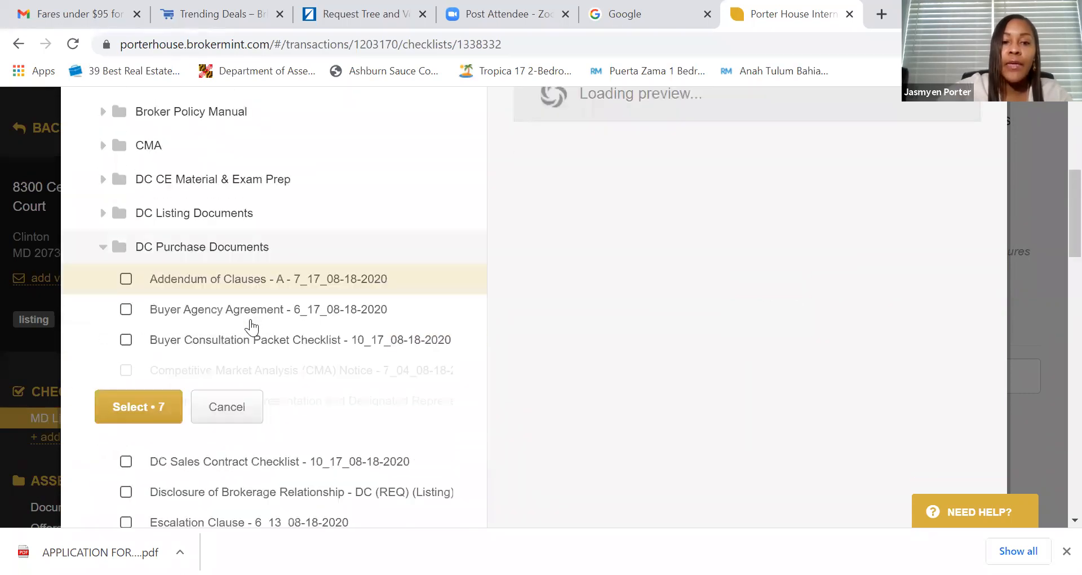
scroll(137, 197, down, 3)
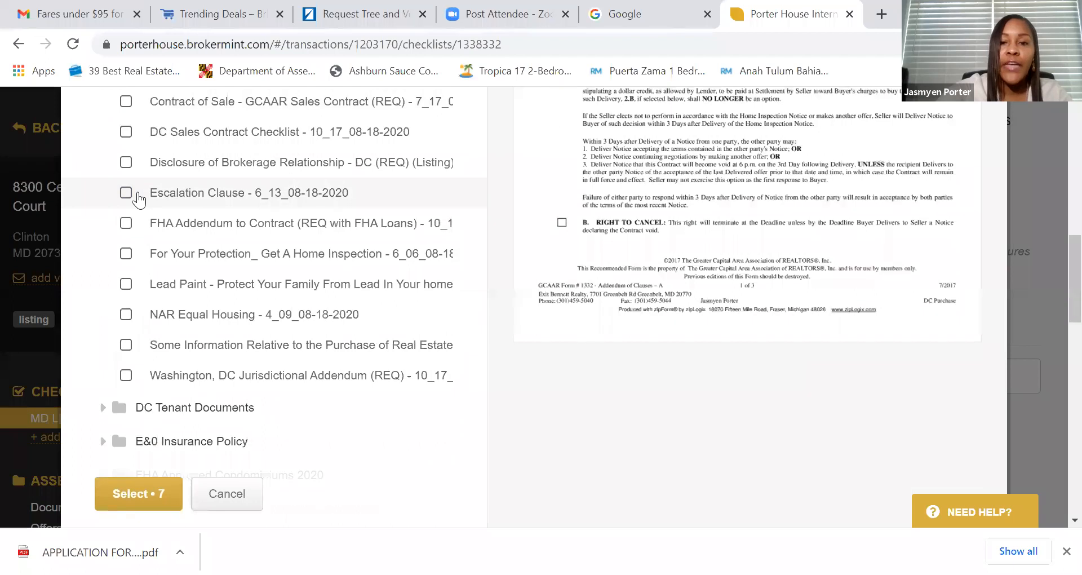
scroll(137, 196, up, 5)
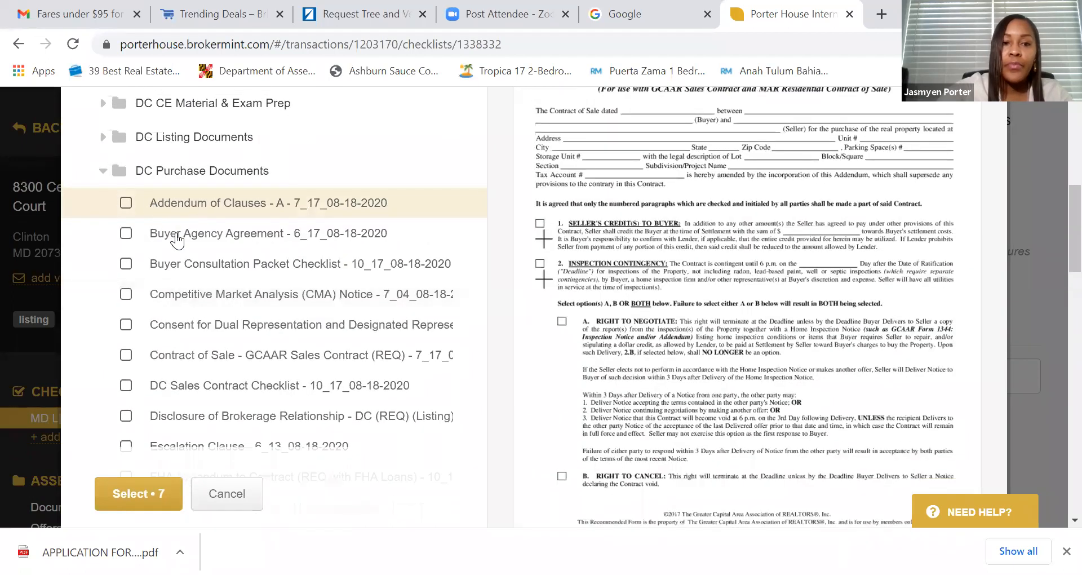
scroll(170, 282, down, 15)
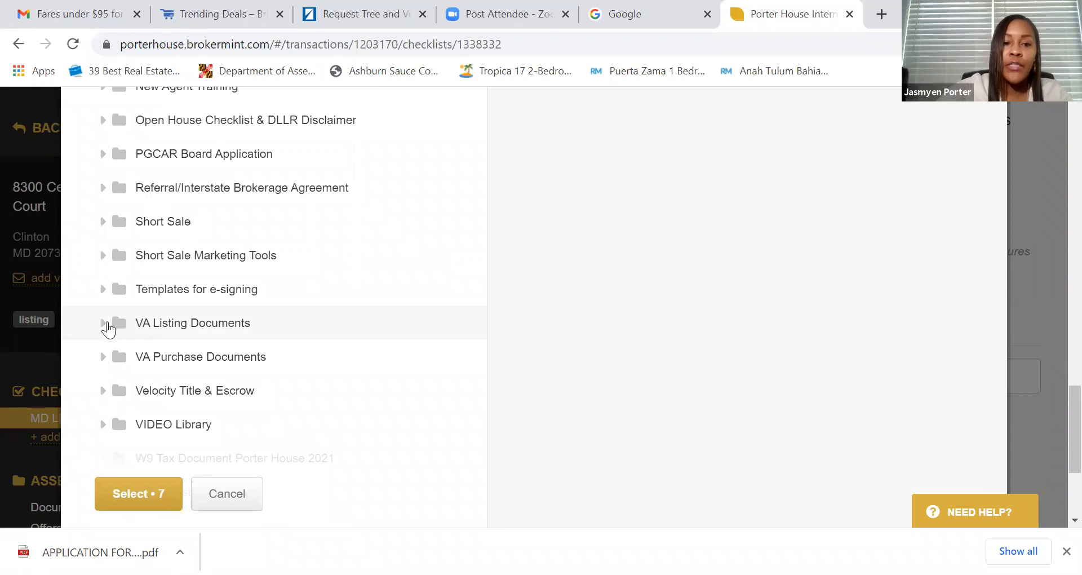
click(103, 323)
scroll(226, 310, down, 3)
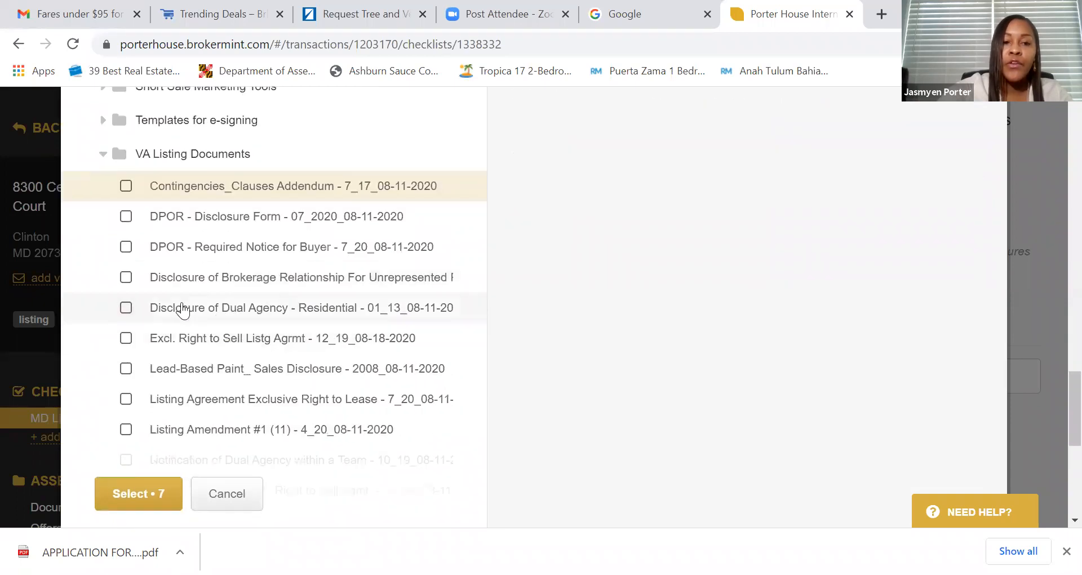
click(126, 279)
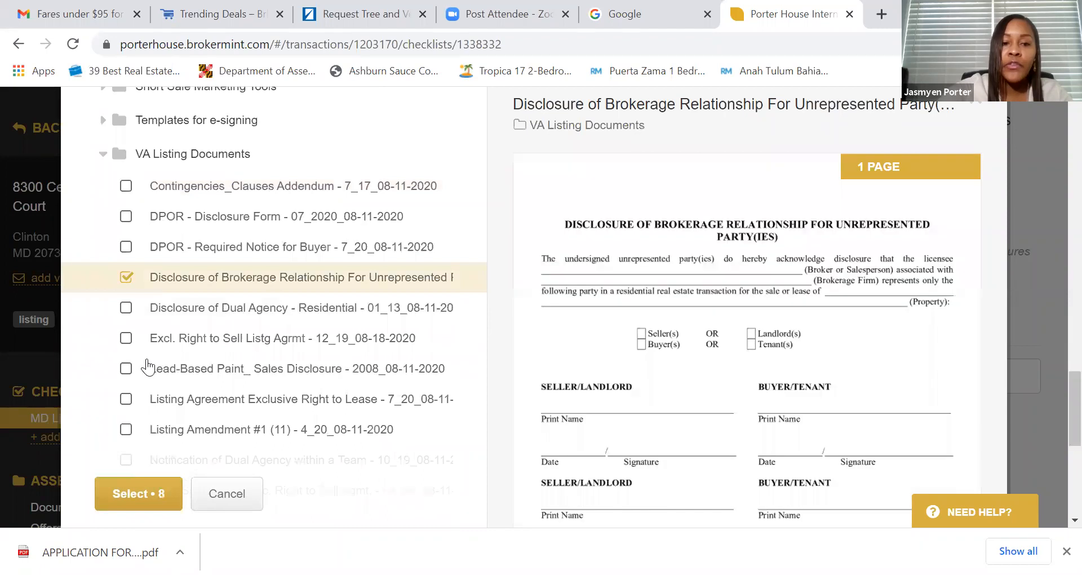
- Switch the form picker to the Maryland REALTORS® library
scroll(372, 338, up, 15)
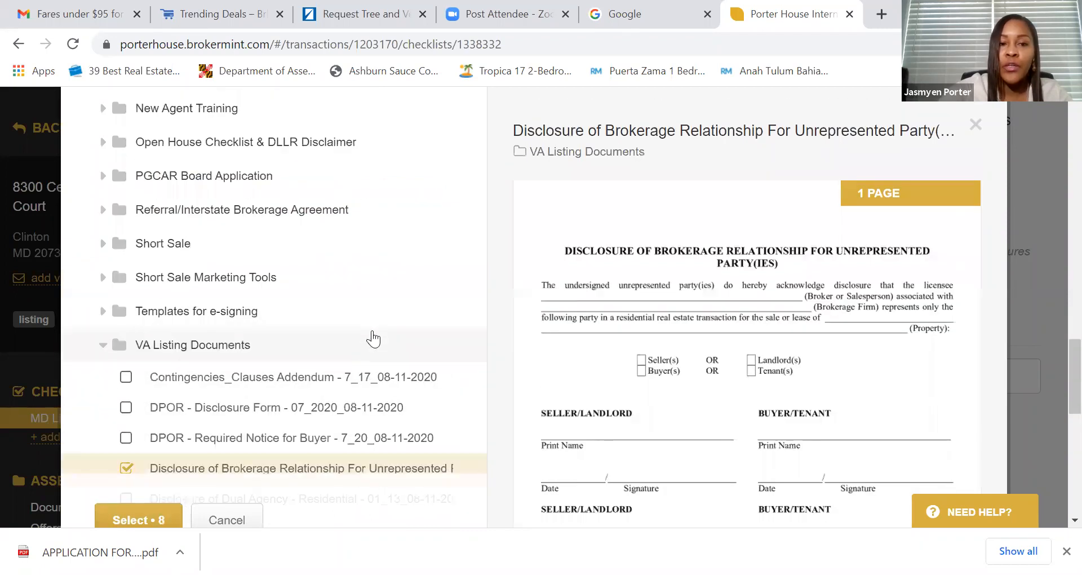
scroll(372, 338, up, 15)
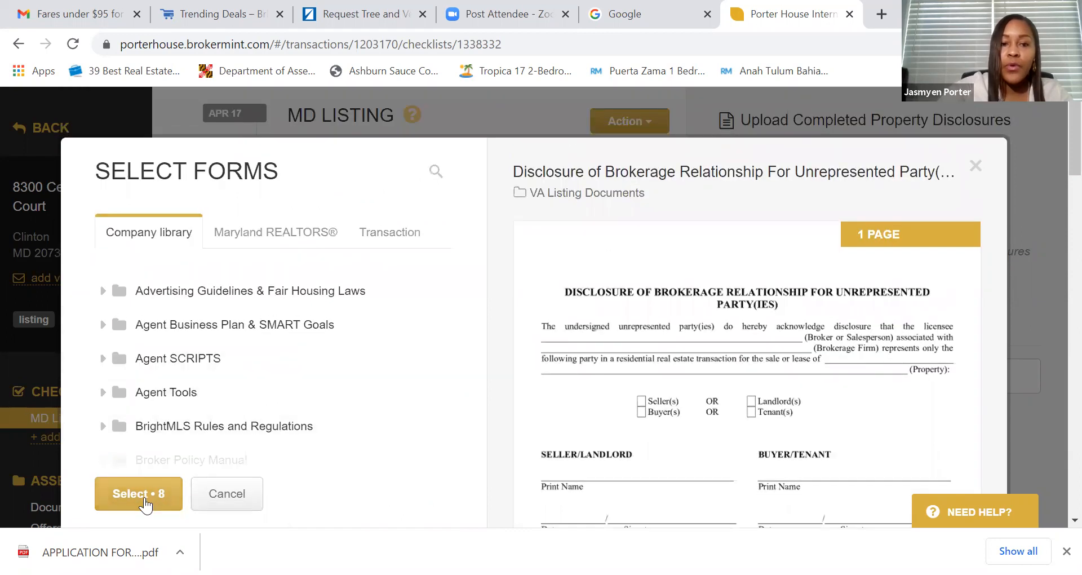
click(277, 234)
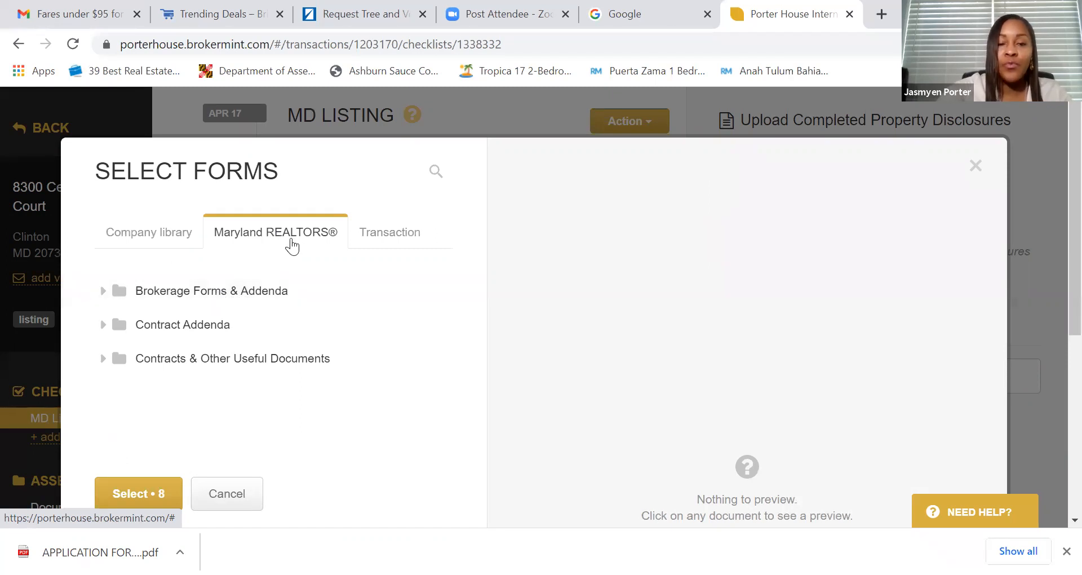
- Expand the Brokerage Forms & Addenda, Contract Addenda and Contracts & Other Useful Documents folders
click(216, 297)
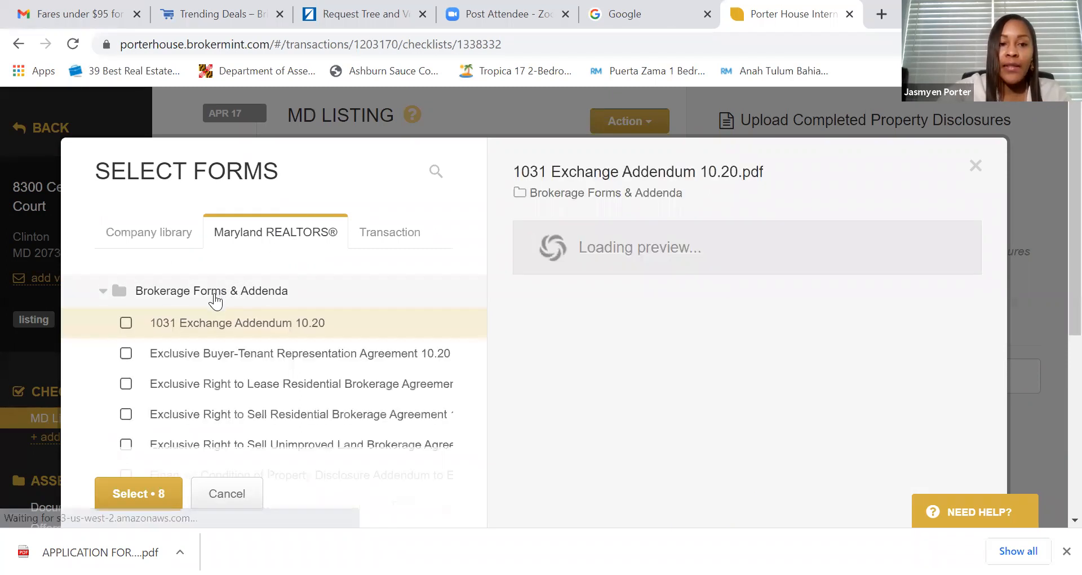
scroll(113, 268, down, 3)
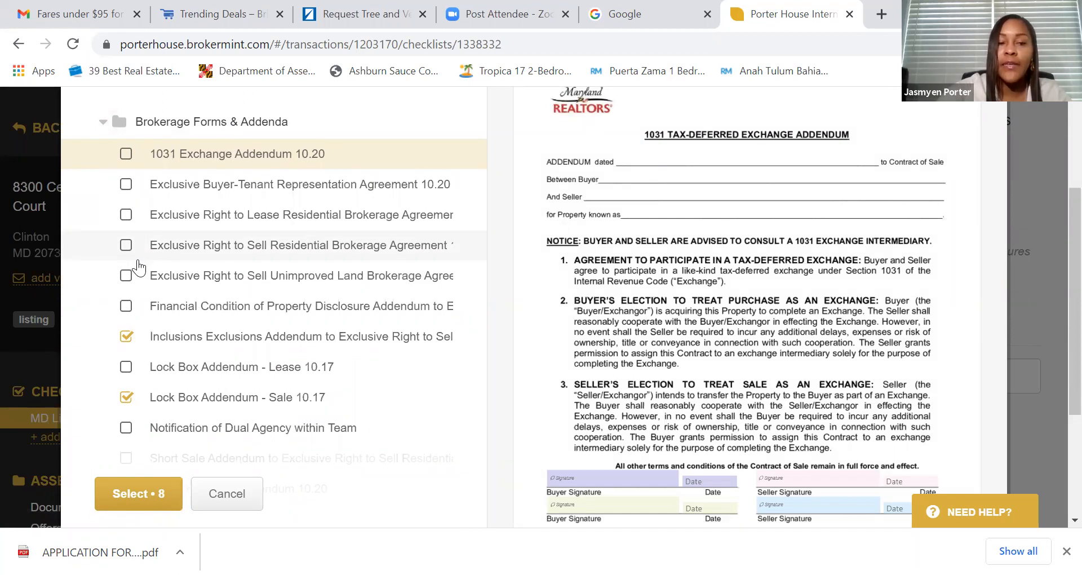
scroll(138, 268, up, 3)
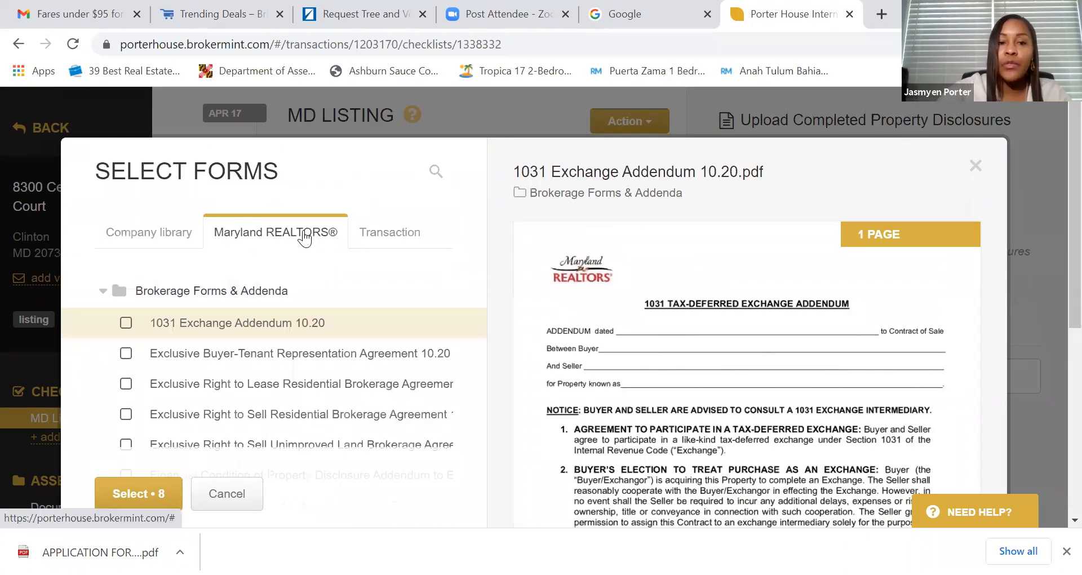
scroll(305, 237, down, 3)
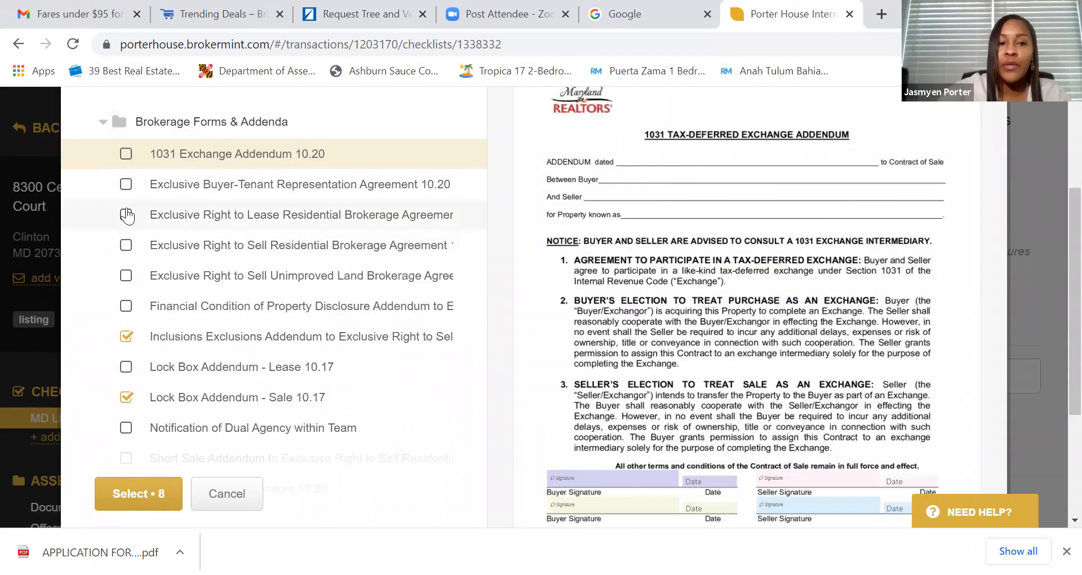
scroll(130, 260, down, 3)
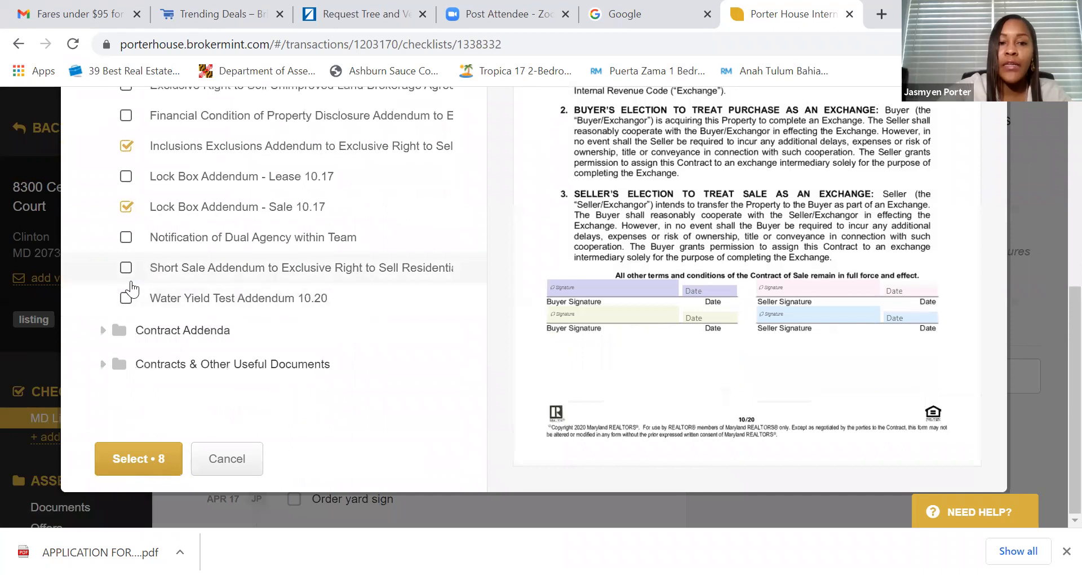
click(104, 331)
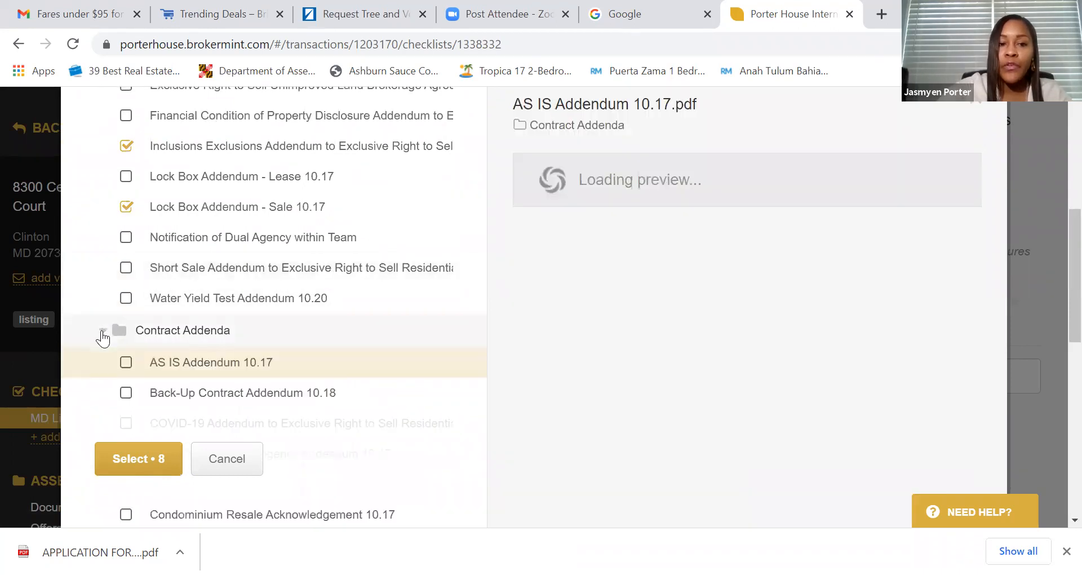
scroll(167, 321, down, 5)
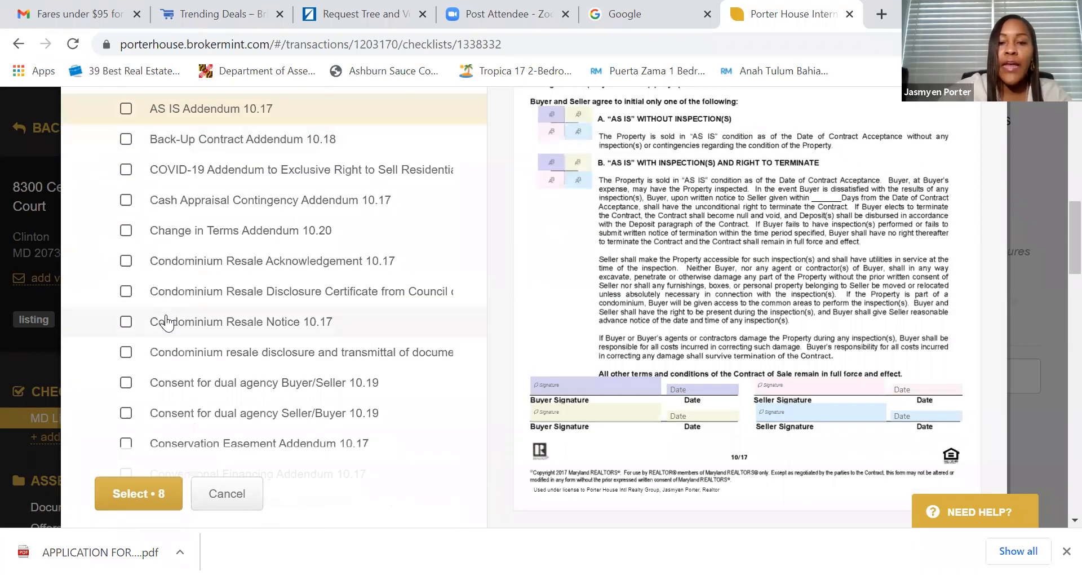
scroll(168, 321, down, 7)
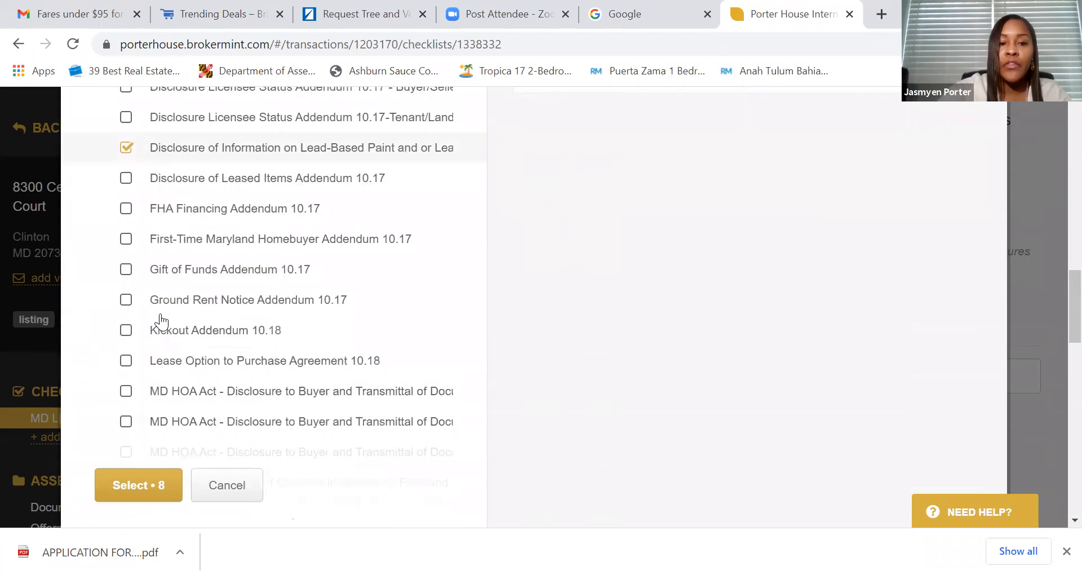
scroll(161, 321, down, 10)
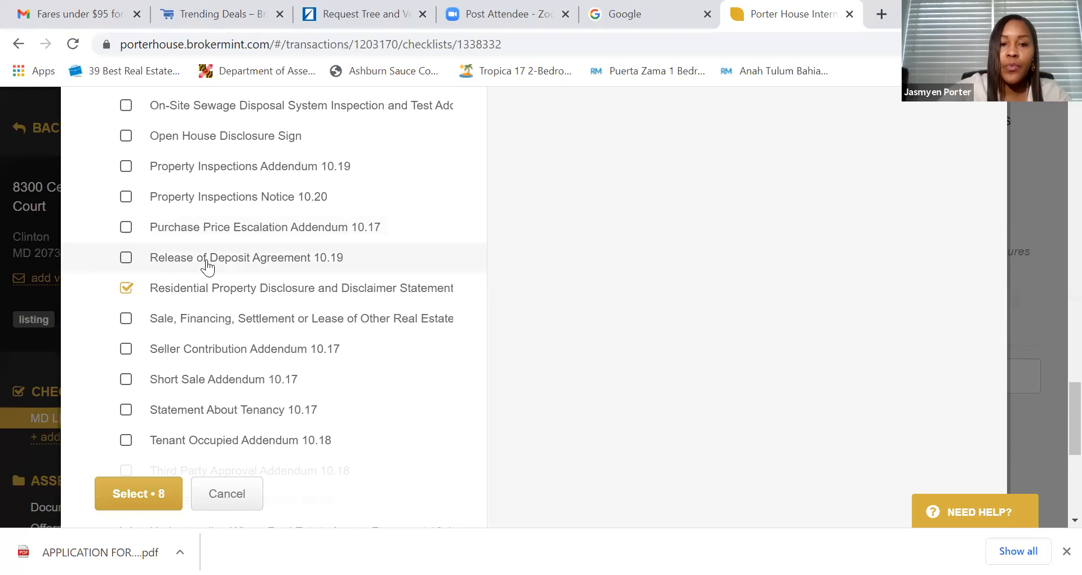
scroll(210, 270, down, 1)
scroll(211, 272, down, 1)
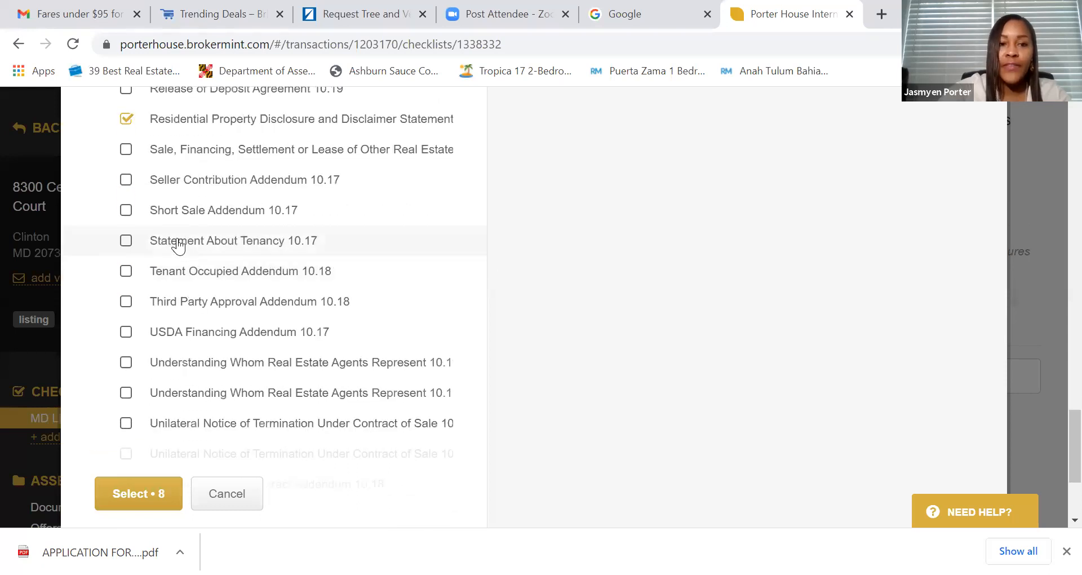
scroll(185, 252, down, 2)
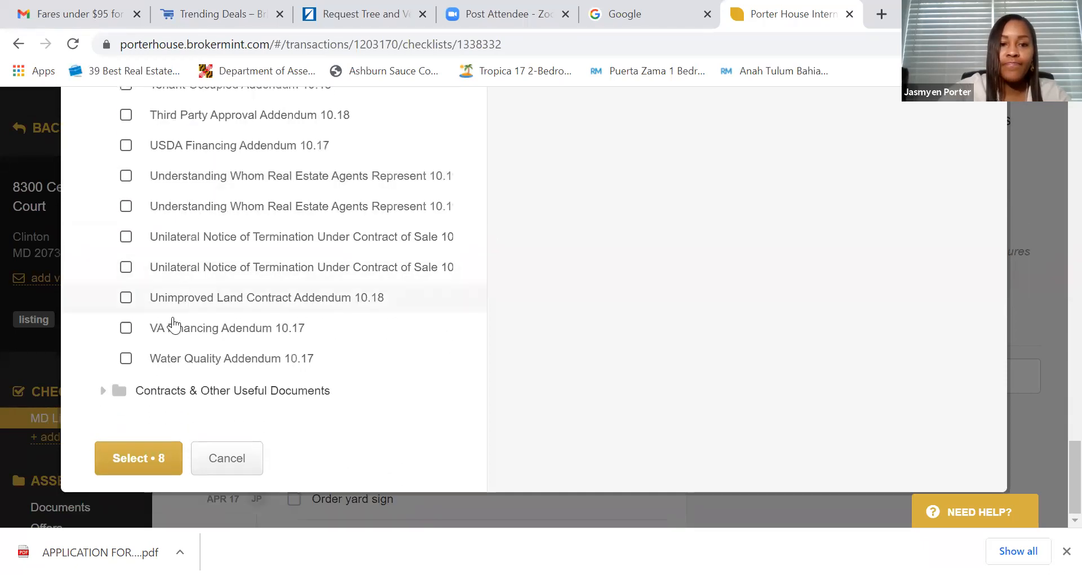
click(105, 397)
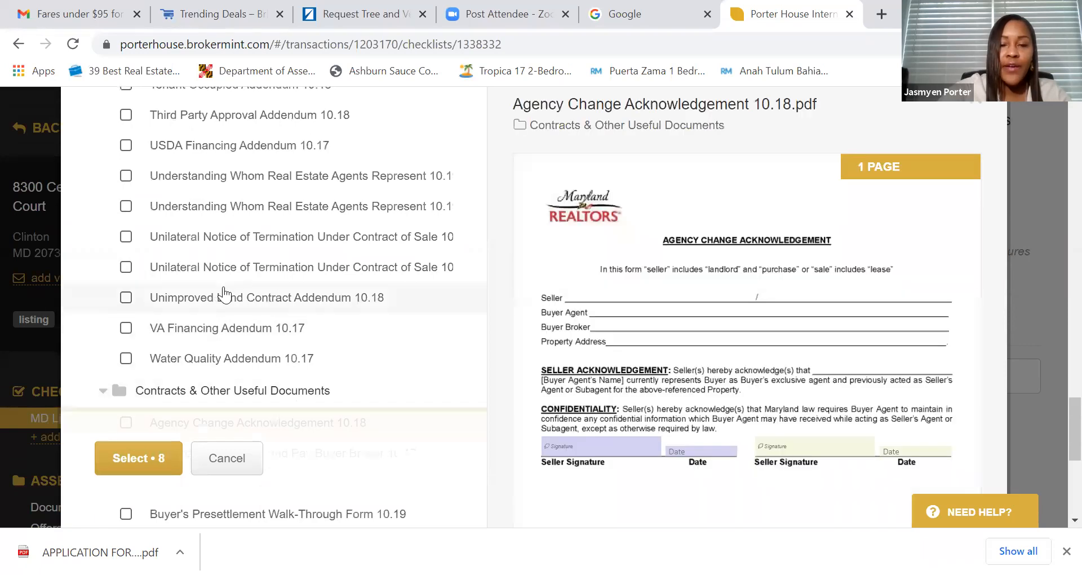
- Check Condominium Resale Notice 10.17 and add all nine selected forms to the package
scroll(265, 270, down, 4)
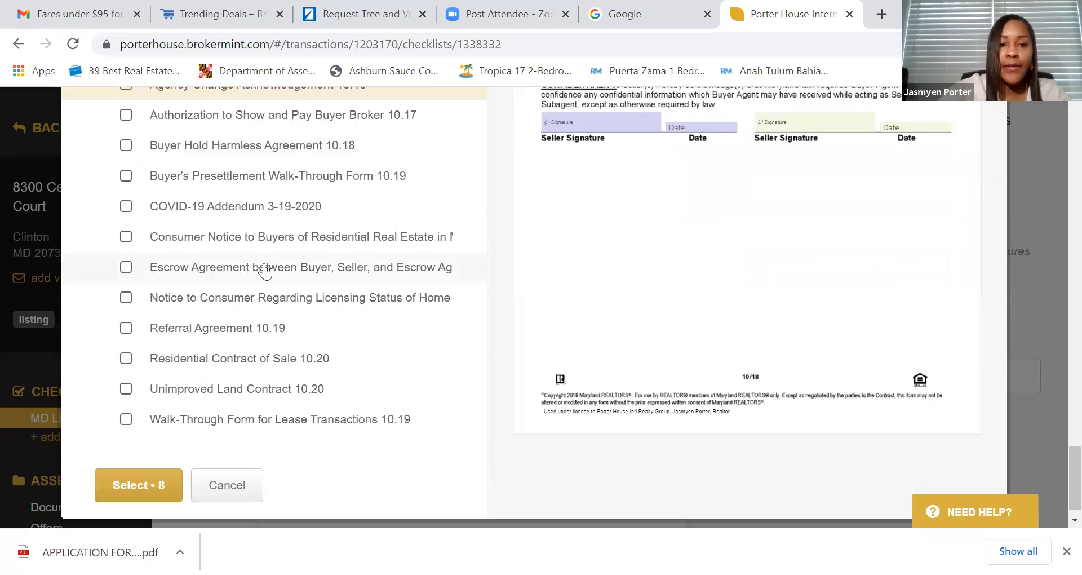
scroll(267, 272, down, 1)
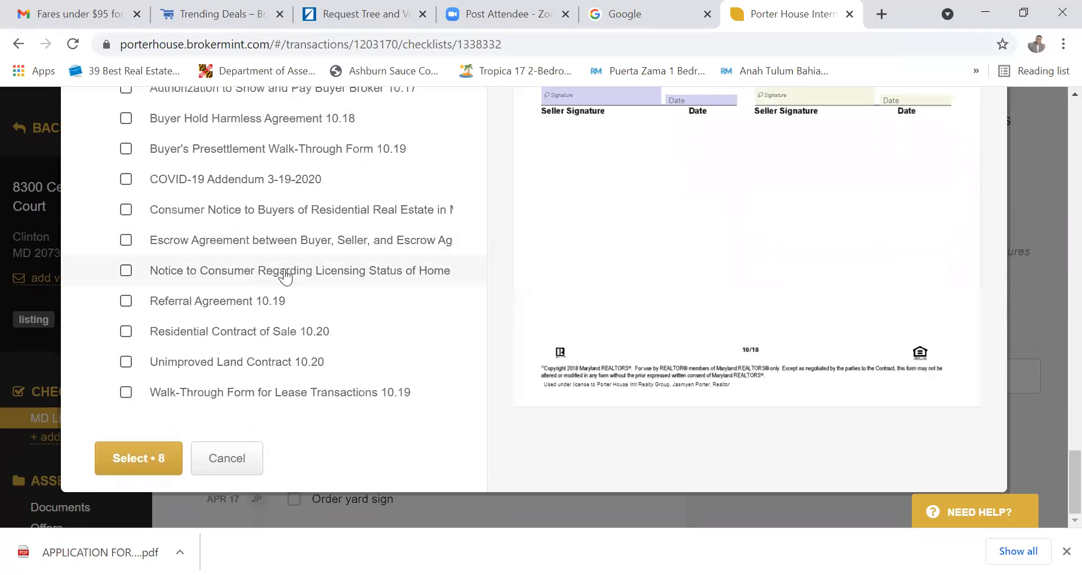
scroll(286, 276, up, 5)
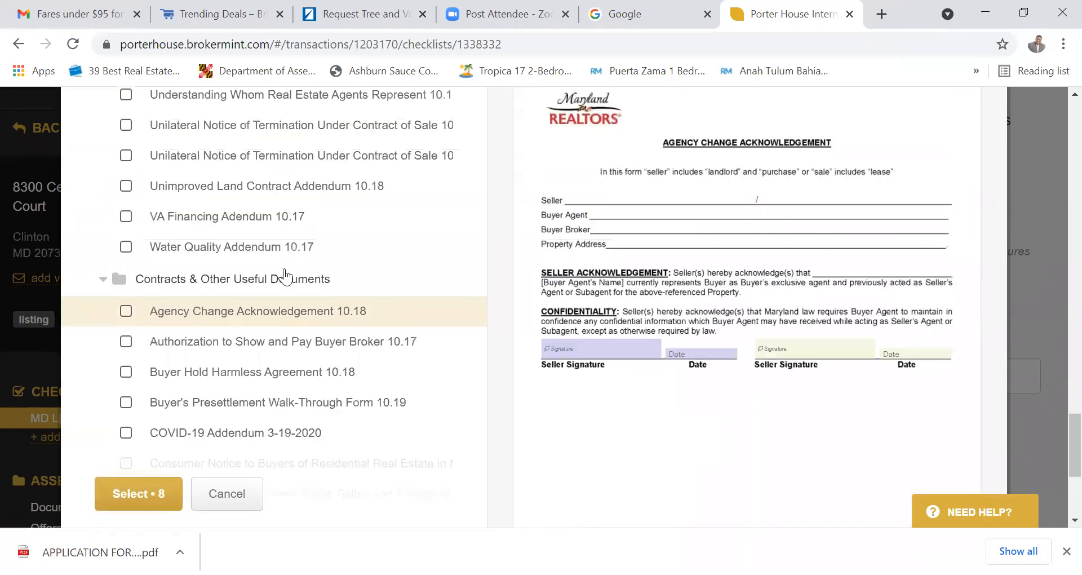
scroll(286, 276, up, 10)
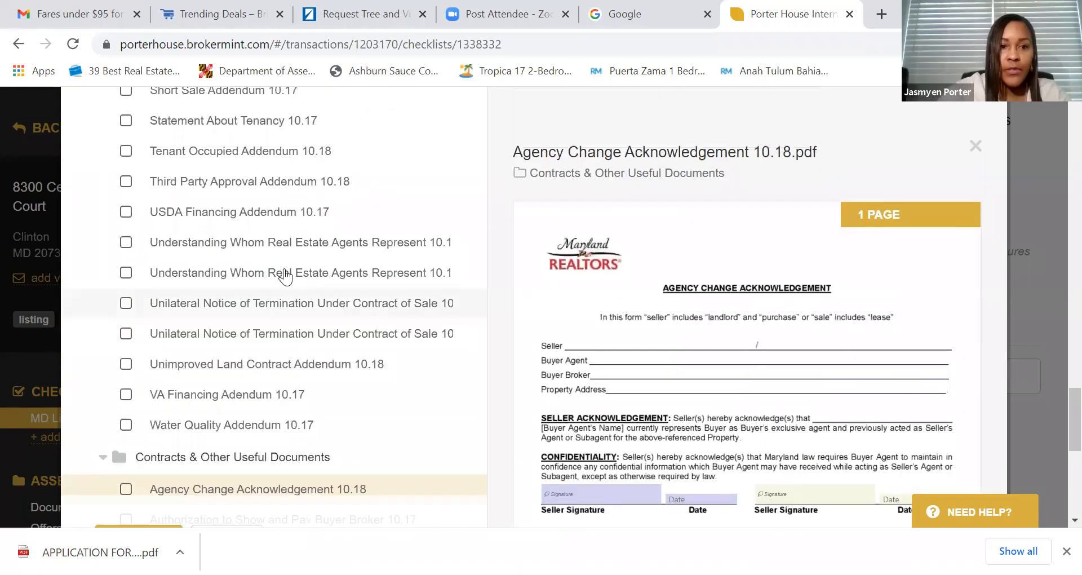
scroll(286, 276, up, 6)
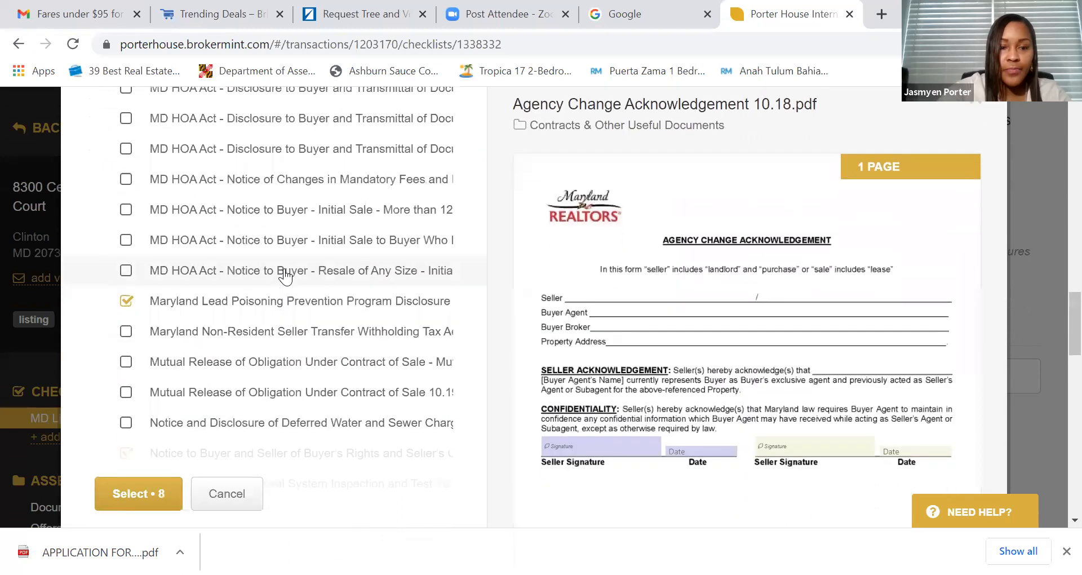
scroll(284, 275, up, 7)
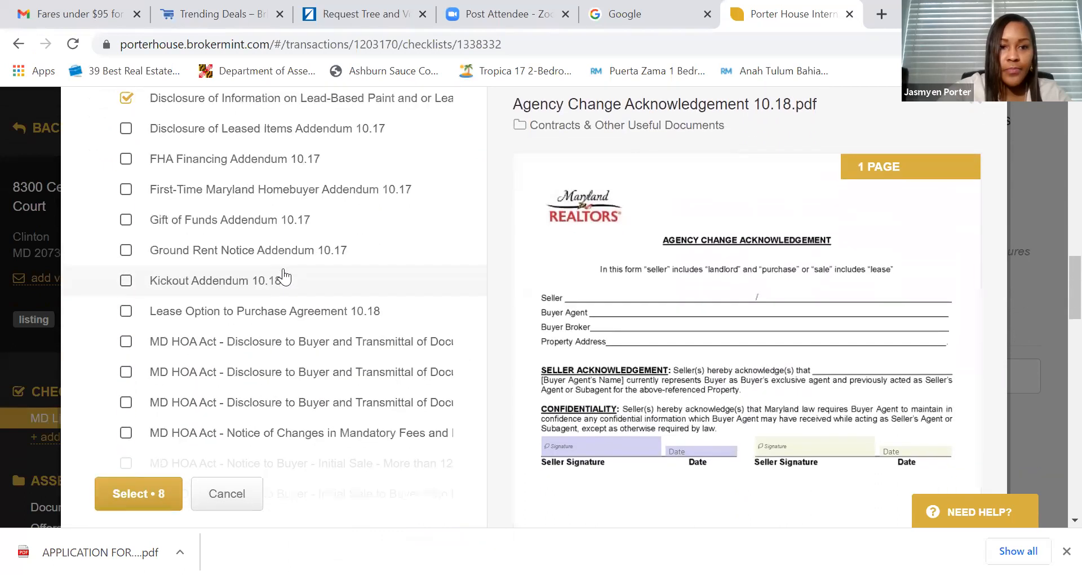
scroll(285, 275, up, 3)
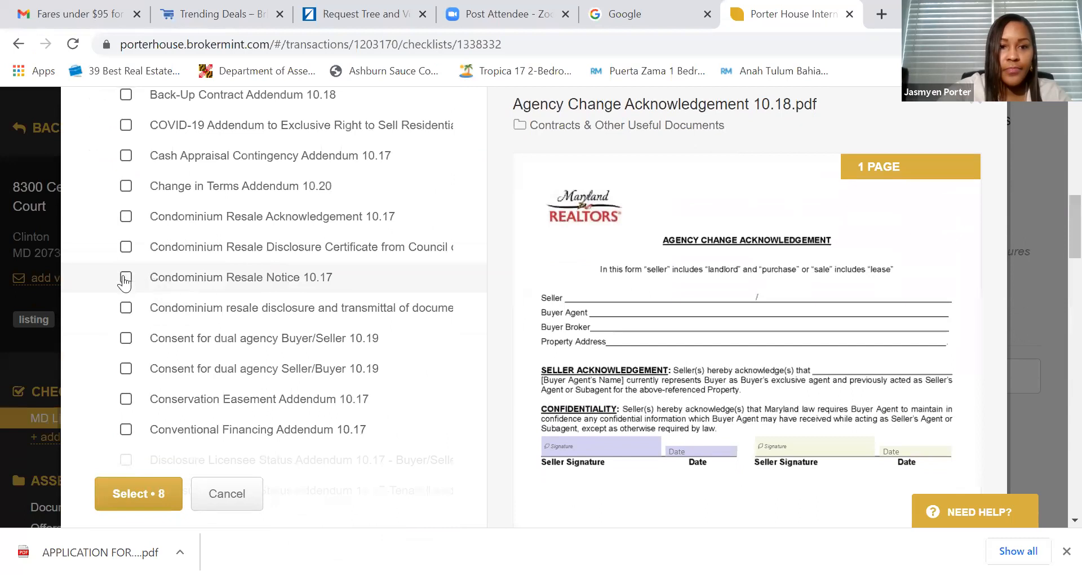
click(126, 280)
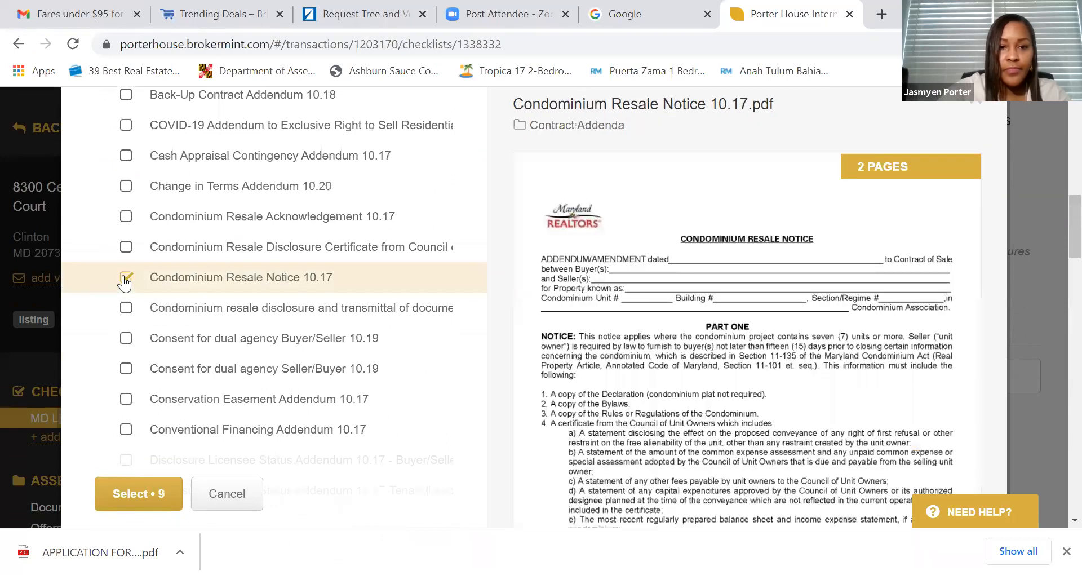
click(139, 493)
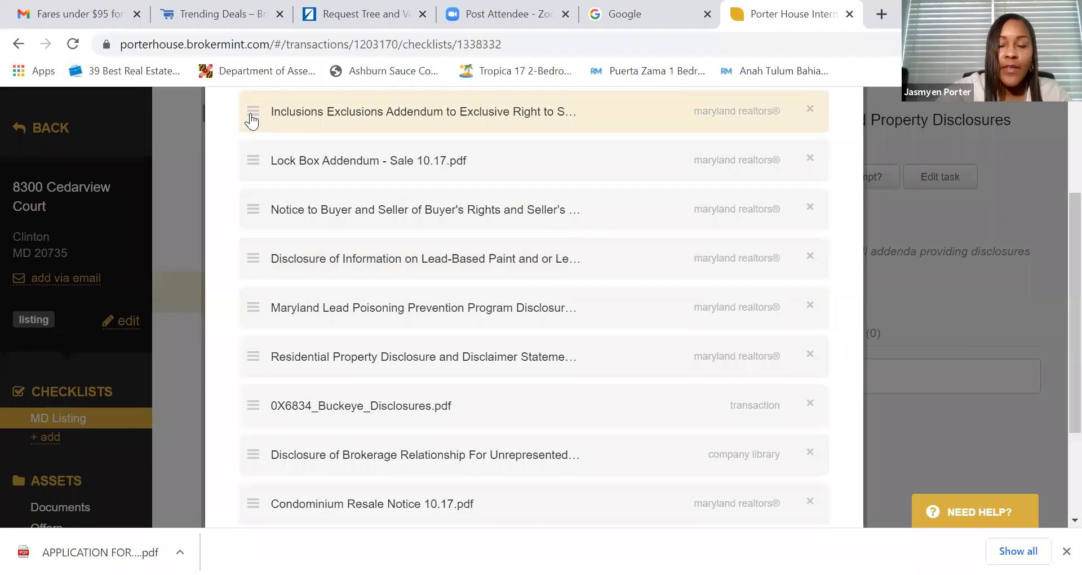
- Move the Residential Property Disclosure to the top of the package's form list
drag(254, 119, 249, 129)
mouse_move(297, 172)
mouse_down()
mouse_move(285, 113)
mouse_move(290, 179)
mouse_up()
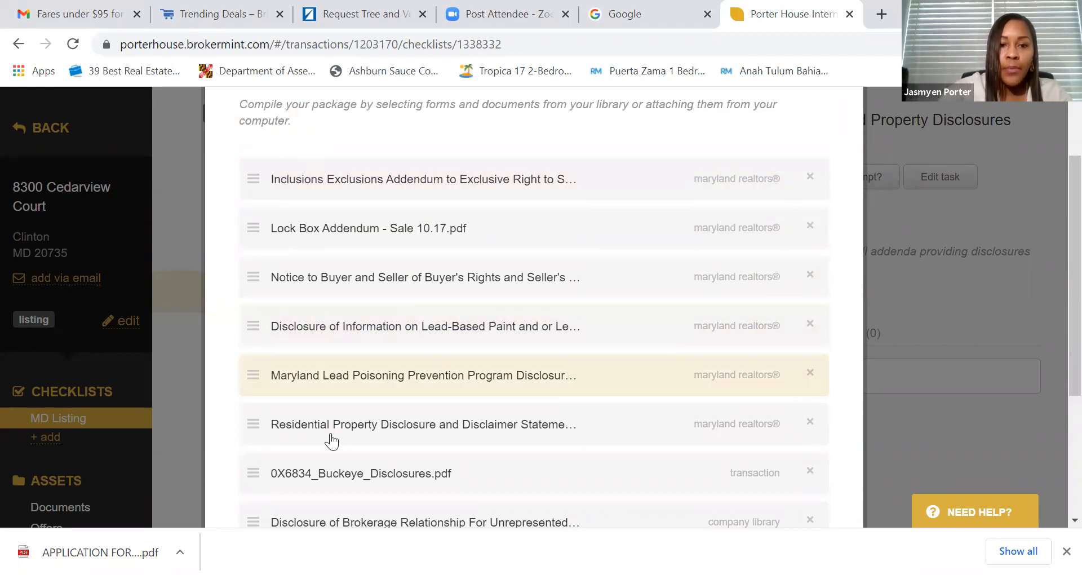
drag(331, 435, 324, 188)
scroll(331, 266, up, 3)
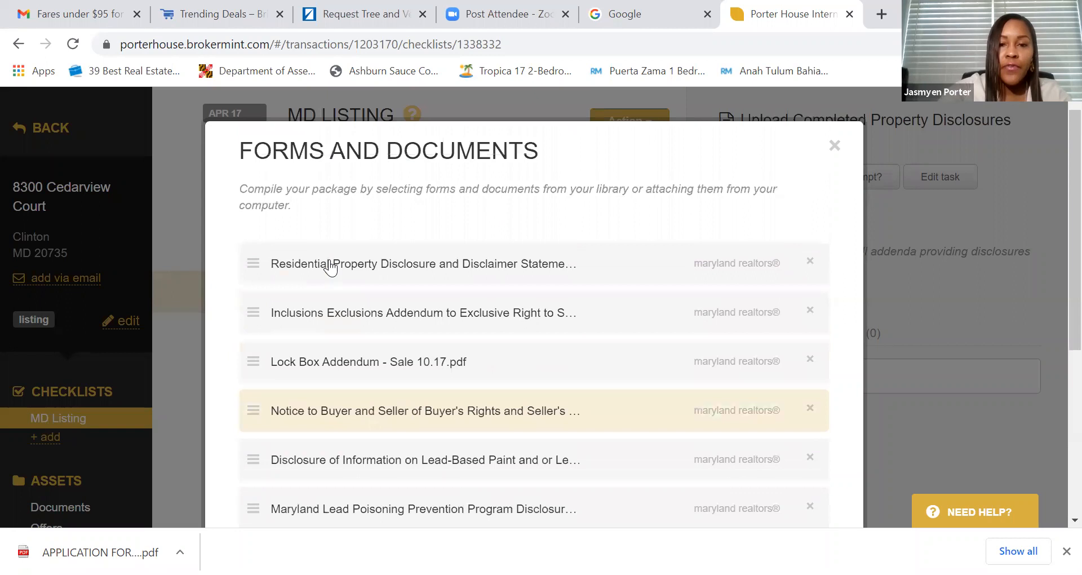
scroll(375, 282, down, 2)
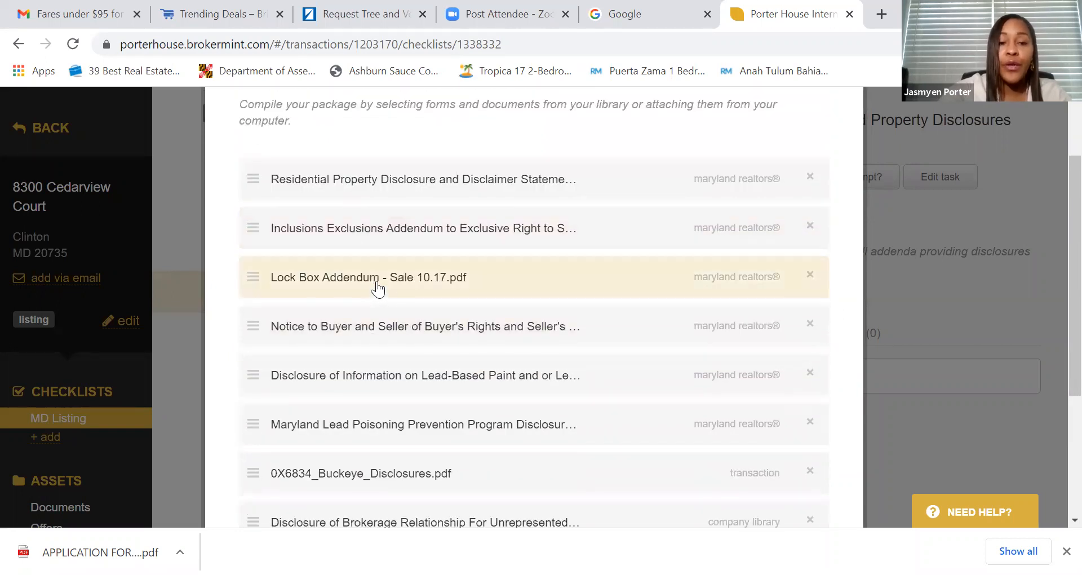
- Remove 0X6834_Buckeye_Disclosures.pdf from the package and proceed to the signers step
drag(358, 472, 358, 169)
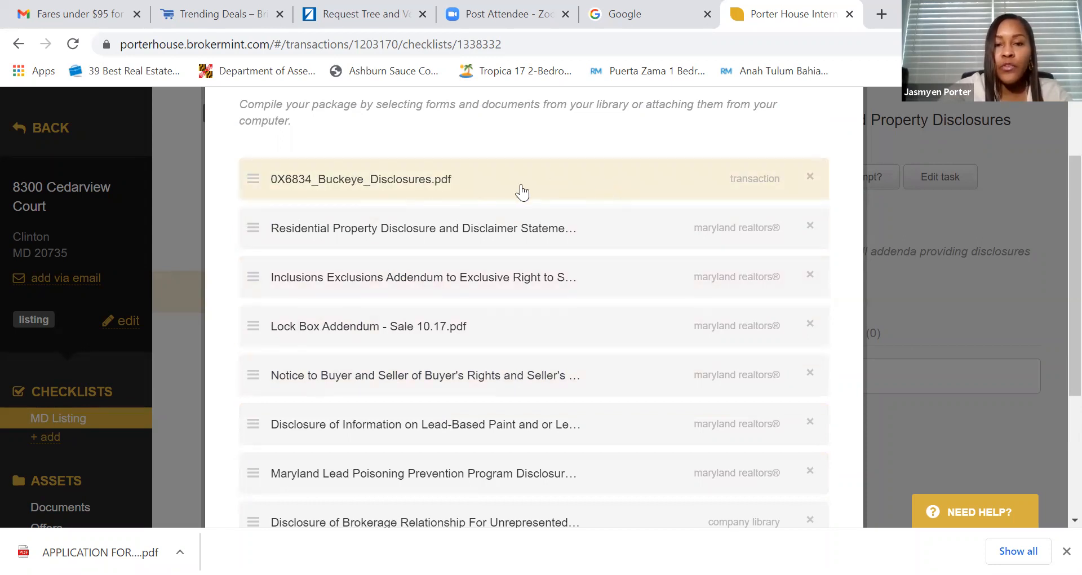
click(810, 177)
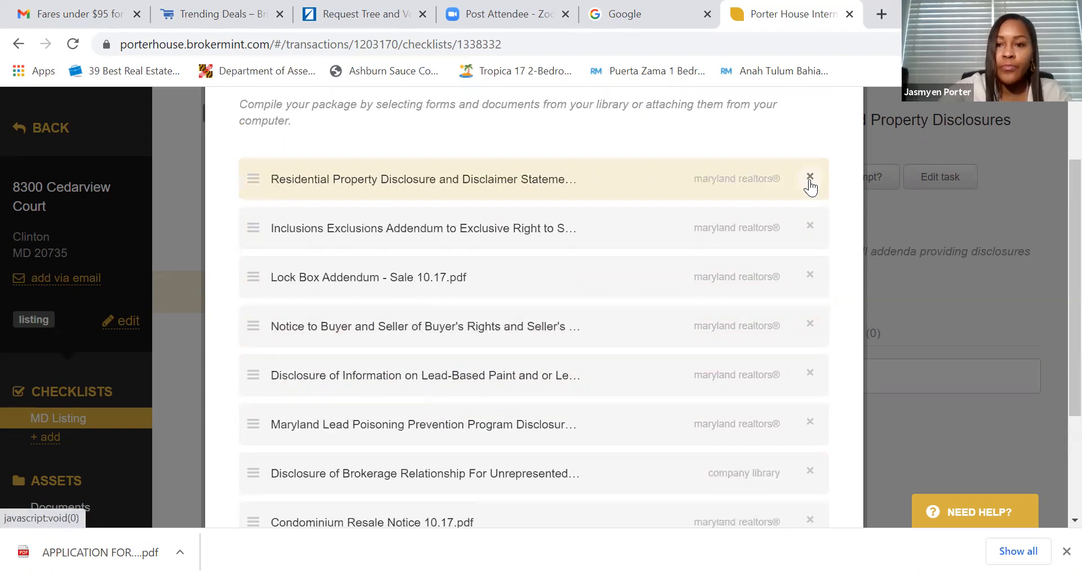
scroll(411, 266, down, 3)
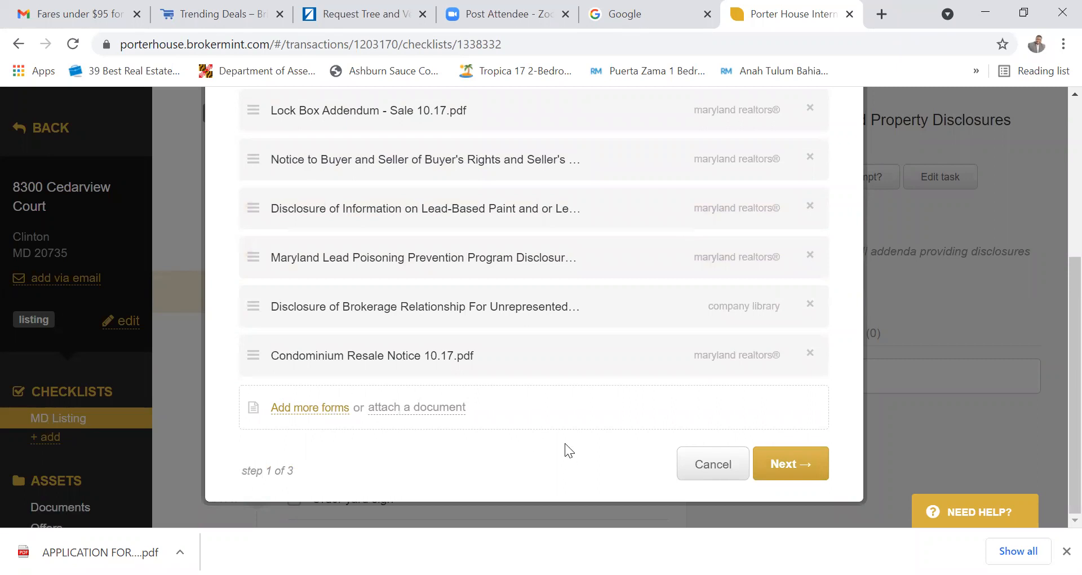
scroll(583, 454, up, 5)
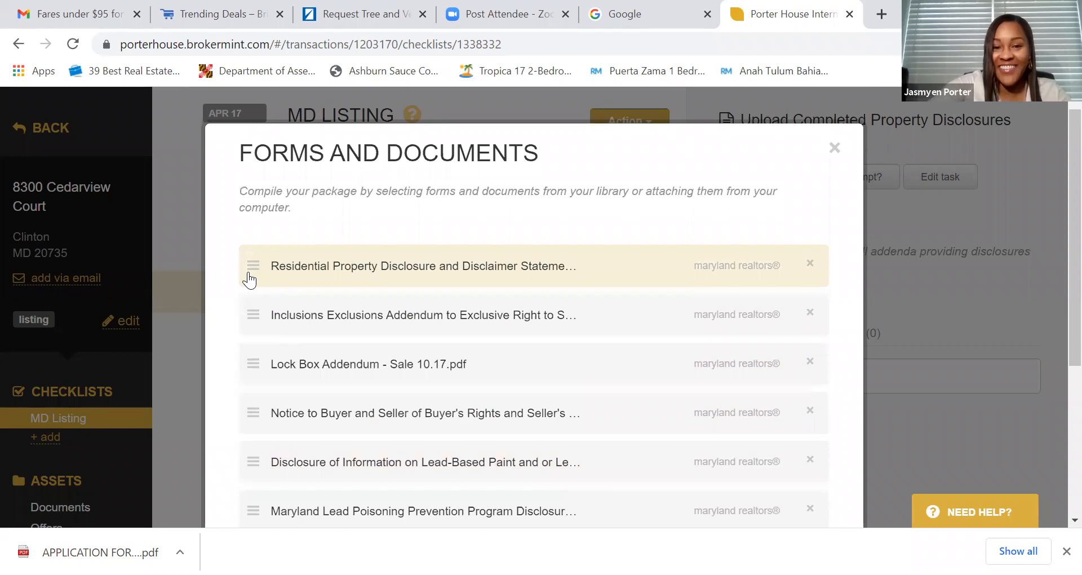
scroll(349, 289, down, 5)
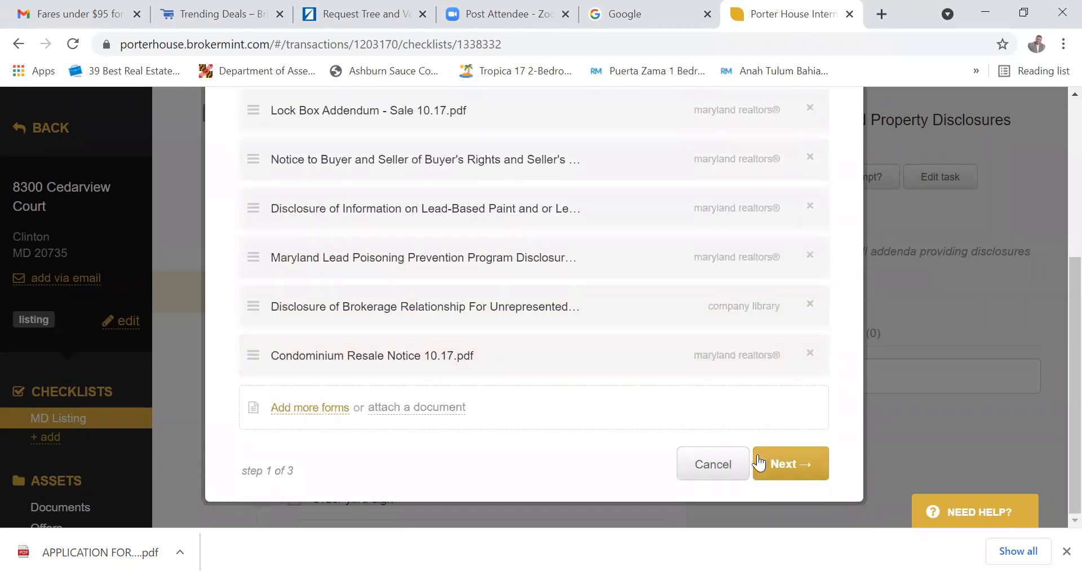
click(788, 468)
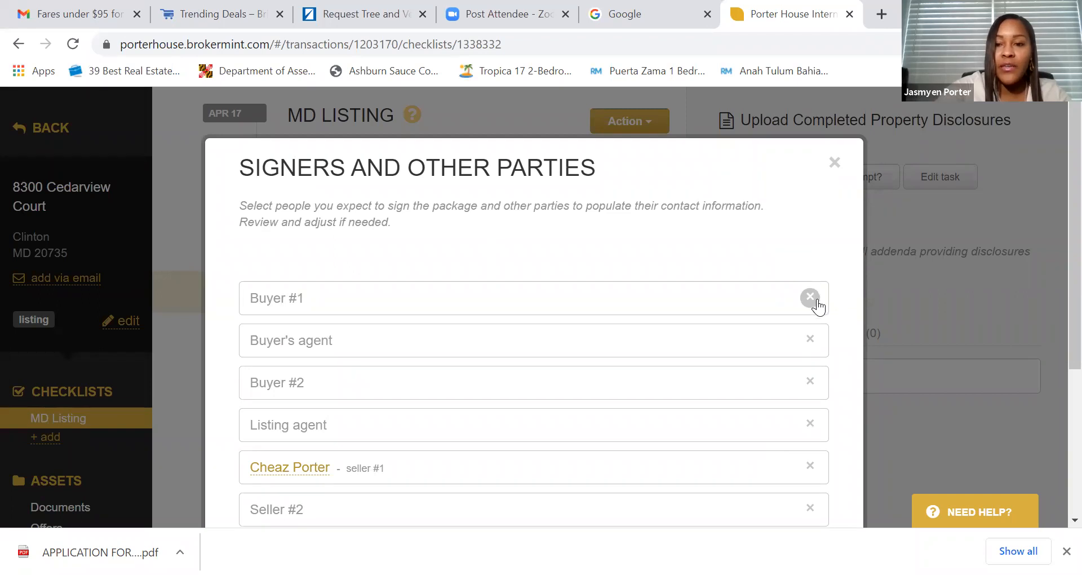
- Delete the Buyer #1, Buyer's agent and Buyer #2 signers from the package
scroll(722, 276, down, 3)
scroll(722, 275, up, 2)
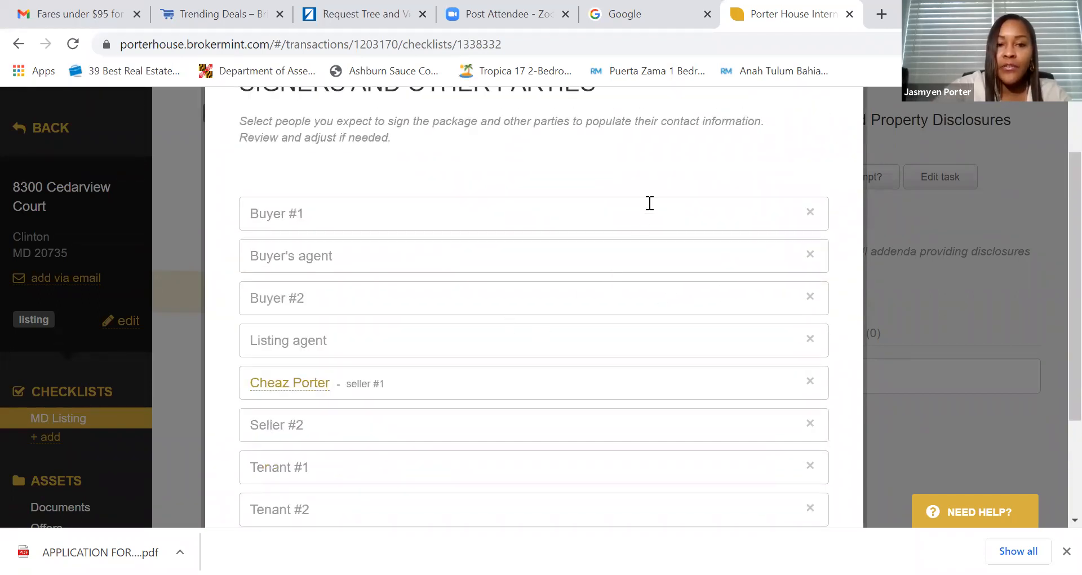
click(811, 213)
click(398, 273)
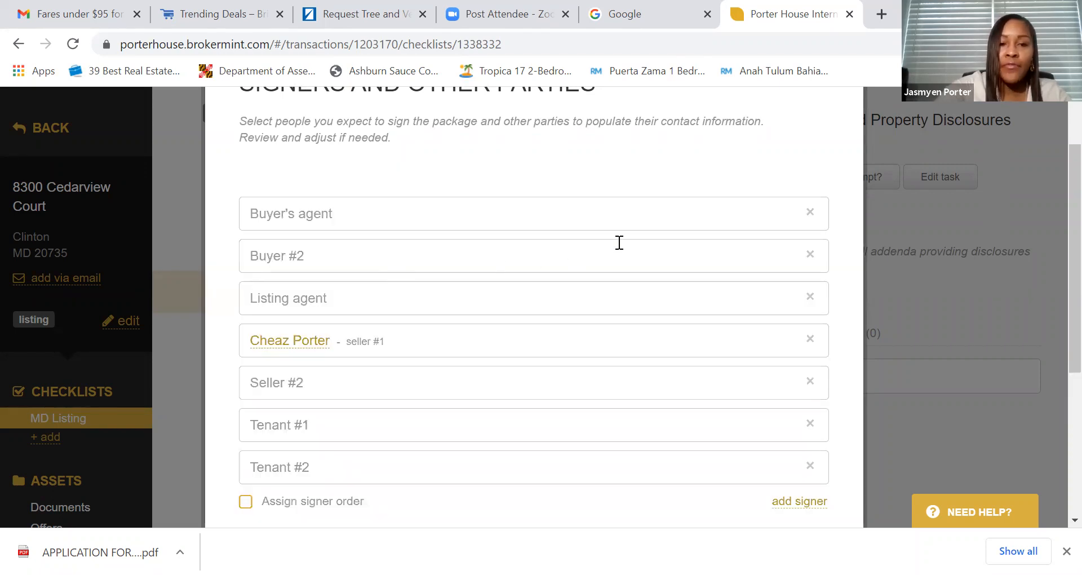
click(811, 215)
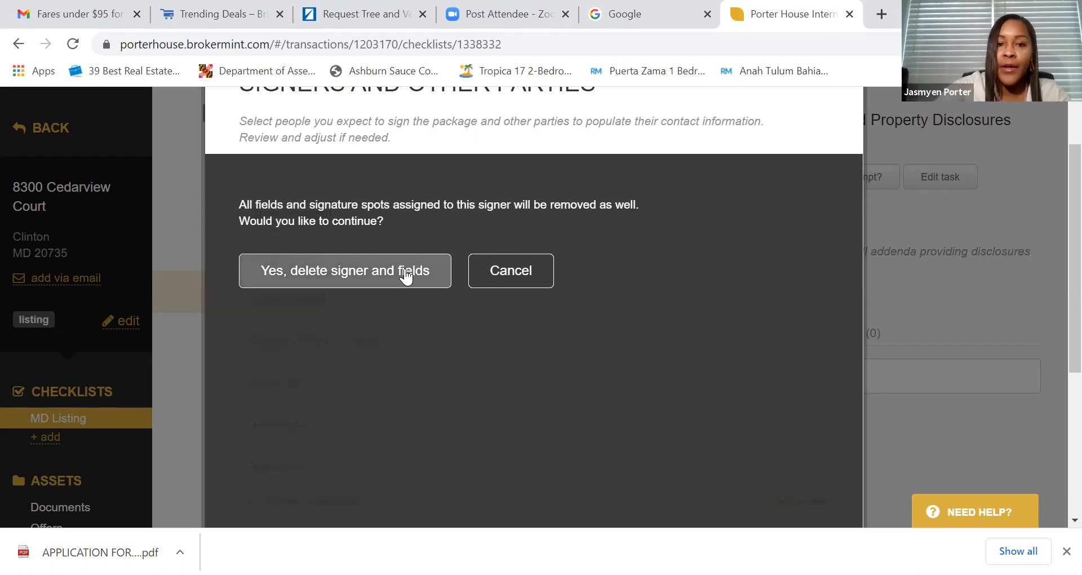
click(407, 272)
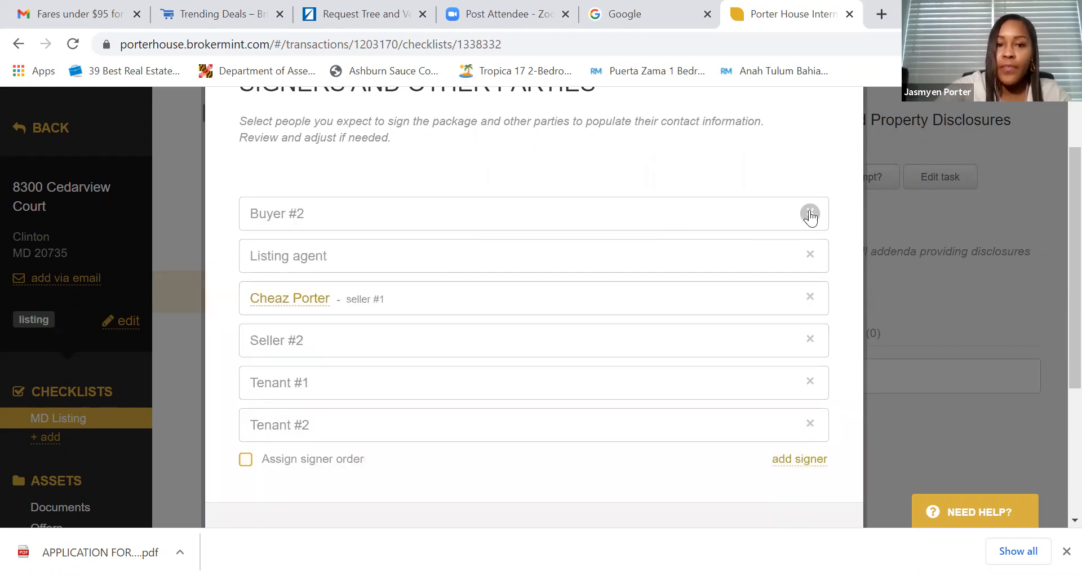
click(811, 212)
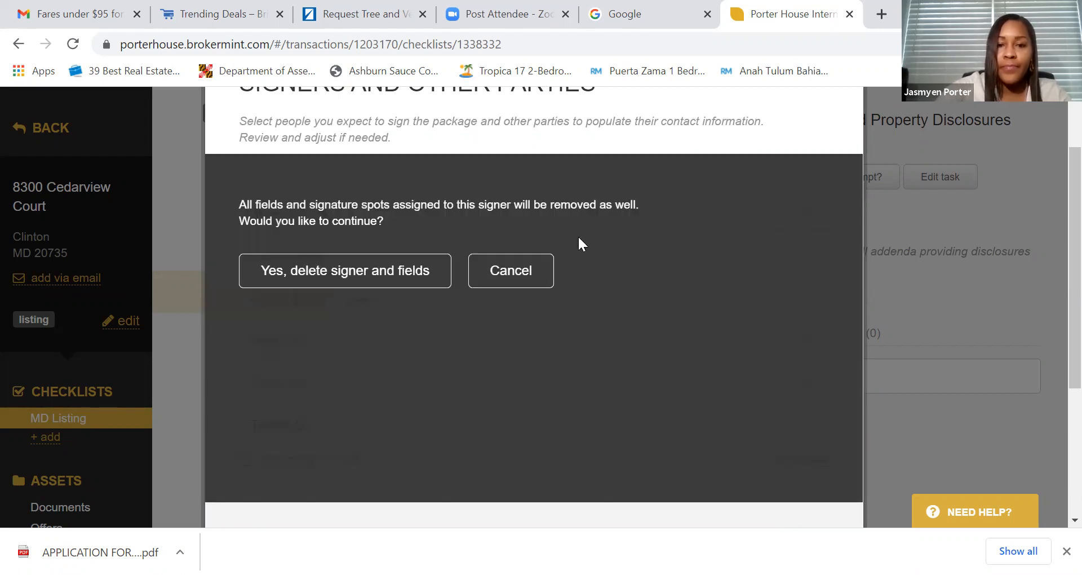
click(405, 270)
- Assign the matching user as the listing agent by searching their name
click(454, 218)
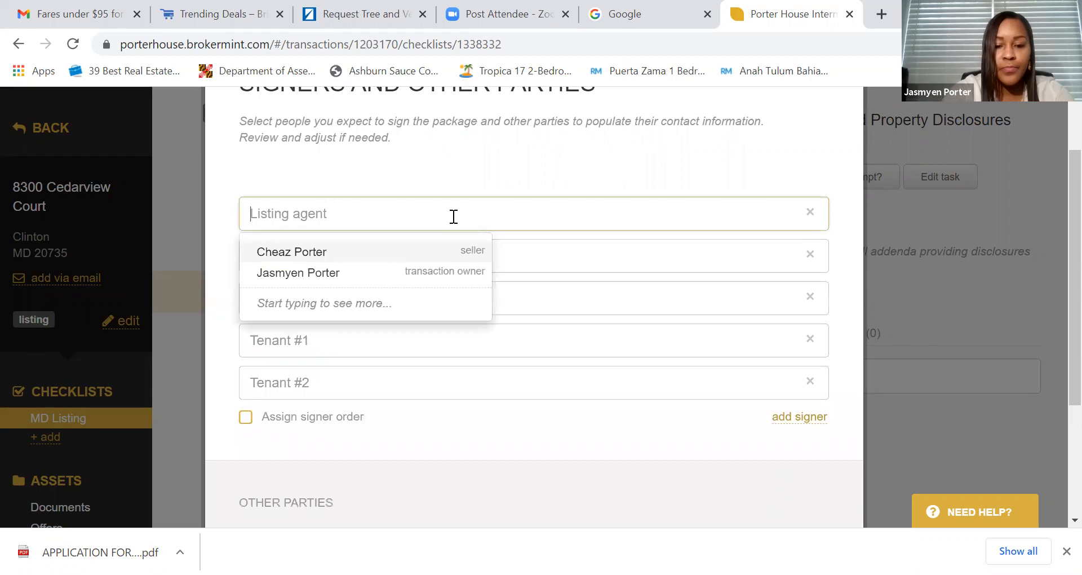
text(Telita)
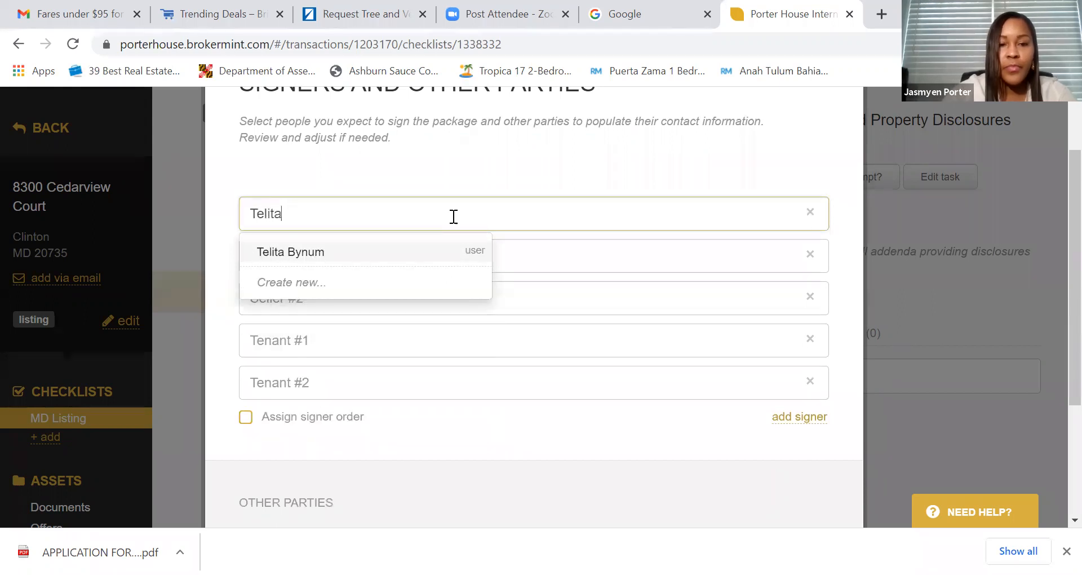
click(430, 250)
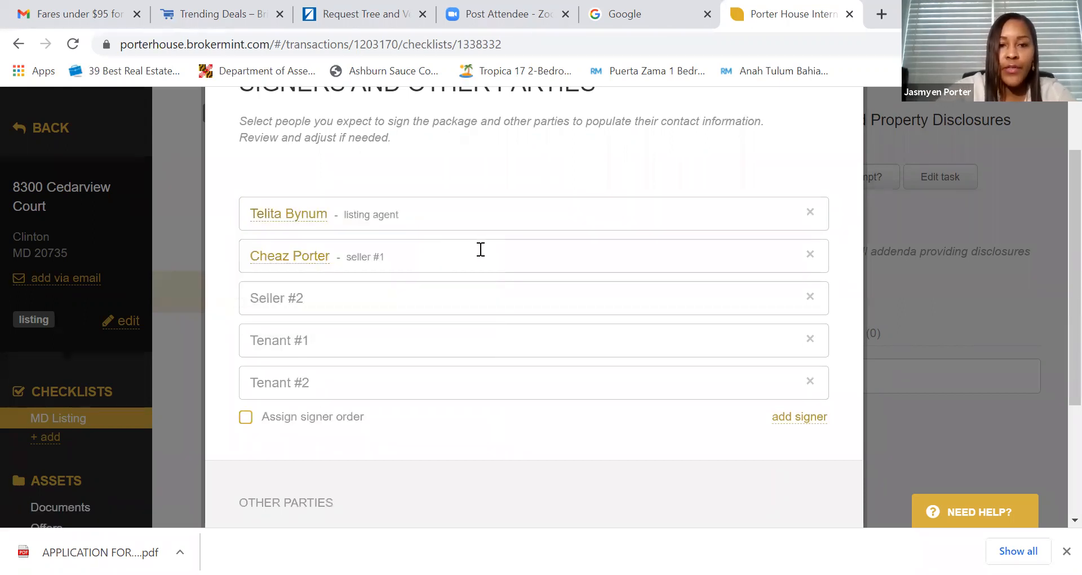
- Delete the Seller #2, Tenant #1 and Tenant #2 signers
scroll(480, 249, down, 1)
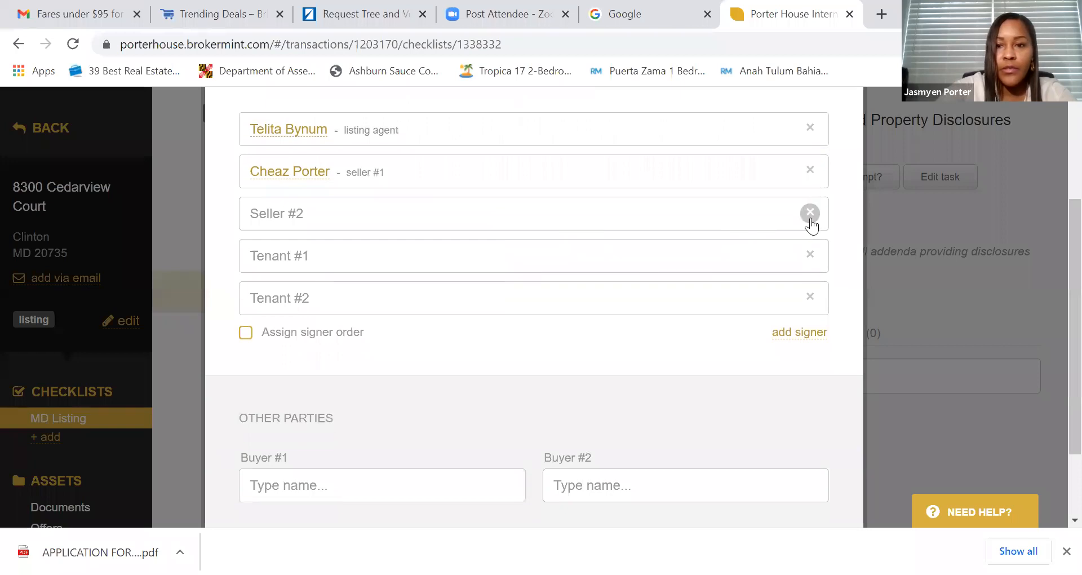
click(809, 214)
click(406, 189)
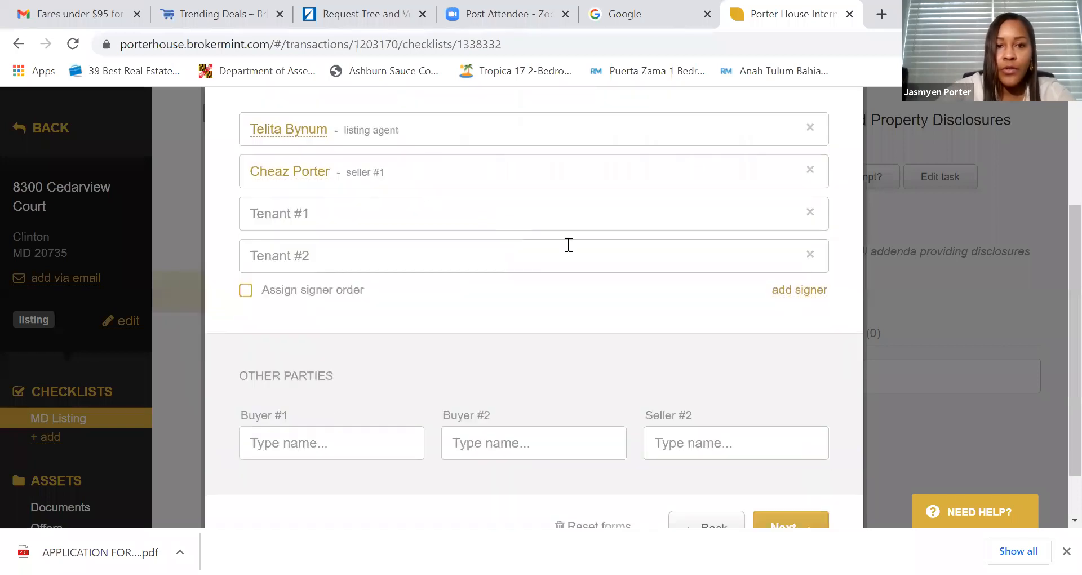
click(811, 213)
click(420, 192)
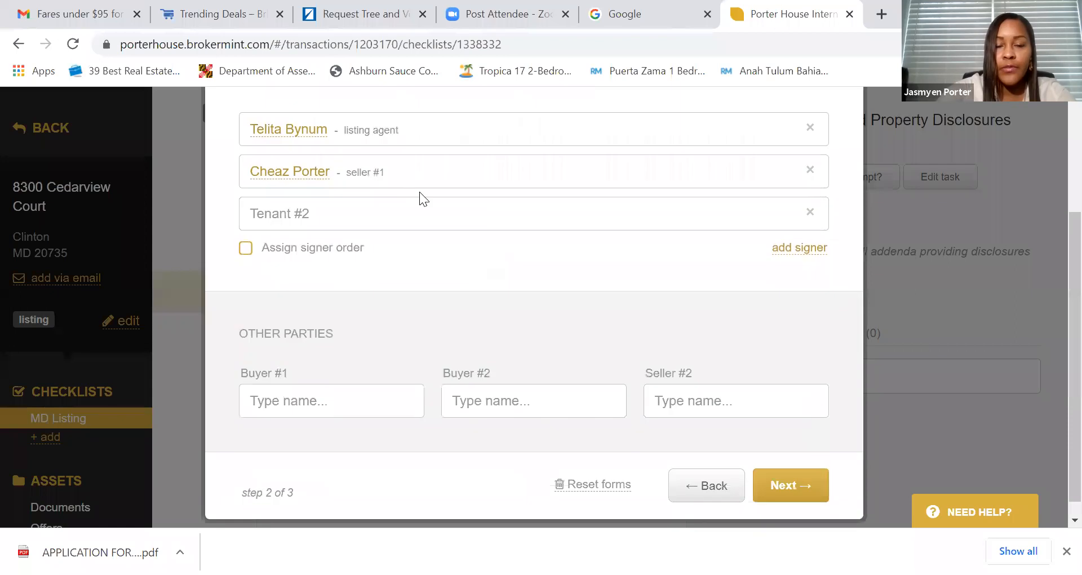
click(810, 213)
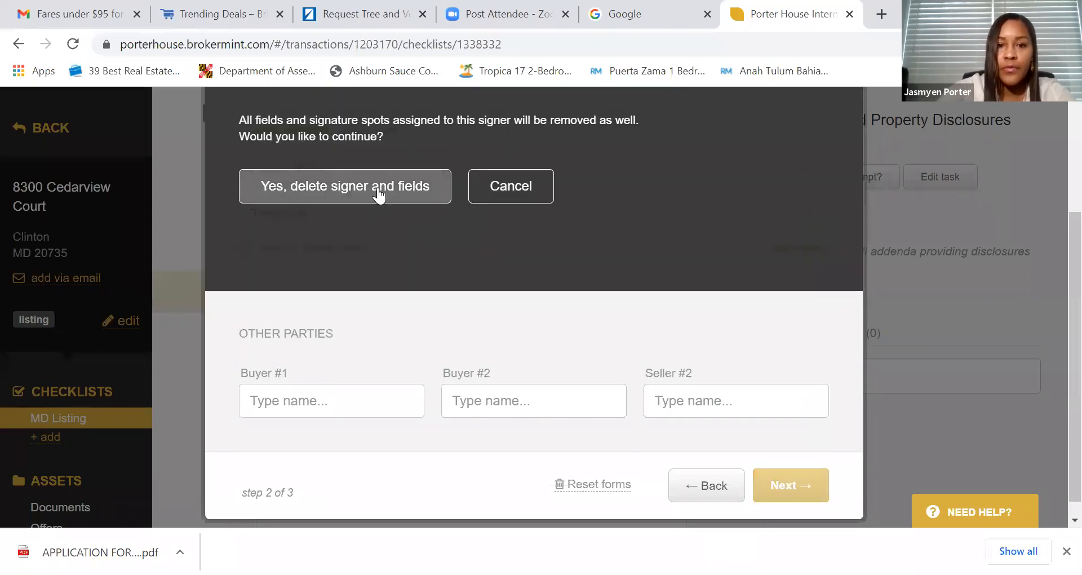
click(379, 193)
- Enable signer order with the seller signing before the listing agent, then continue
click(246, 232)
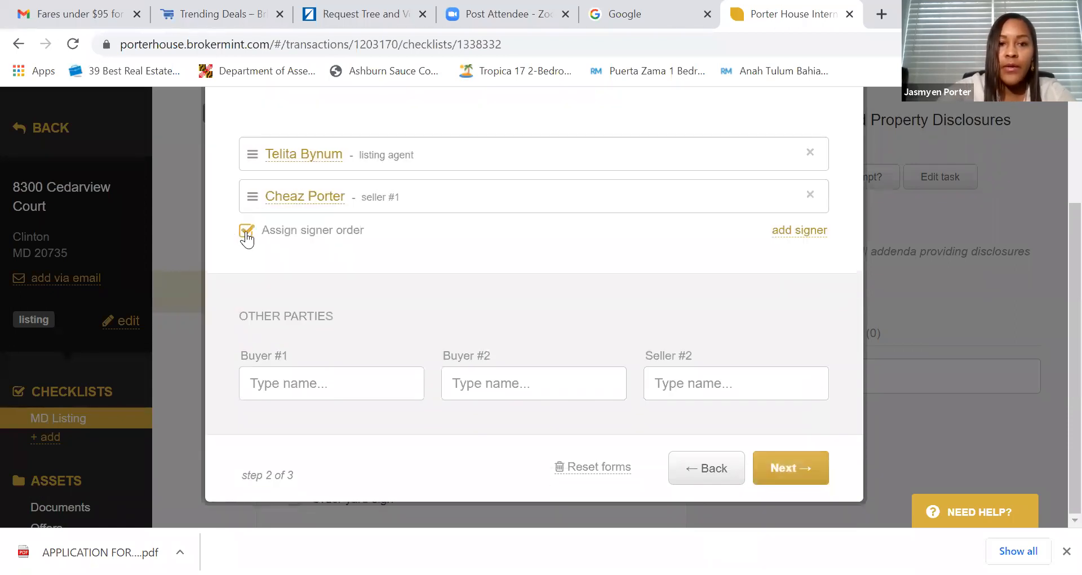
drag(251, 198, 255, 176)
drag(249, 237, 252, 195)
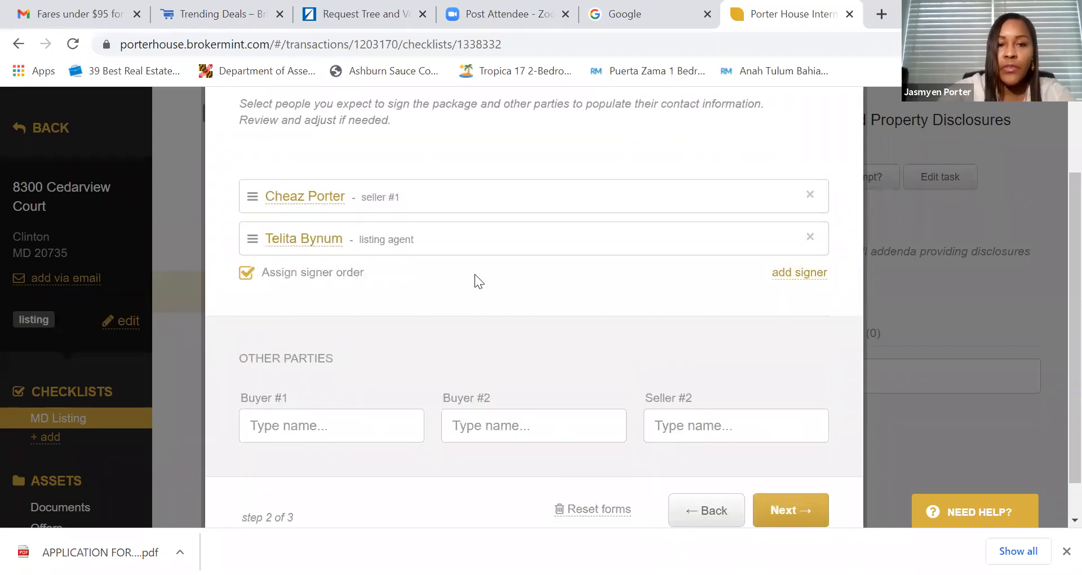
scroll(495, 286, down, 1)
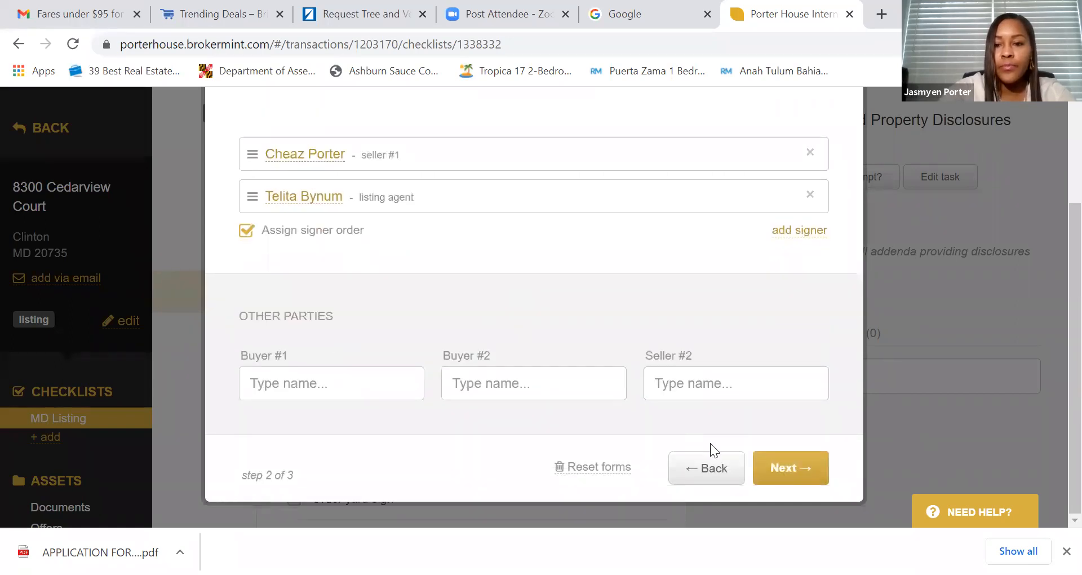
click(779, 467)
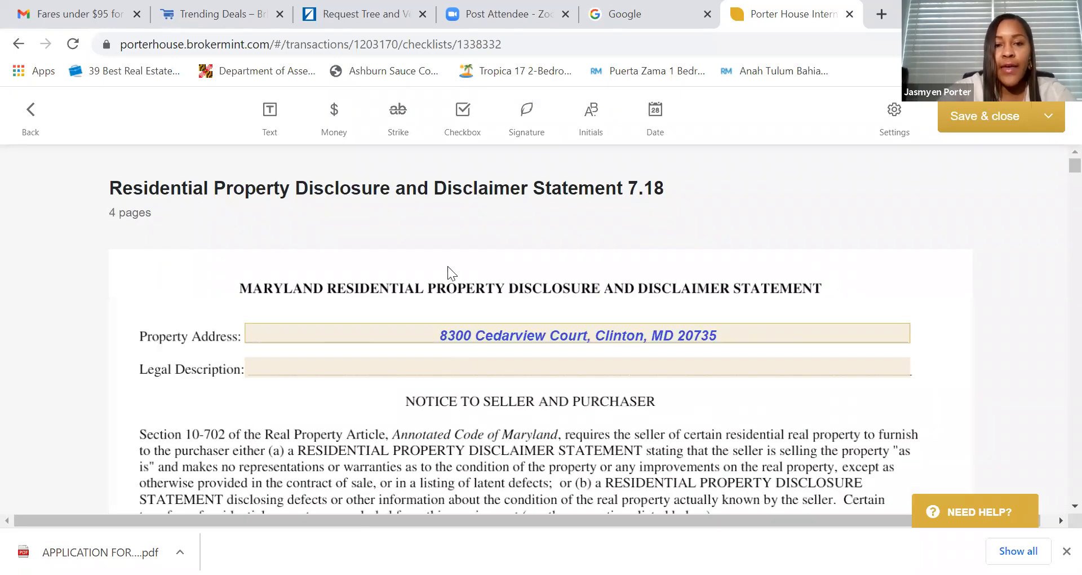
scroll(455, 271, down, 10)
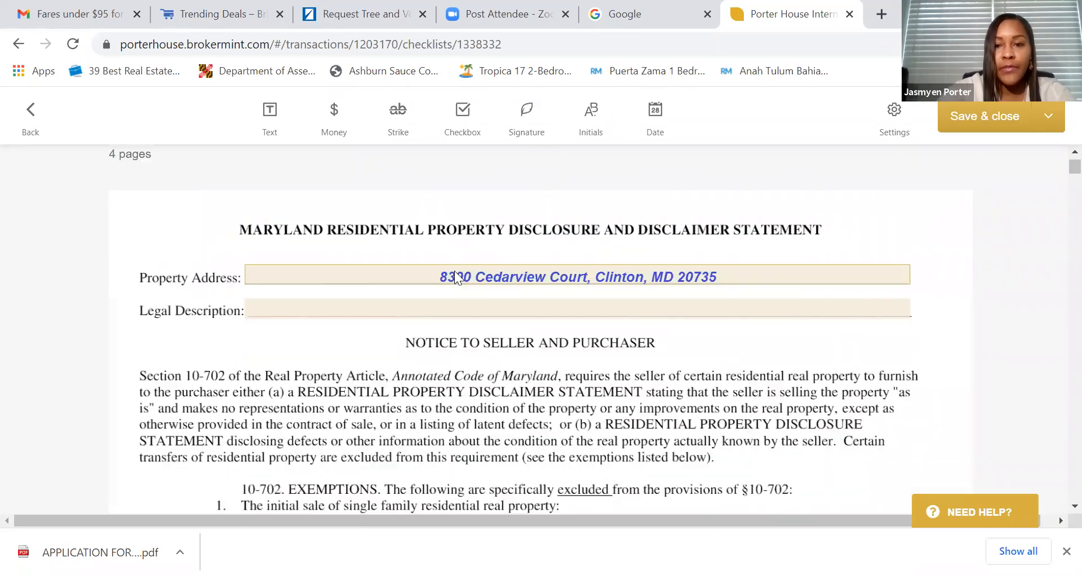
scroll(455, 271, down, 5)
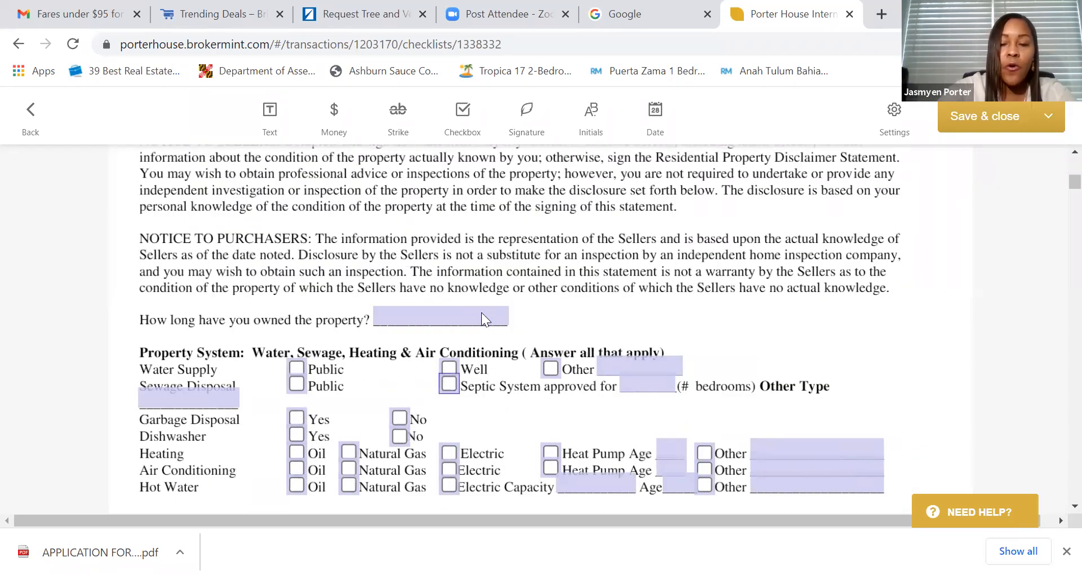
scroll(572, 367, up, 1)
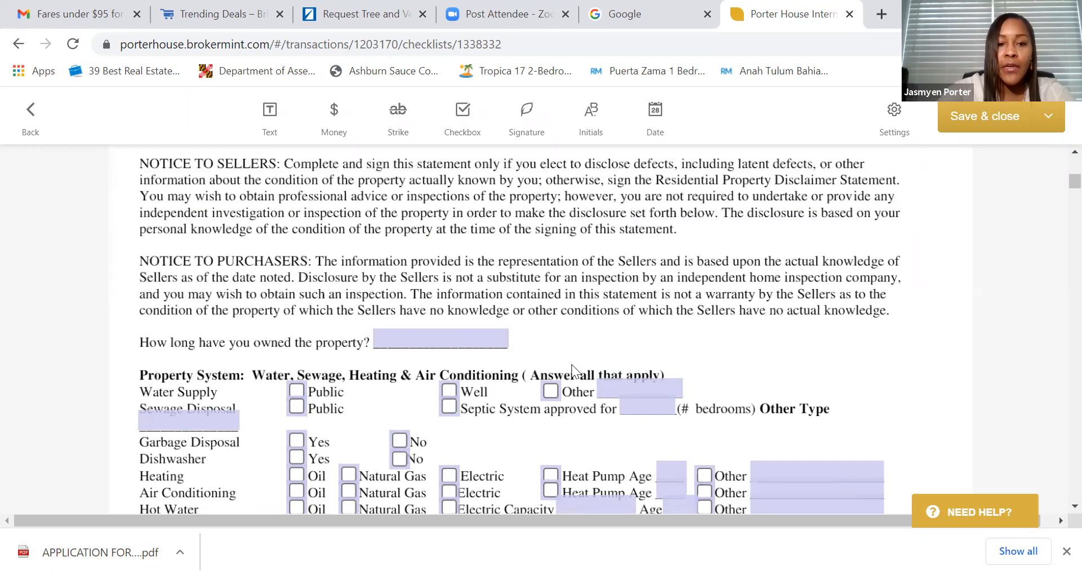
scroll(572, 365, up, 15)
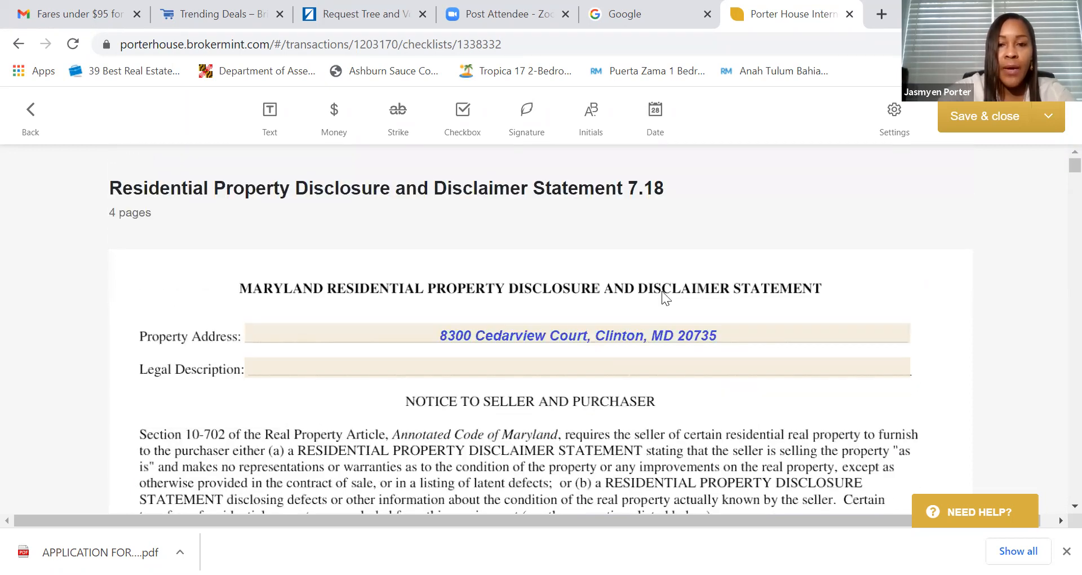
scroll(720, 319, down, 3)
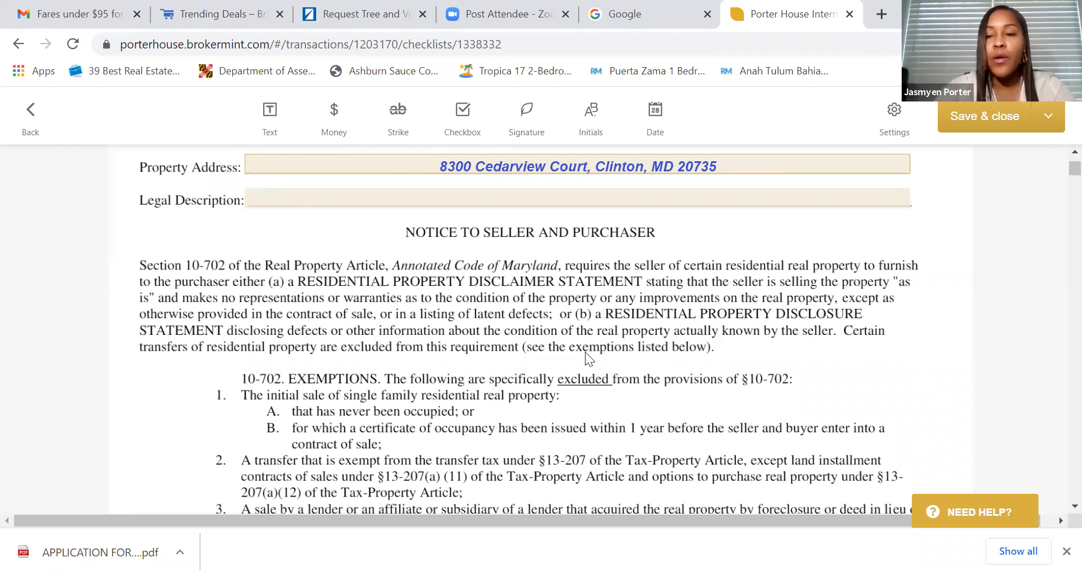
scroll(586, 361, down, 12)
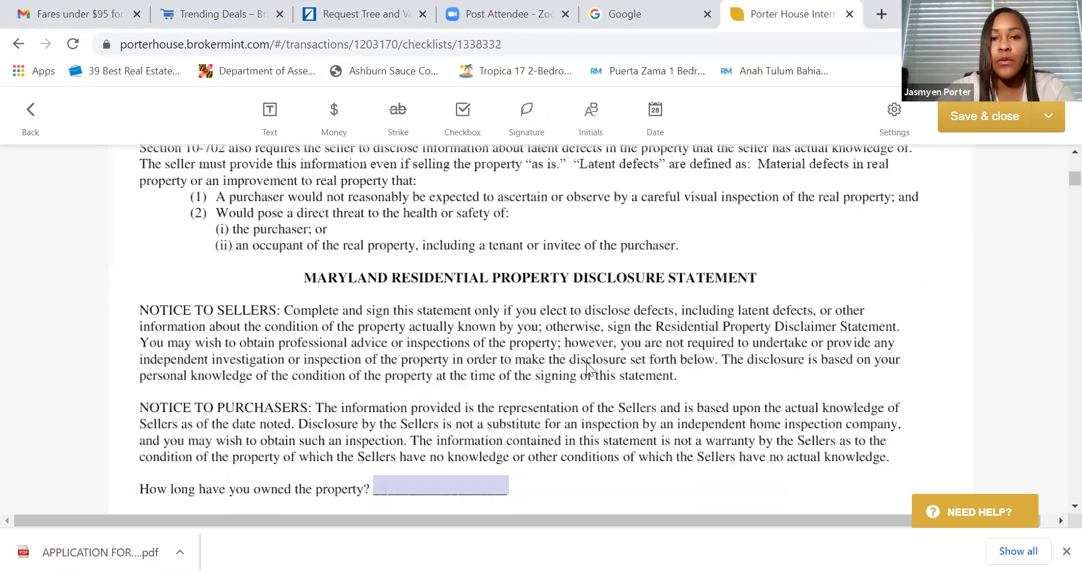
scroll(587, 362, down, 3)
click(415, 317)
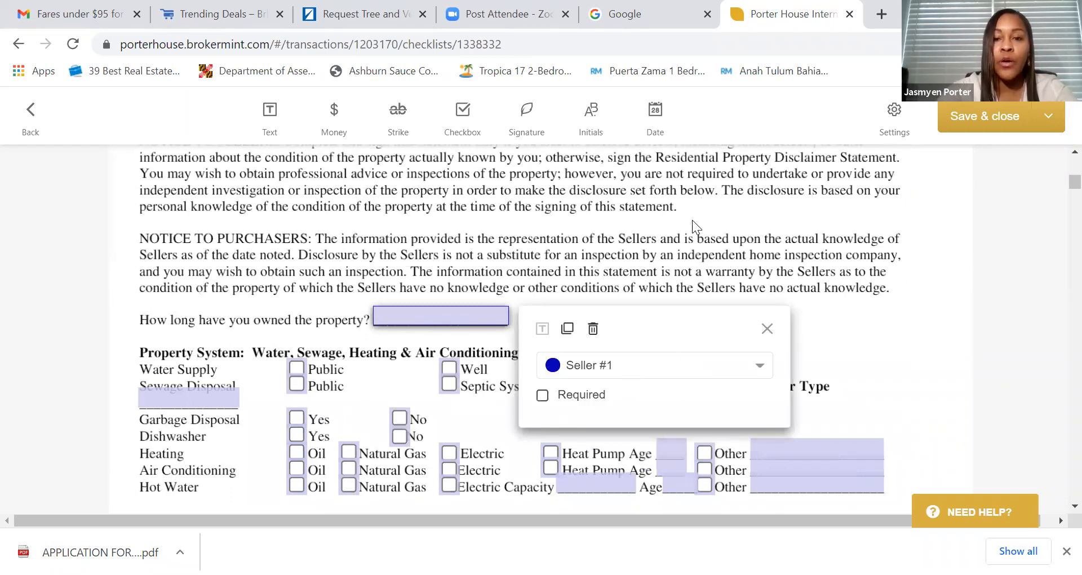
scroll(678, 262, down, 10)
scroll(657, 278, down, 15)
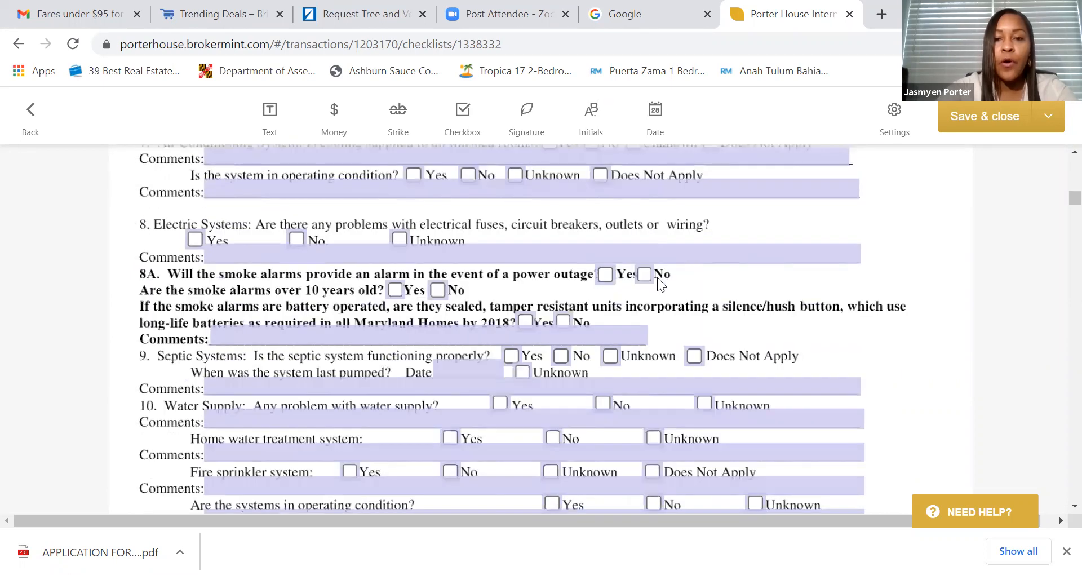
scroll(658, 277, down, 15)
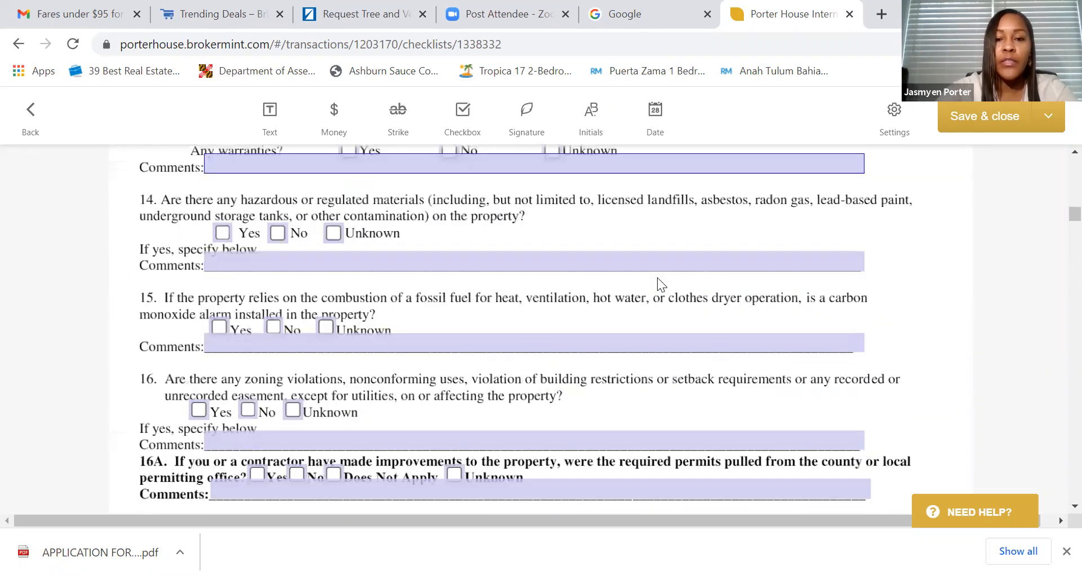
scroll(657, 276, down, 2)
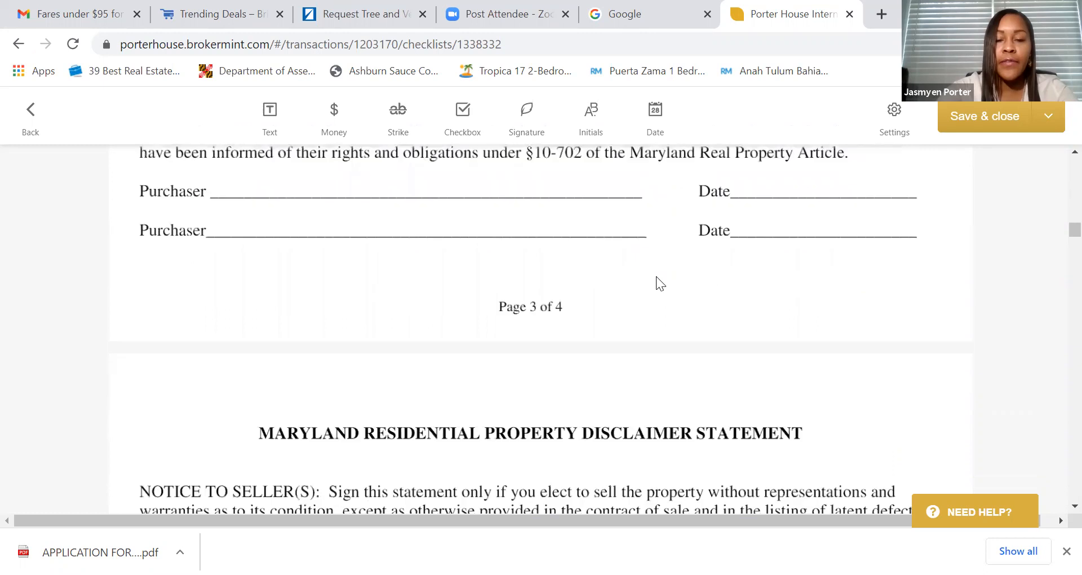
scroll(653, 284, up, 4)
scroll(554, 319, down, 12)
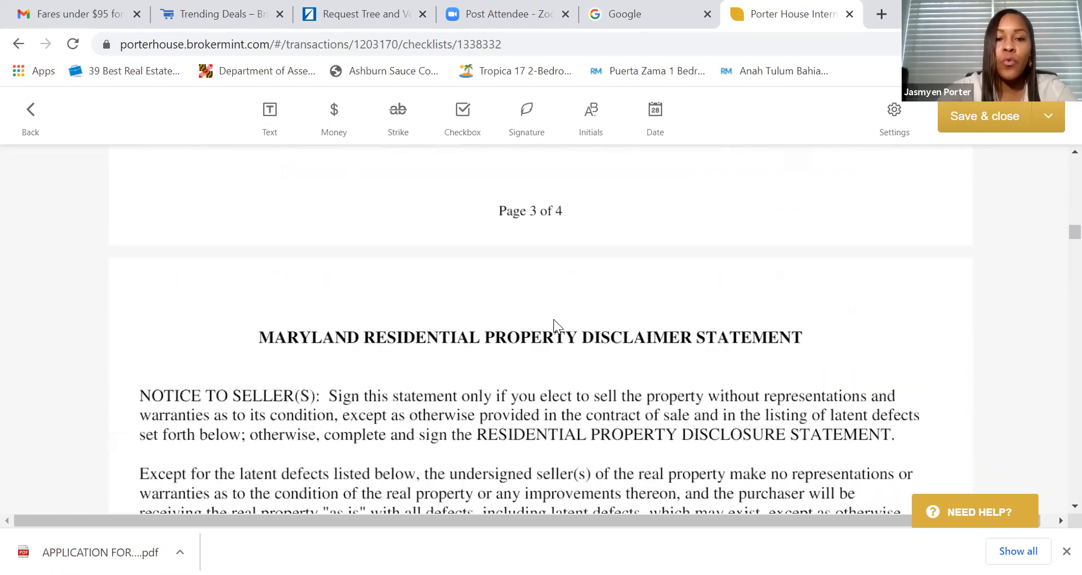
scroll(555, 325, down, 2)
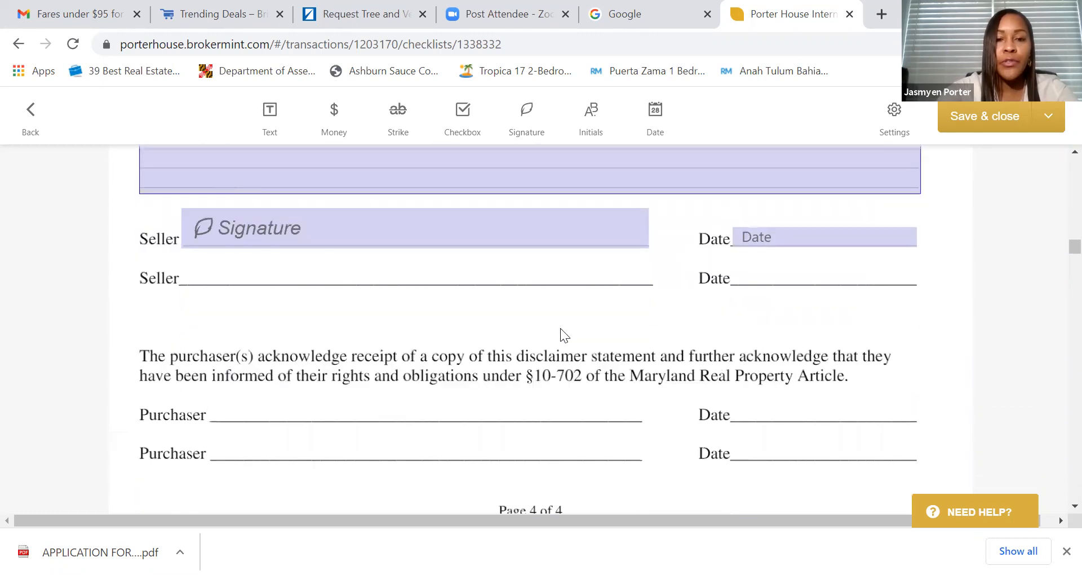
scroll(504, 277, down, 5)
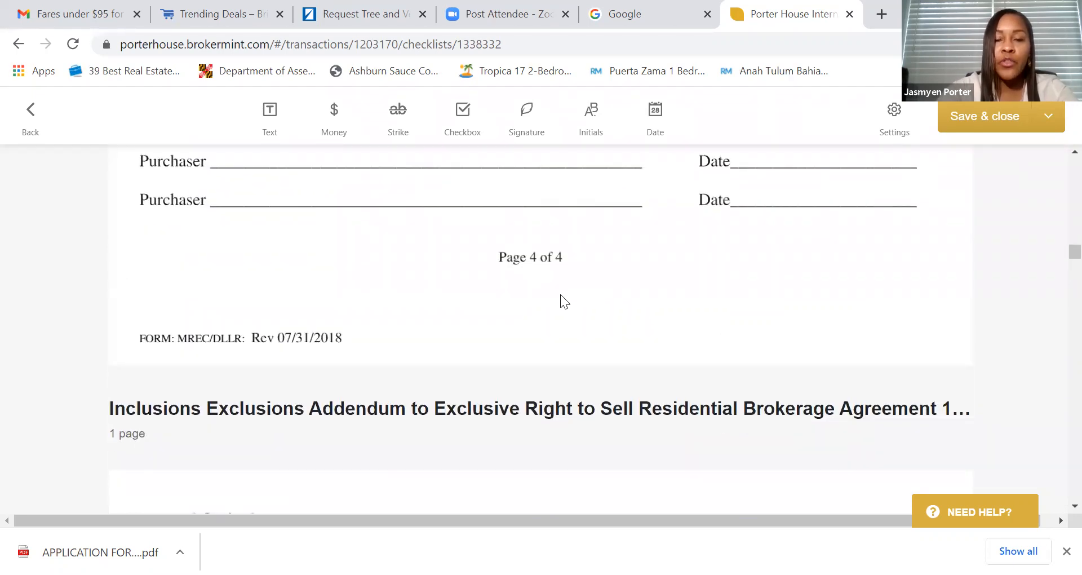
scroll(561, 295, down, 7)
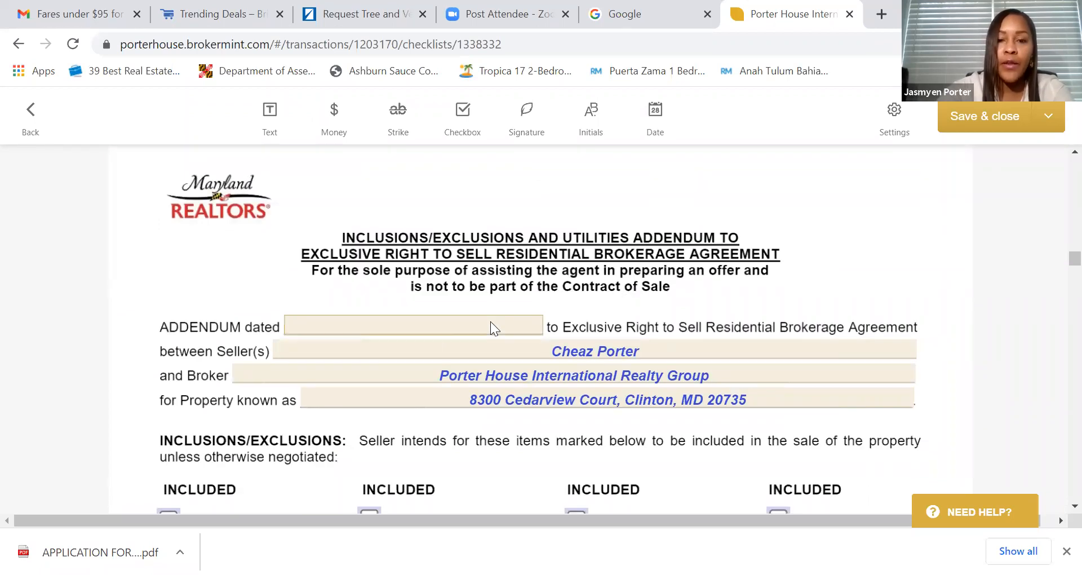
- Date the Inclusions/Exclusions addendum April 15, 2021
click(438, 326)
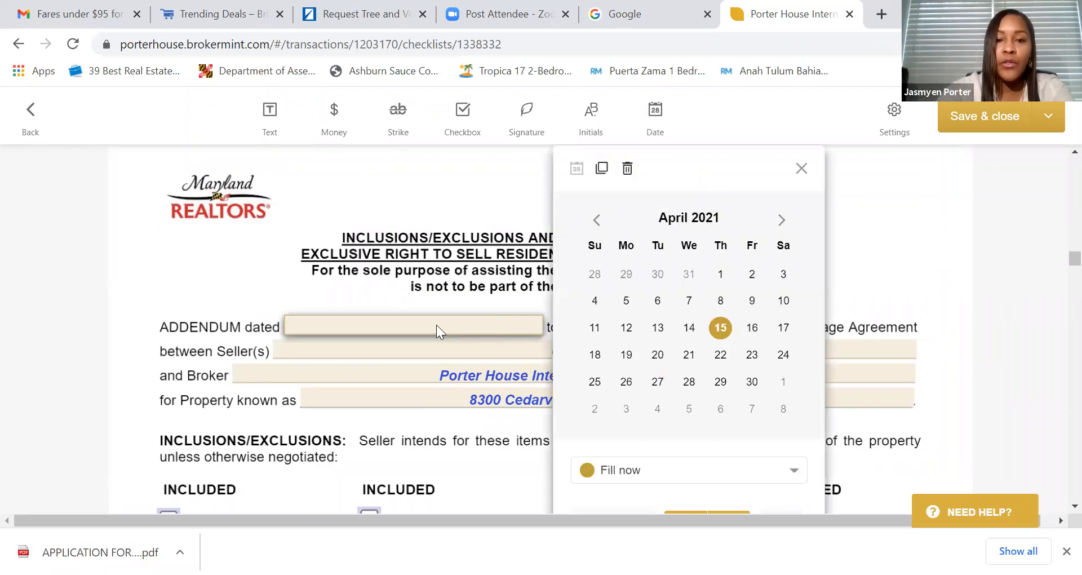
click(720, 327)
click(540, 252)
scroll(549, 308, down, 6)
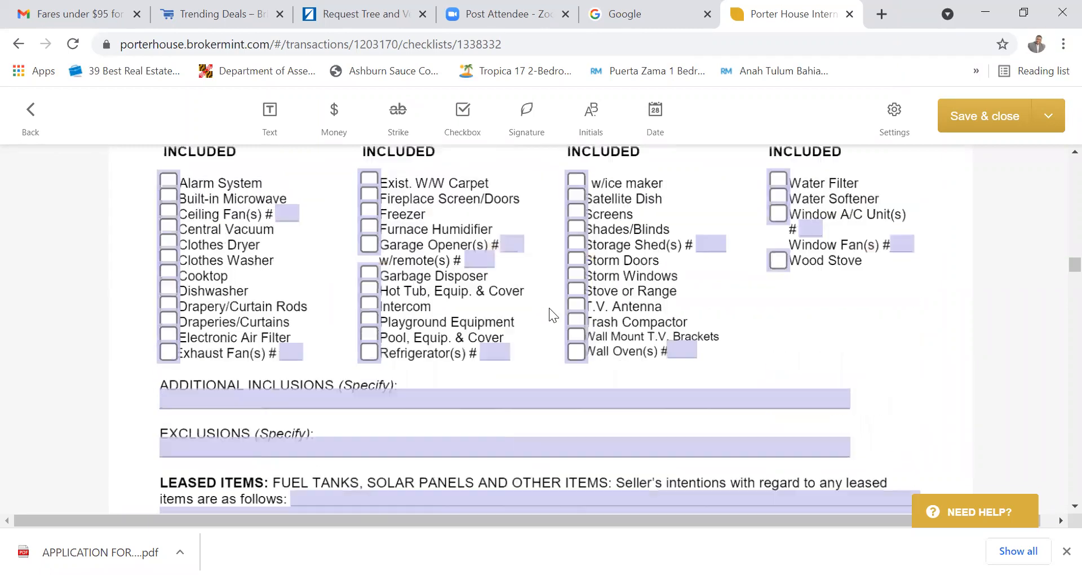
scroll(275, 327, up, 3)
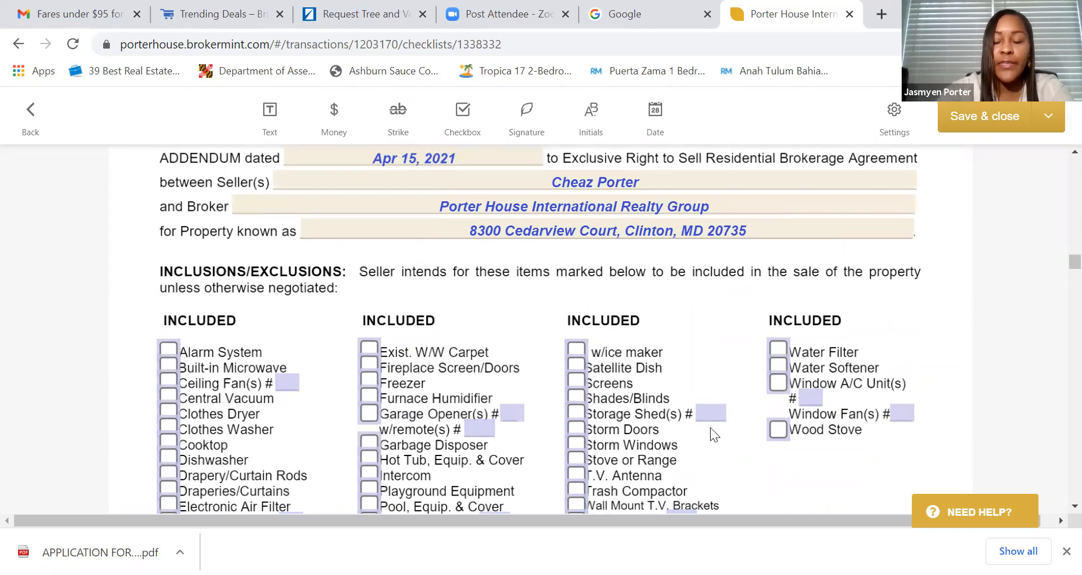
scroll(626, 383, down, 2)
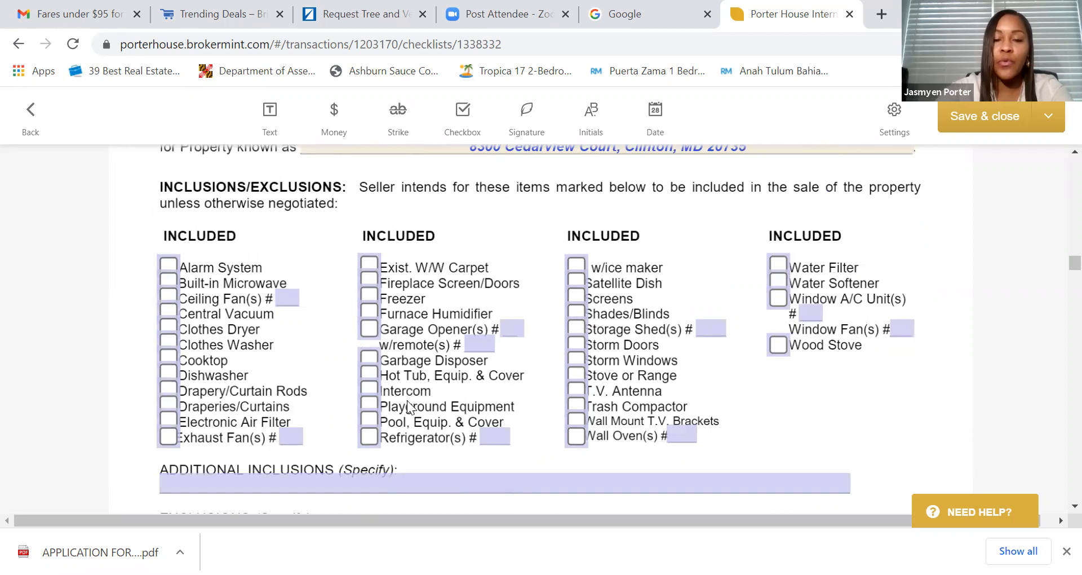
scroll(407, 401, down, 10)
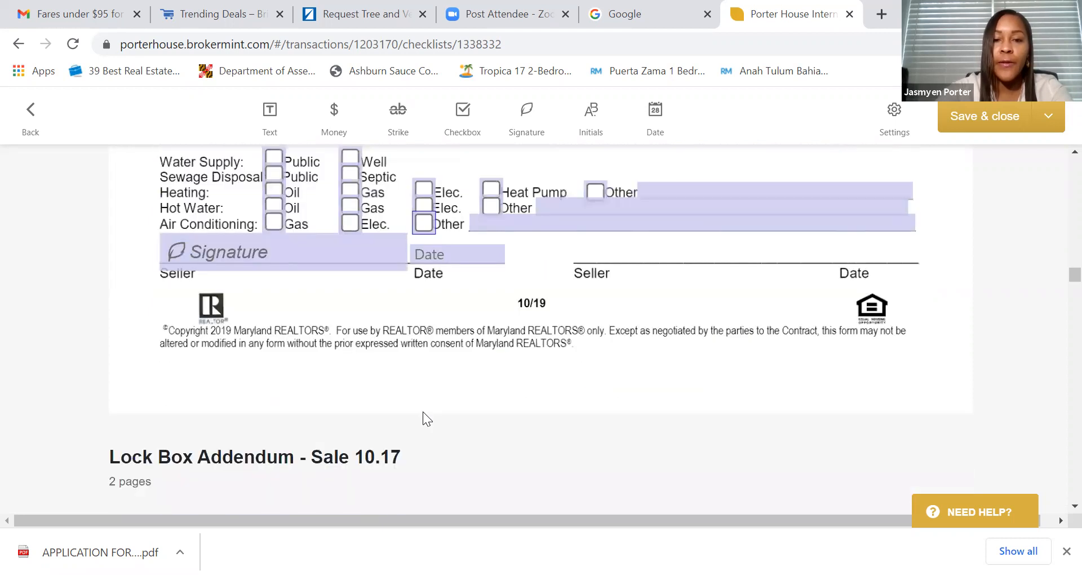
scroll(422, 412, down, 6)
- Date the Lock Box addendum April 15, 2021
click(383, 378)
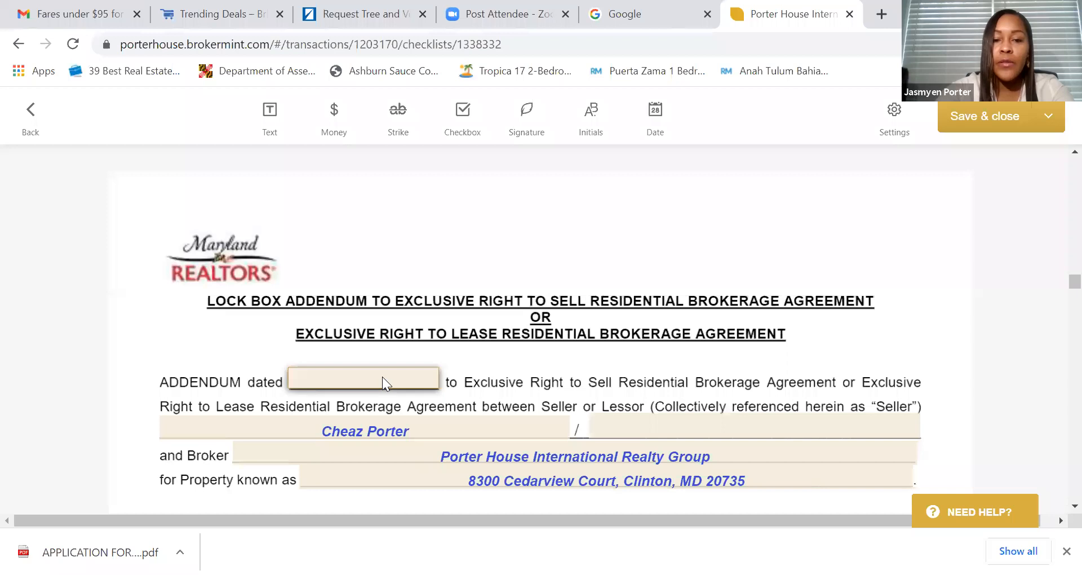
click(617, 328)
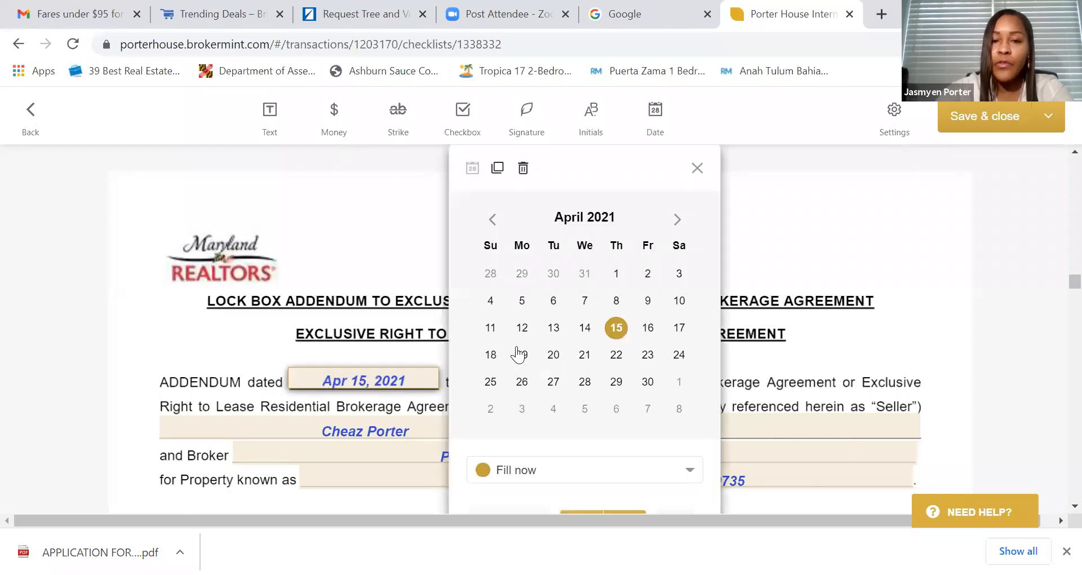
scroll(466, 372, down, 7)
scroll(474, 373, down, 10)
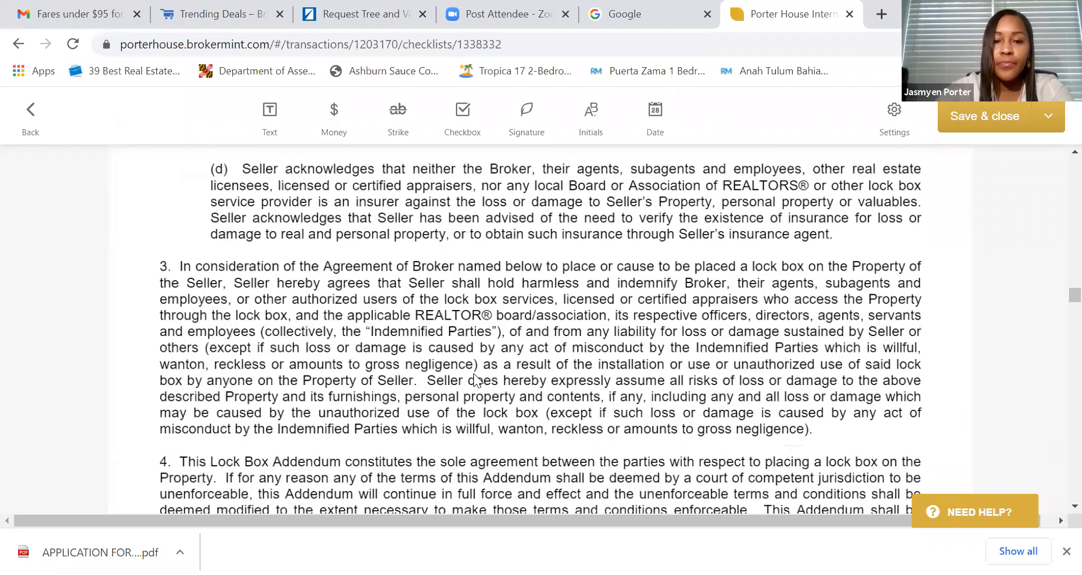
scroll(536, 377, down, 10)
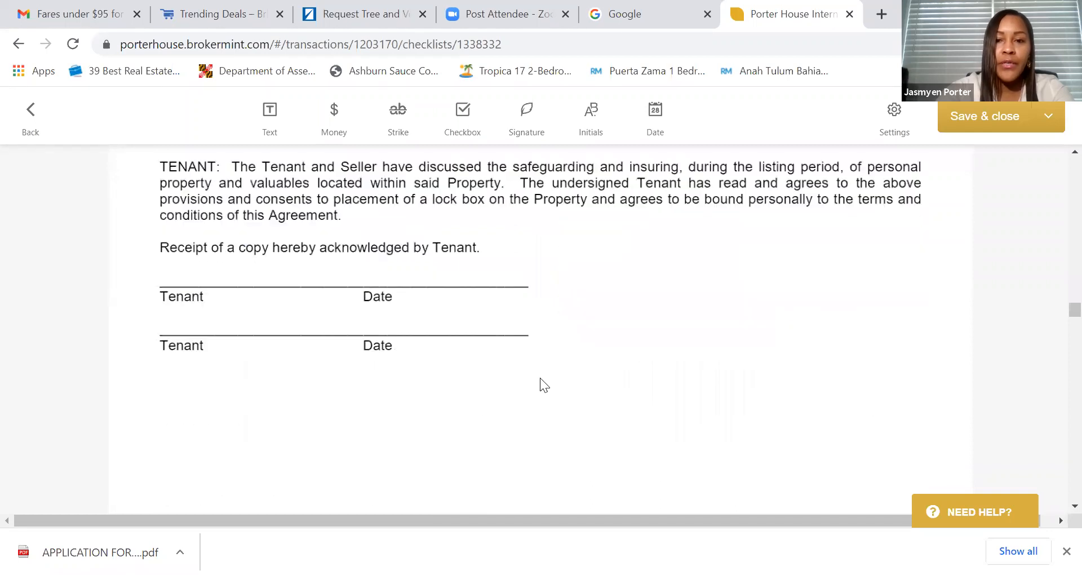
scroll(531, 377, down, 4)
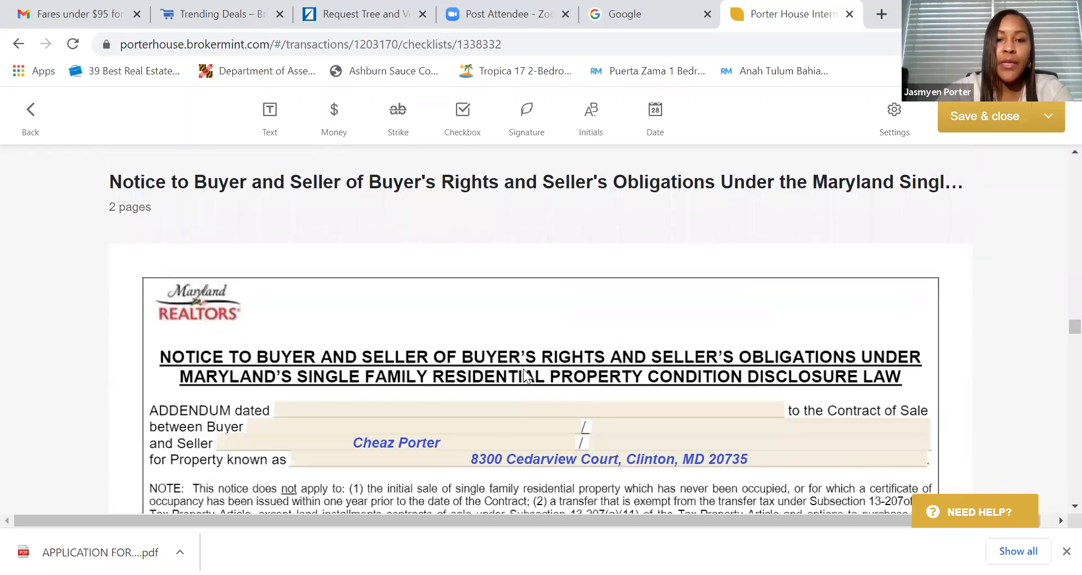
- Date the buyer's rights notice addendum April 15, 2021 and scroll to the lead-paint disclosure
click(468, 405)
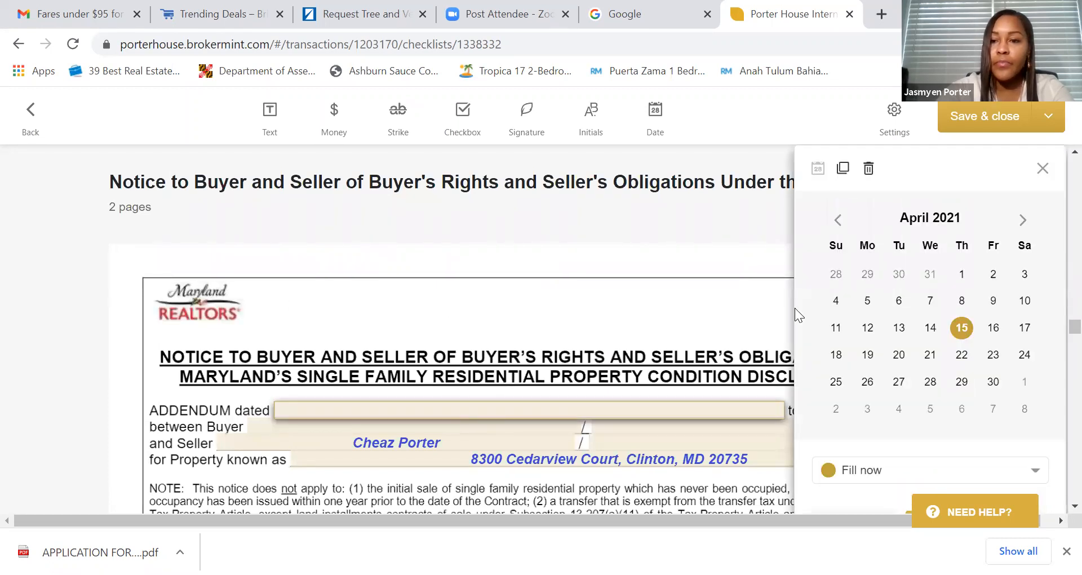
click(963, 329)
scroll(693, 294, down, 4)
click(652, 293)
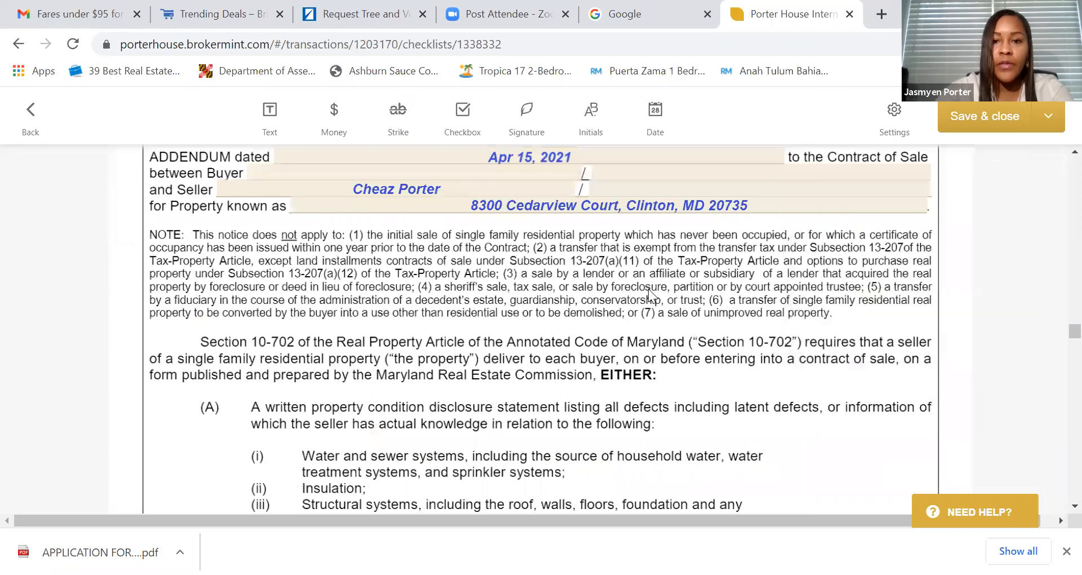
scroll(650, 291, down, 12)
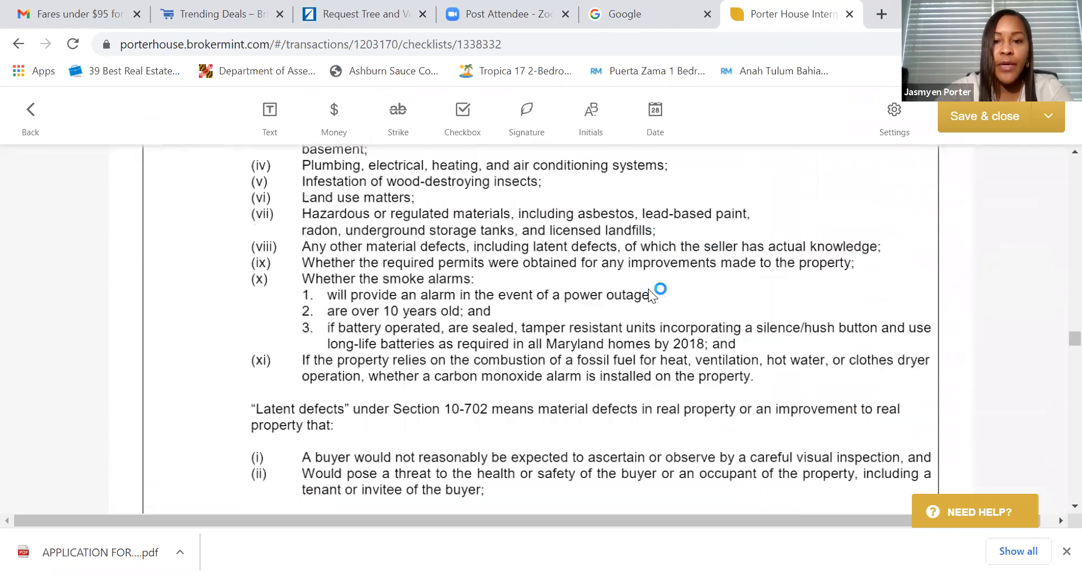
scroll(649, 289, down, 15)
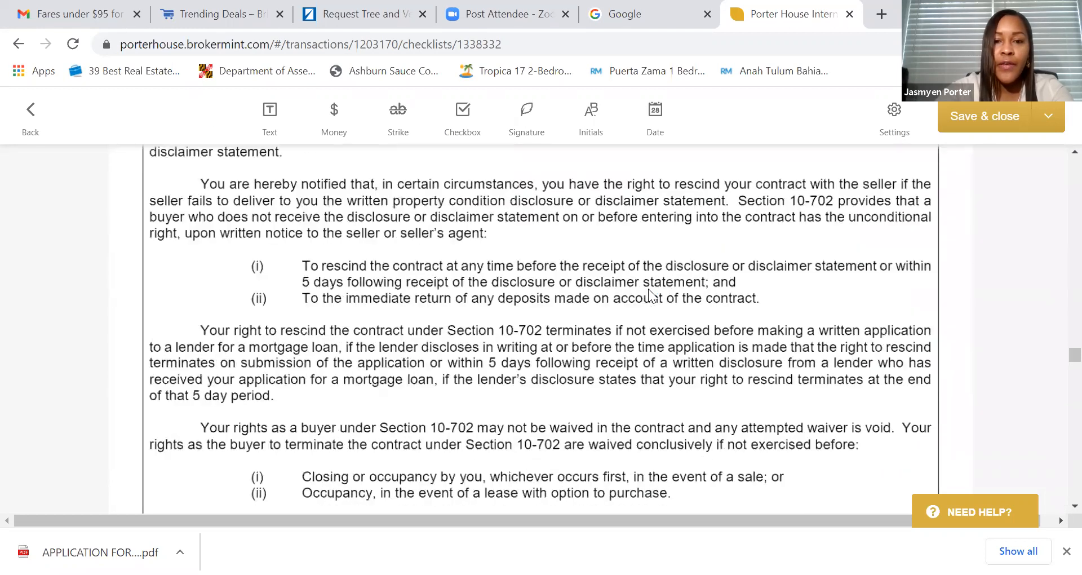
scroll(648, 289, down, 8)
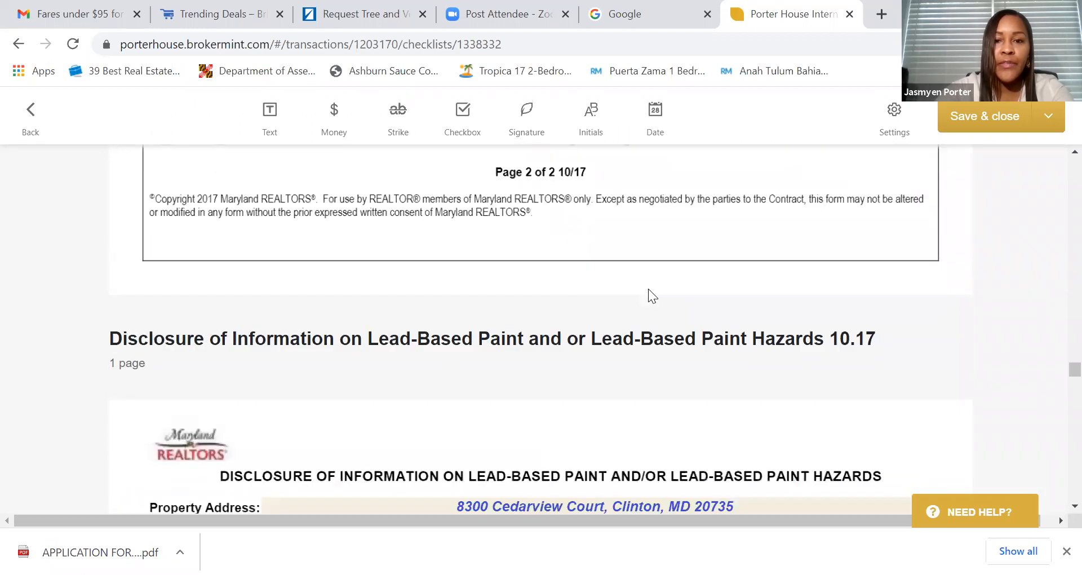
- Delete the (a)(i) and (b)(i) seller initials fields and the explanation text field
scroll(569, 331, down, 3)
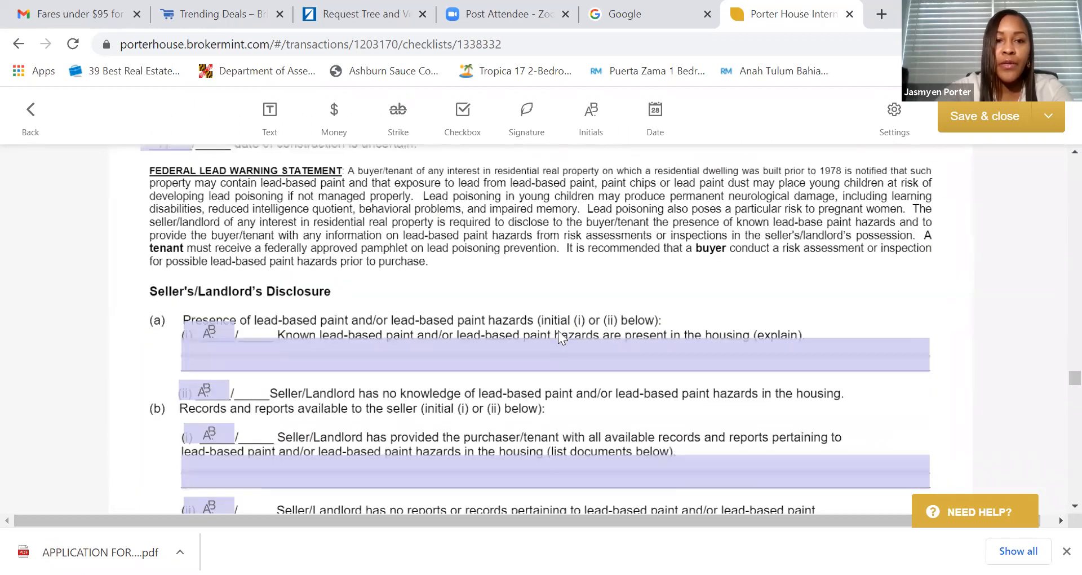
scroll(426, 345, down, 2)
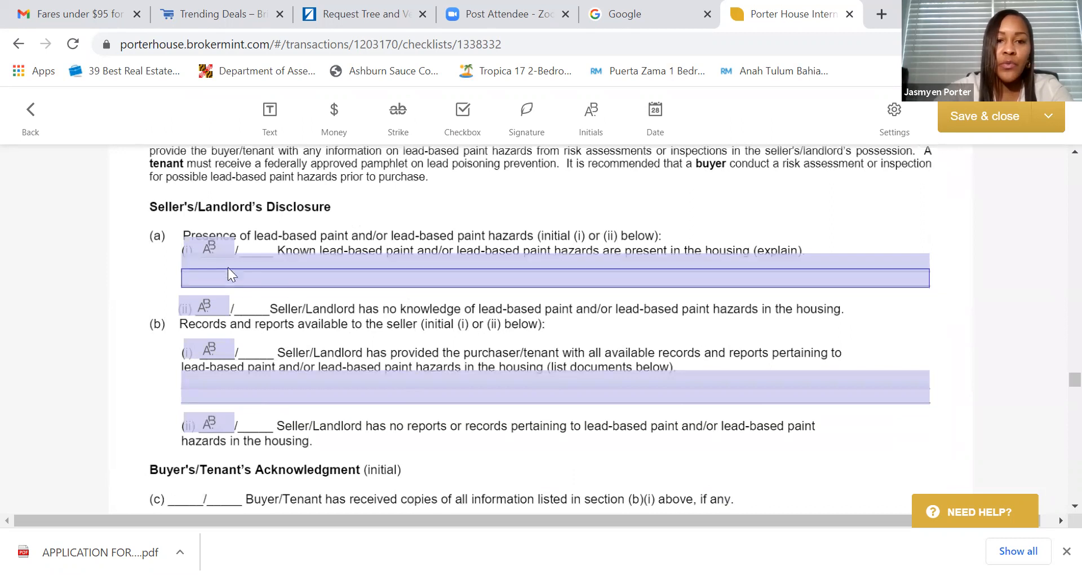
click(203, 245)
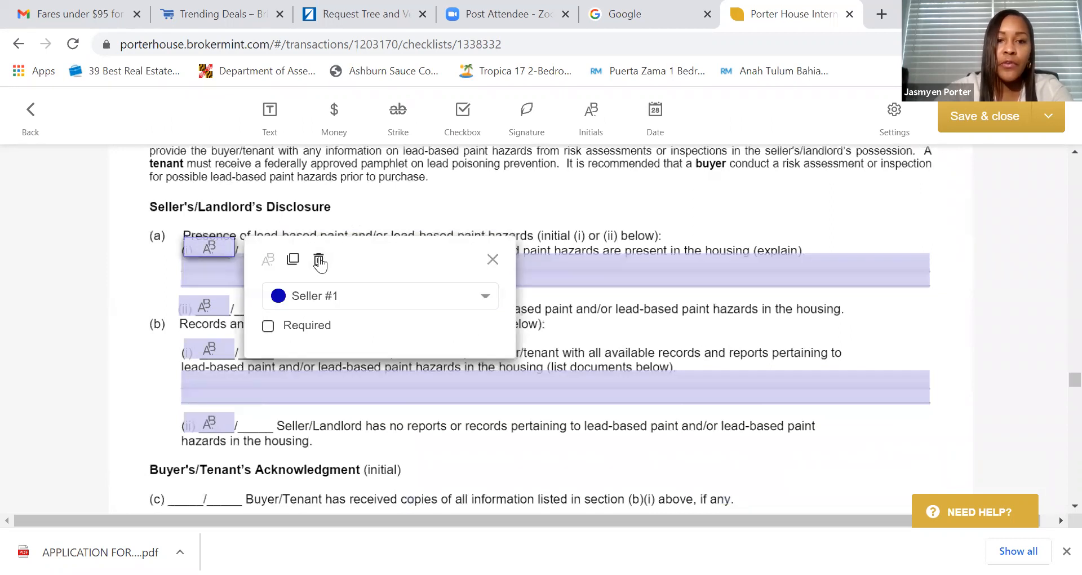
click(319, 261)
click(277, 263)
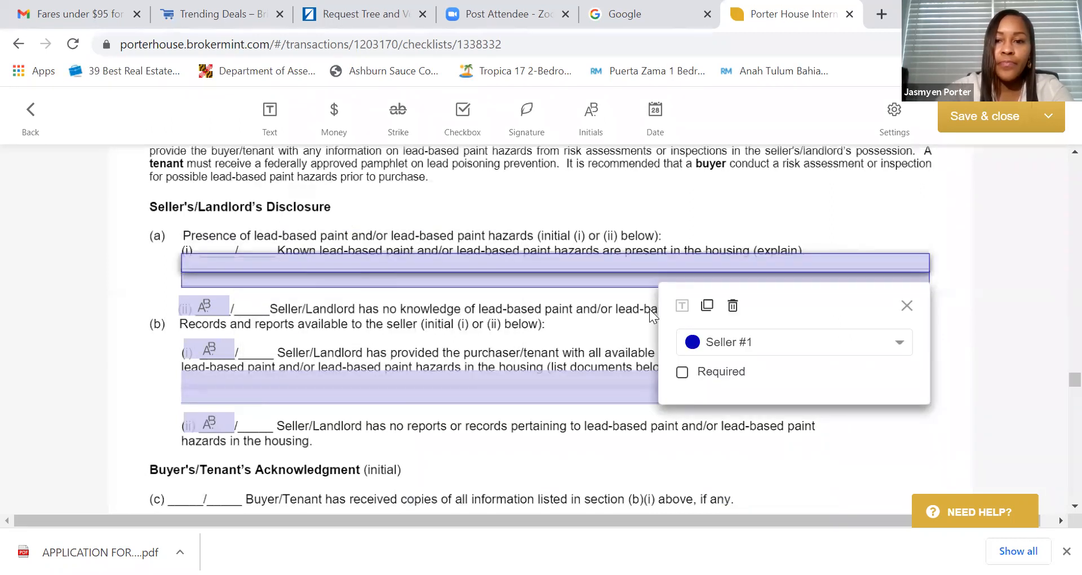
click(733, 306)
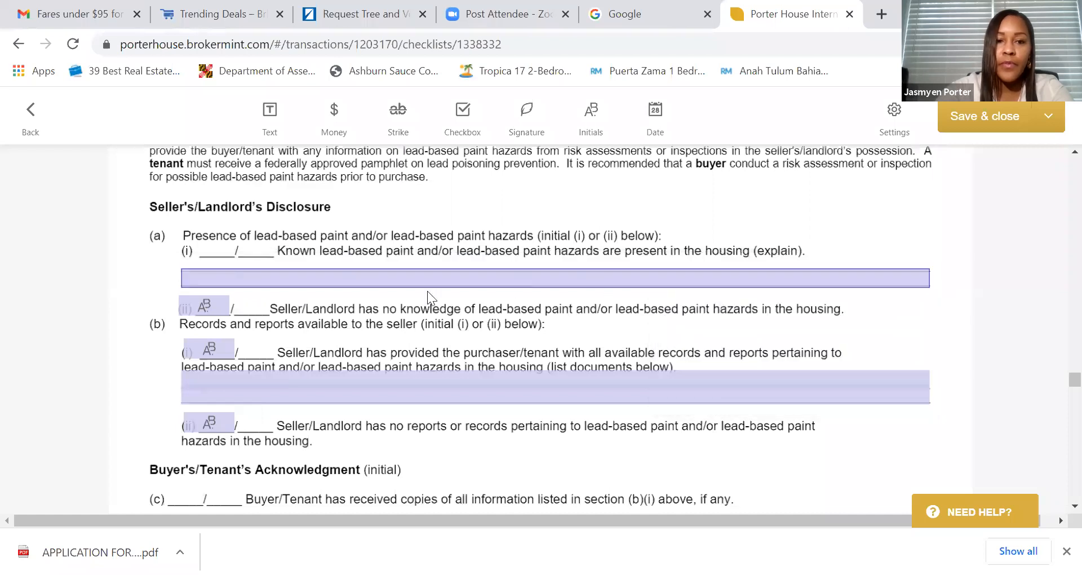
click(212, 349)
click(319, 359)
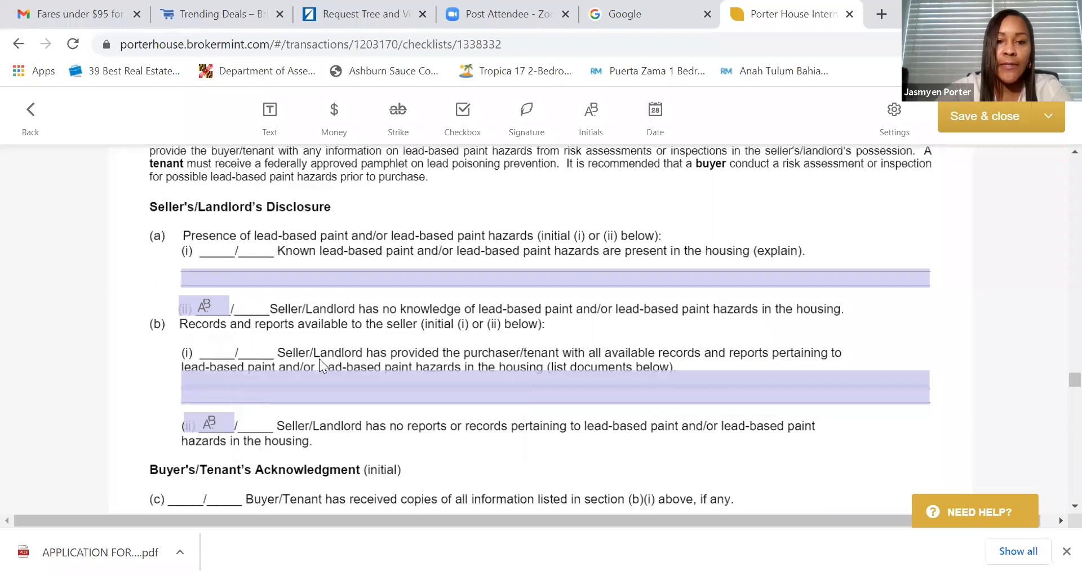
- Delete the seller initials fields before 'is registered', 'has' and 'will'
scroll(360, 335, down, 10)
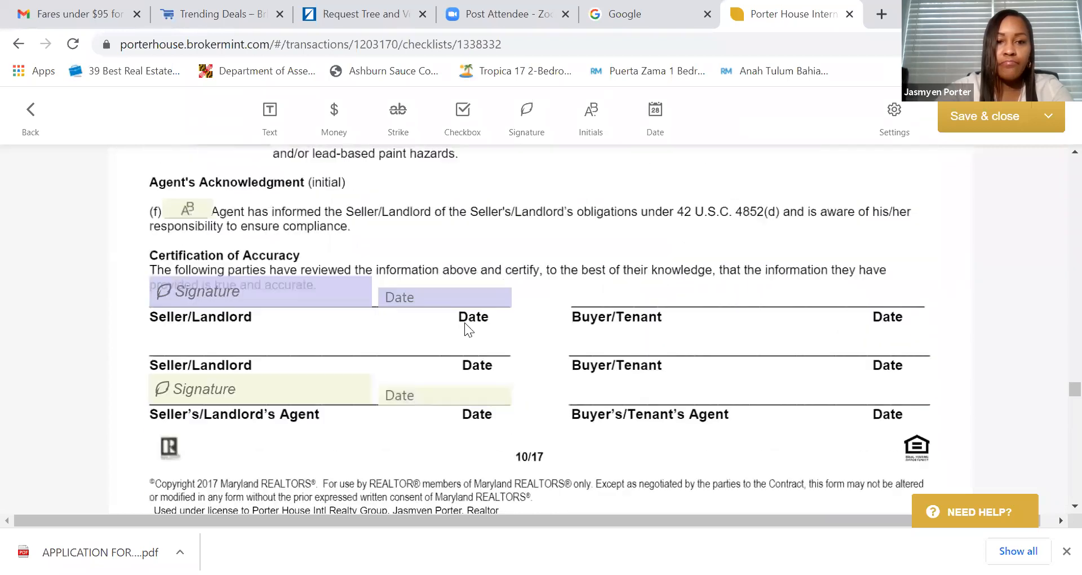
scroll(466, 323, down, 8)
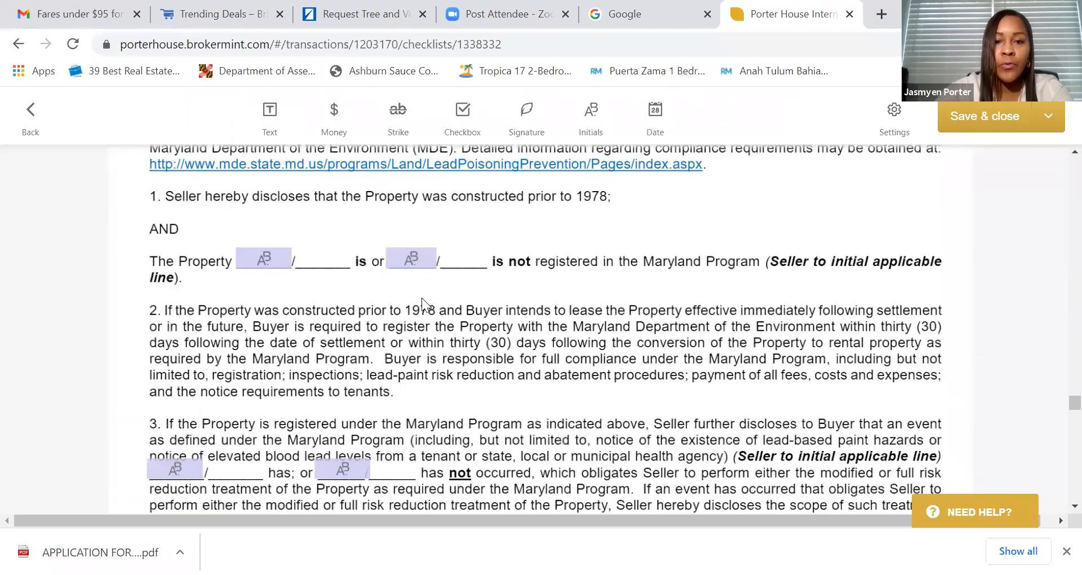
click(269, 257)
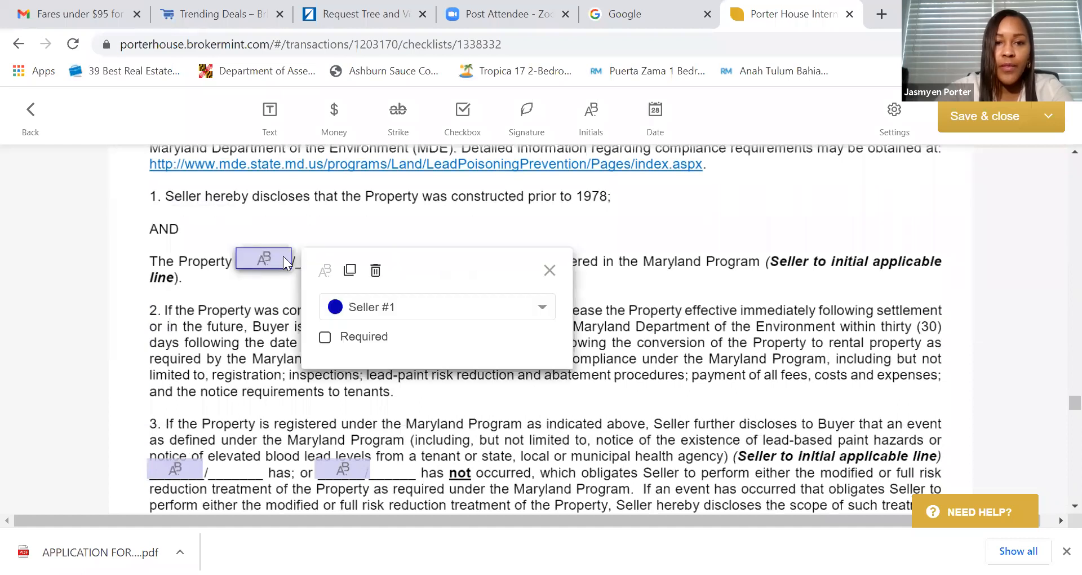
click(374, 269)
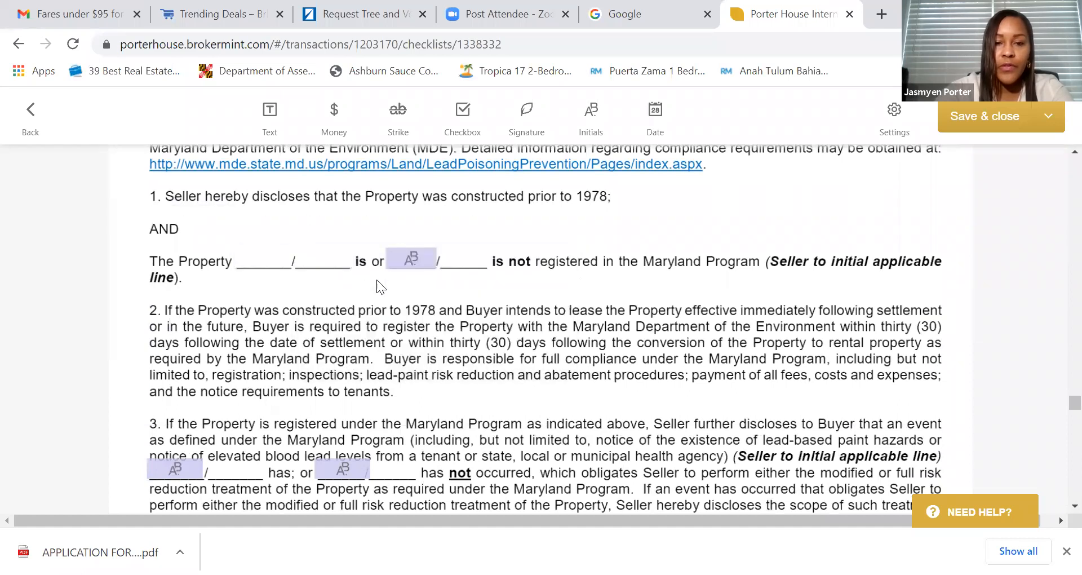
click(181, 473)
click(286, 381)
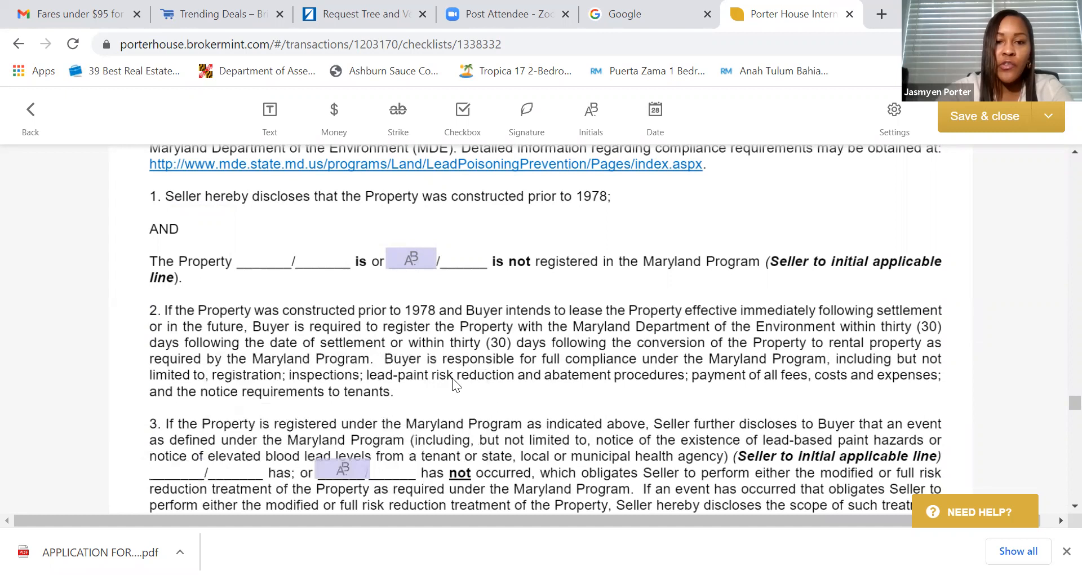
scroll(452, 378, down, 5)
scroll(664, 350, down, 2)
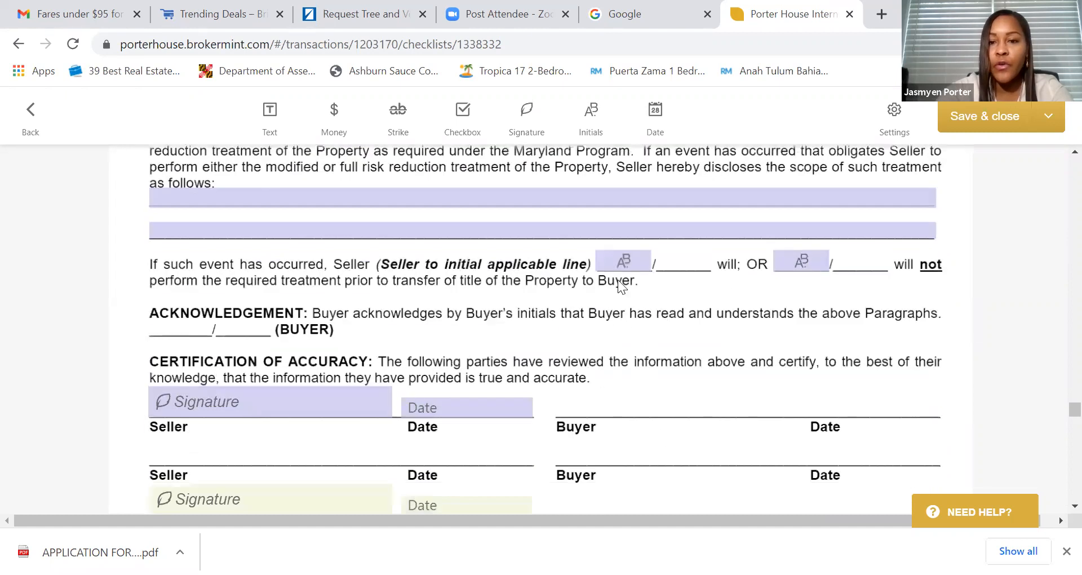
click(625, 262)
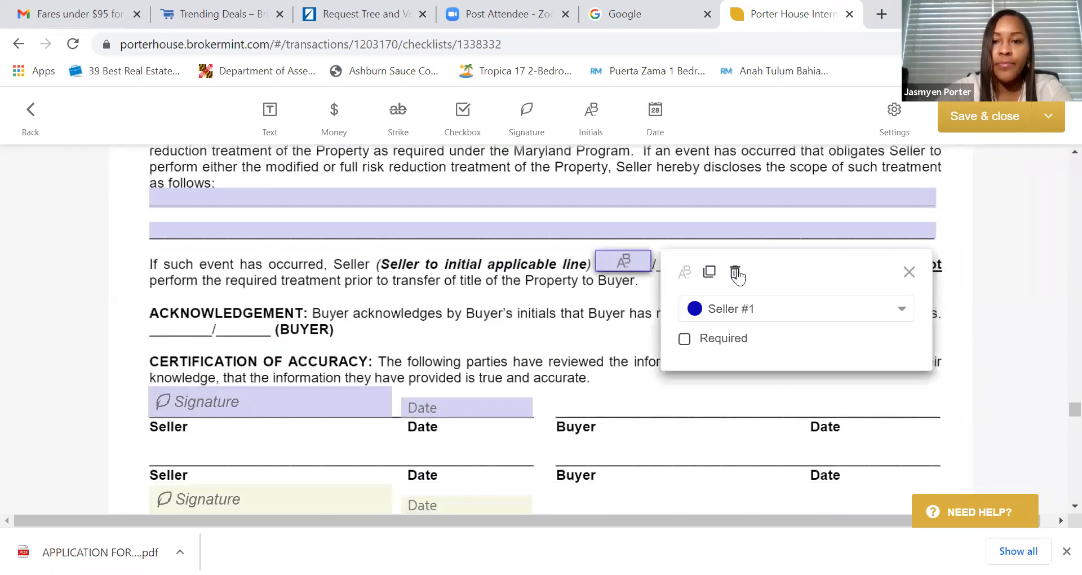
click(735, 273)
scroll(572, 302, down, 9)
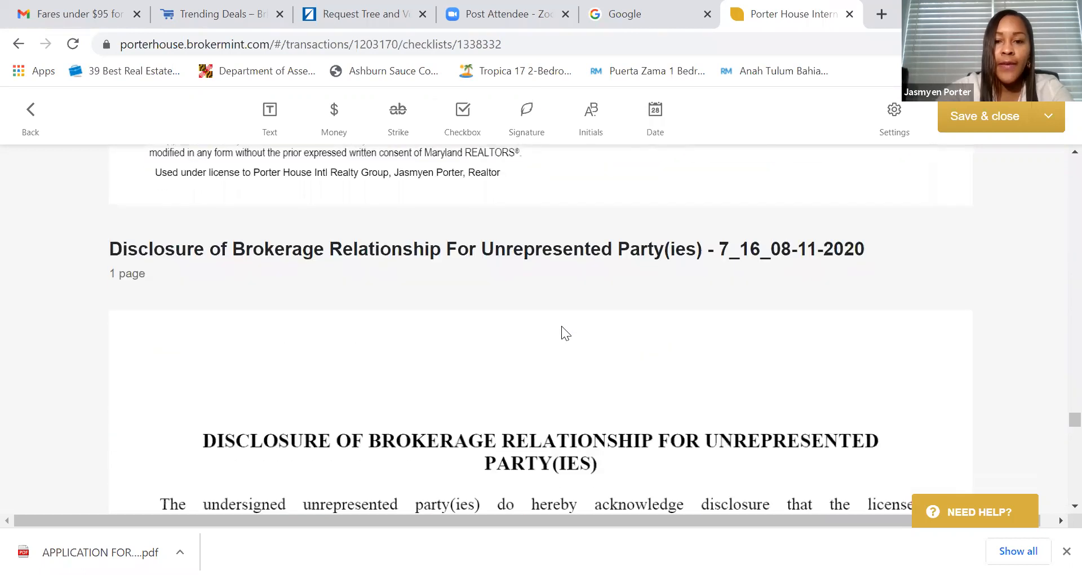
scroll(561, 326, down, 5)
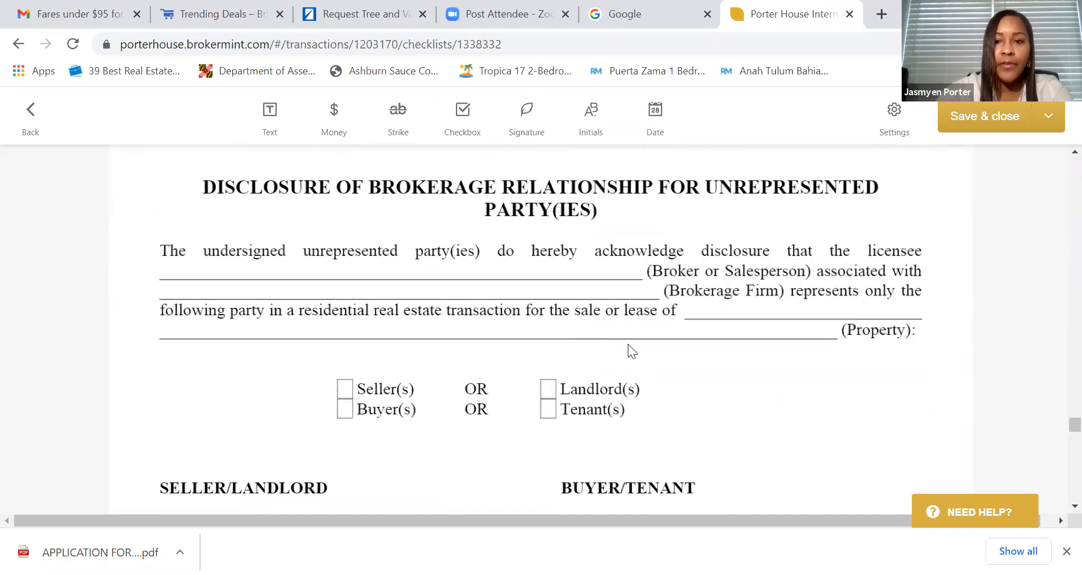
- Add a widened text field on the licensee line filled with the licensee's full name
scroll(628, 344, down, 2)
scroll(628, 344, up, 2)
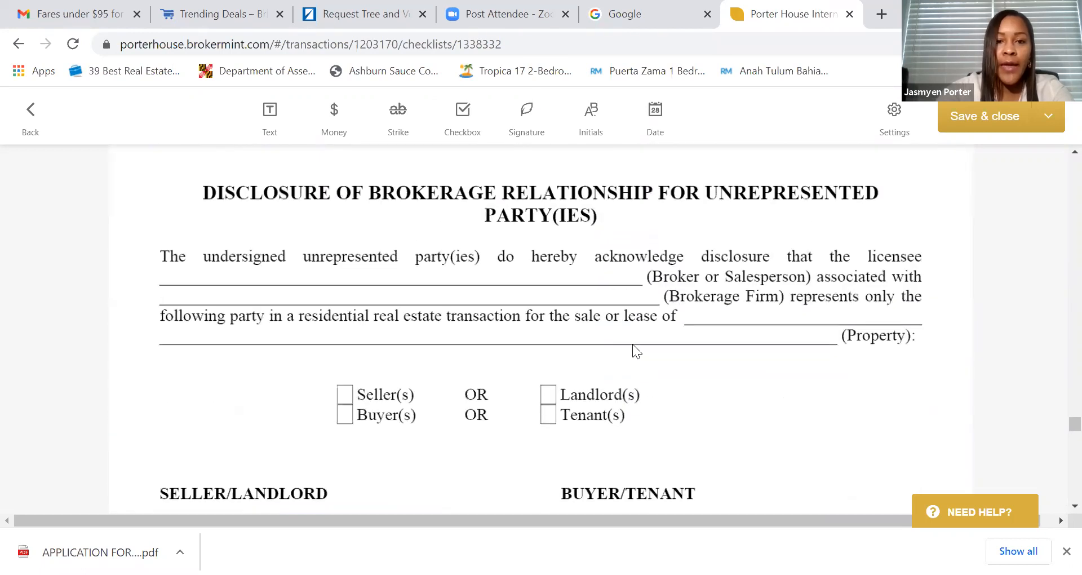
scroll(633, 344, up, 2)
scroll(632, 344, down, 2)
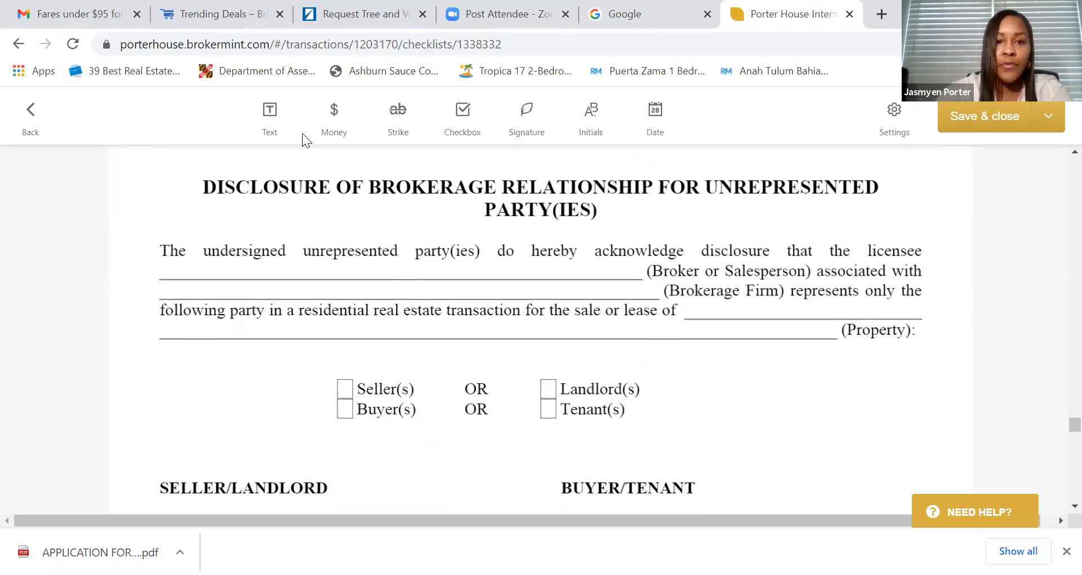
click(269, 113)
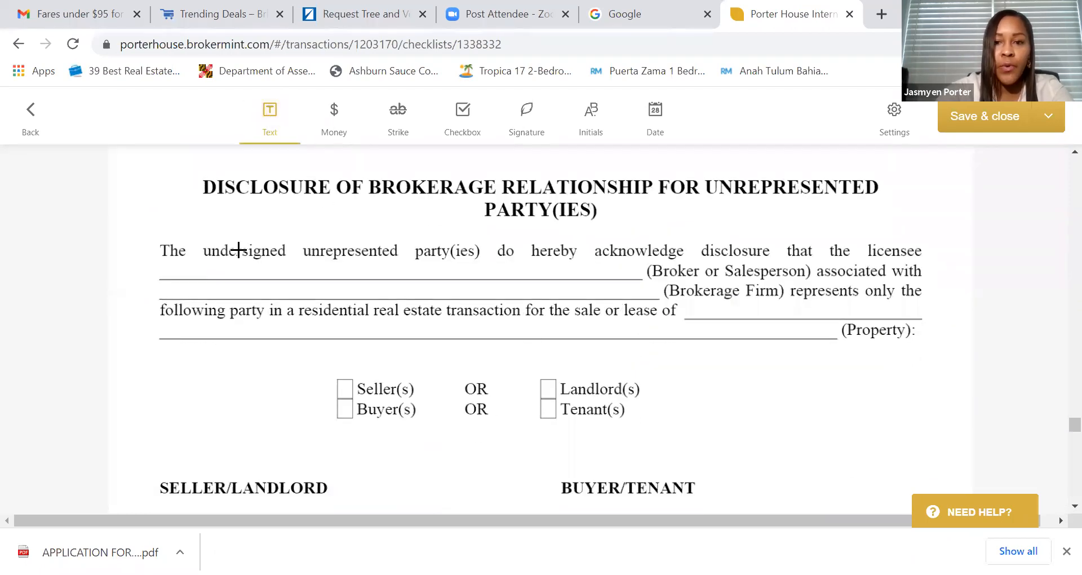
click(253, 273)
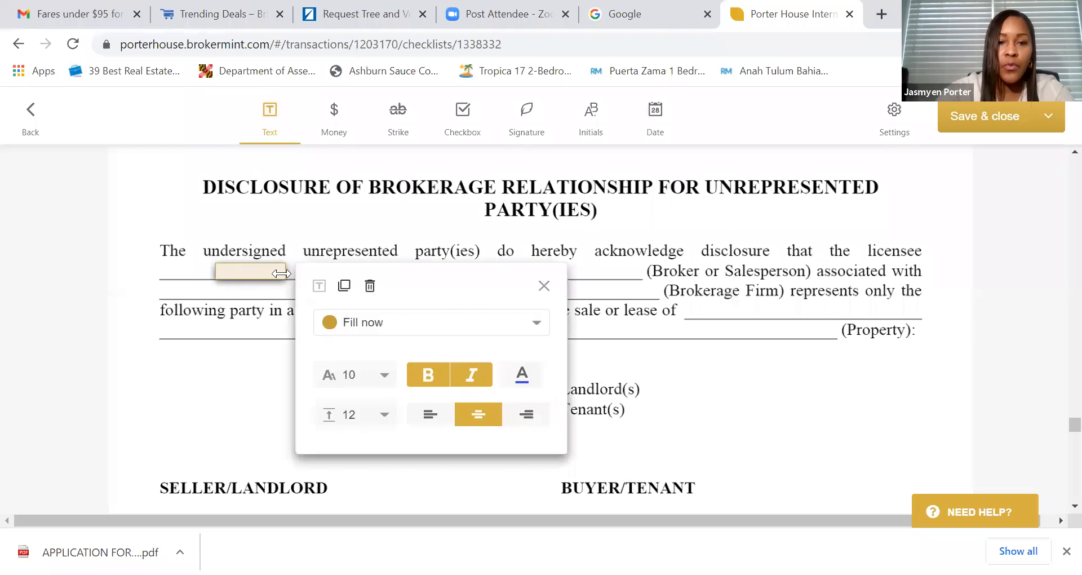
drag(281, 274, 482, 271)
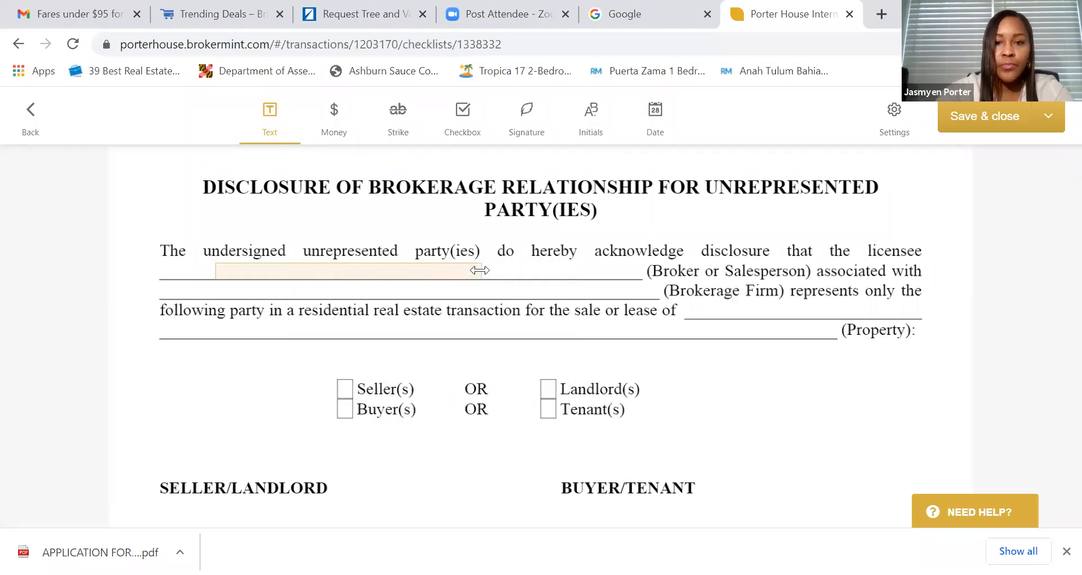
click(455, 271)
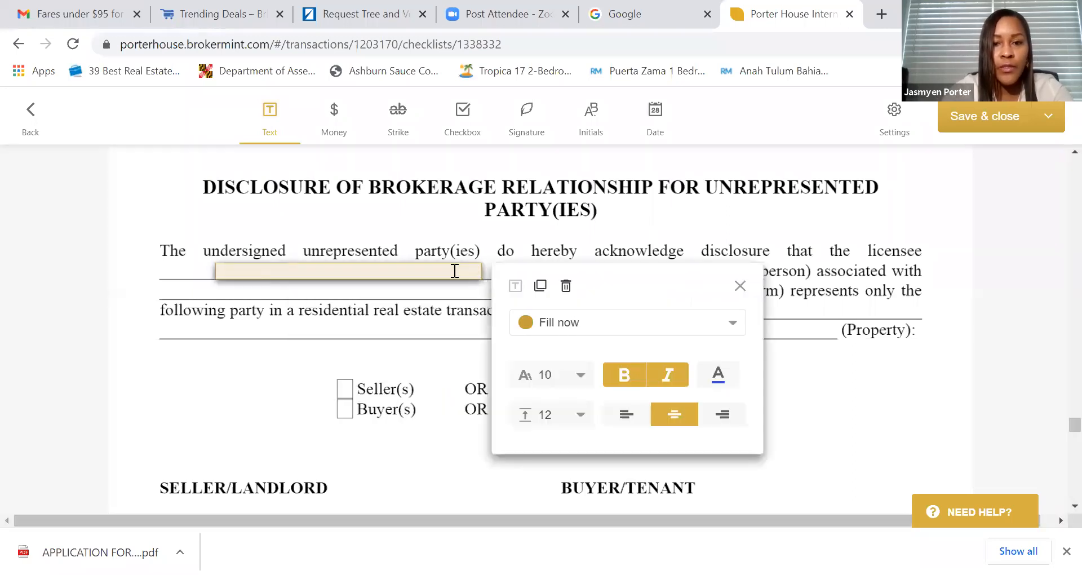
click(455, 271)
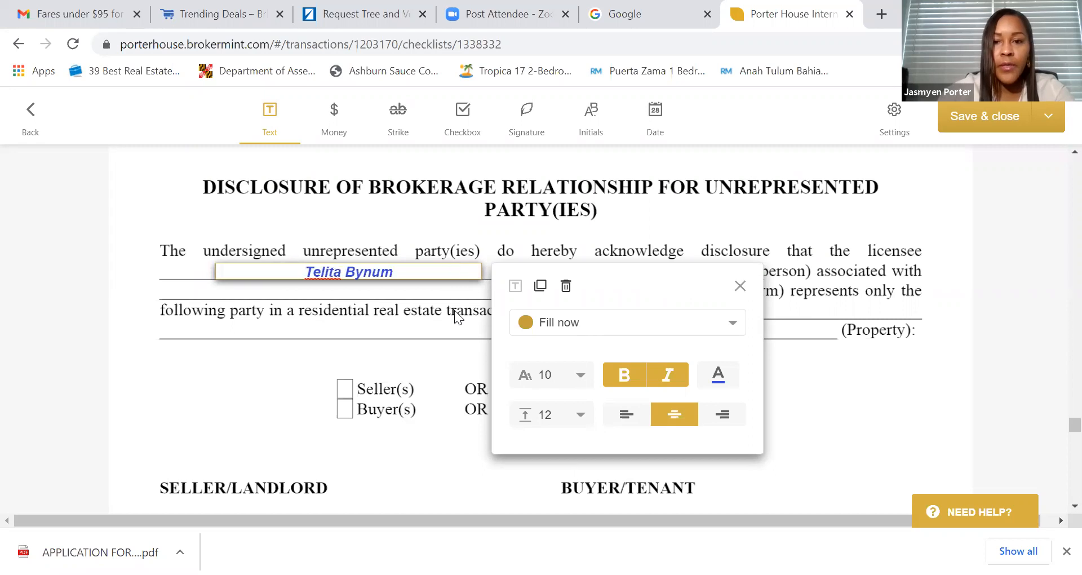
click(454, 316)
- Place a ticked checkbox squarely over the Seller(s) box
scroll(406, 234, down, 3)
click(459, 114)
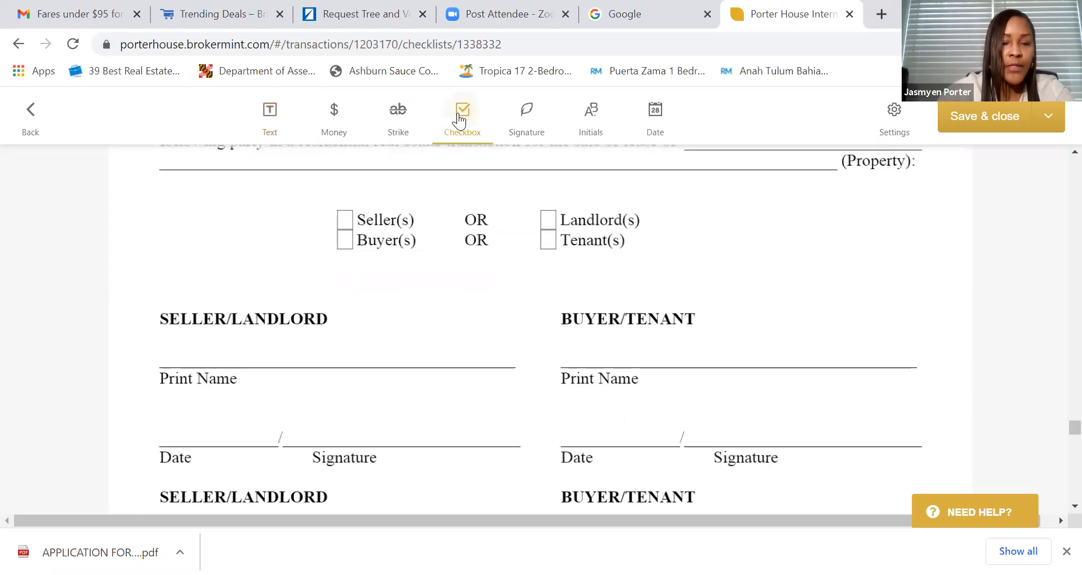
click(344, 214)
drag(355, 225, 347, 219)
click(346, 219)
- Place a seller signature field sized to fit the seller Signature line
scroll(412, 254, down, 3)
scroll(413, 251, up, 1)
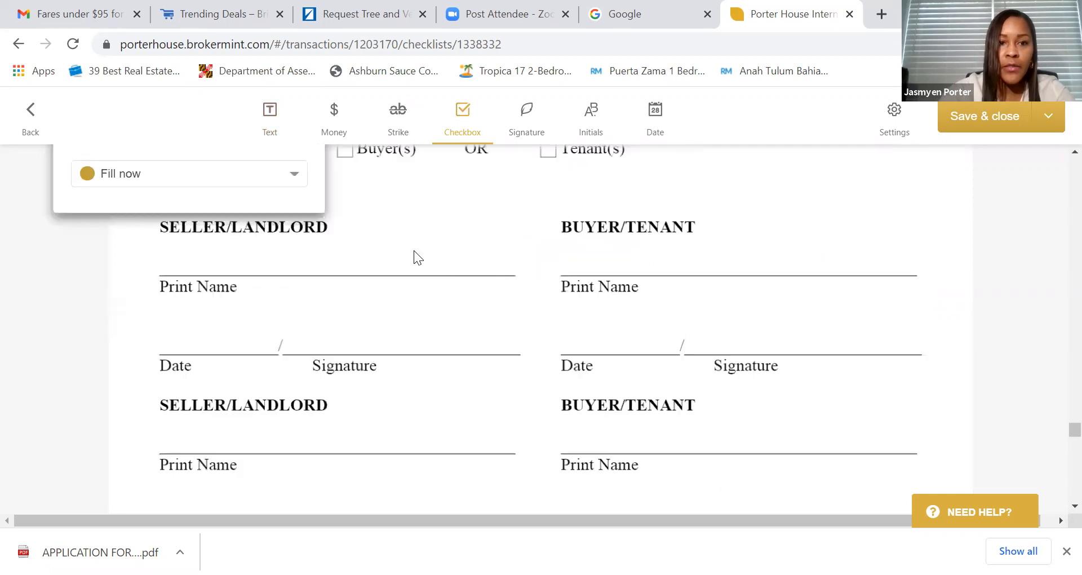
click(526, 112)
click(193, 263)
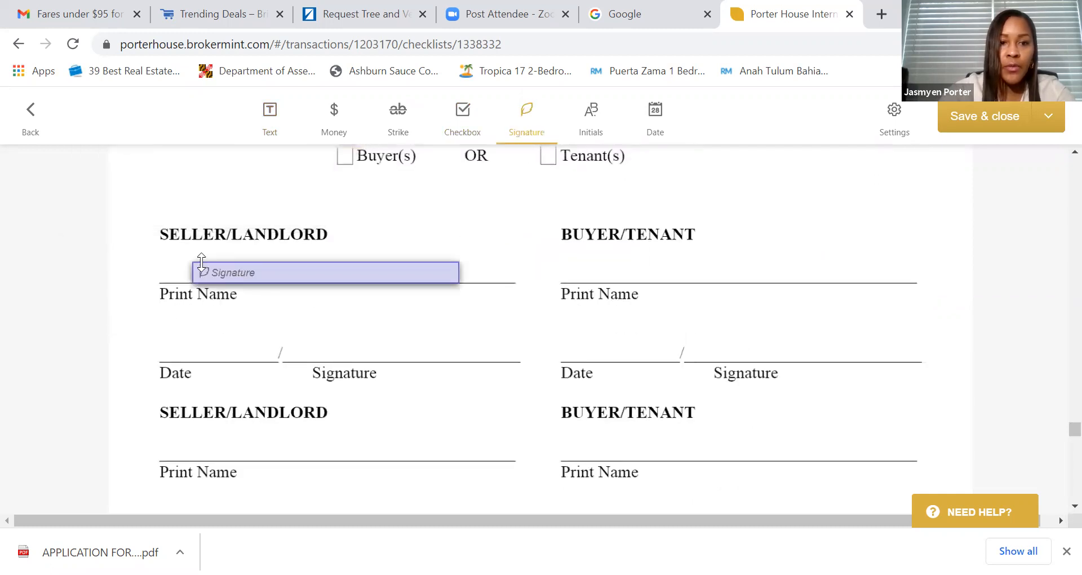
click(285, 261)
drag(301, 269, 270, 266)
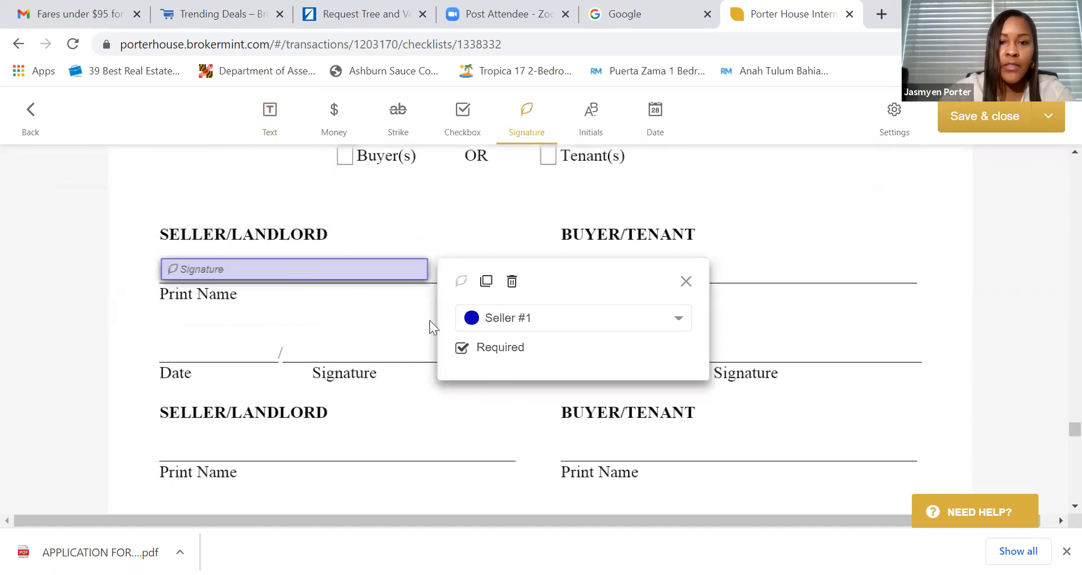
click(315, 325)
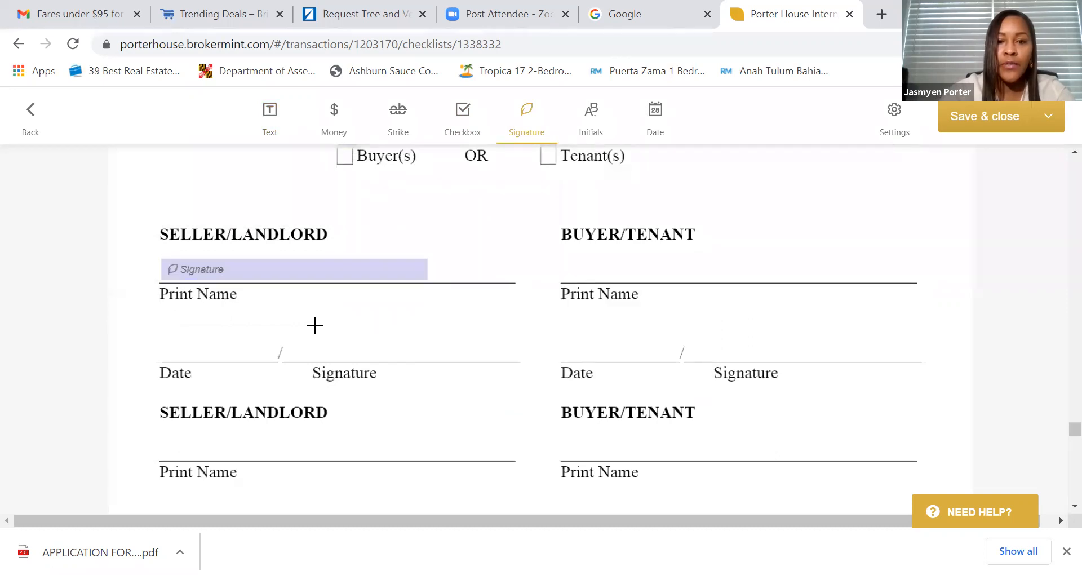
mouse_move(361, 268)
mouse_down()
mouse_move(411, 322)
mouse_move(489, 345)
mouse_up()
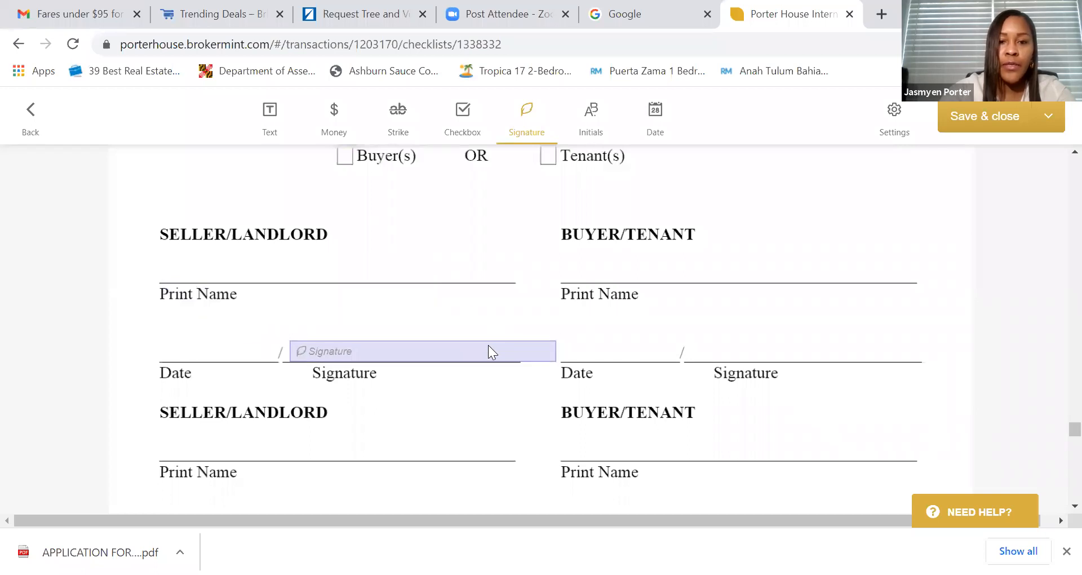
drag(555, 345, 521, 346)
- Add a fill-now text field on the seller Print Name line with the seller's full name
click(271, 113)
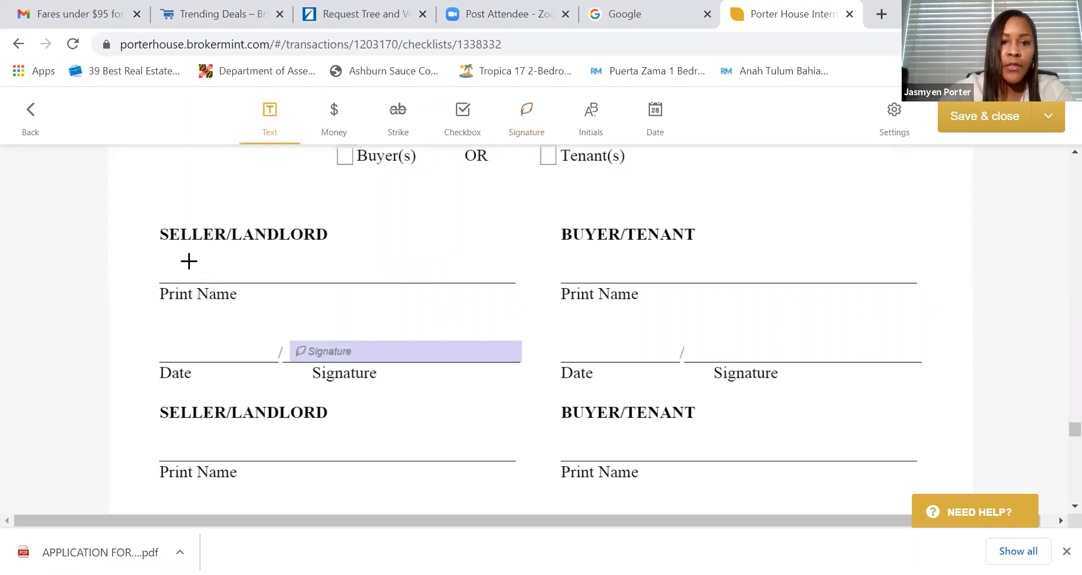
click(189, 261)
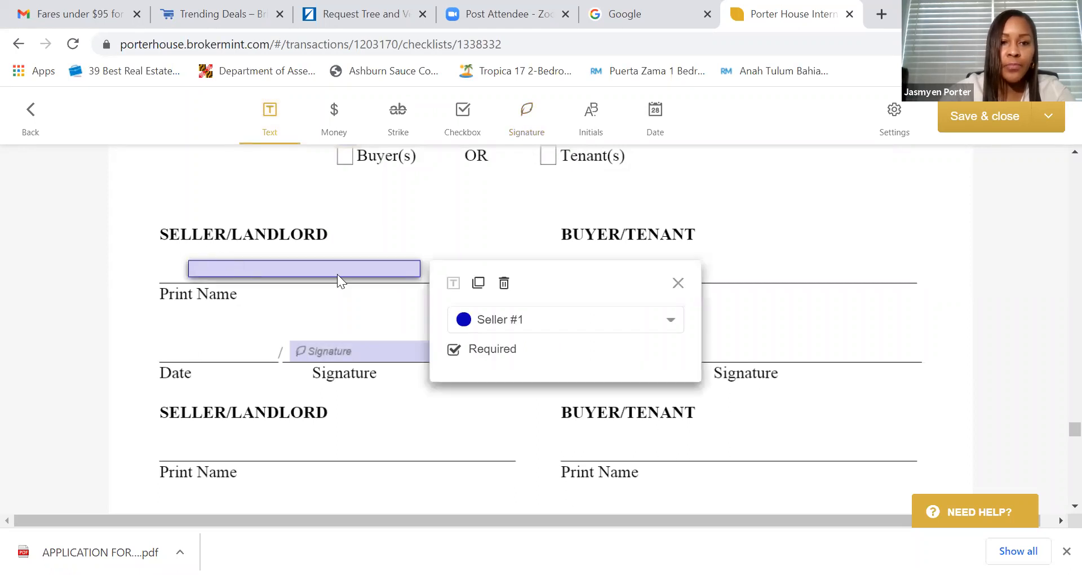
click(486, 319)
click(492, 349)
click(330, 269)
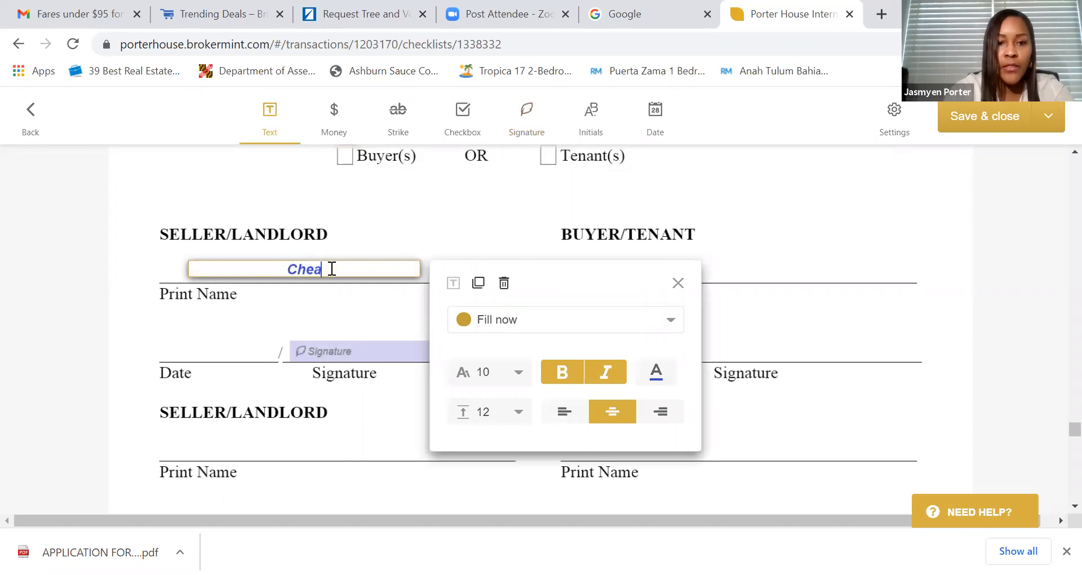
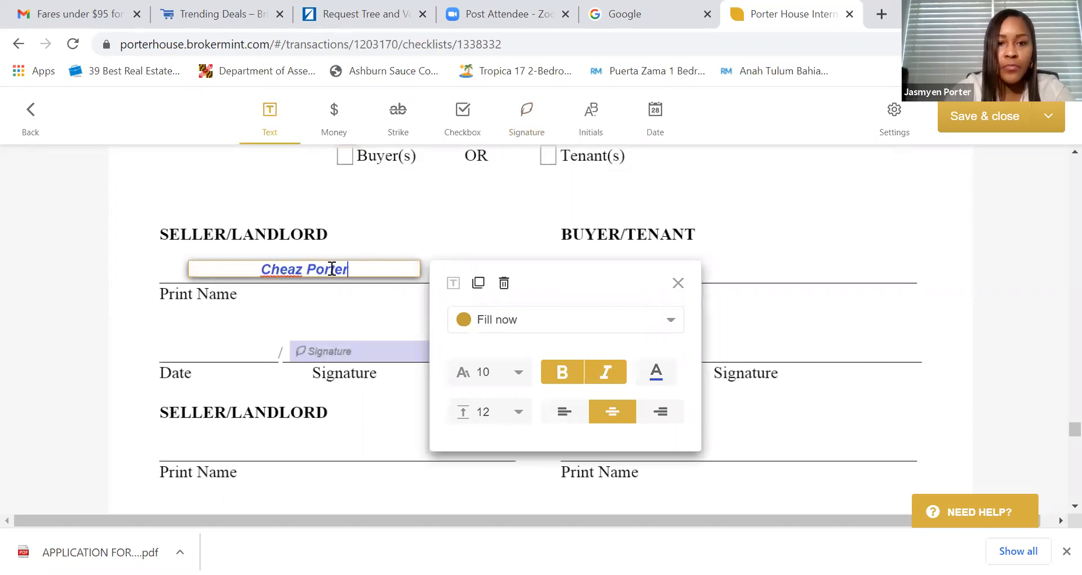
click(238, 319)
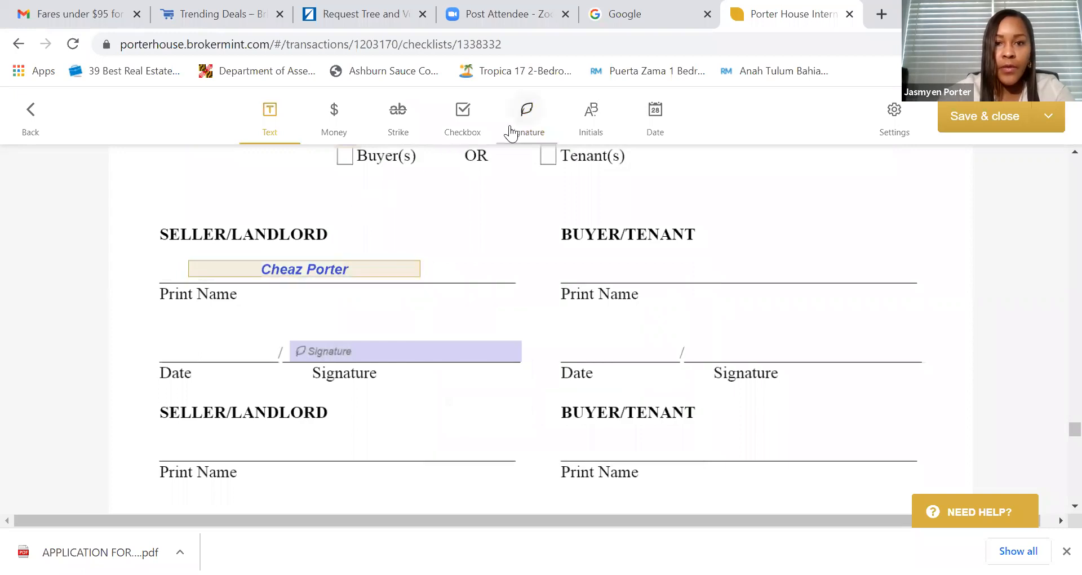
- Add a date field fitted to the seller Date line, then continue to the Condominium Resale Notice
click(624, 139)
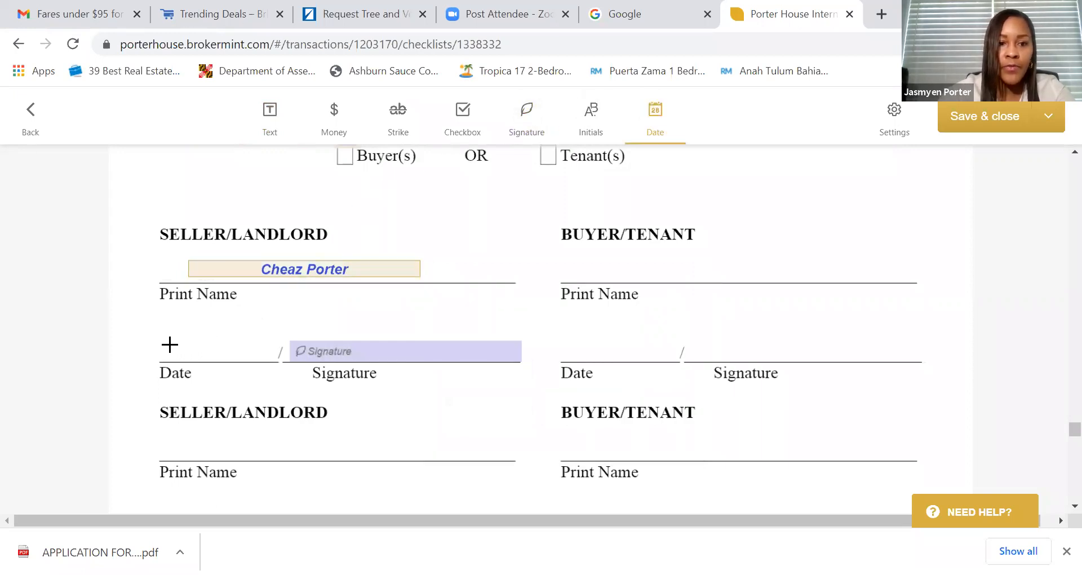
click(170, 344)
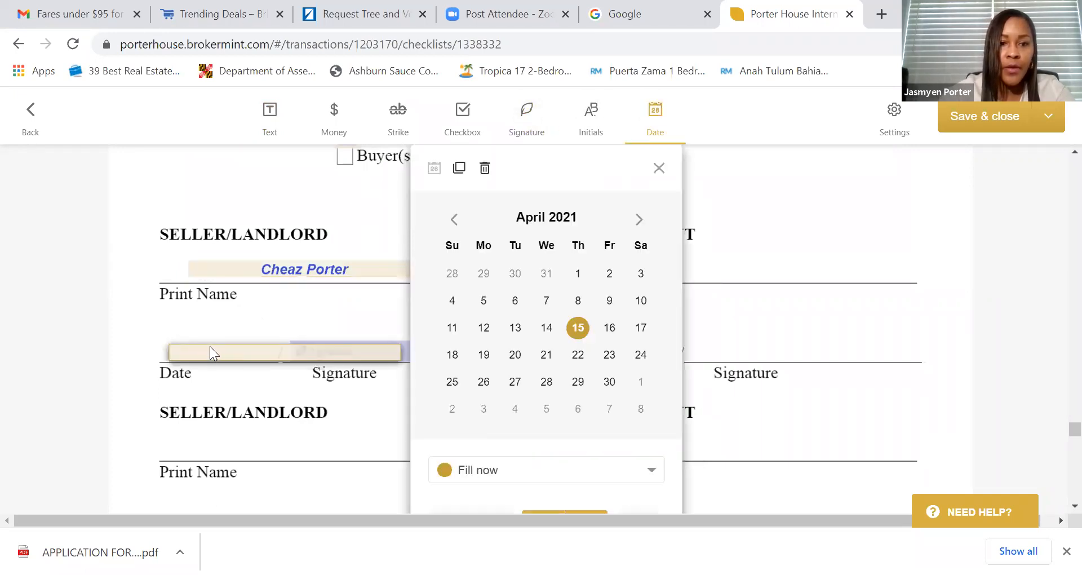
drag(210, 352, 200, 351)
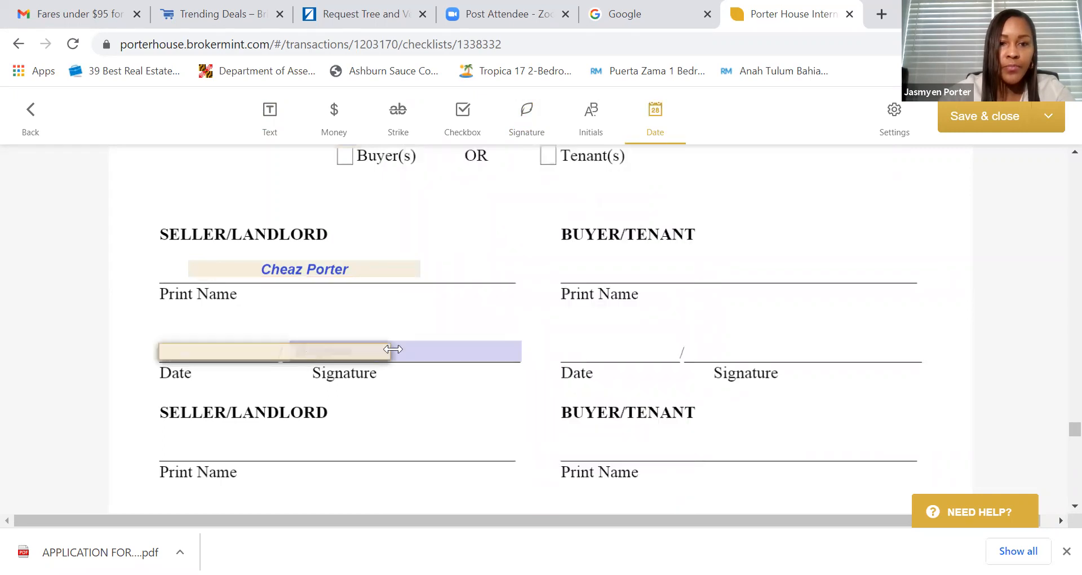
drag(389, 349, 278, 351)
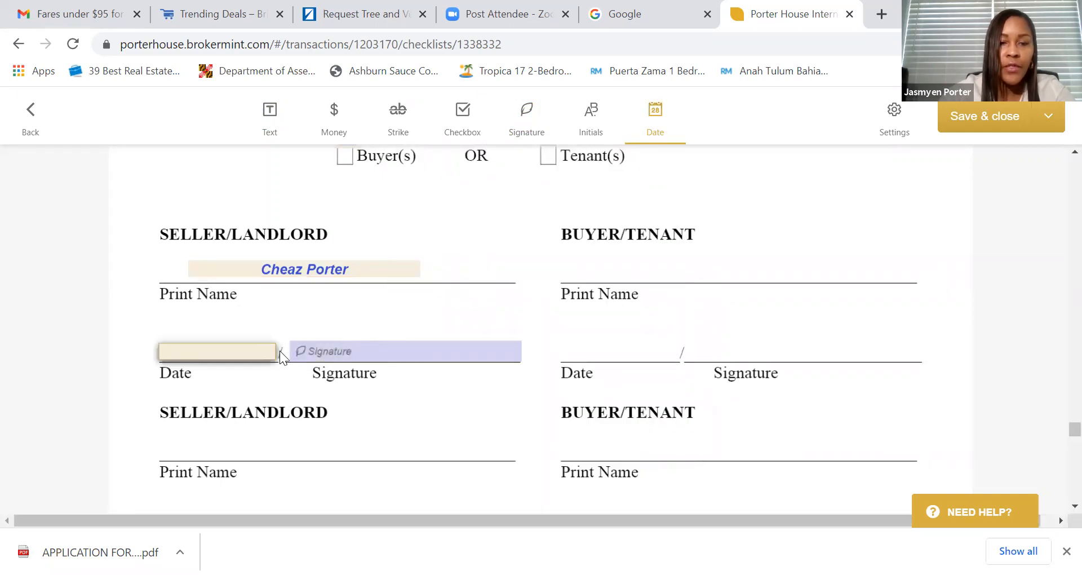
scroll(359, 395, down, 1)
scroll(261, 374, down, 1)
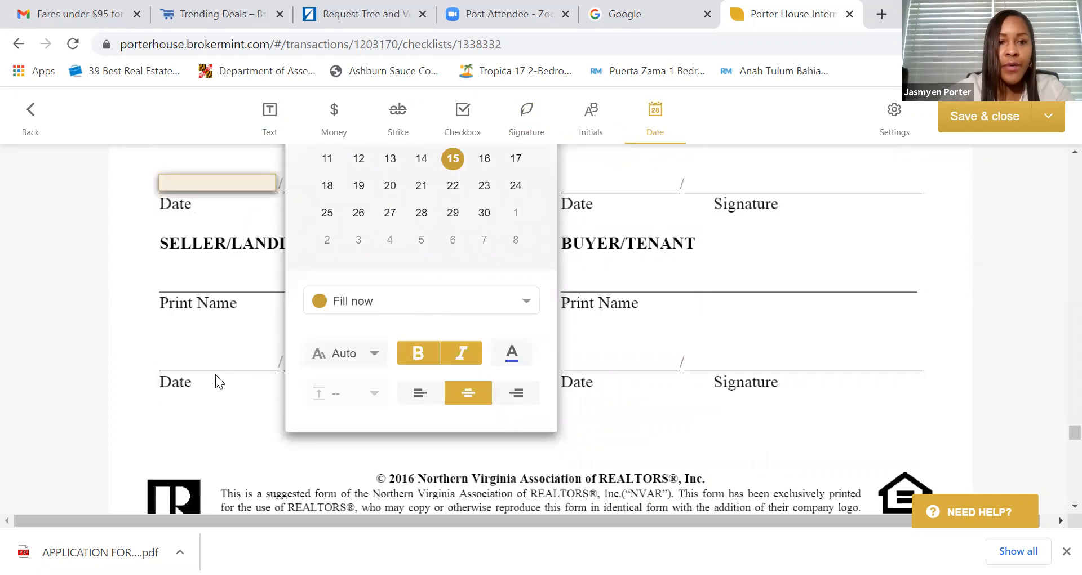
scroll(215, 374, up, 2)
scroll(216, 383, down, 7)
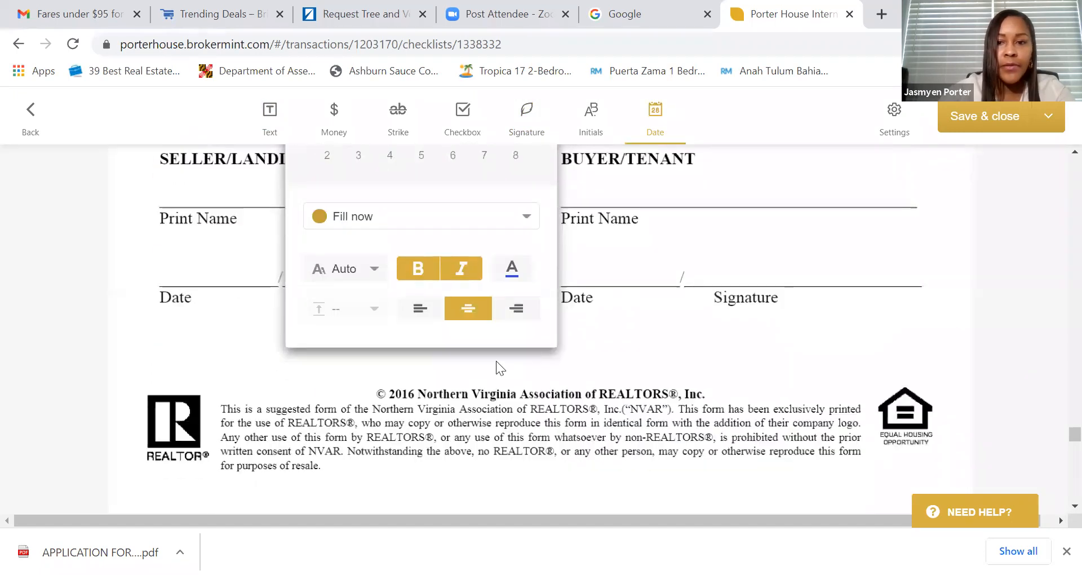
scroll(577, 348, down, 9)
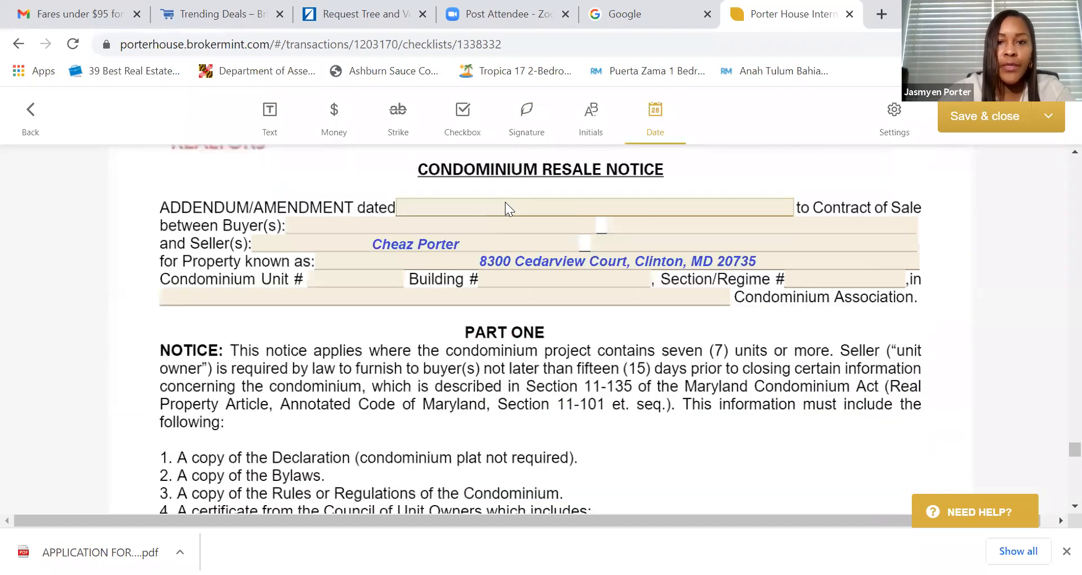
- Date the Condominium Resale Notice addendum Apr 15, 2021
click(510, 208)
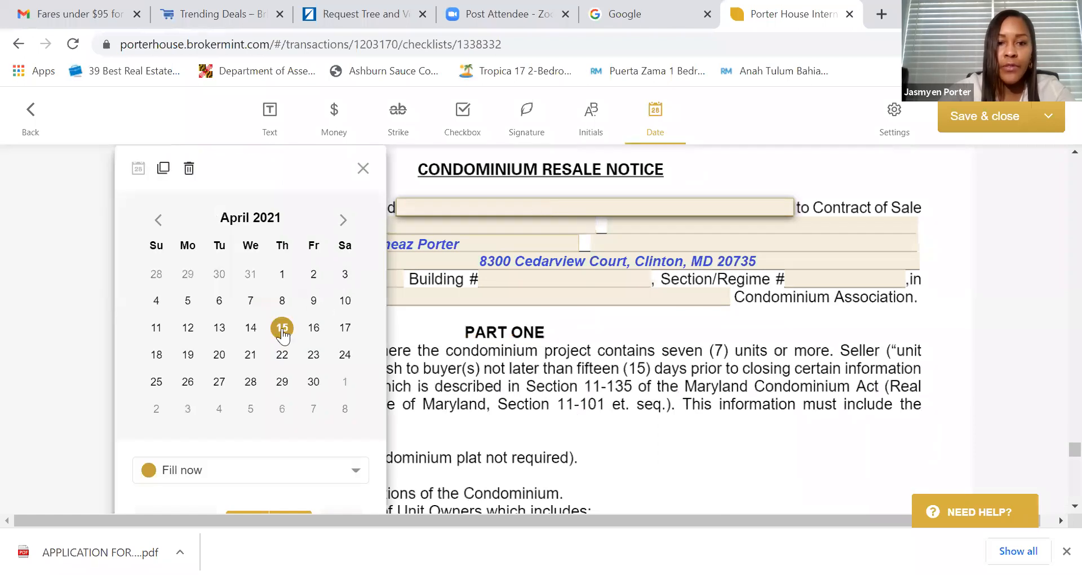
click(489, 338)
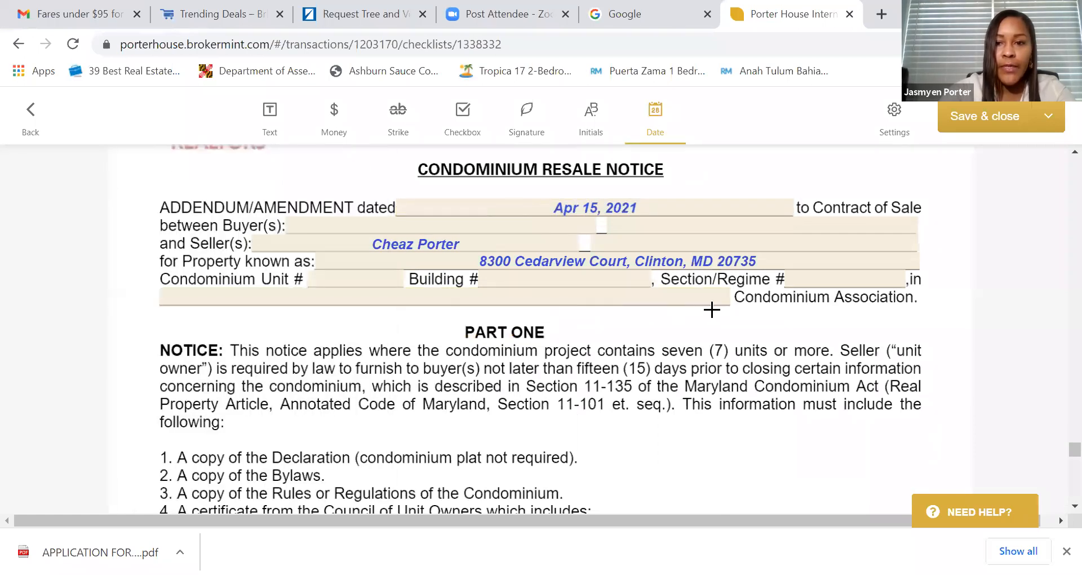
click(613, 294)
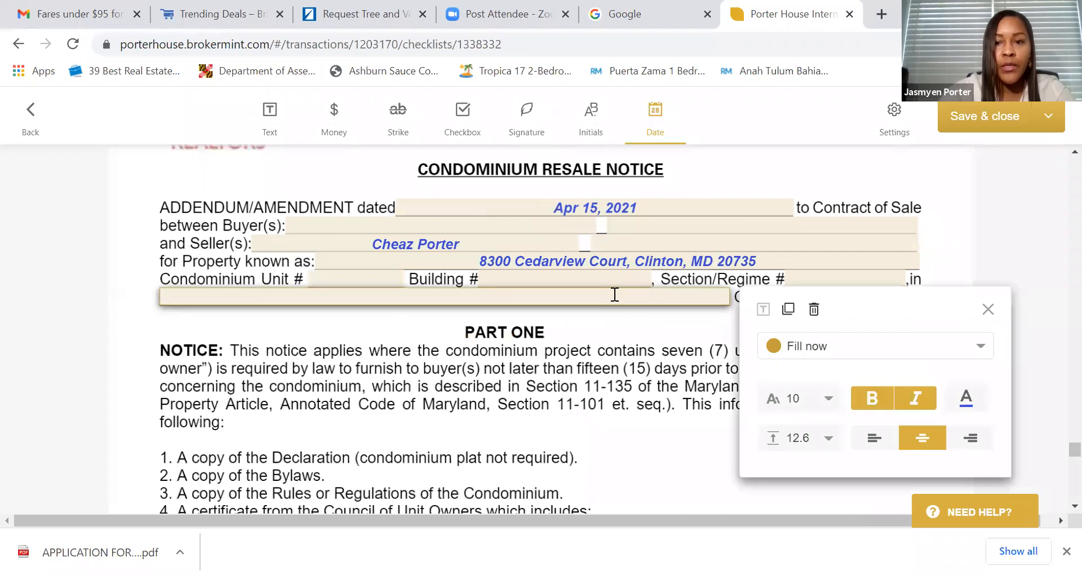
click(548, 346)
- Review through to page 2 of 2 and bring up the Save & close options
scroll(548, 345, down, 10)
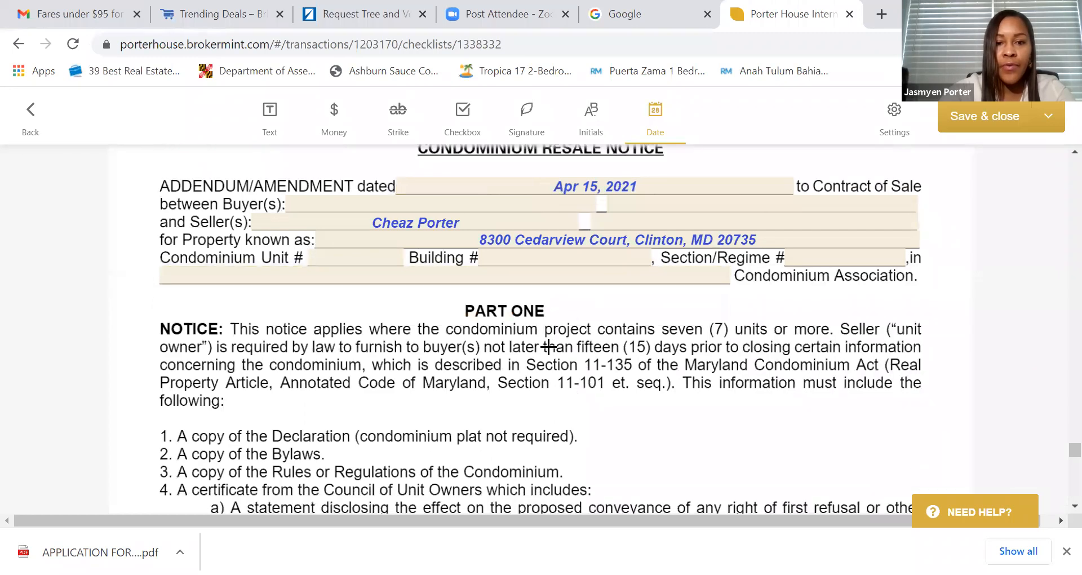
scroll(548, 344, down, 15)
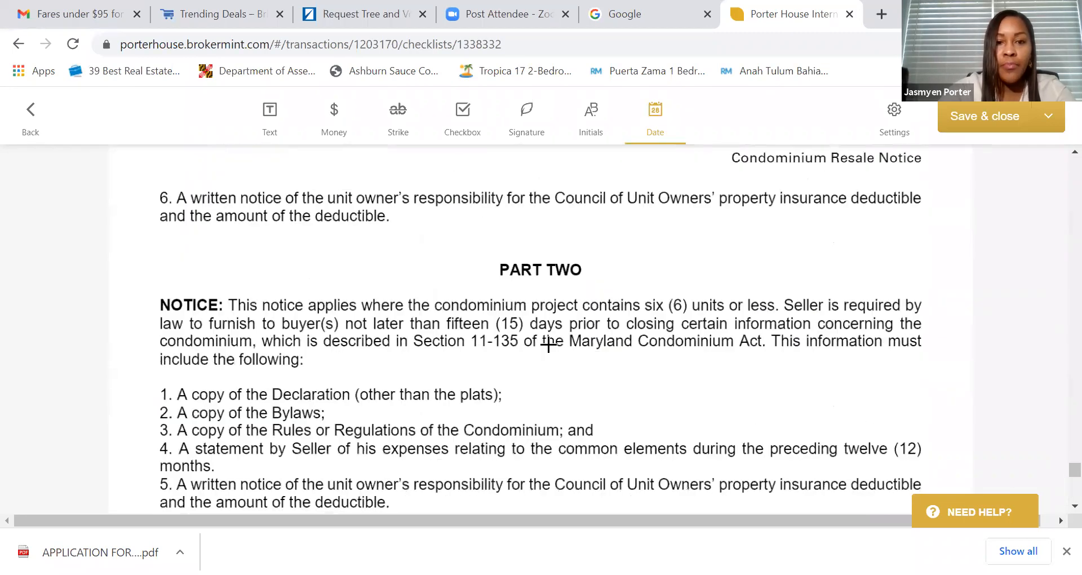
scroll(548, 345, down, 5)
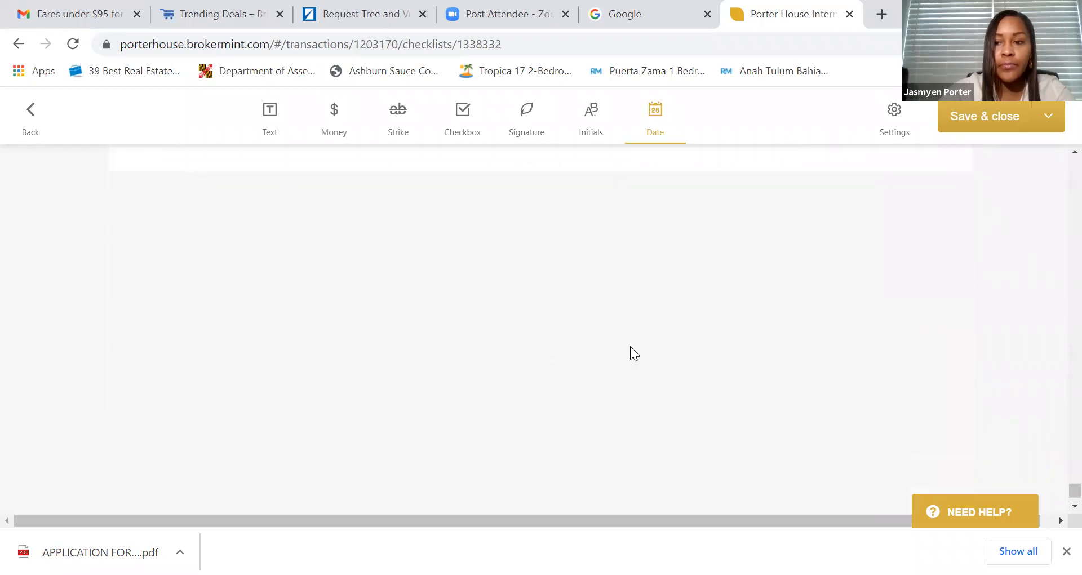
scroll(692, 337, up, 2)
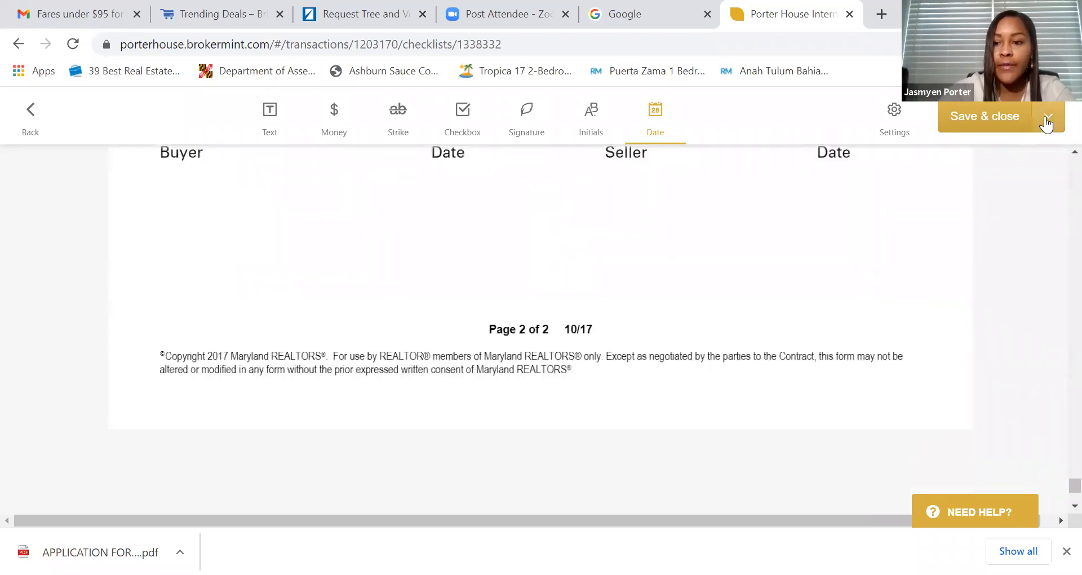
click(1046, 118)
- Send the package for signature, replacing the $(recipient_name) greeting with the seller's first name
click(982, 166)
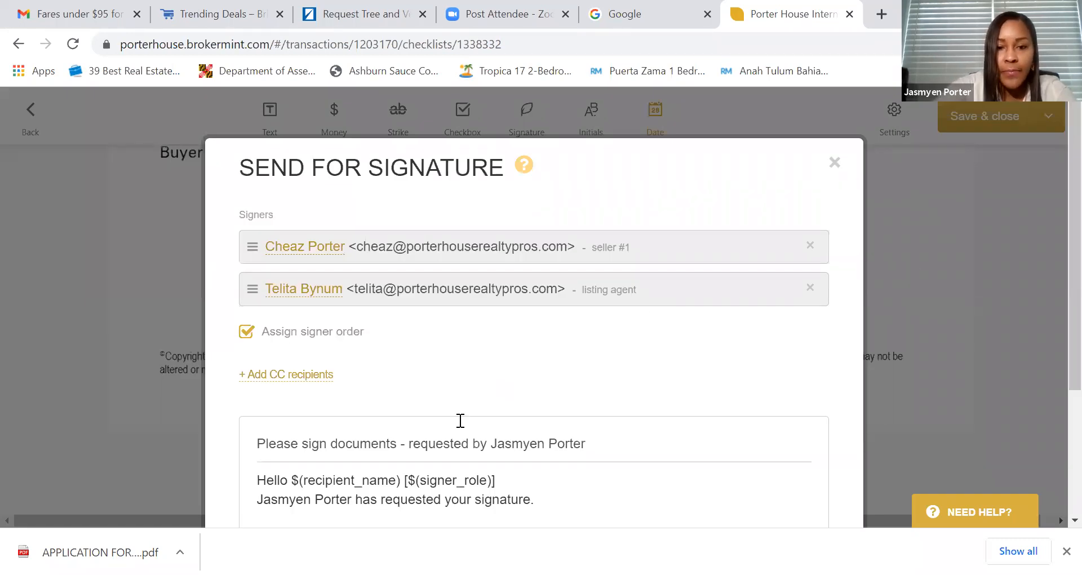
click(520, 478)
key(BackSpace)
key(BackSpace)
key(BackSpace)
key(BackSpace)
key(BackSpace)
key(BackSpace)
key(BackSpace)
key(BackSpace)
key(BackSpace)
key(BackSpace)
key(BackSpace)
key(BackSpace)
key(BackSpace)
key(BackSpace)
key(BackSpace)
key(BackSpace)
key(BackSpace)
key(BackSpace)
key(BackSpace)
key(BackSpace)
key(BackSpace)
key(BackSpace)
key(BackSpace)
key(BackSpace)
key(BackSpace)
key(BackSpace)
key(BackSpace)
key(BackSpace)
key(BackSpace)
key(BackSpace)
key(BackSpace)
key(BackSpace)
key(BackSpace)
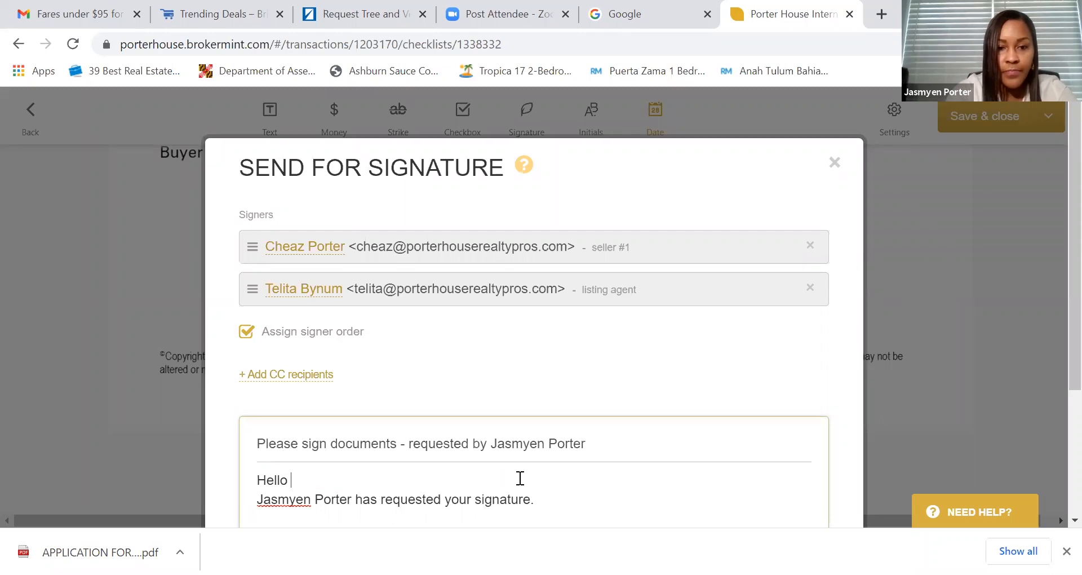
text(Chea)
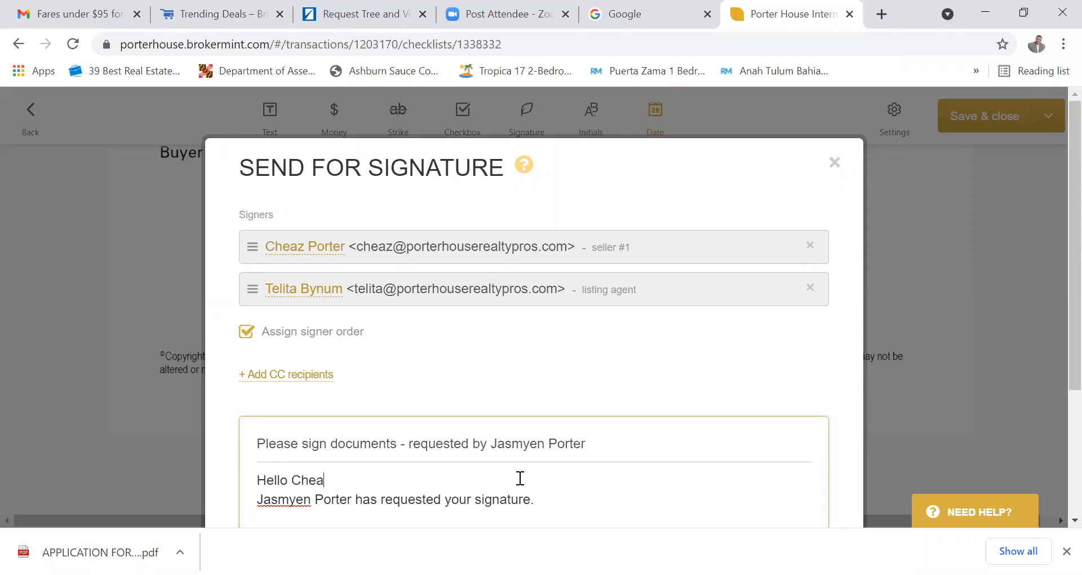
text(z!)
scroll(620, 446, down, 3)
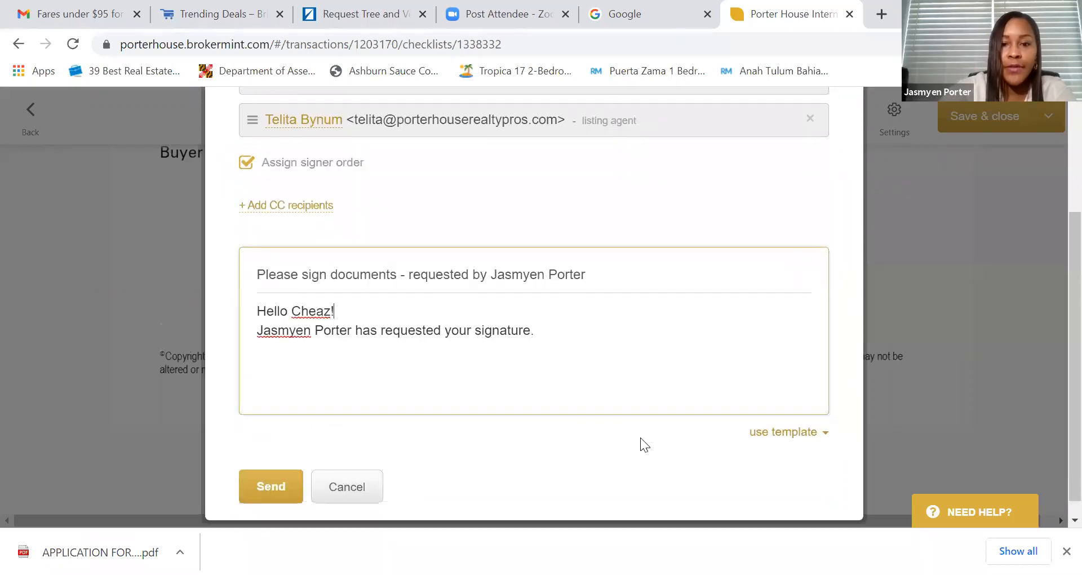
click(270, 488)
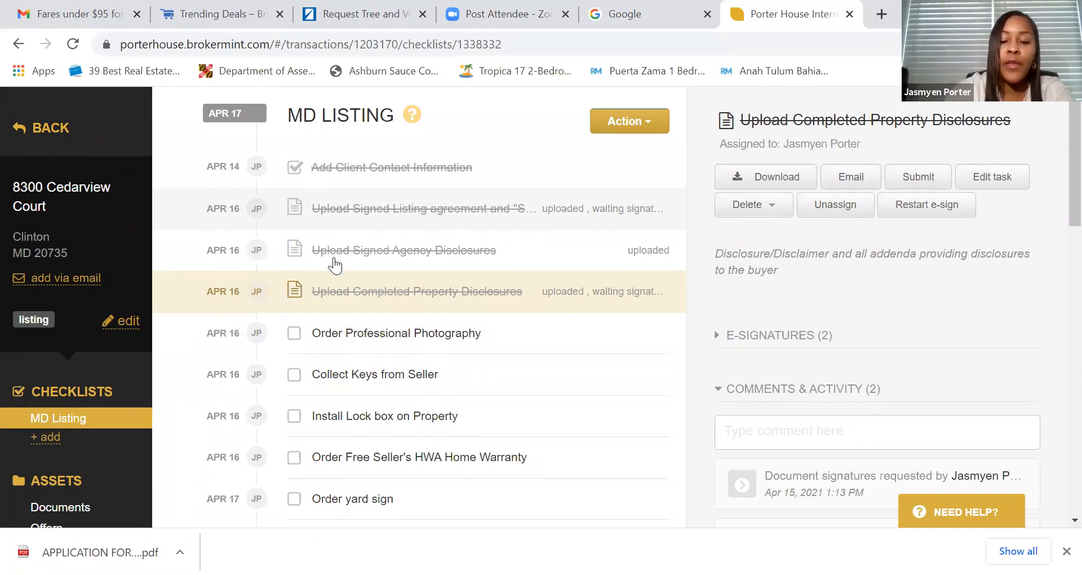
- Submit the signed listing agreement task for review
click(411, 217)
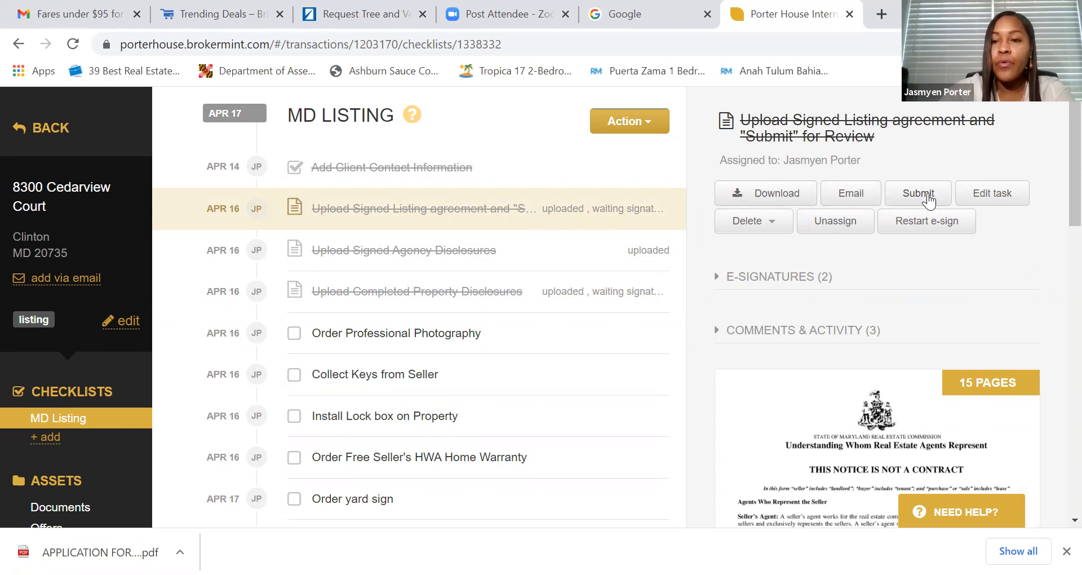
click(928, 197)
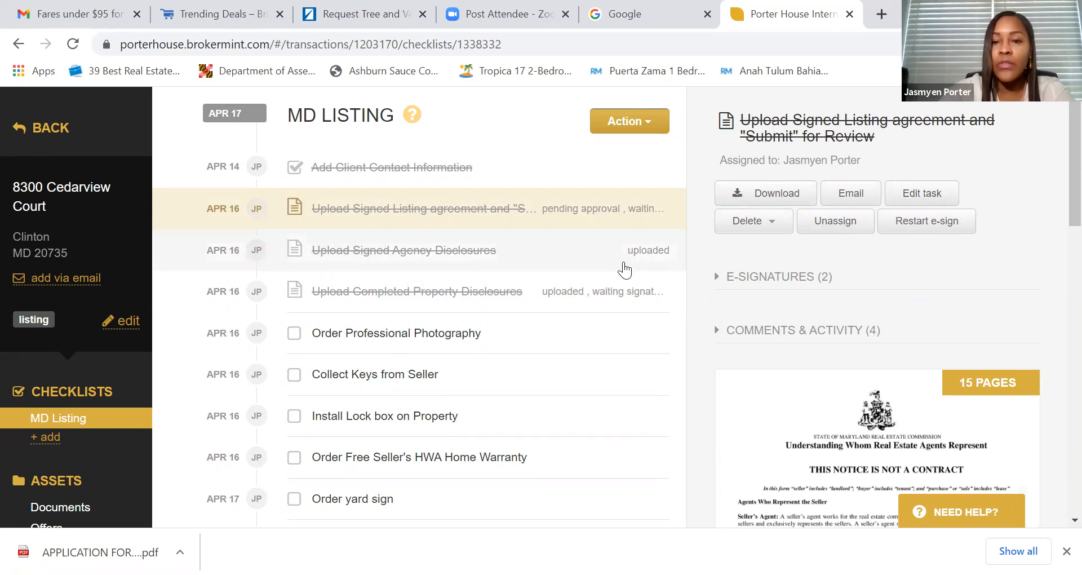
scroll(624, 271, down, 1)
scroll(624, 270, up, 1)
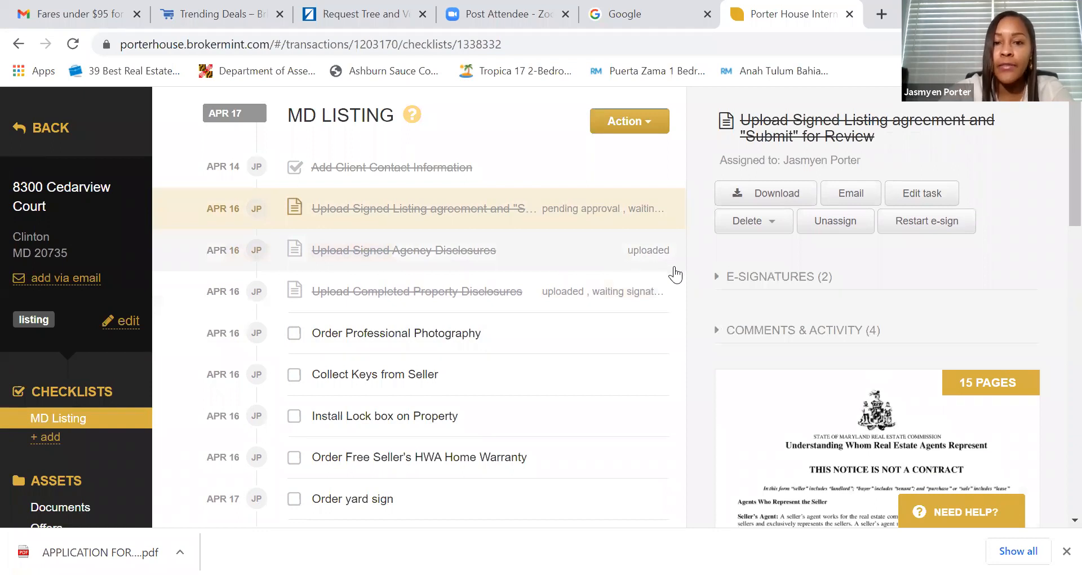
- Check the completed property disclosures task, then go to the transaction's Documents page
click(535, 307)
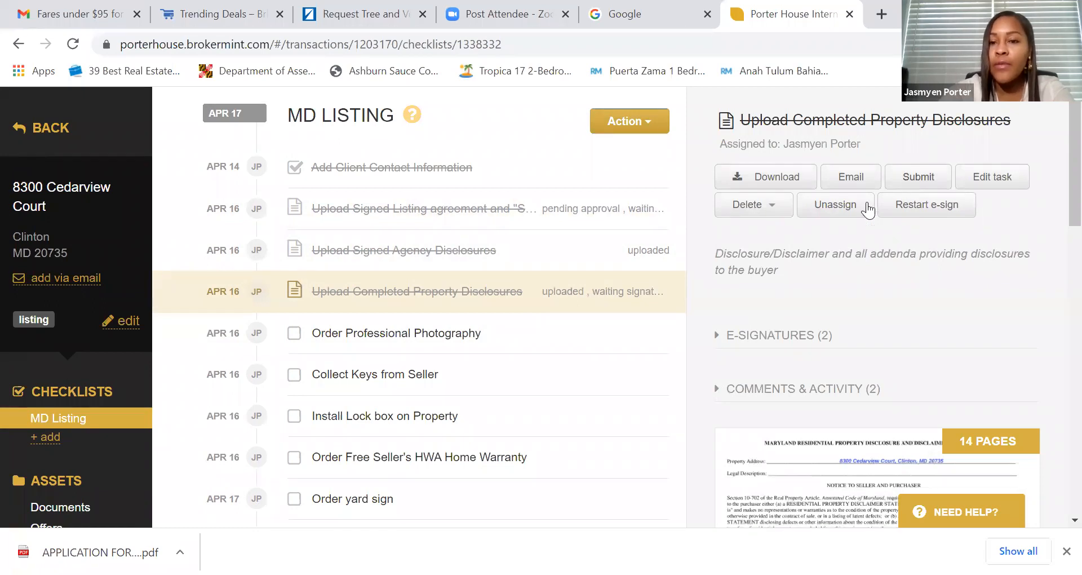
scroll(550, 303, down, 1)
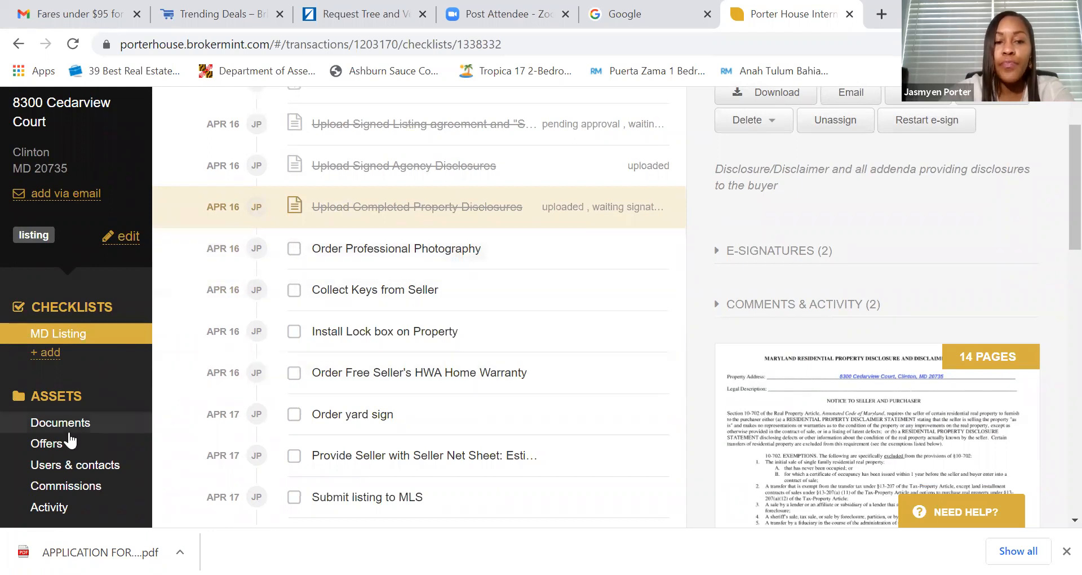
scroll(108, 428, down, 1)
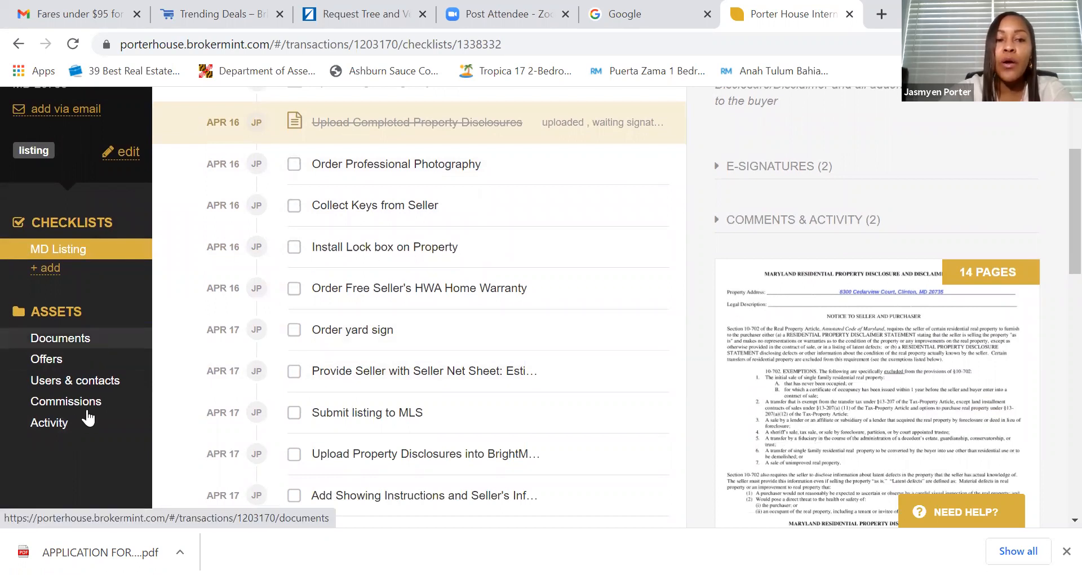
click(86, 341)
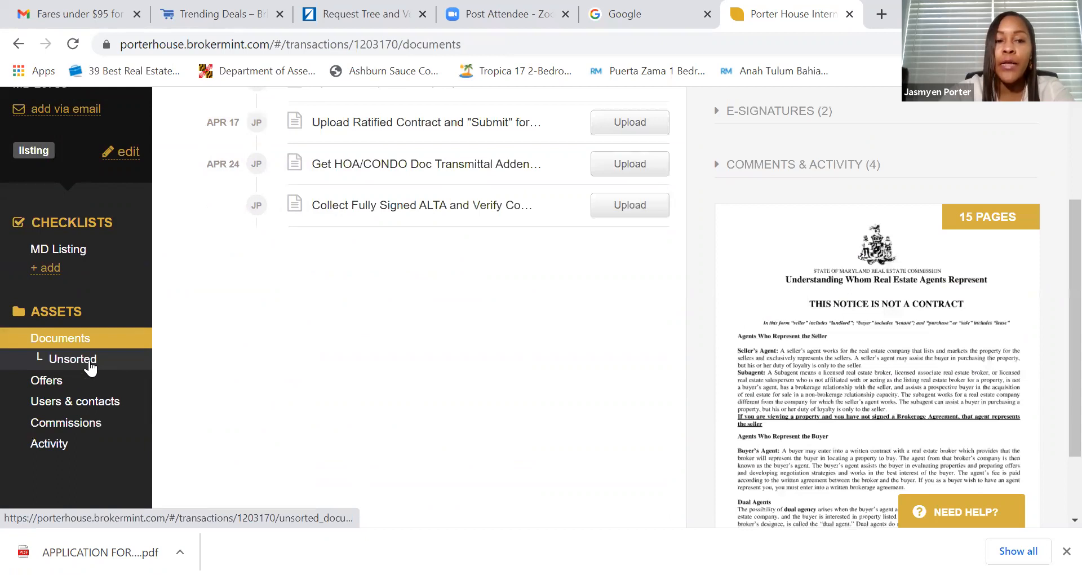
- Check the Unsorted documents and forwarding email address, then move to the Offers page
click(88, 361)
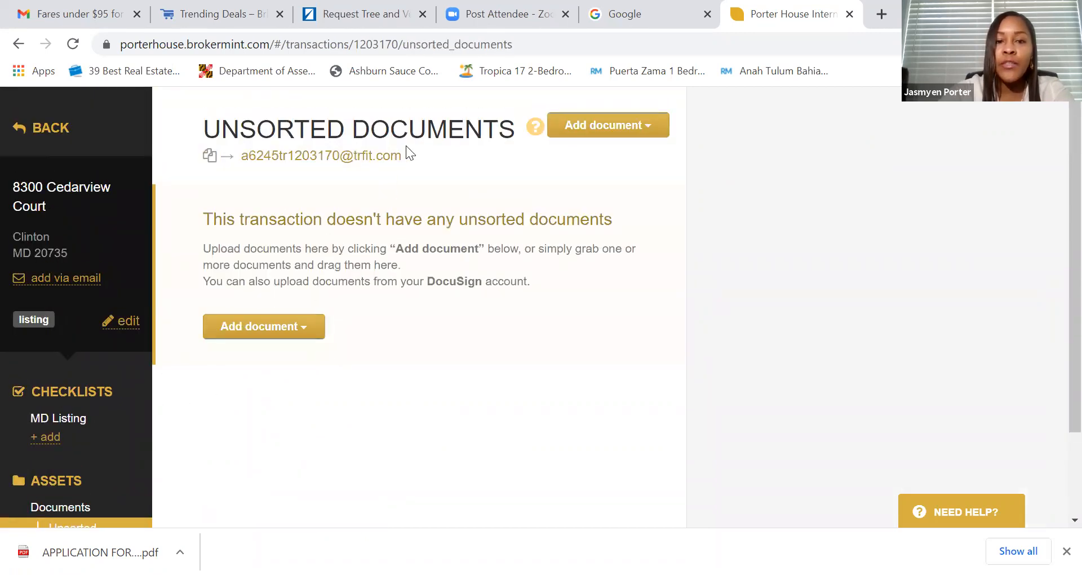
drag(407, 155, 243, 160)
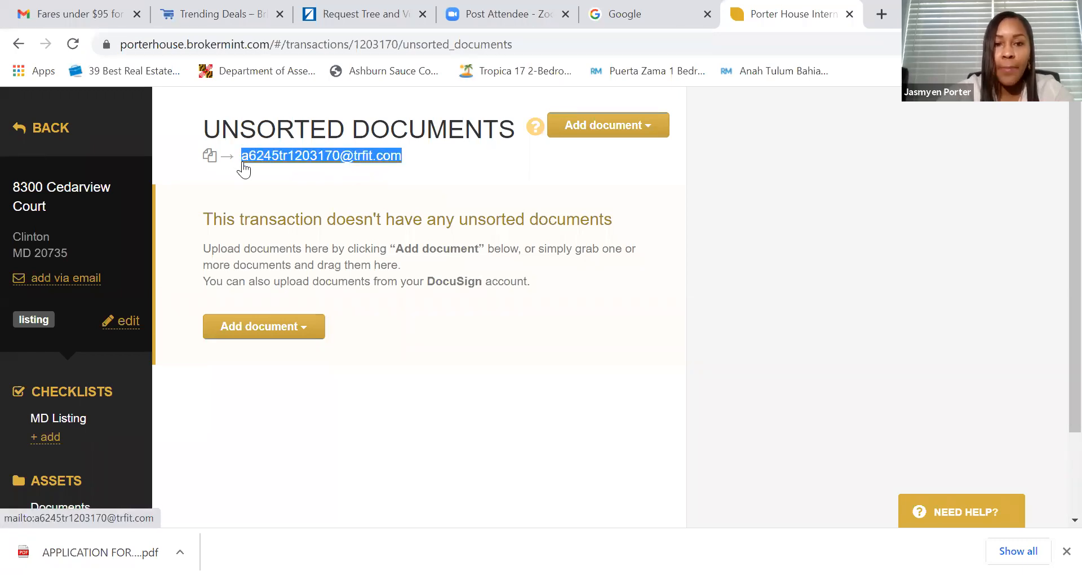
click(443, 189)
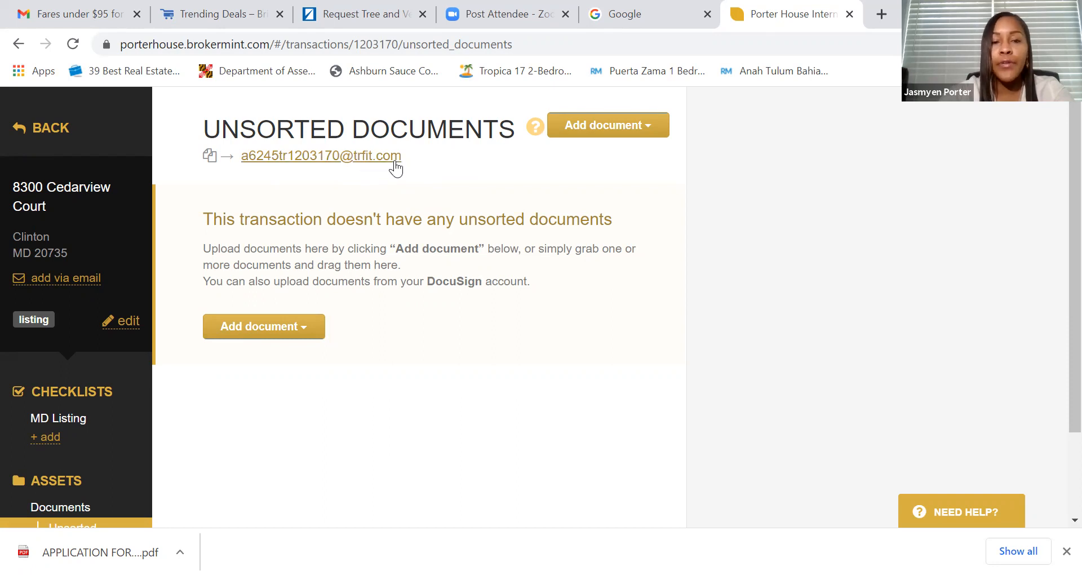
scroll(113, 406, down, 1)
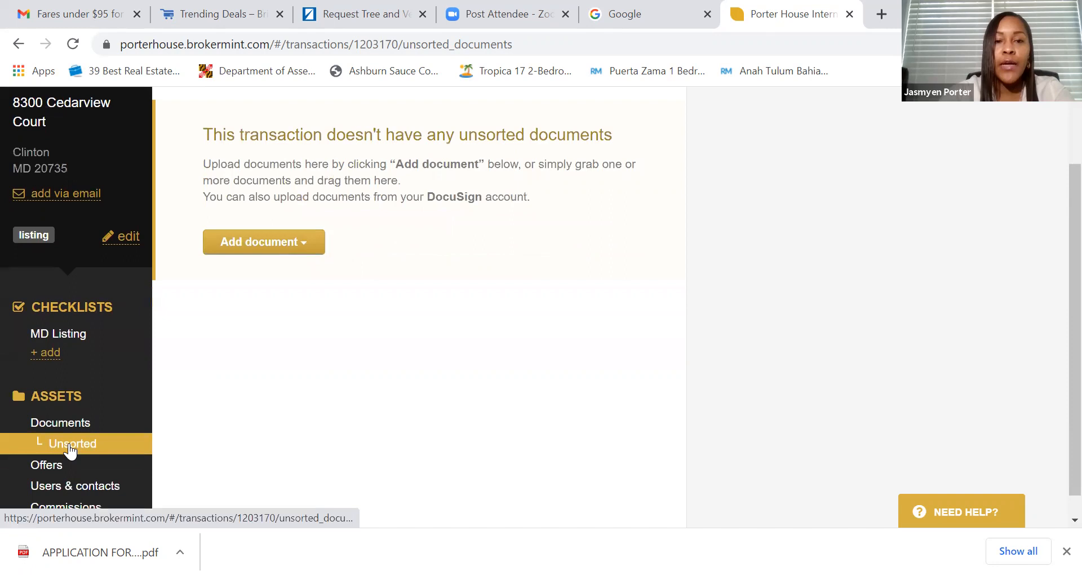
scroll(418, 175, up, 1)
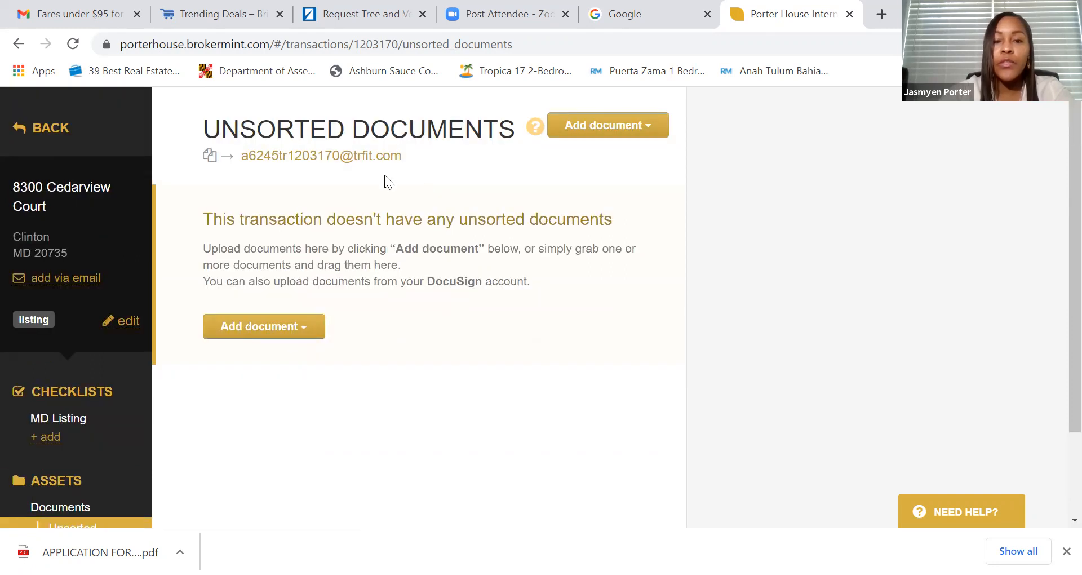
scroll(383, 237, down, 1)
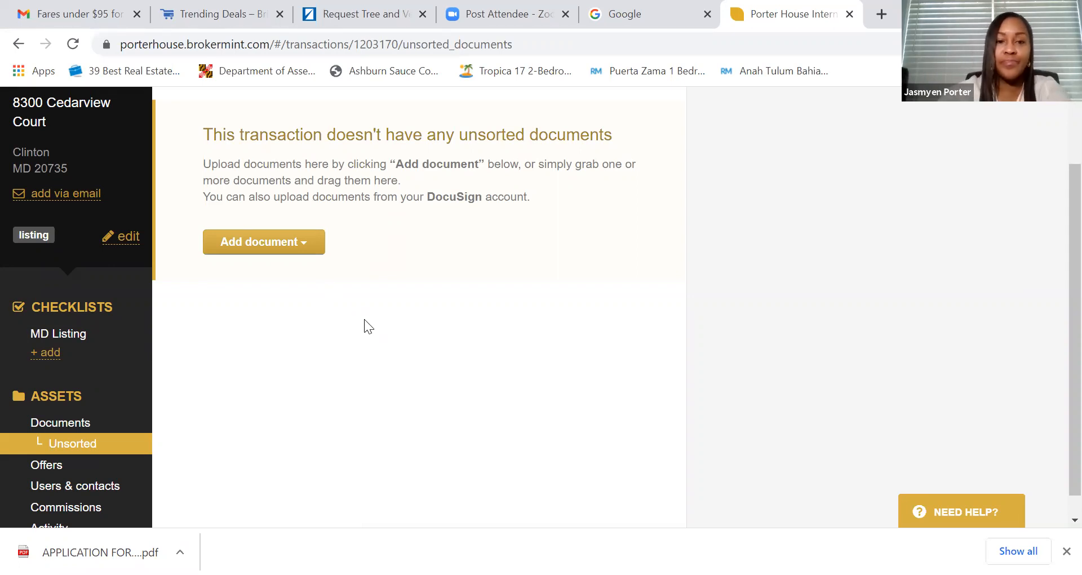
scroll(364, 320, down, 1)
scroll(364, 332, up, 2)
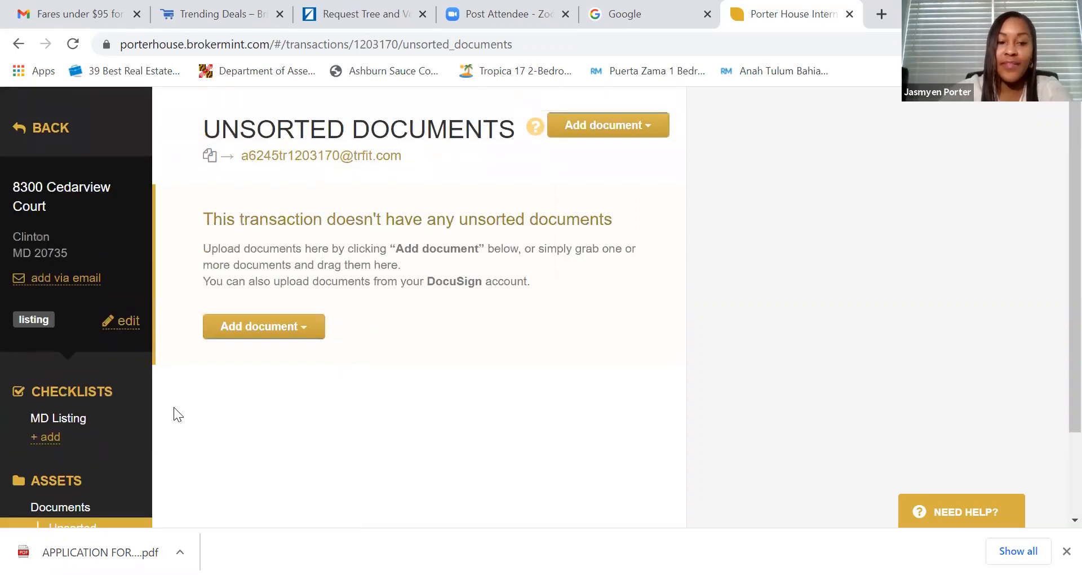
scroll(301, 397, down, 2)
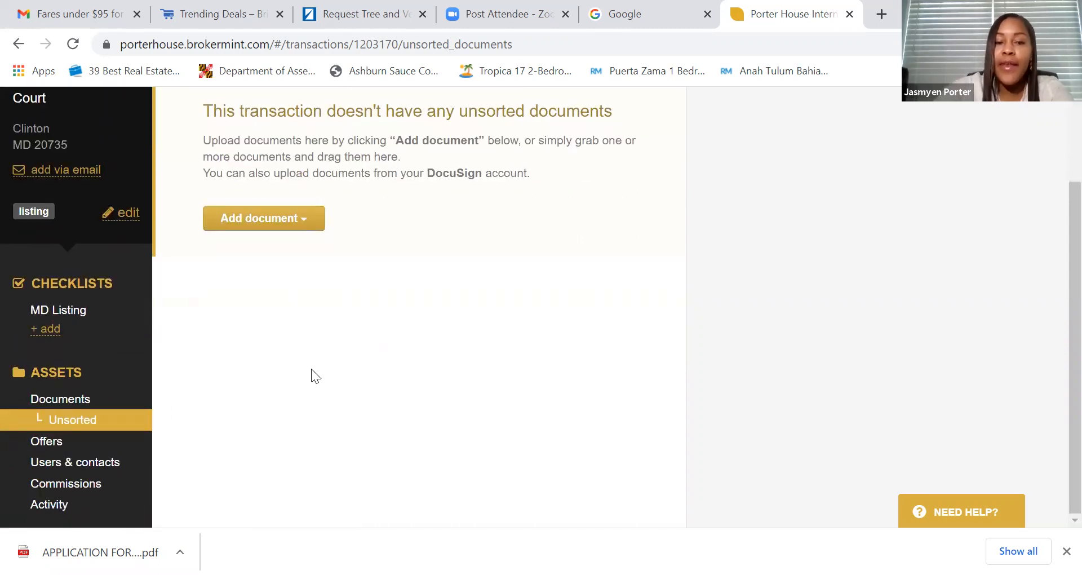
click(55, 443)
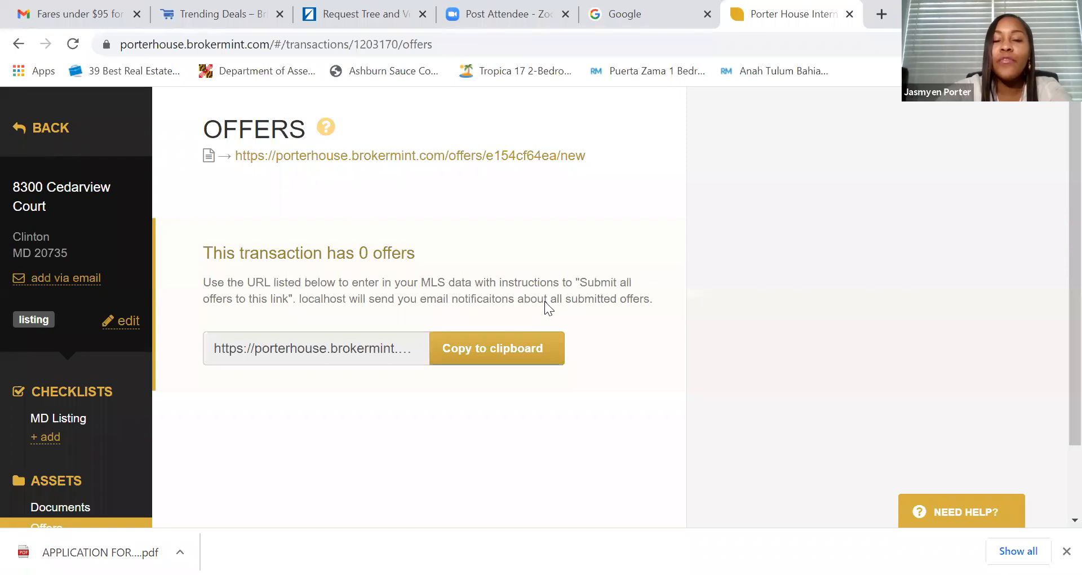
- Copy the Offers page's submission URL to the clipboard via Copy link address and Copy to clipboard
scroll(225, 417, down, 2)
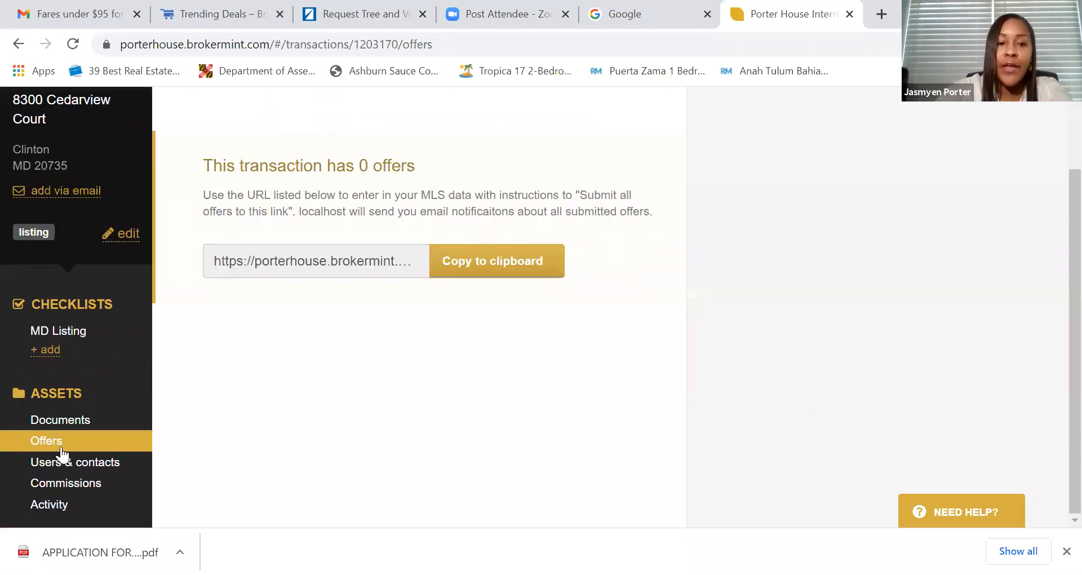
scroll(496, 364, up, 2)
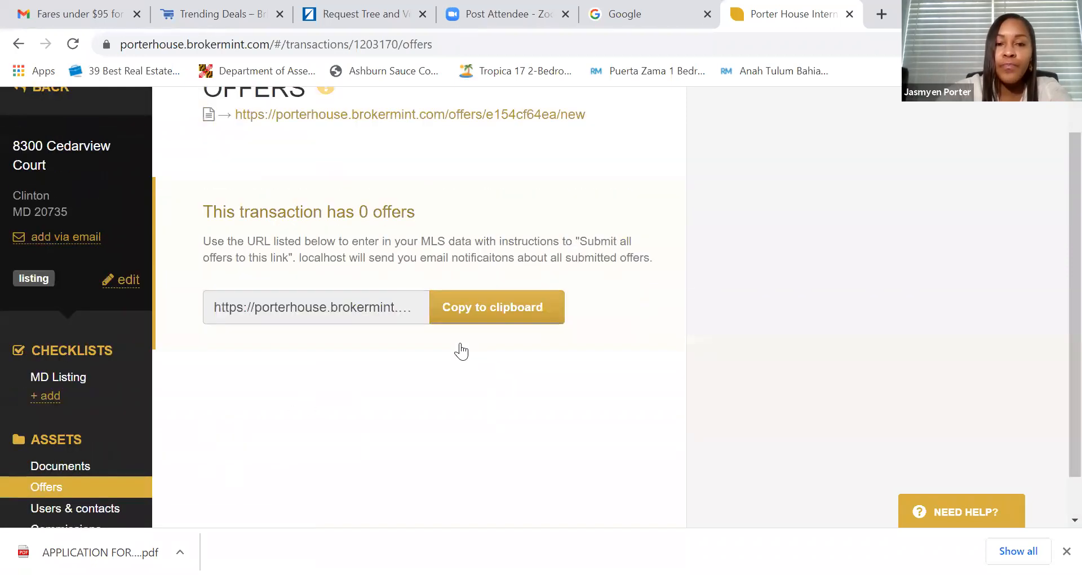
drag(586, 156, 233, 158)
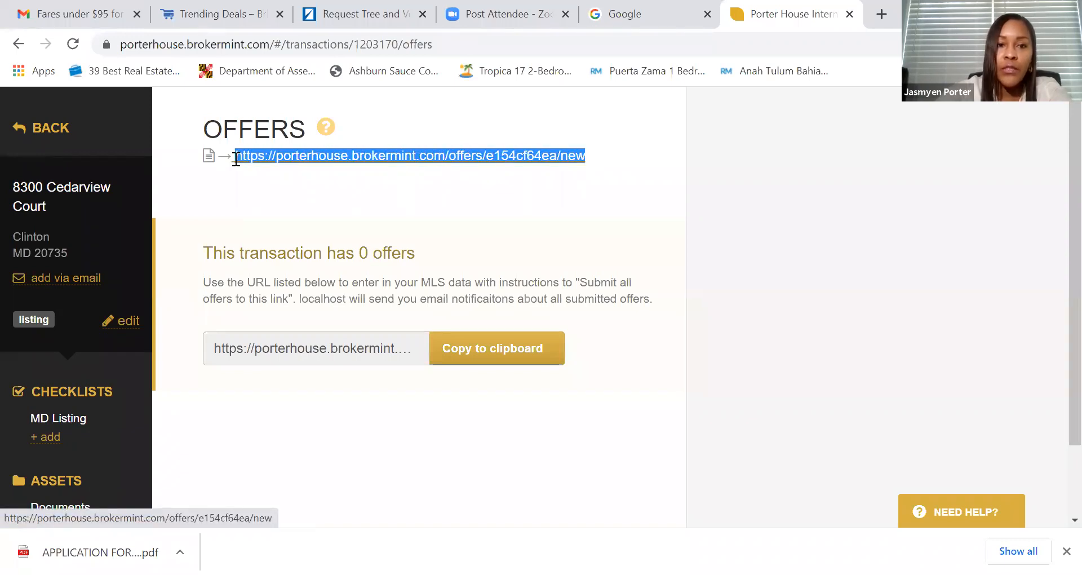
right_click(233, 159)
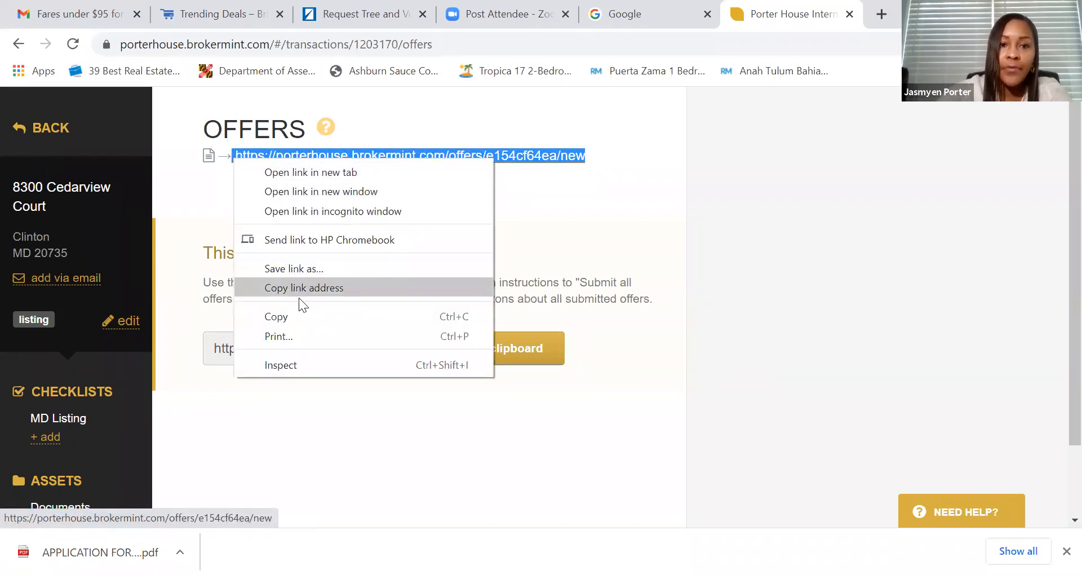
click(296, 317)
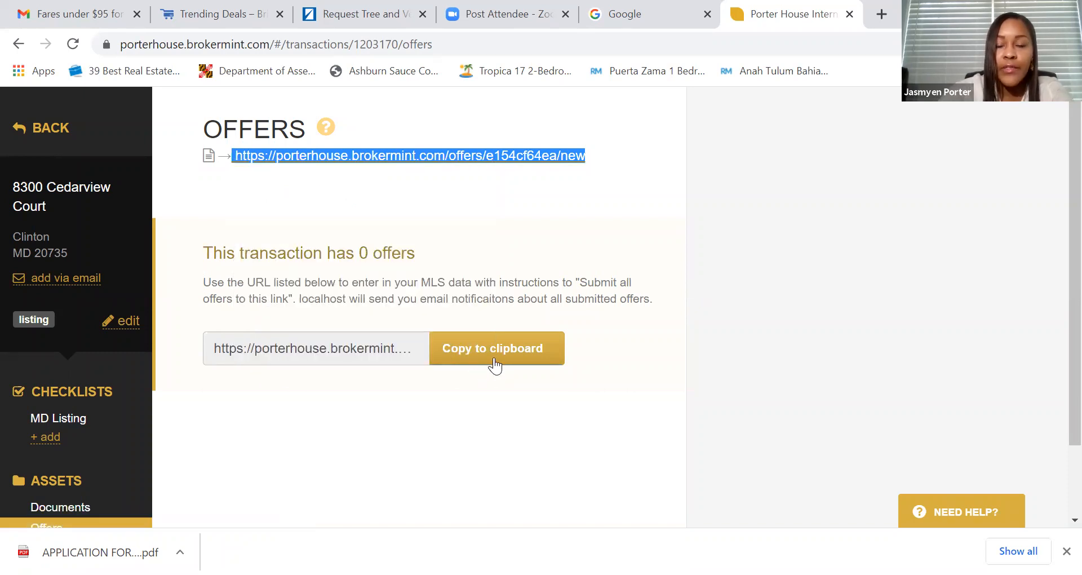
click(518, 362)
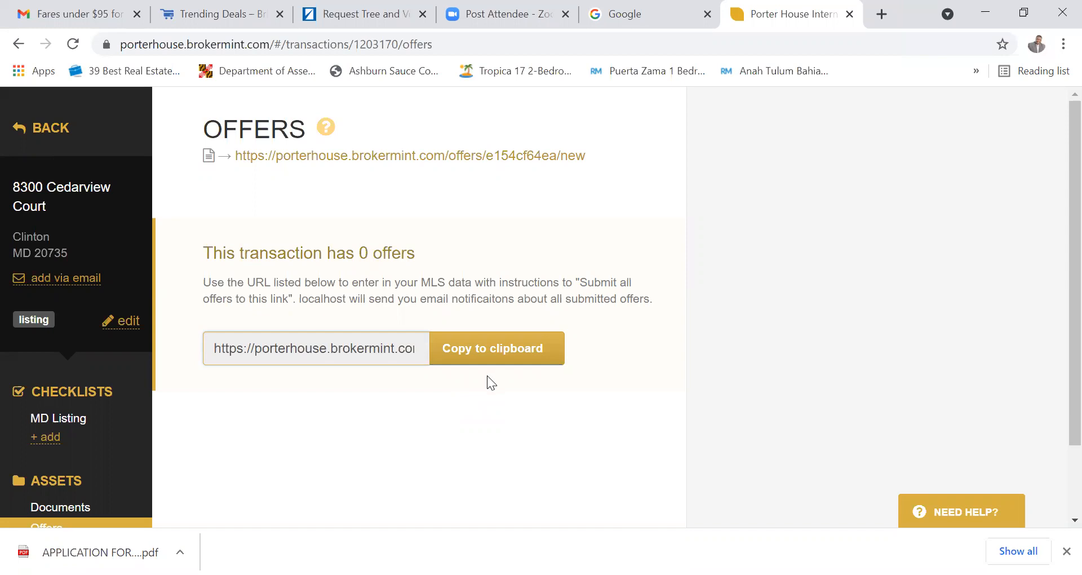
scroll(487, 375, down, 2)
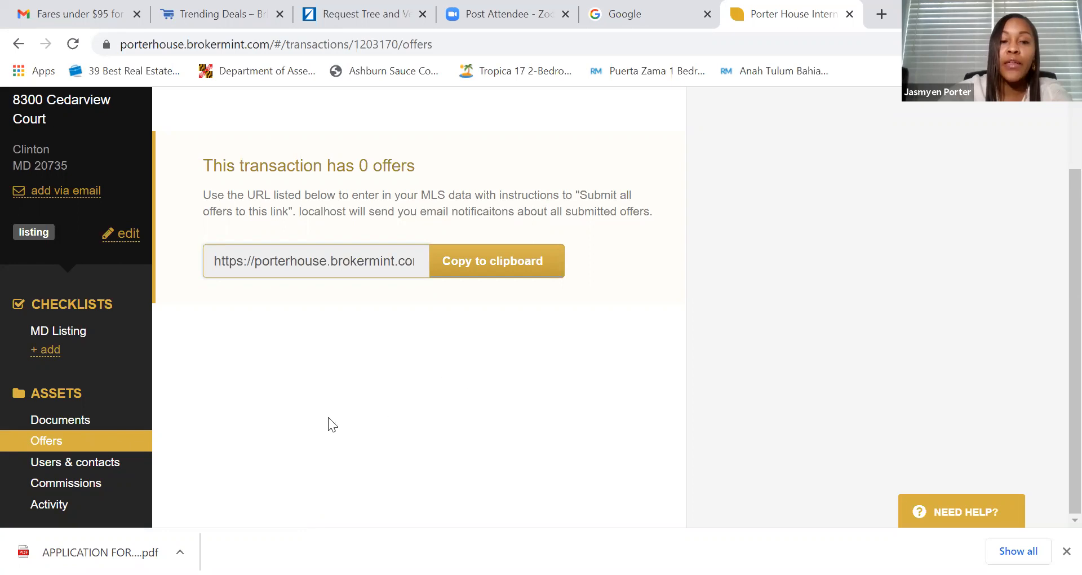
click(115, 448)
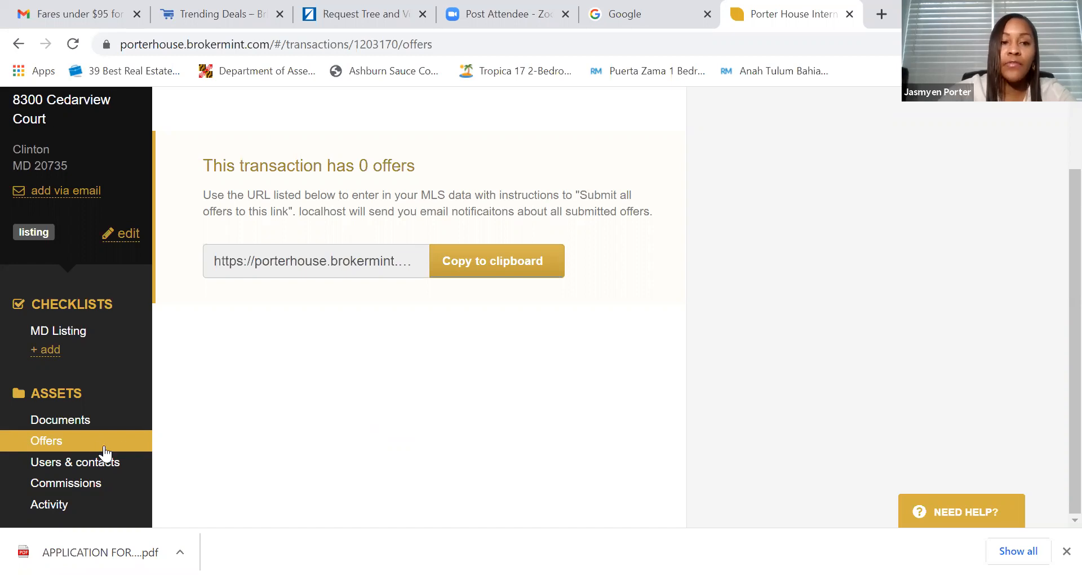
click(69, 332)
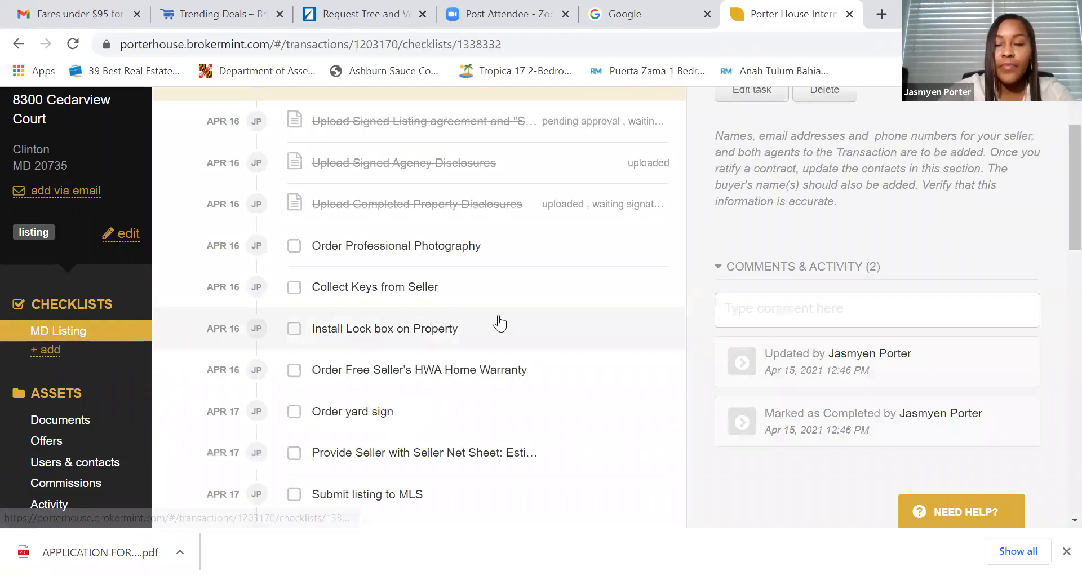
- Open the Upload Completed Property Disclosures task and preview its disclosure document
scroll(490, 318, up, 2)
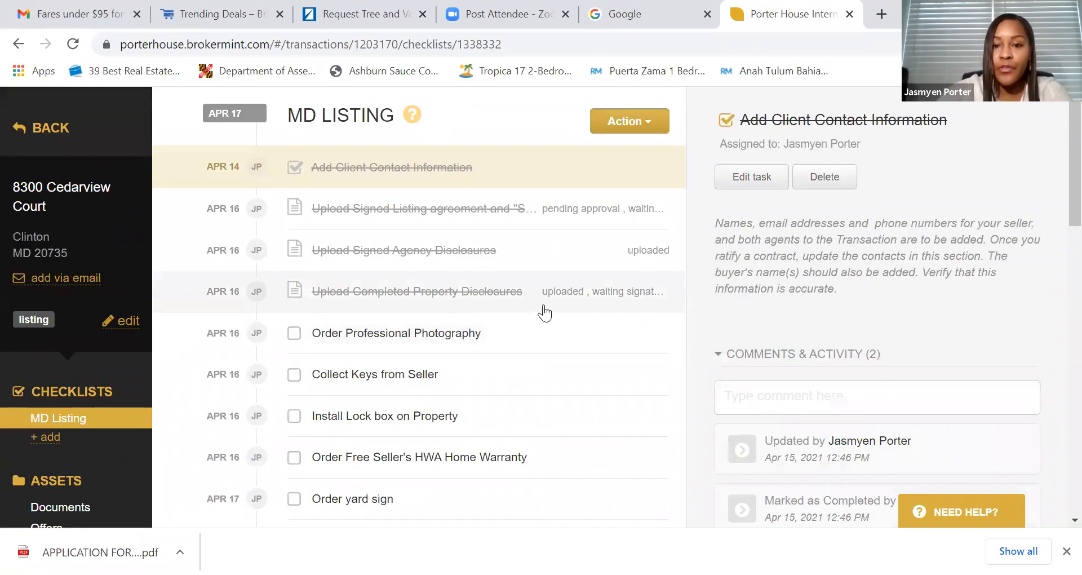
click(635, 306)
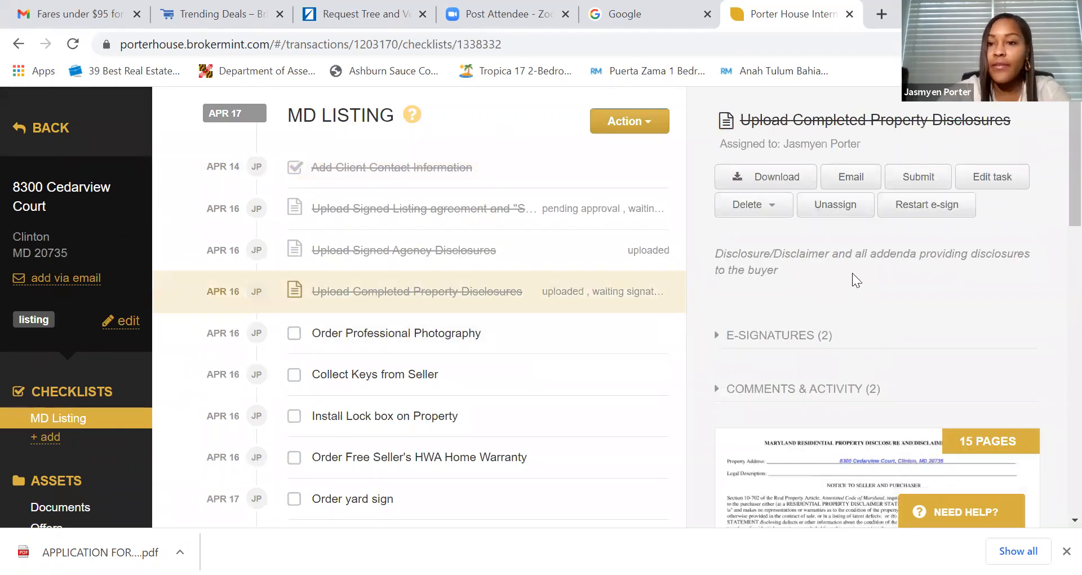
click(824, 455)
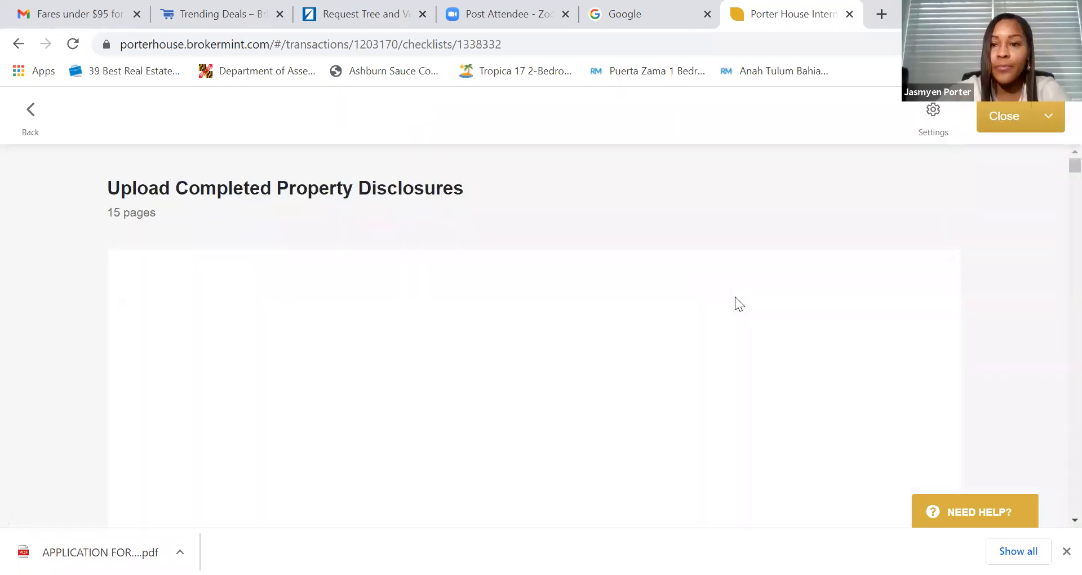
scroll(744, 310, down, 15)
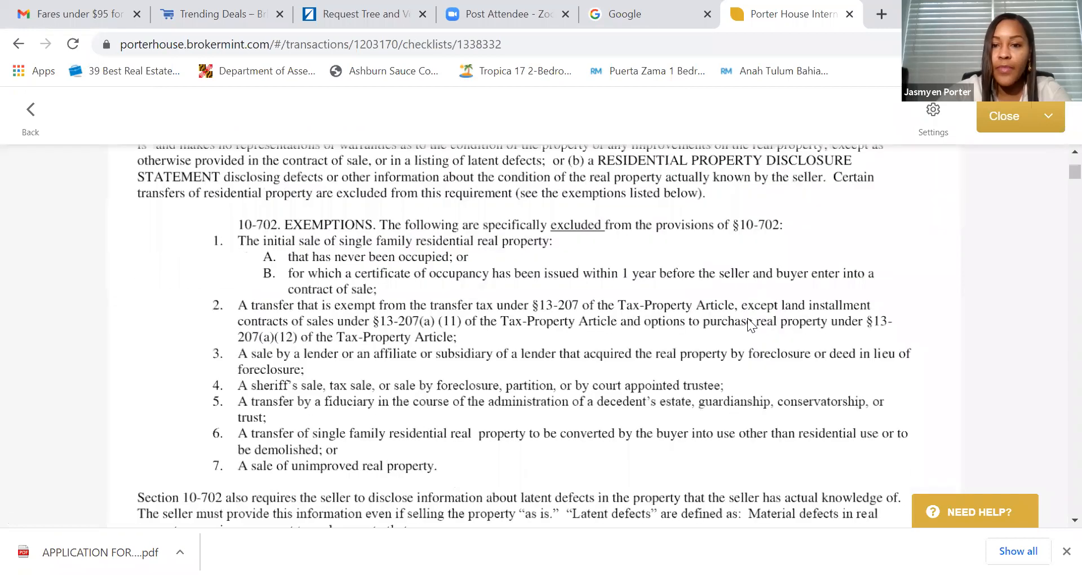
scroll(748, 318, down, 15)
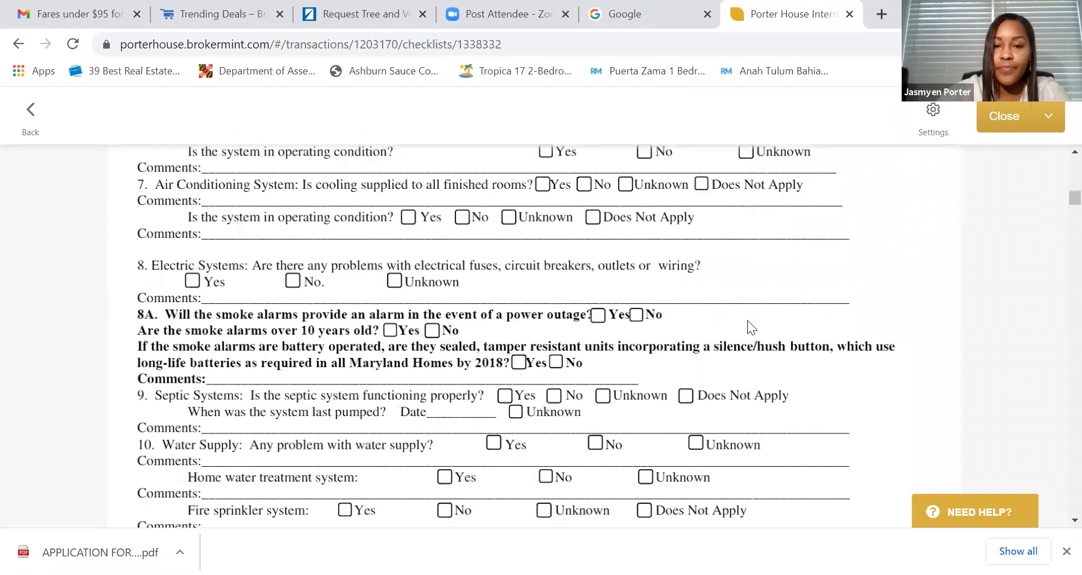
scroll(747, 322, down, 10)
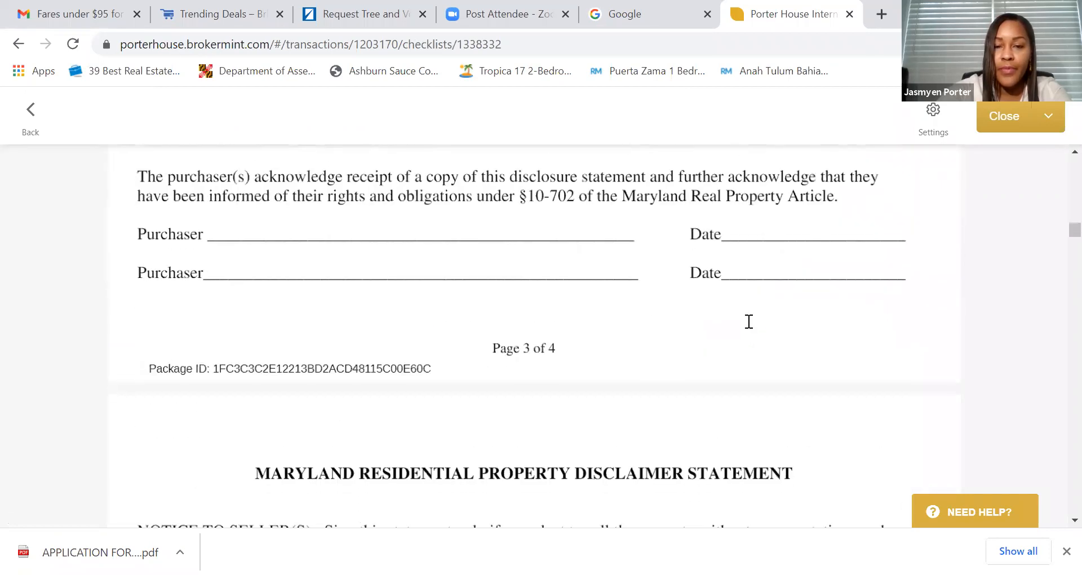
scroll(747, 321, up, 3)
scroll(747, 321, down, 15)
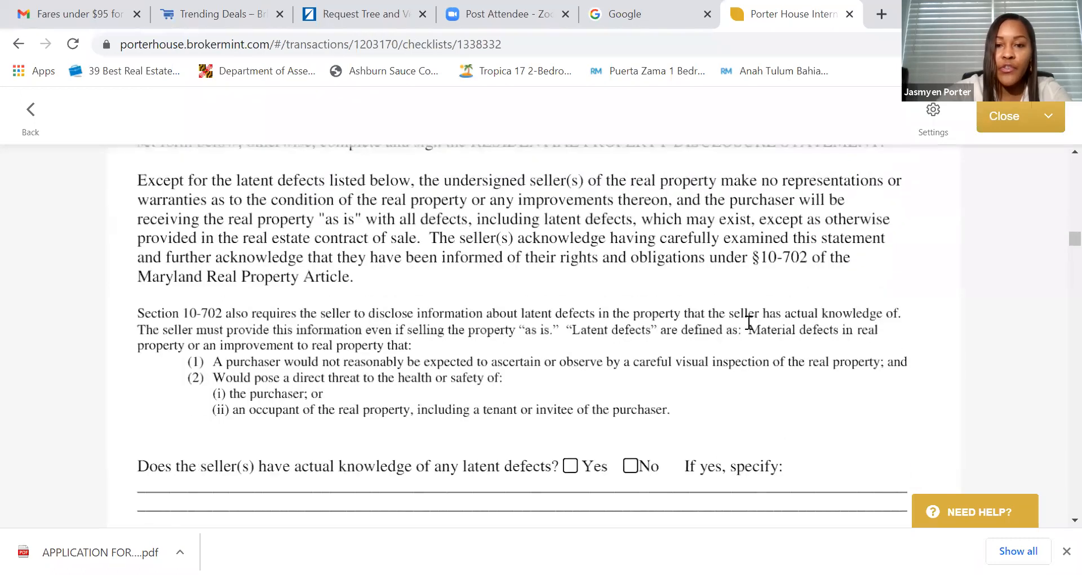
scroll(749, 322, down, 10)
- Read through the signed 15-page disclosure package and close it to return to the checklist
scroll(749, 323, up, 3)
scroll(749, 322, down, 4)
scroll(749, 322, down, 10)
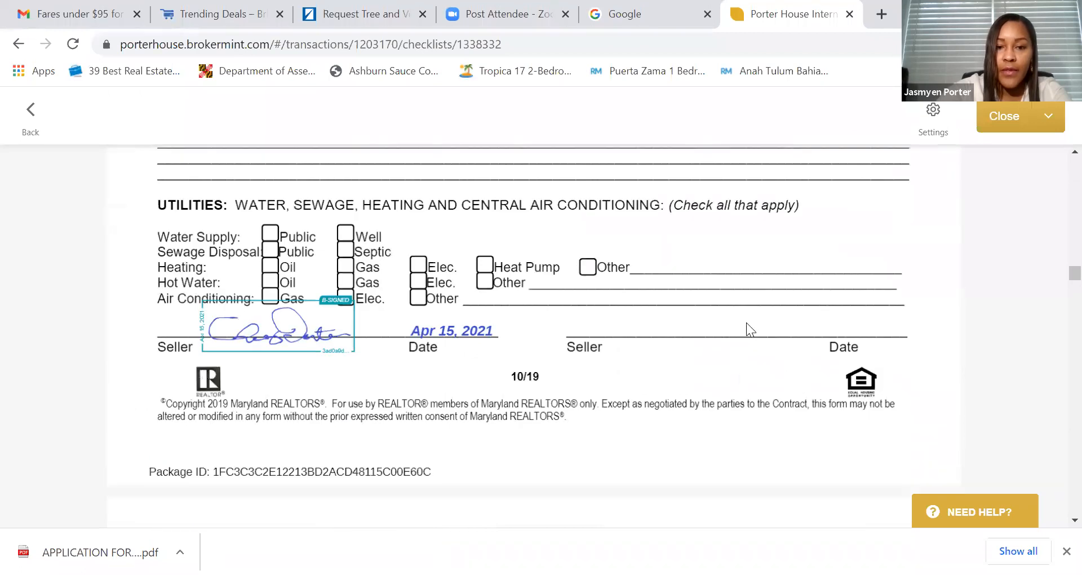
scroll(742, 342, down, 10)
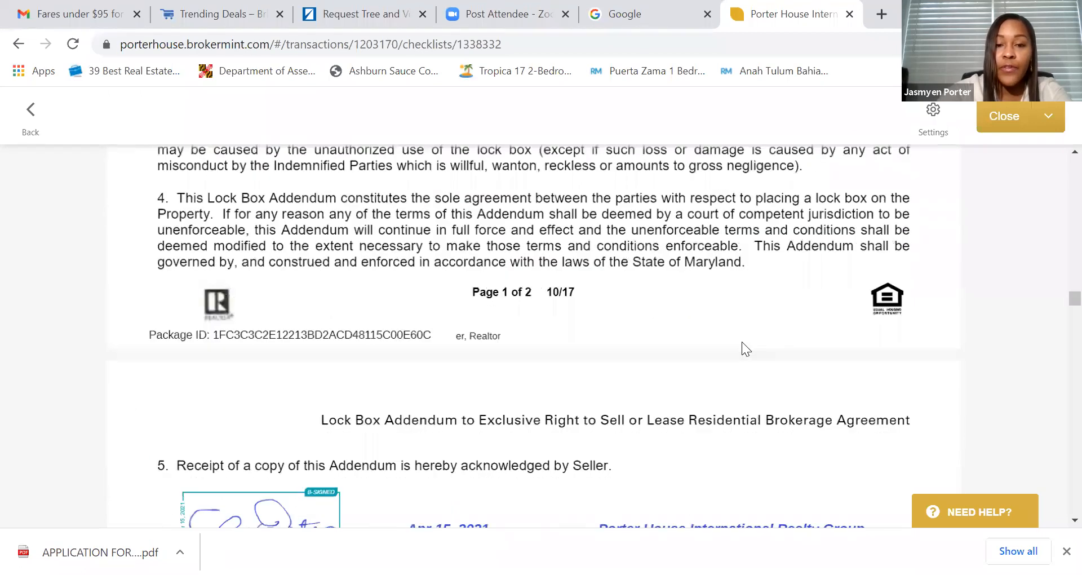
scroll(744, 341, down, 5)
scroll(741, 358, down, 15)
scroll(741, 365, down, 15)
scroll(741, 361, down, 15)
scroll(739, 367, down, 15)
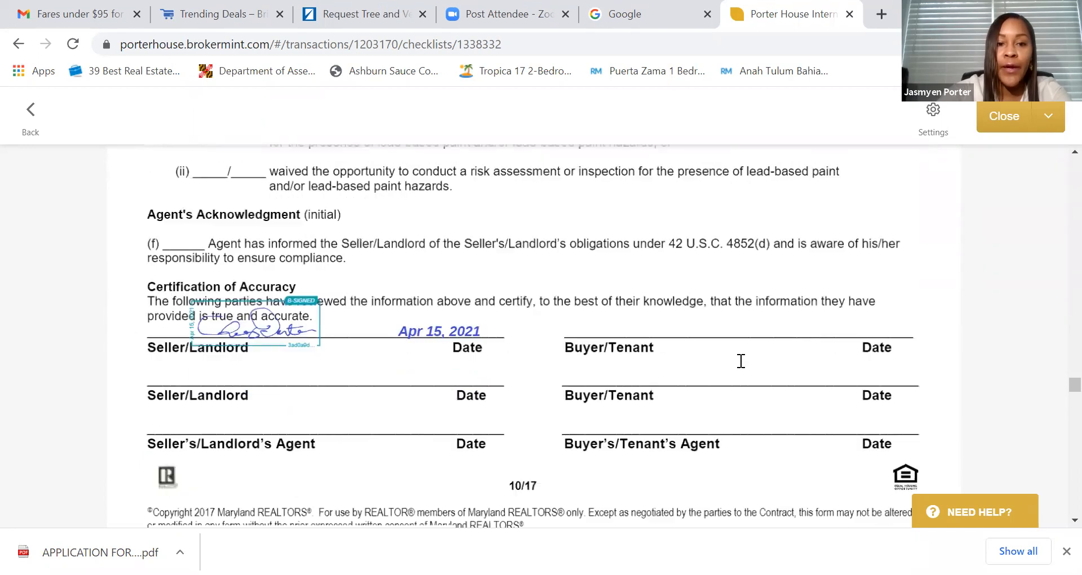
scroll(741, 361, down, 10)
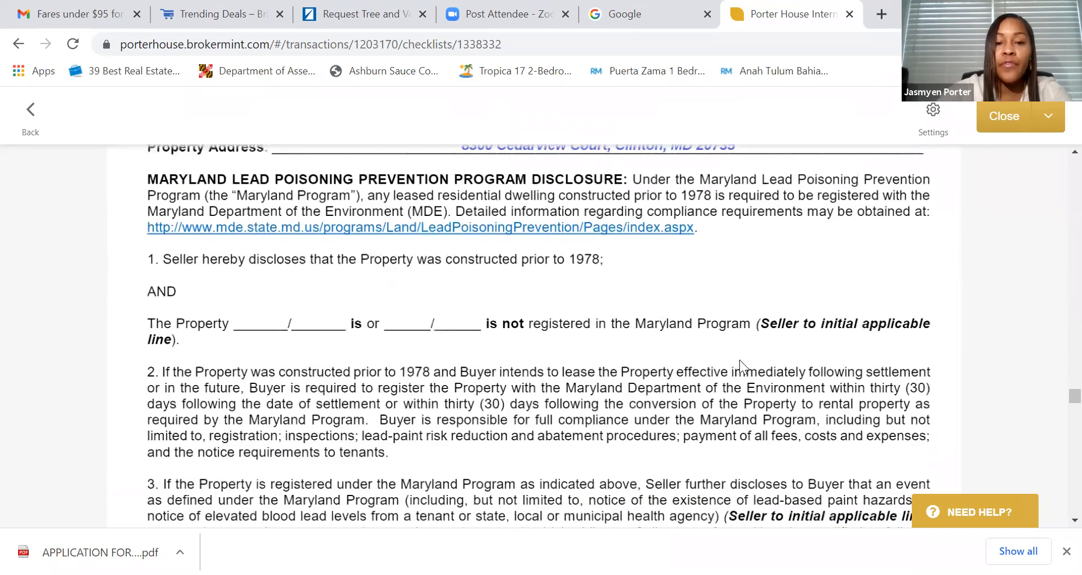
scroll(740, 360, down, 8)
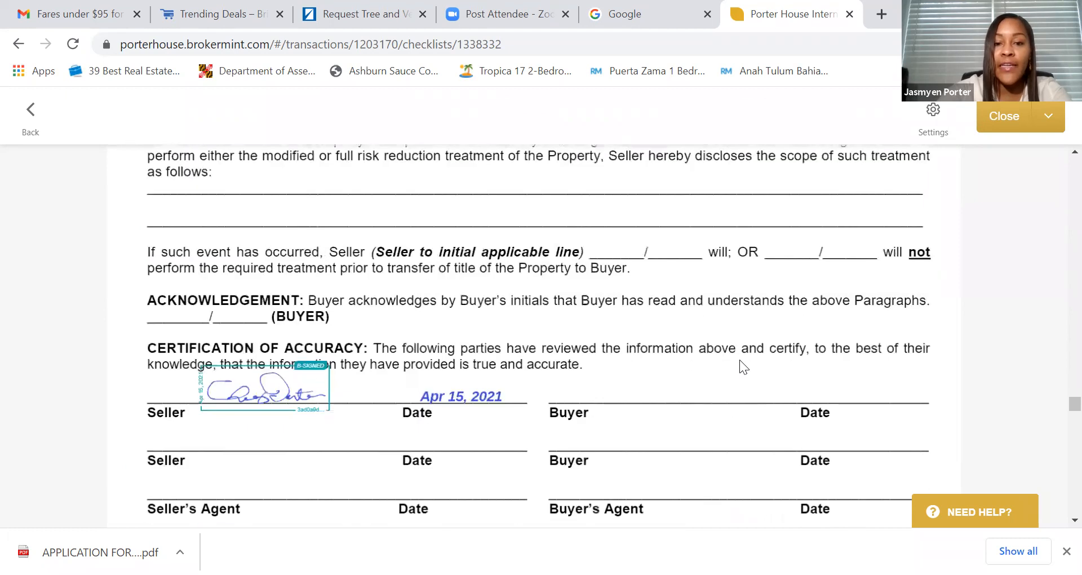
scroll(739, 364, up, 5)
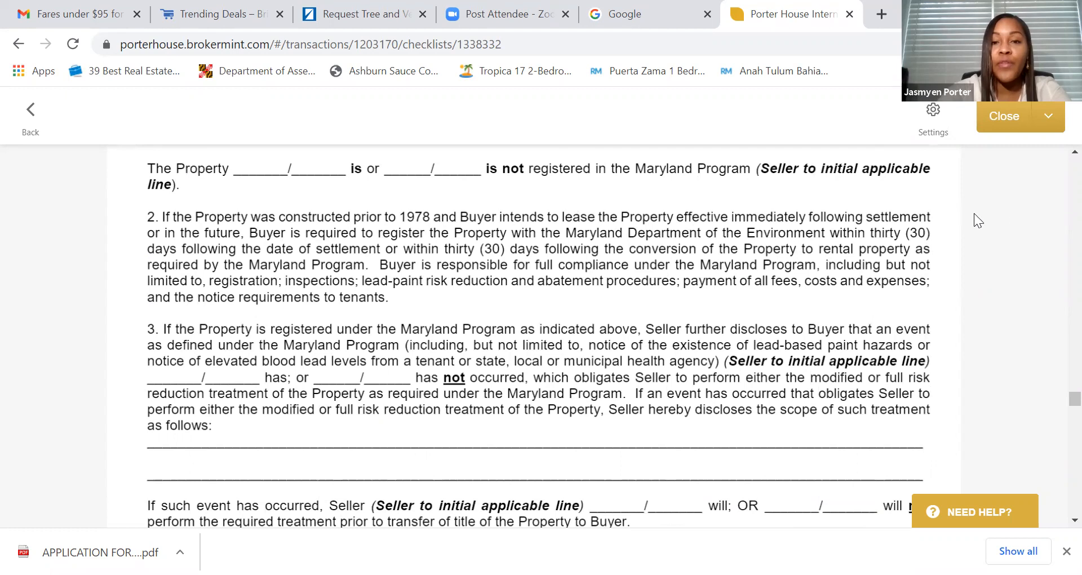
scroll(775, 265, down, 10)
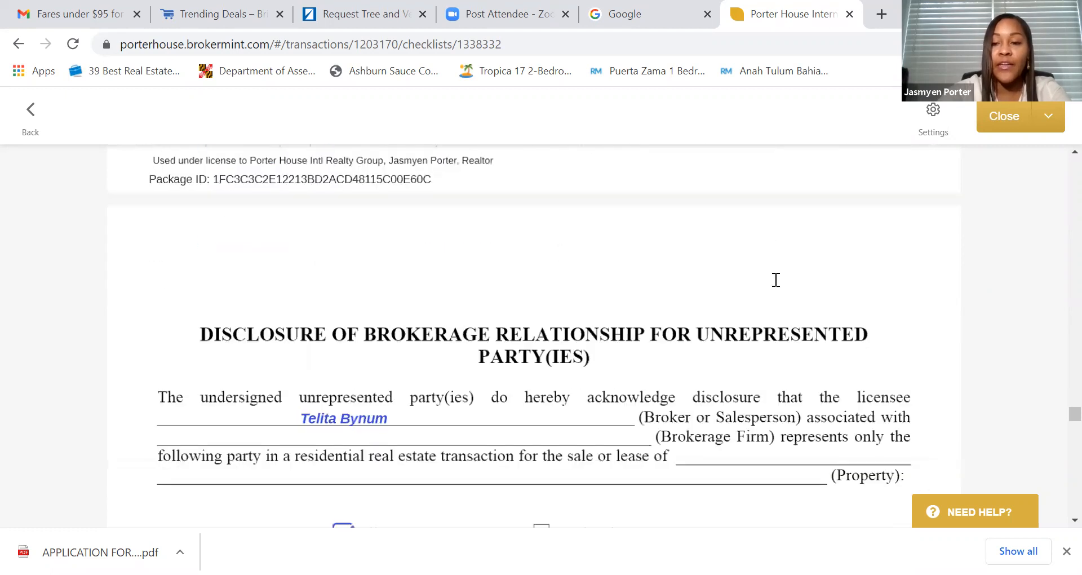
scroll(776, 280, down, 7)
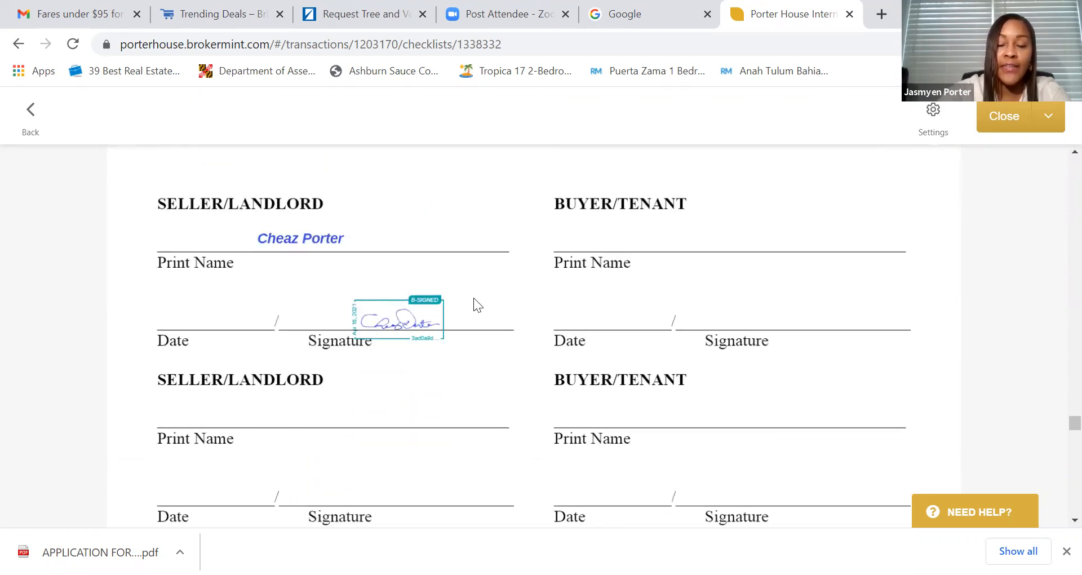
scroll(485, 296, down, 3)
scroll(428, 282, up, 3)
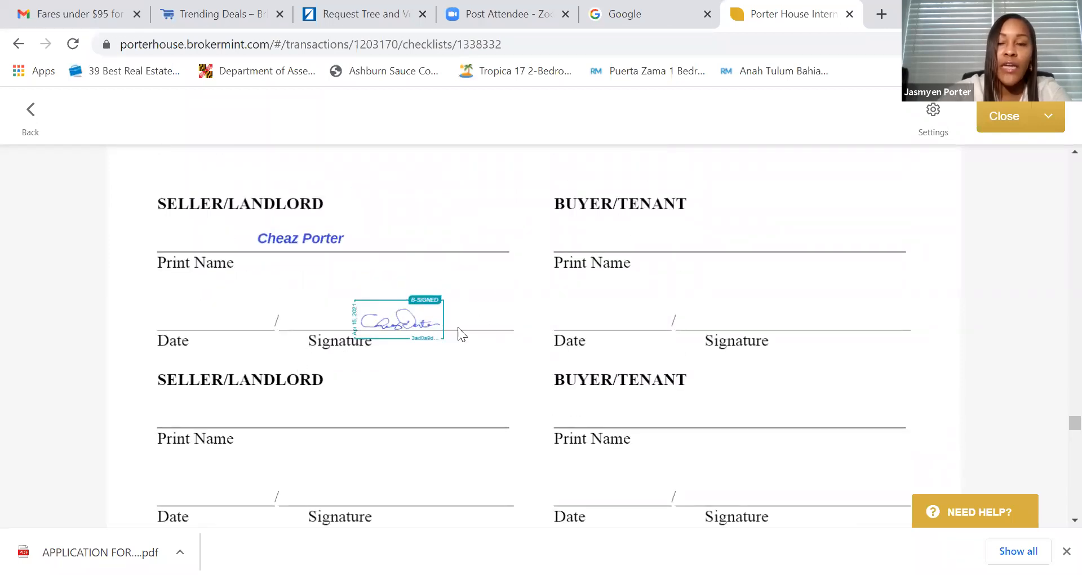
click(1014, 120)
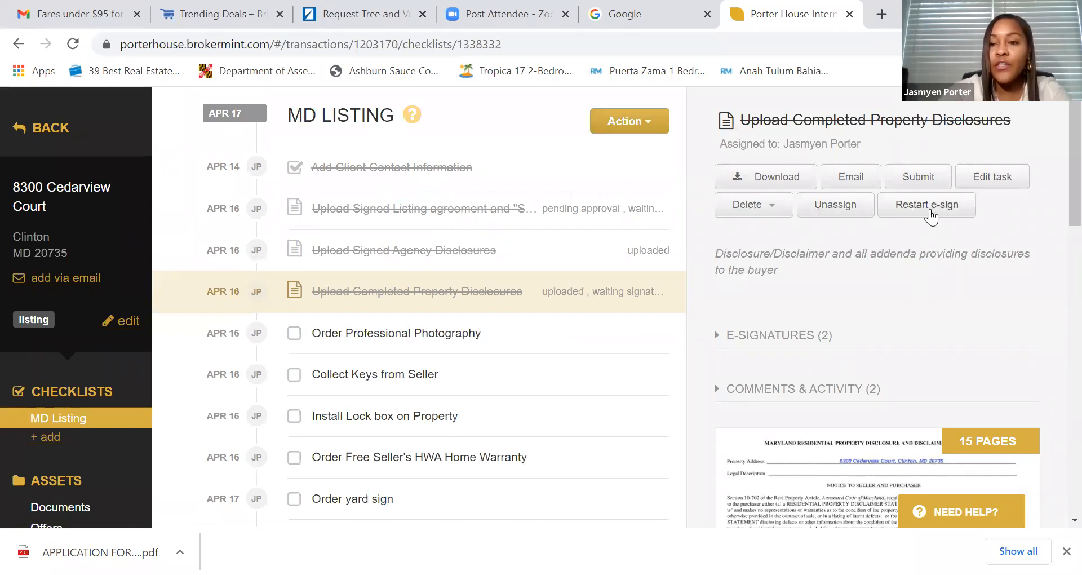
- Restart e-signature as an updated package keeping existing signatures, with the seller as signer
click(930, 212)
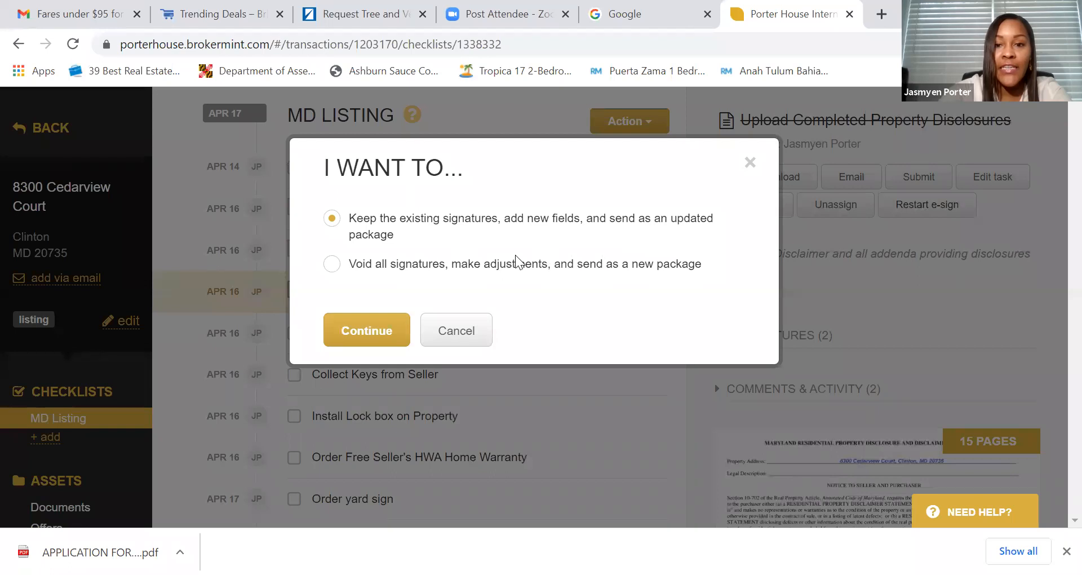
click(364, 333)
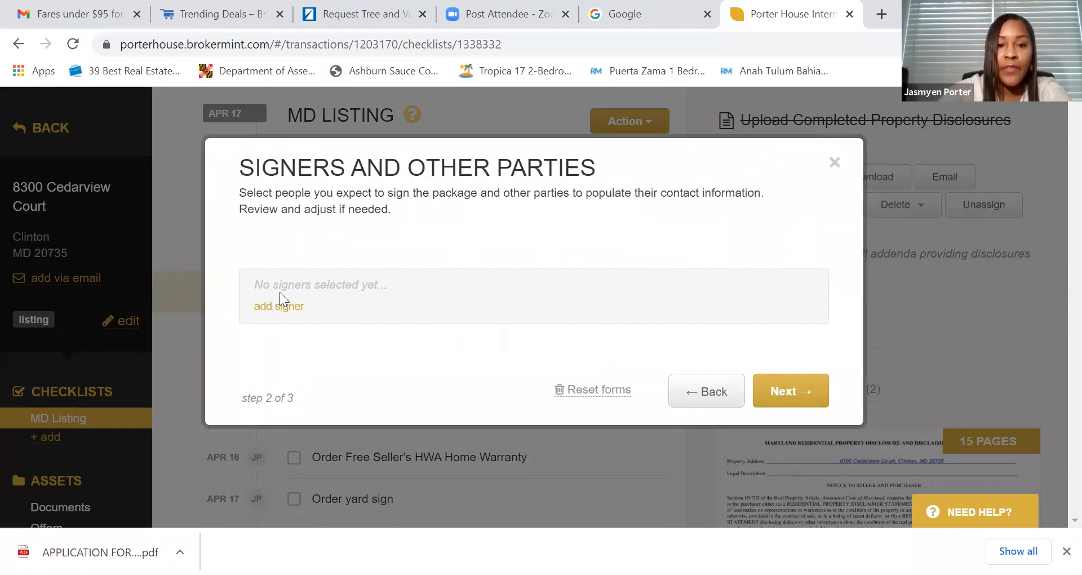
click(282, 313)
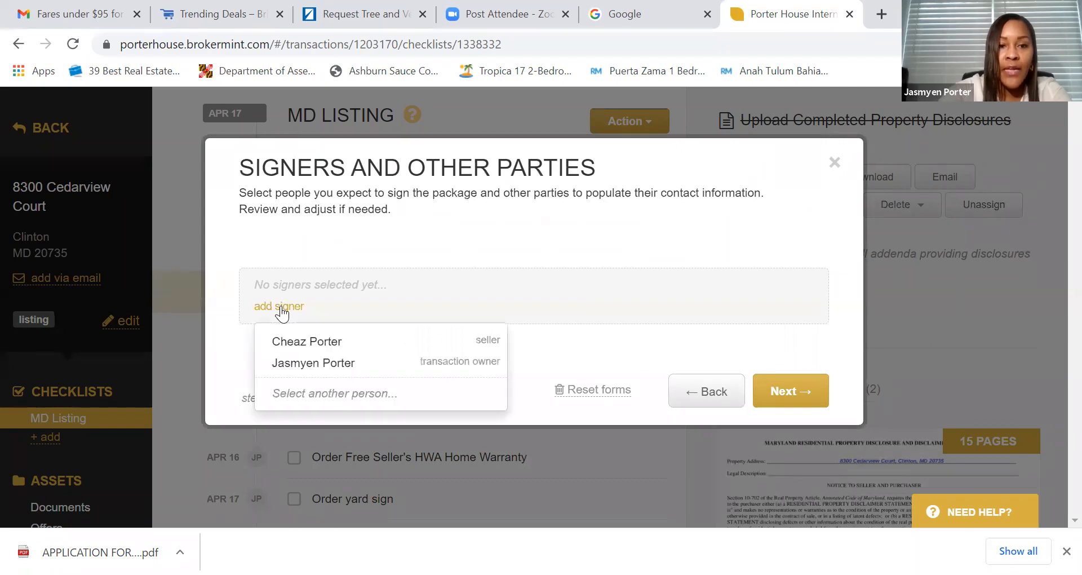
click(291, 341)
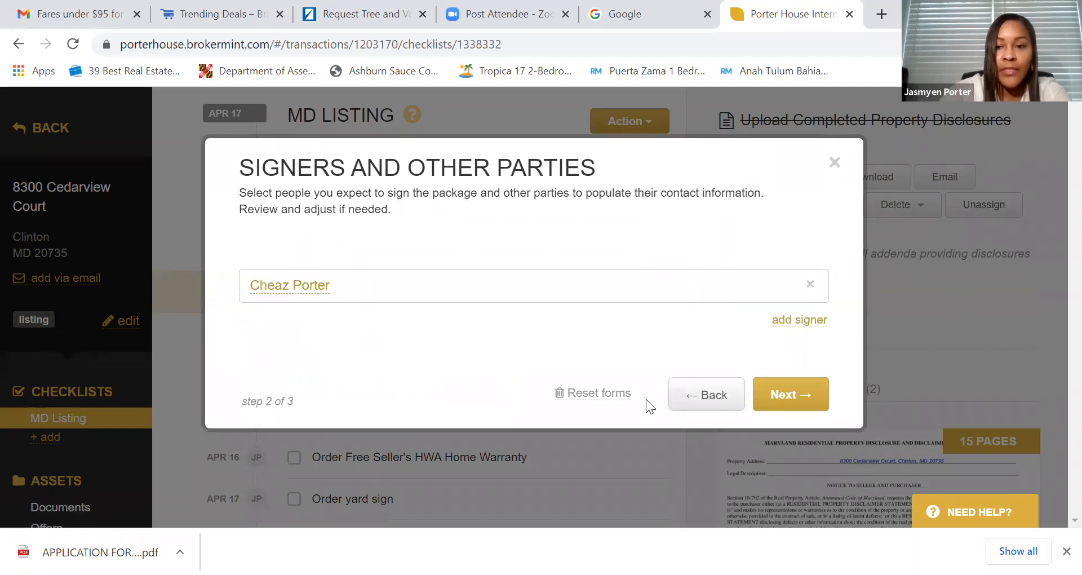
click(790, 401)
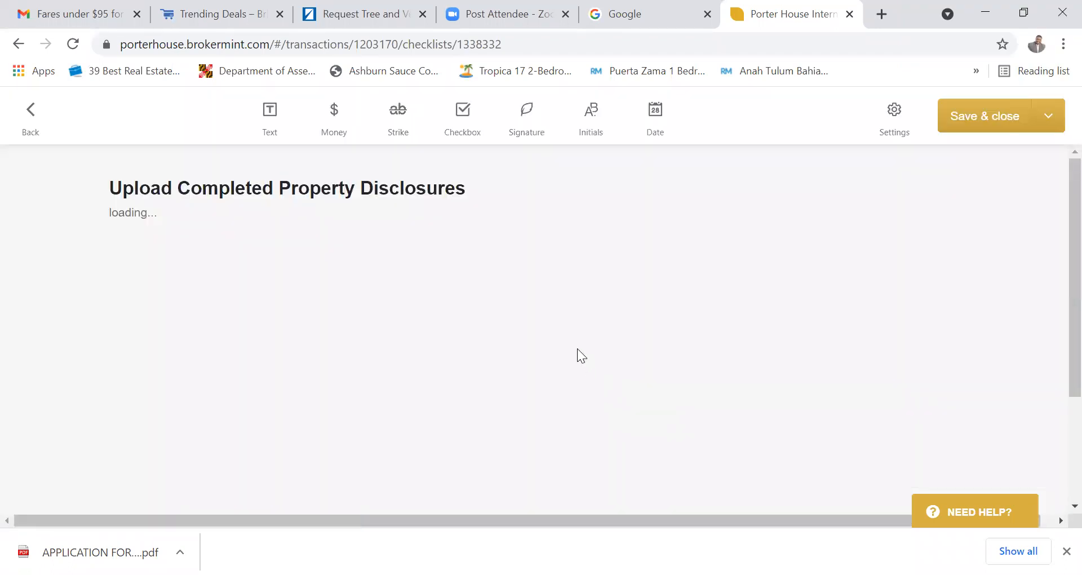
- Place a seller initials field on the (ii) no-knowledge blank of the lead-paint disclosure
scroll(530, 344, down, 15)
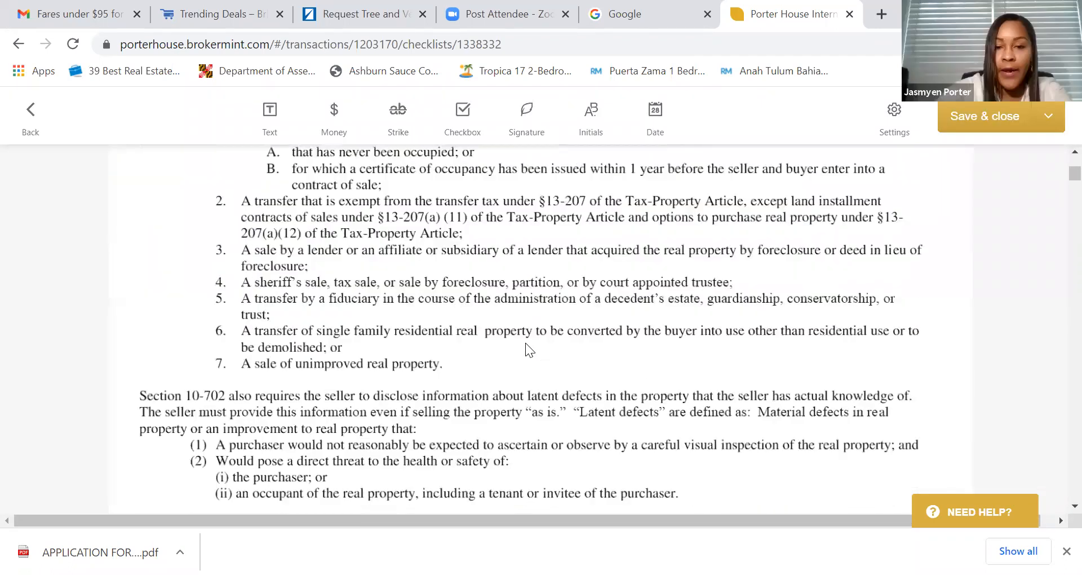
scroll(523, 341, up, 1)
scroll(546, 351, down, 8)
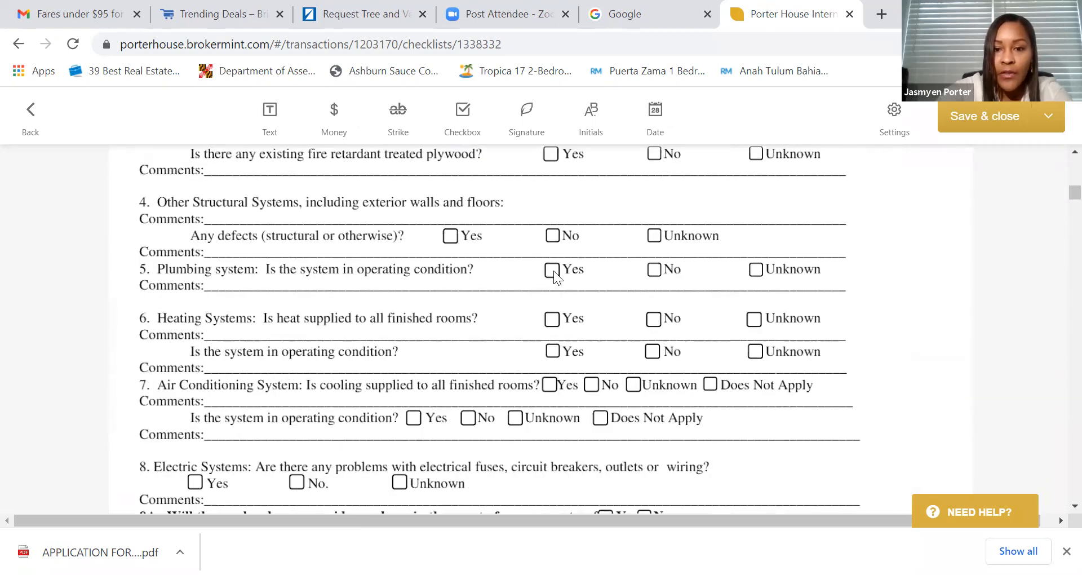
scroll(573, 333, down, 12)
scroll(545, 338, down, 15)
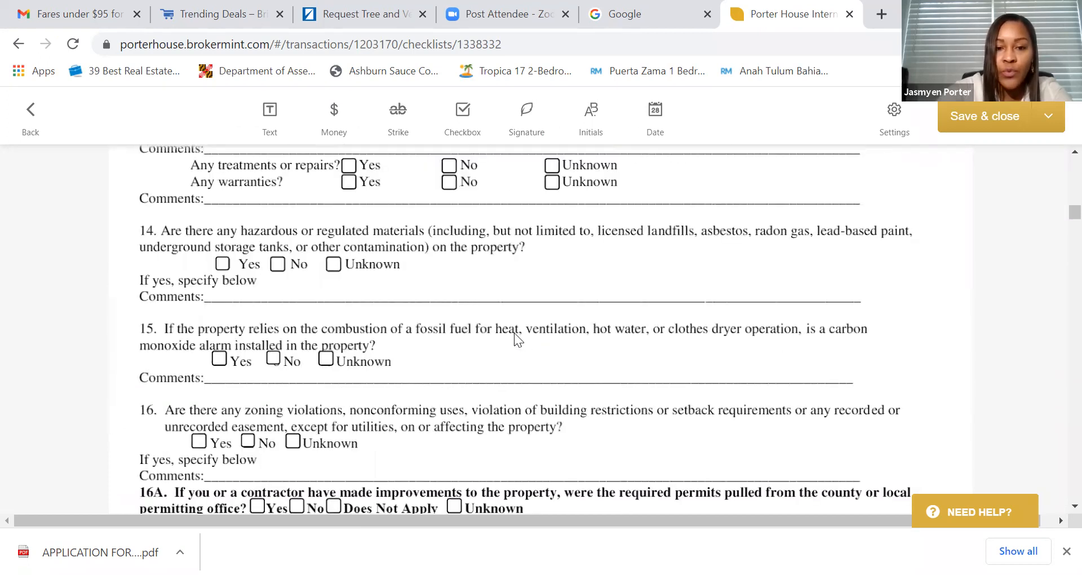
scroll(488, 332, down, 15)
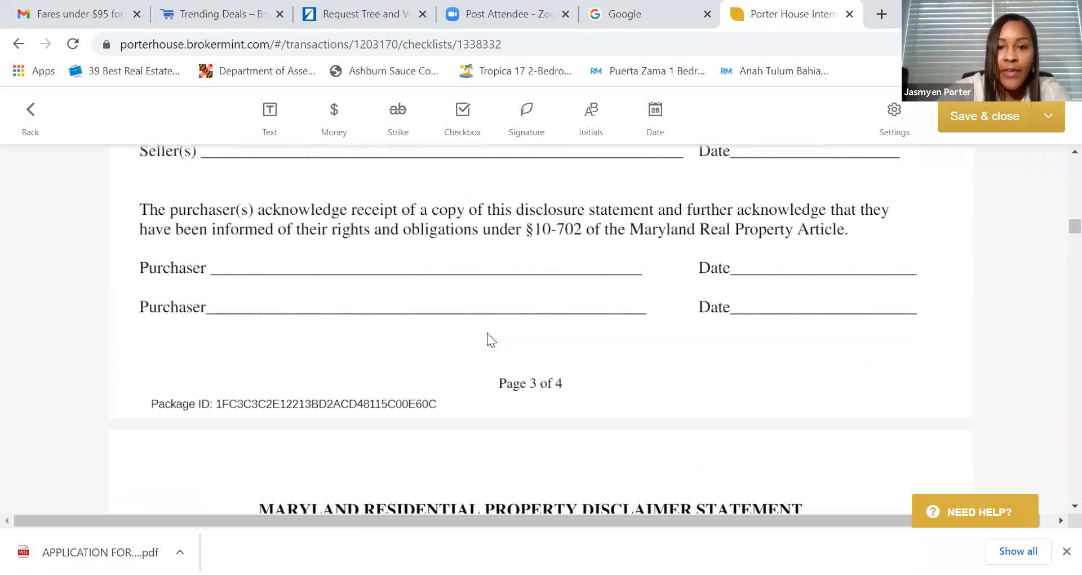
scroll(487, 333, down, 15)
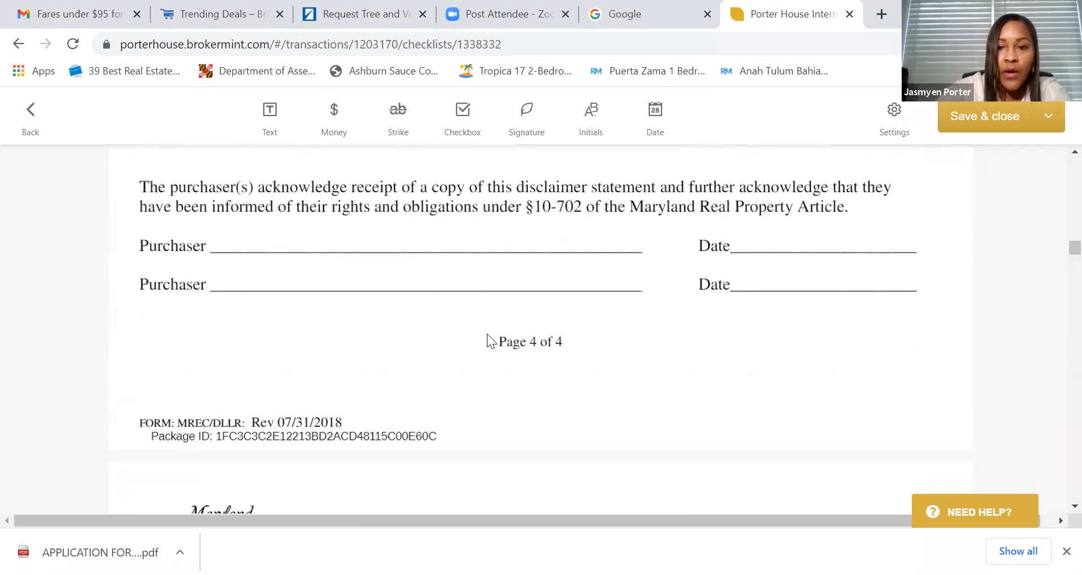
scroll(487, 339, down, 15)
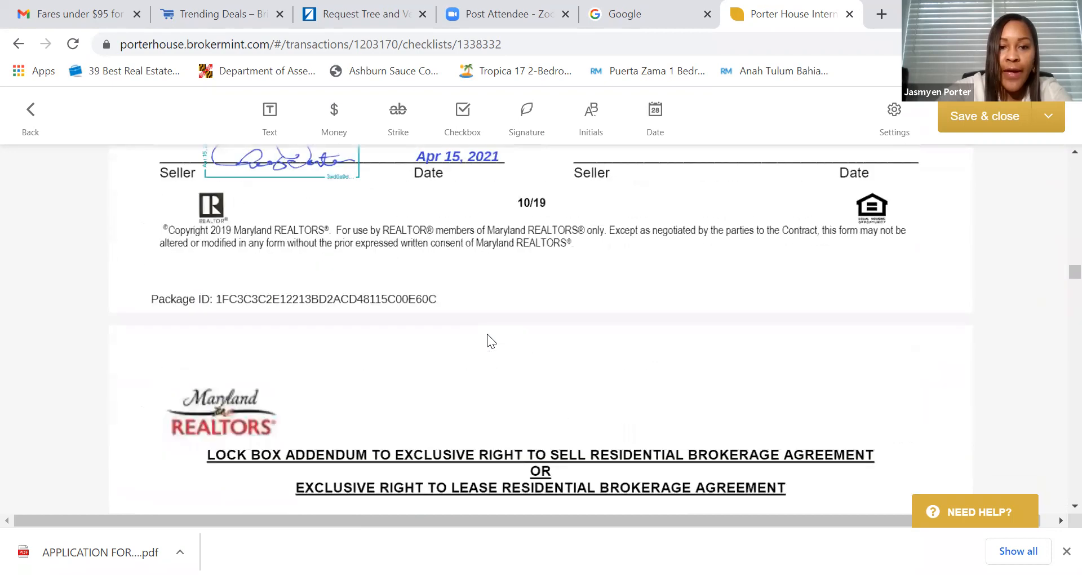
scroll(488, 340, down, 15)
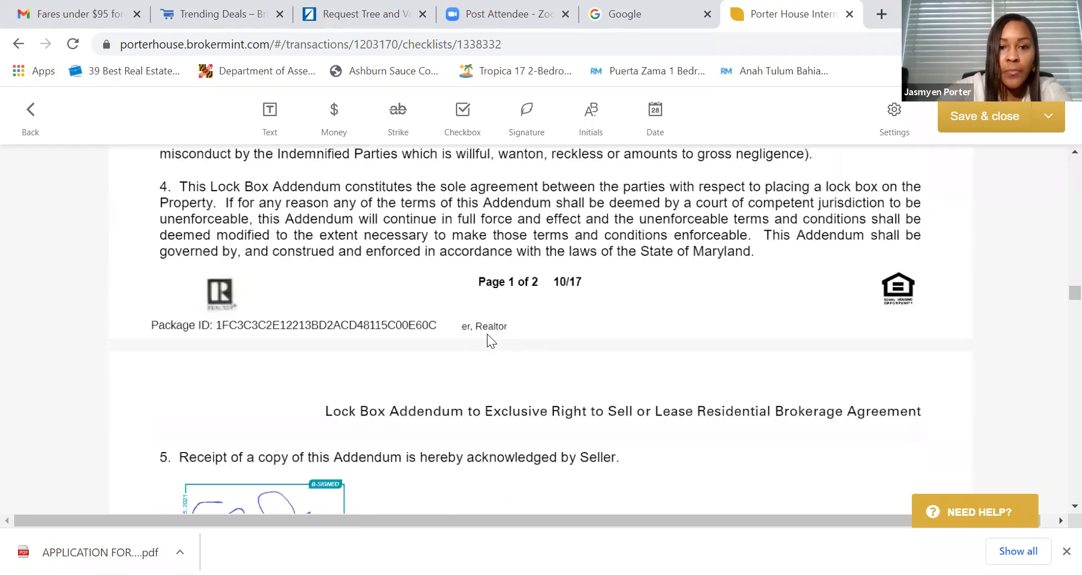
scroll(487, 341, down, 15)
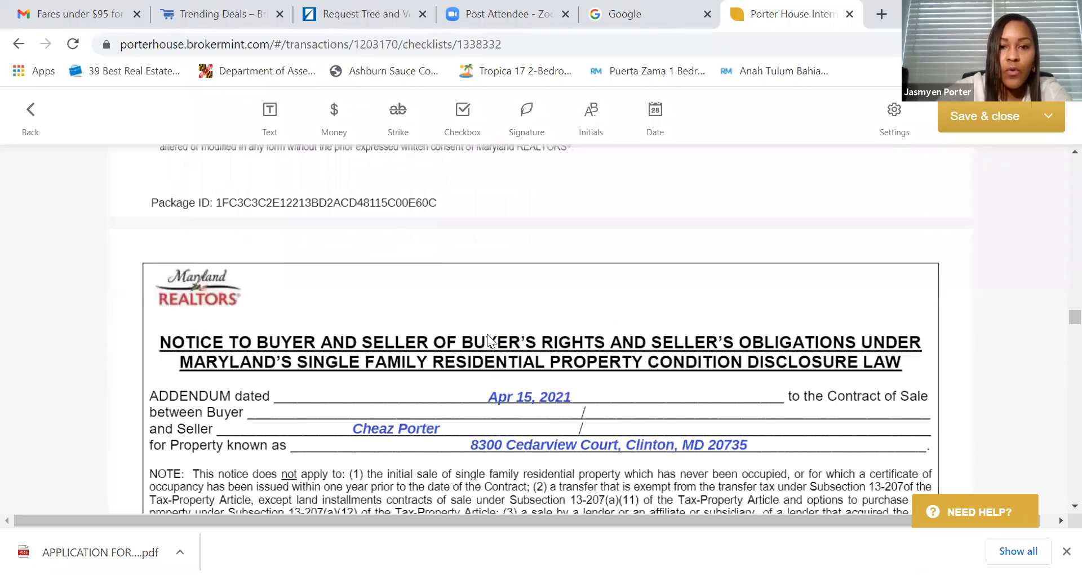
scroll(487, 338, down, 15)
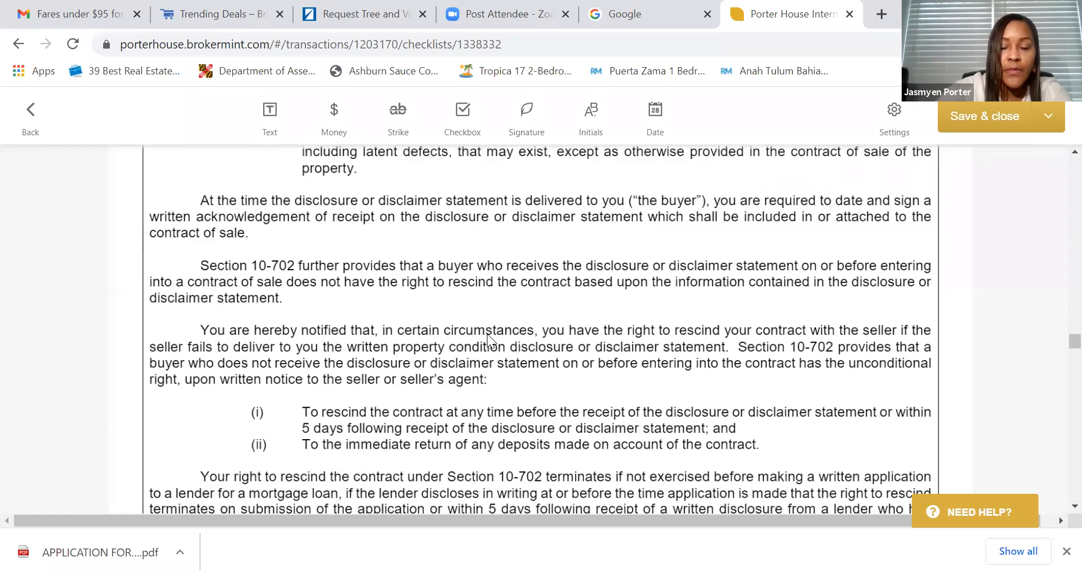
scroll(488, 334, down, 10)
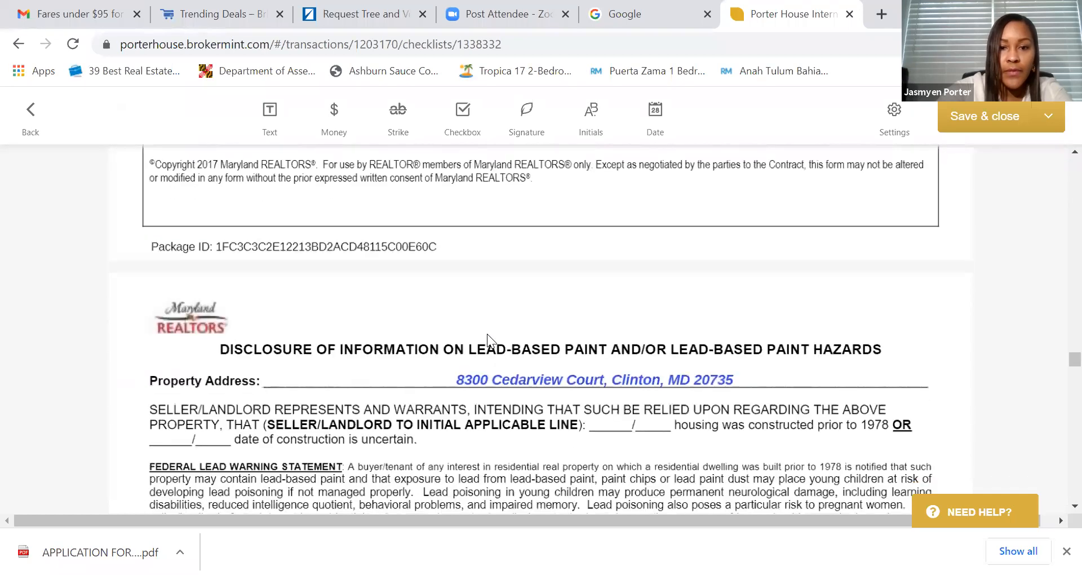
click(598, 118)
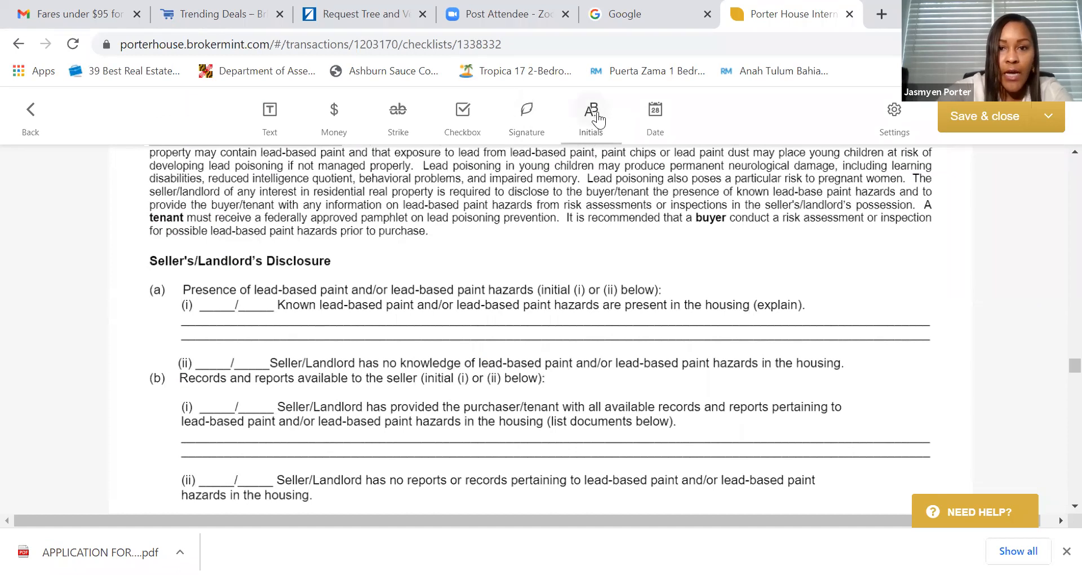
click(208, 357)
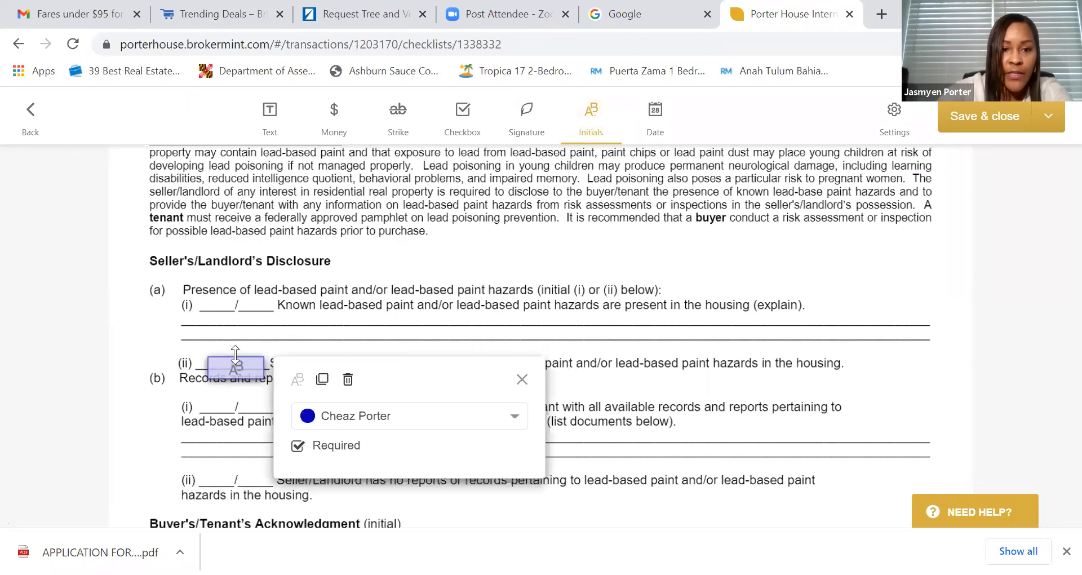
drag(228, 365, 218, 356)
click(255, 409)
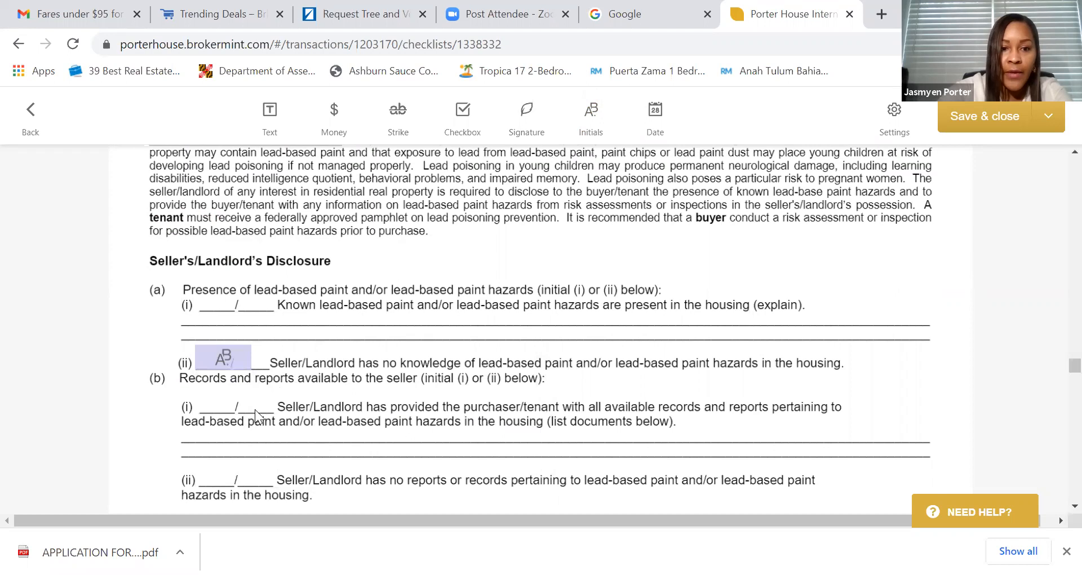
- Add a seller initials field on the no-records (ii) line
scroll(244, 423, down, 3)
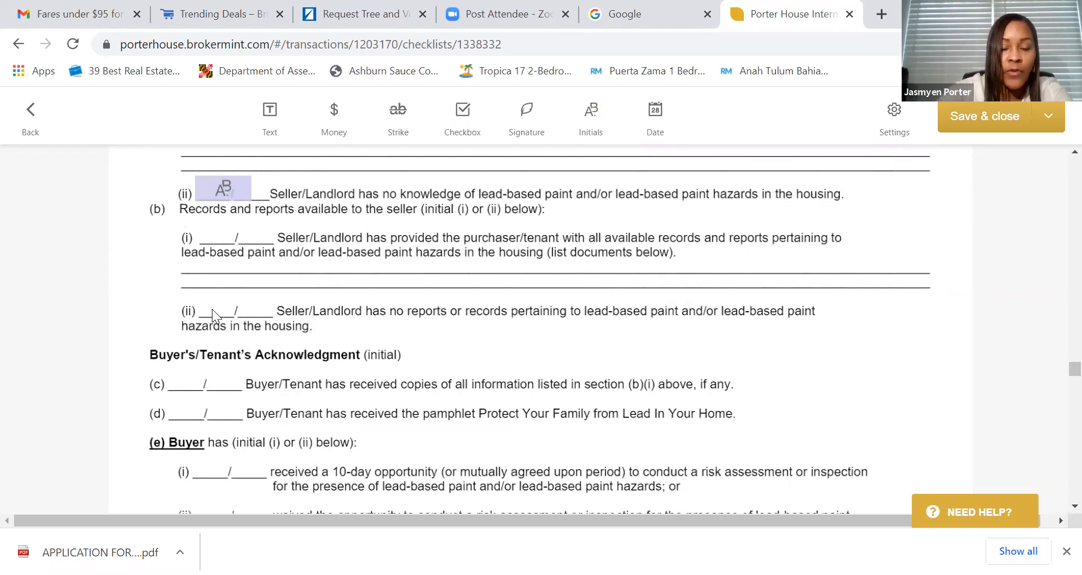
click(592, 119)
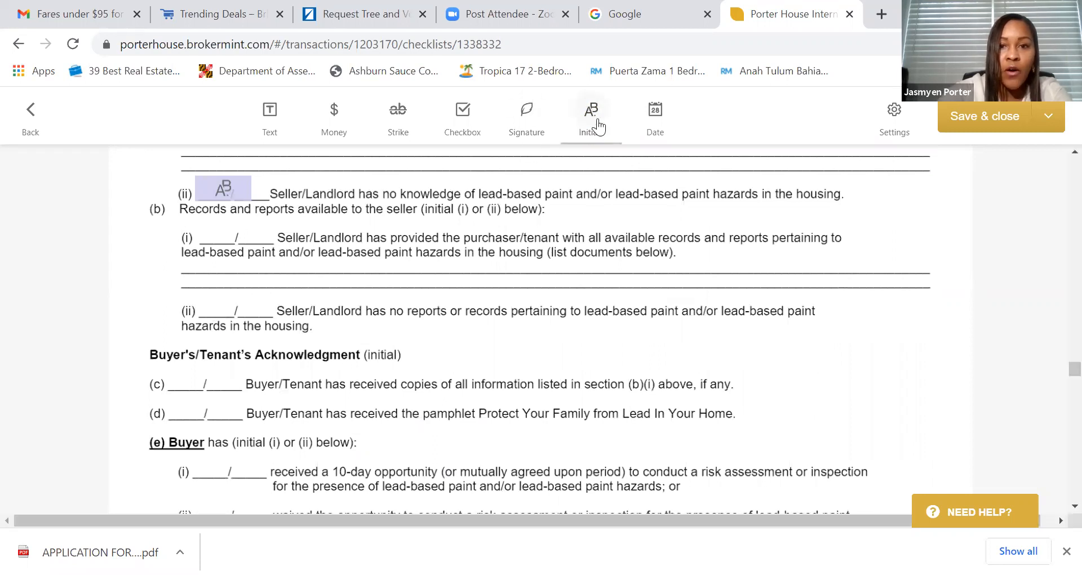
click(216, 301)
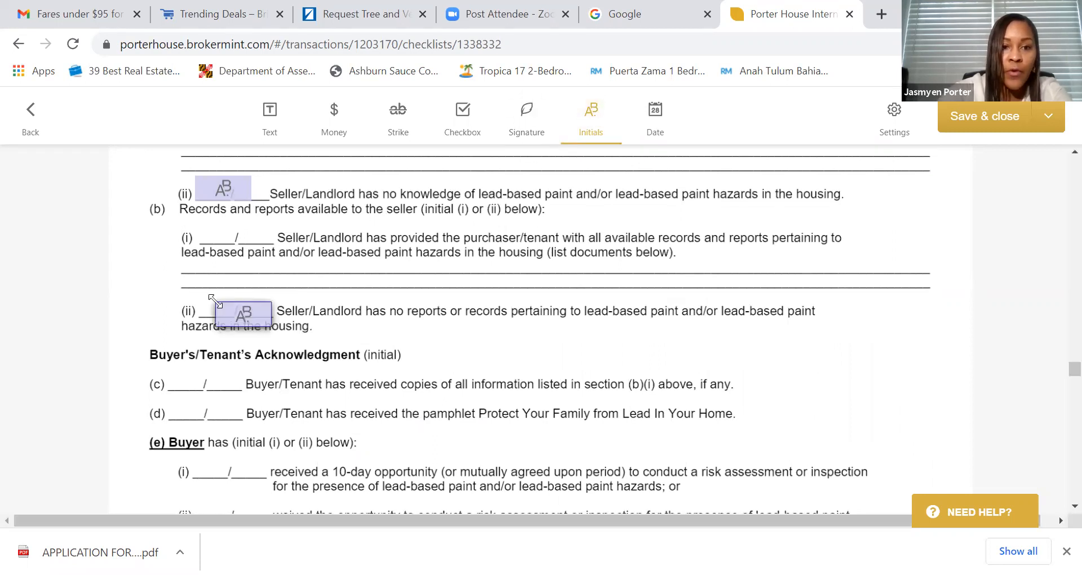
click(229, 302)
scroll(424, 319, down, 2)
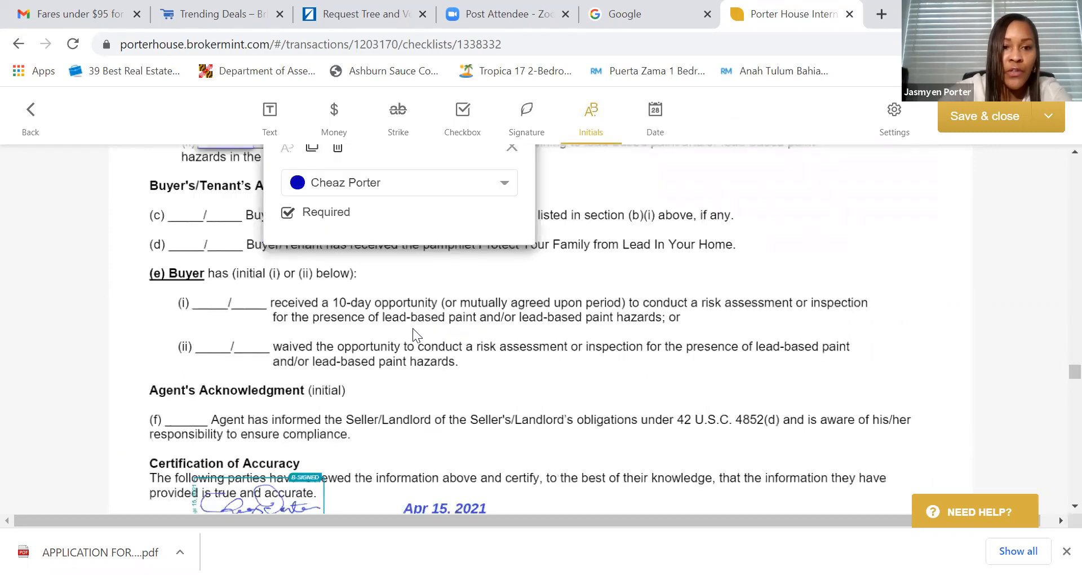
scroll(405, 331, down, 3)
scroll(411, 328, down, 9)
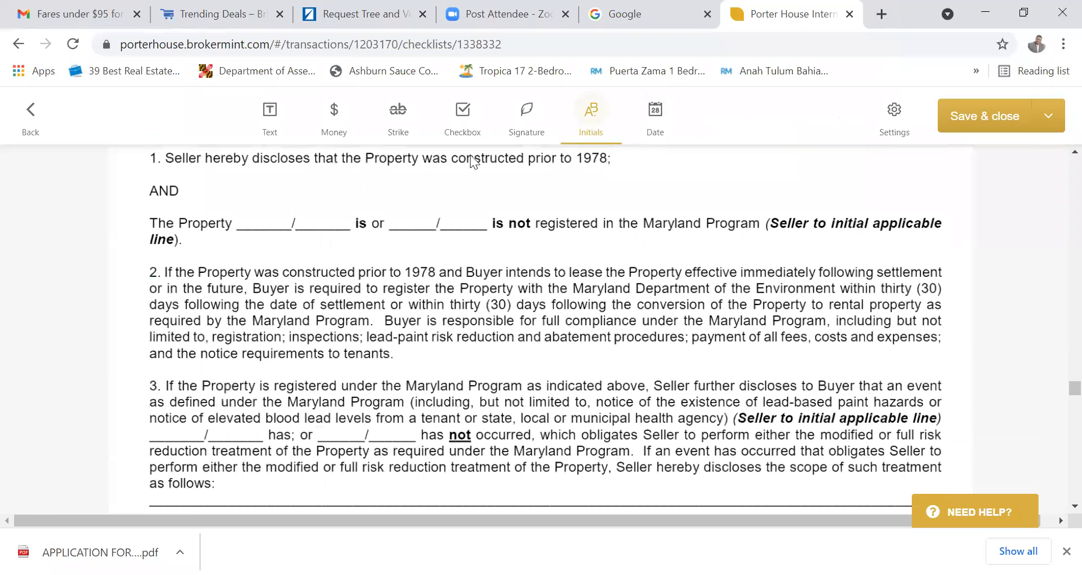
- Add a seller initials field on the blank after "is or"
click(412, 217)
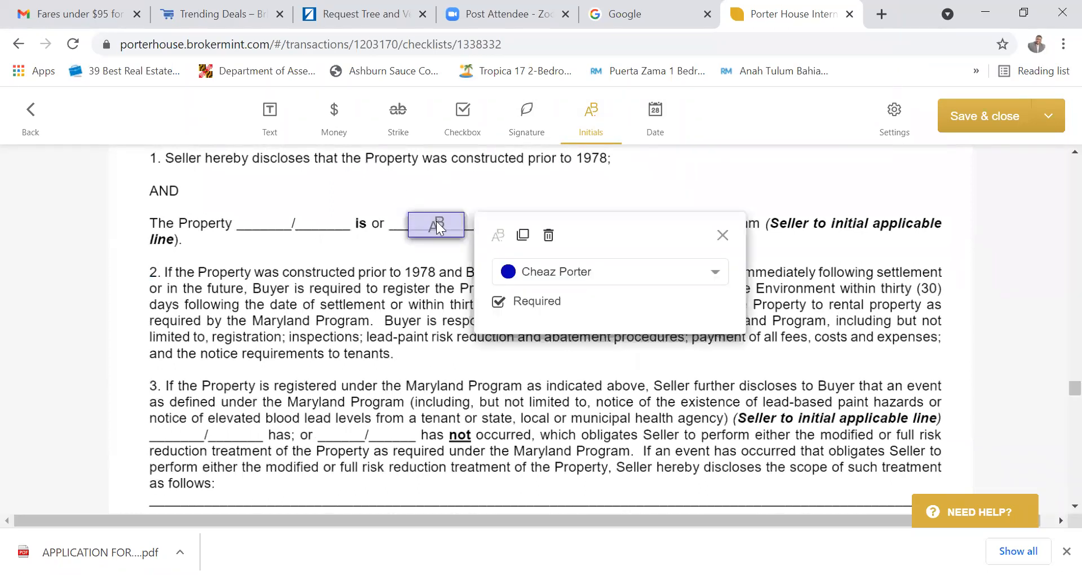
drag(437, 221, 414, 214)
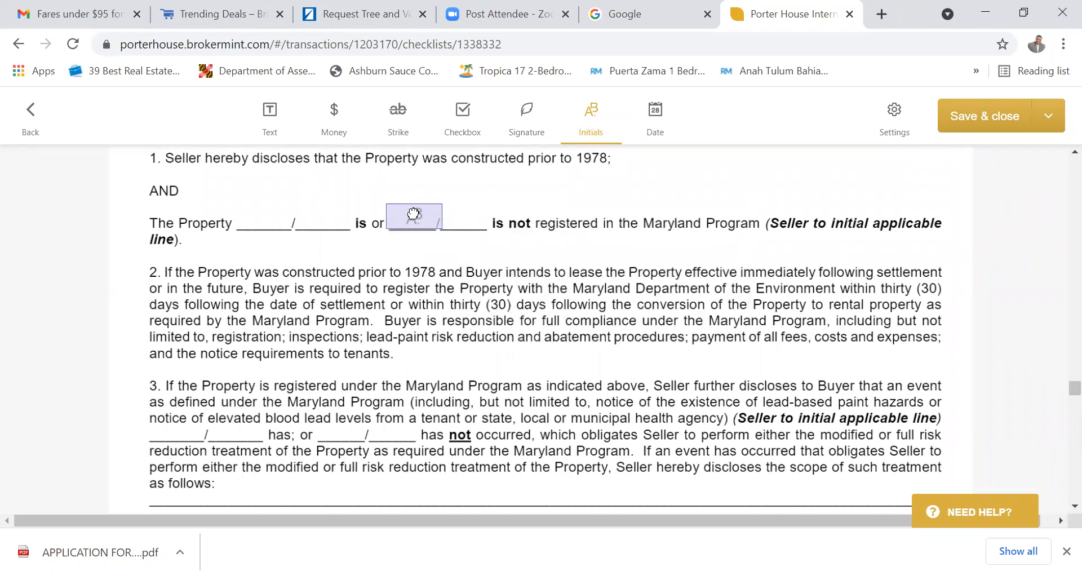
scroll(499, 231, down, 5)
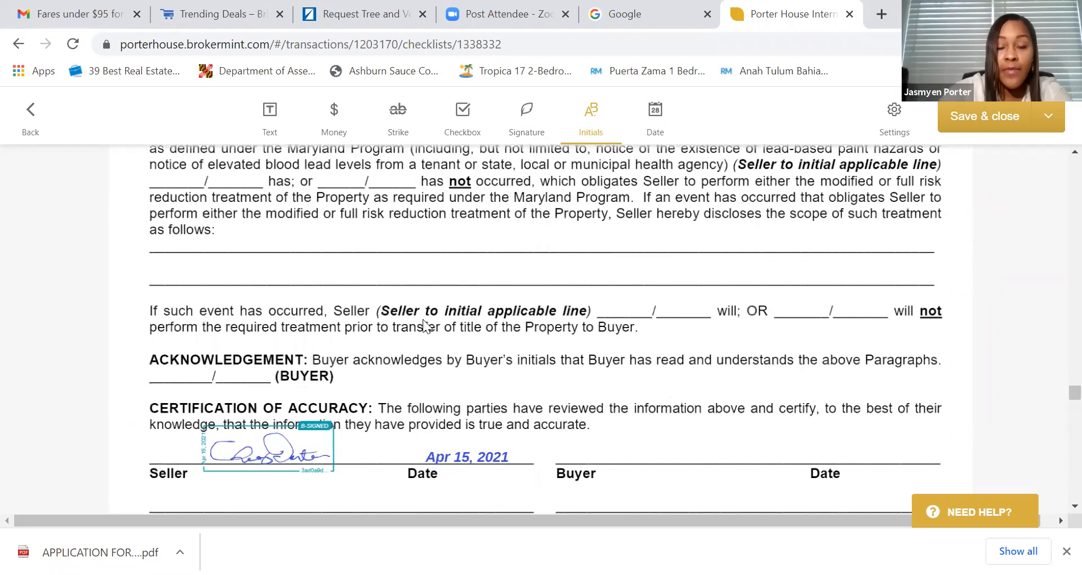
scroll(424, 322, up, 4)
scroll(391, 281, down, 1)
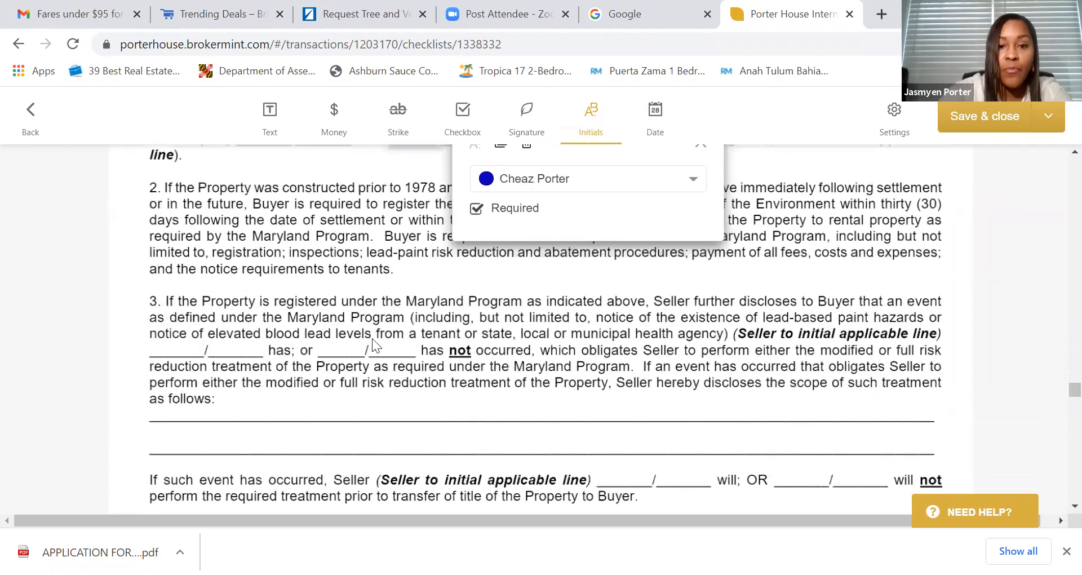
click(335, 349)
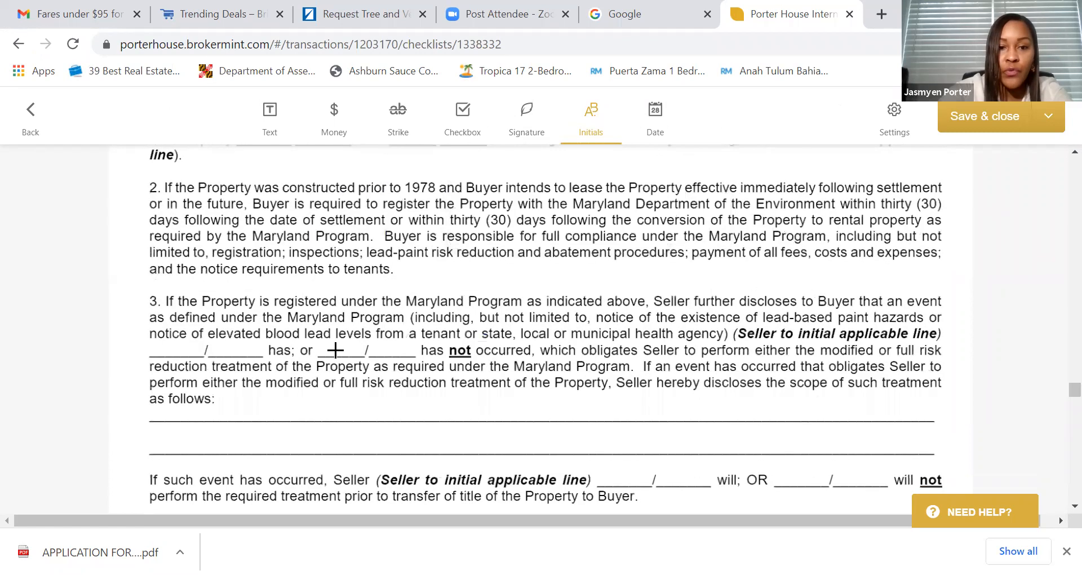
- Add seller initials fields on the "has not" and "will; OR" blanks of the treatment clause
click(337, 344)
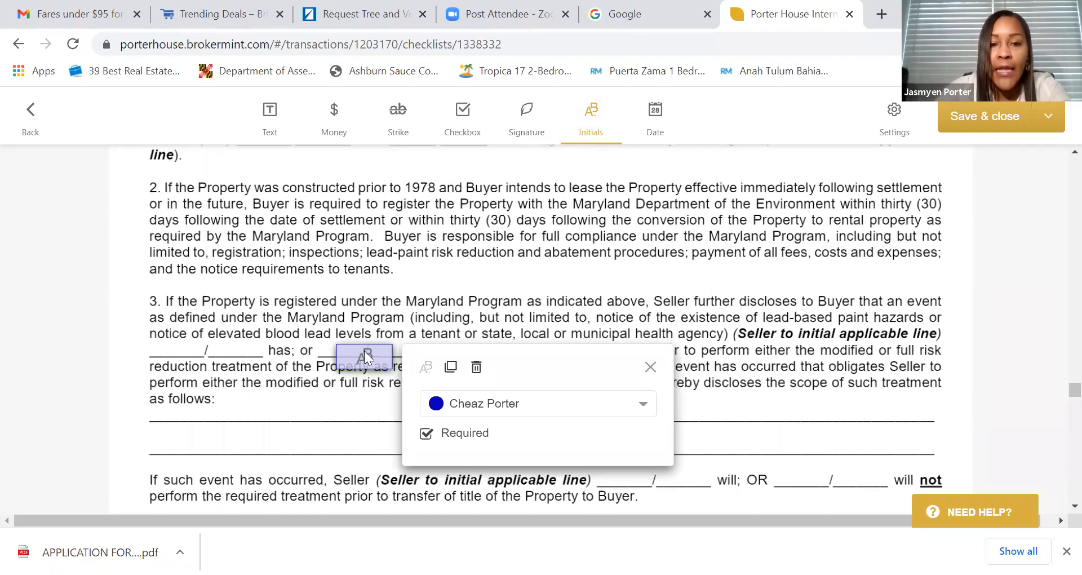
drag(360, 349, 340, 337)
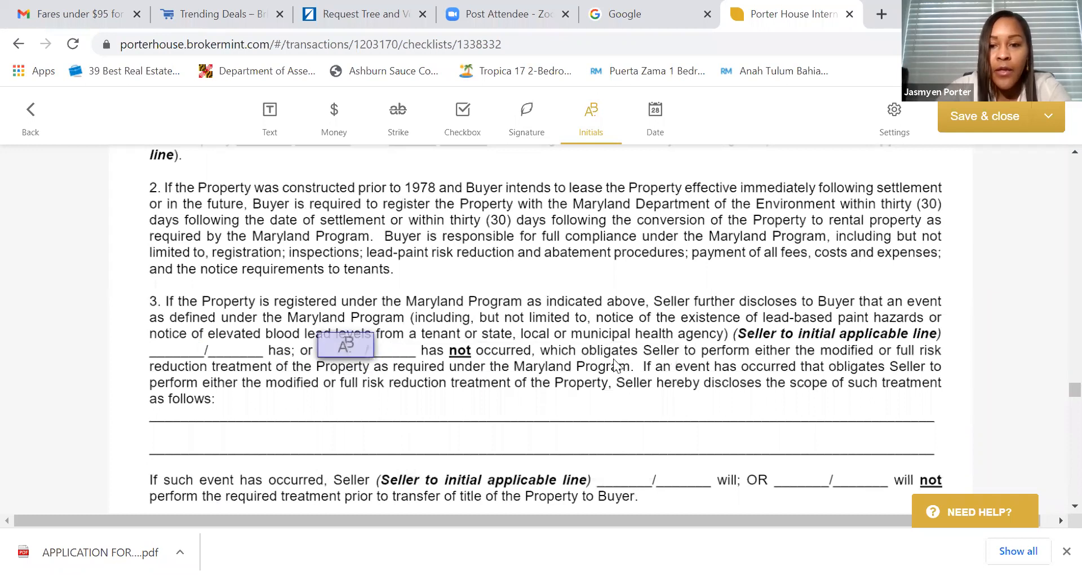
click(795, 480)
click(790, 474)
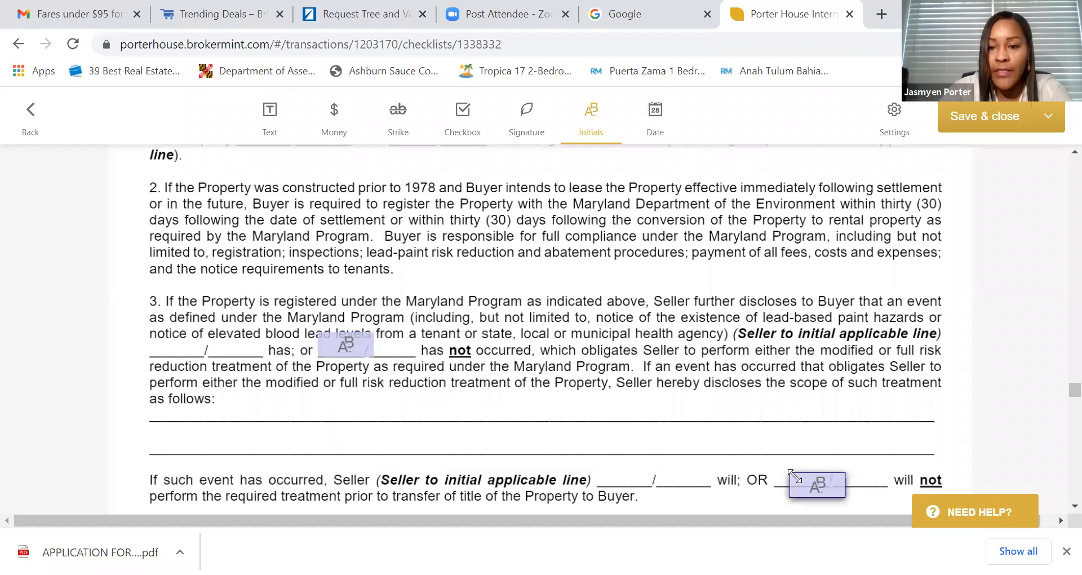
drag(818, 480, 799, 471)
scroll(674, 468, down, 5)
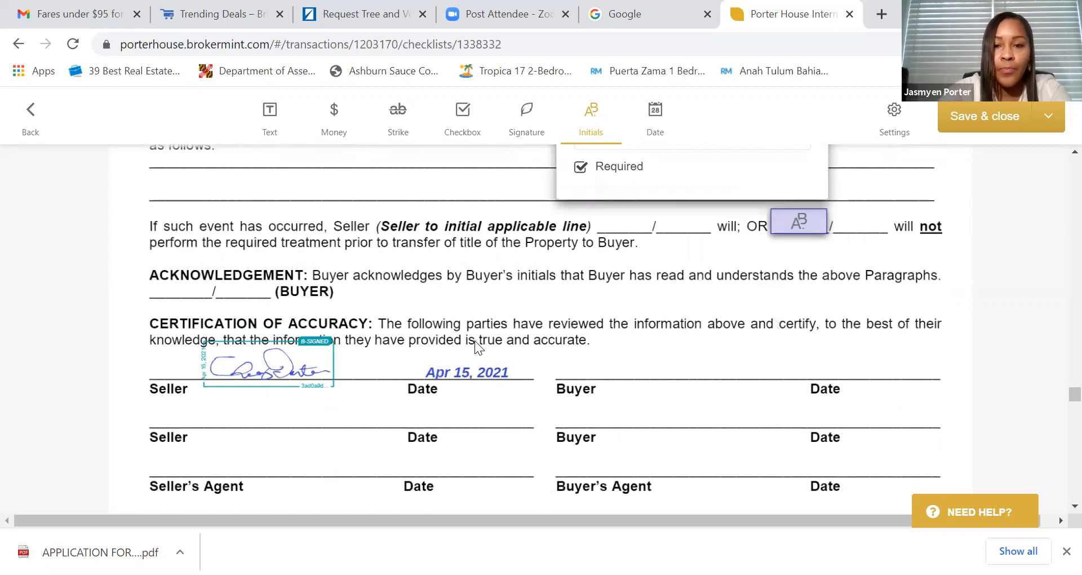
scroll(475, 341, down, 7)
scroll(506, 347, down, 4)
scroll(508, 347, down, 8)
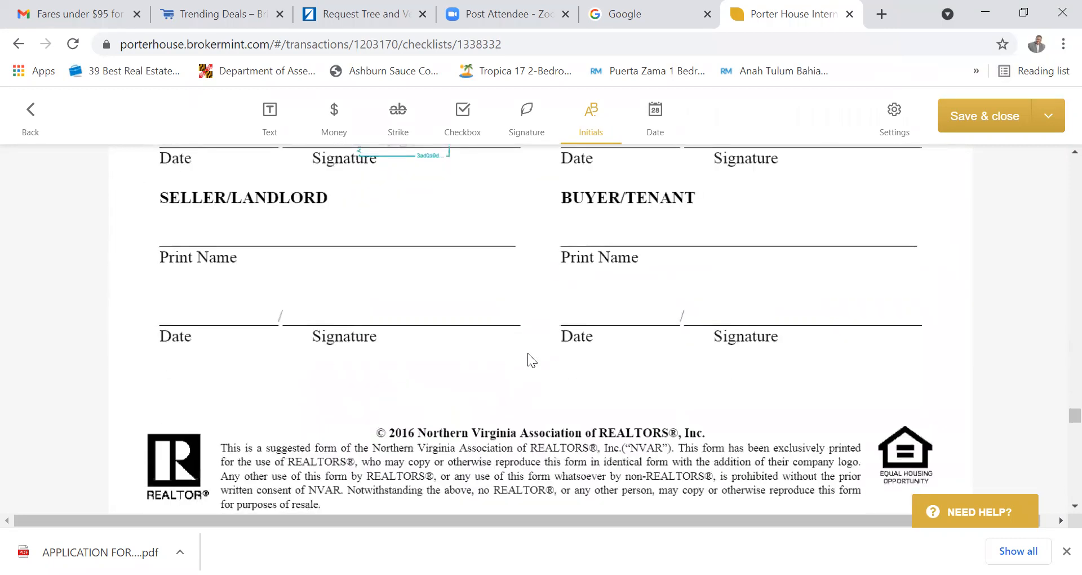
scroll(528, 353, up, 2)
scroll(528, 353, down, 9)
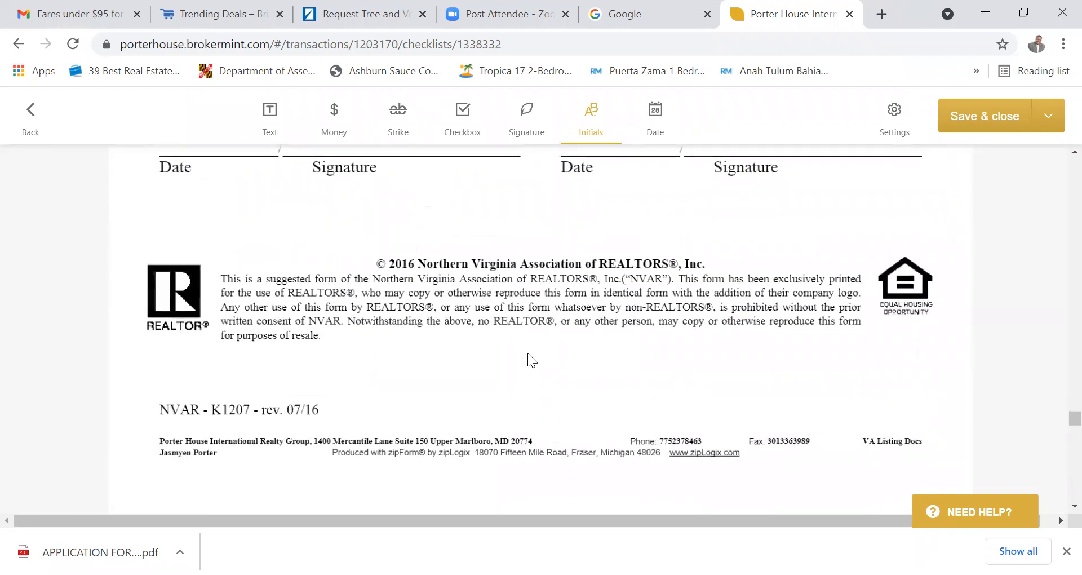
scroll(528, 353, down, 20)
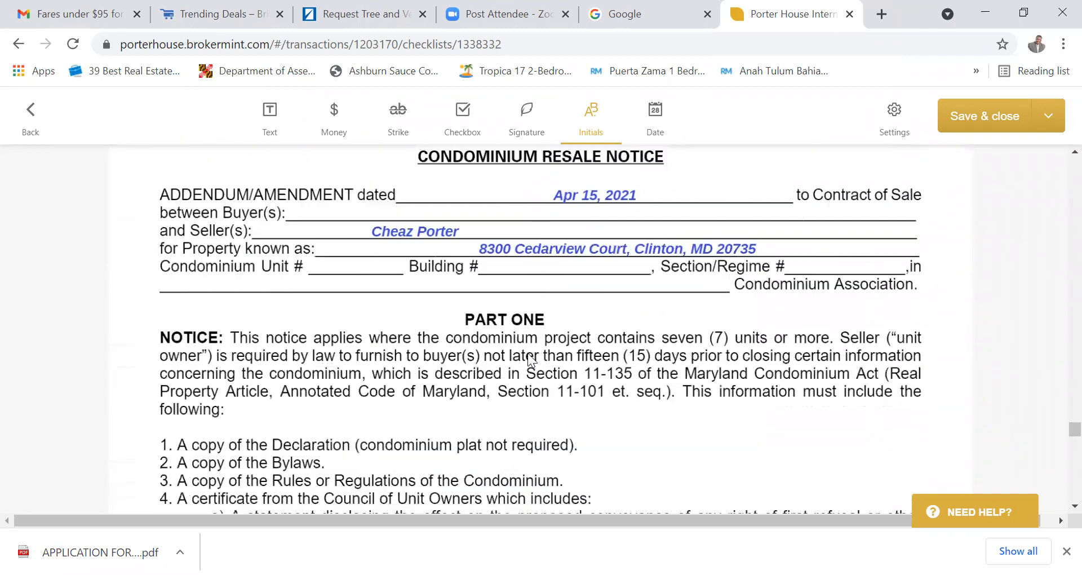
scroll(527, 353, down, 15)
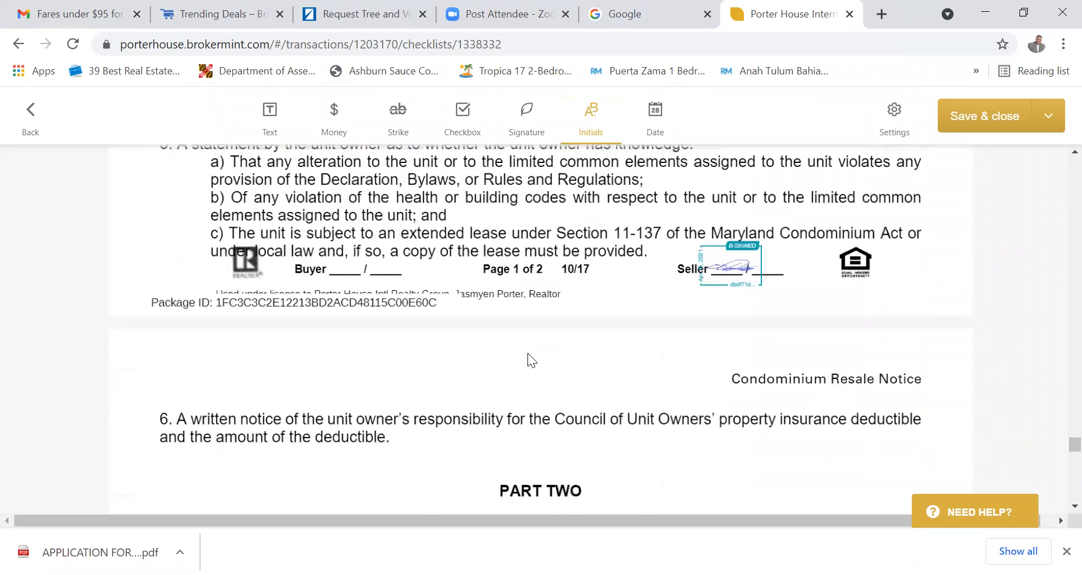
scroll(529, 359, down, 20)
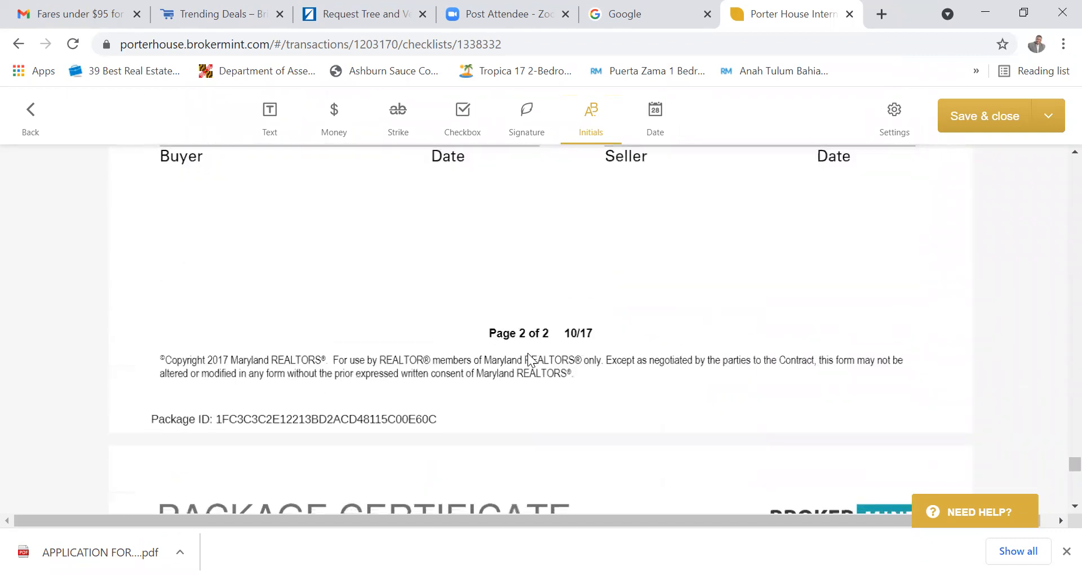
scroll(528, 353, down, 10)
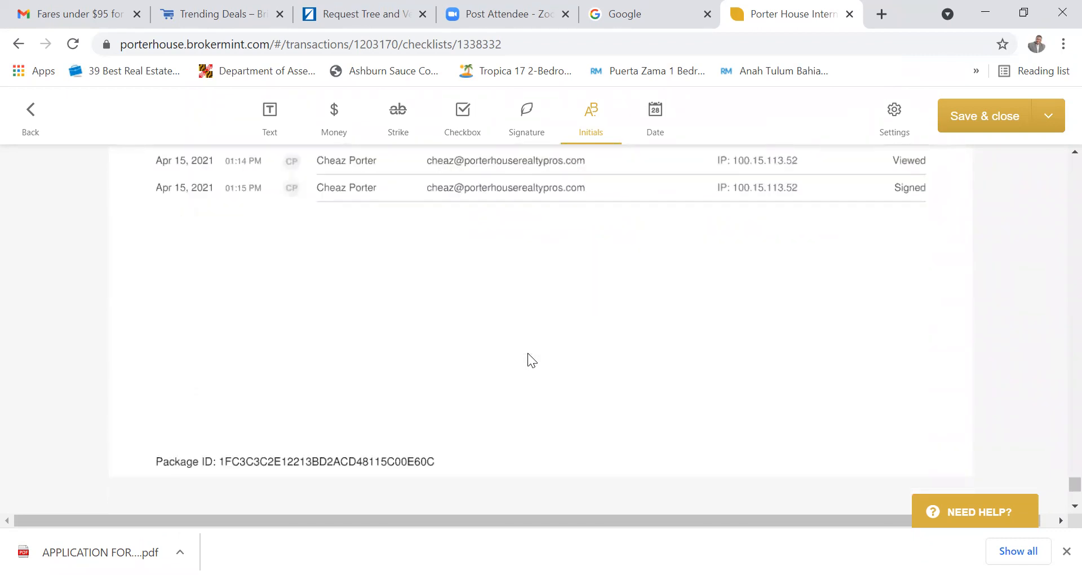
scroll(553, 358, up, 8)
scroll(565, 357, up, 20)
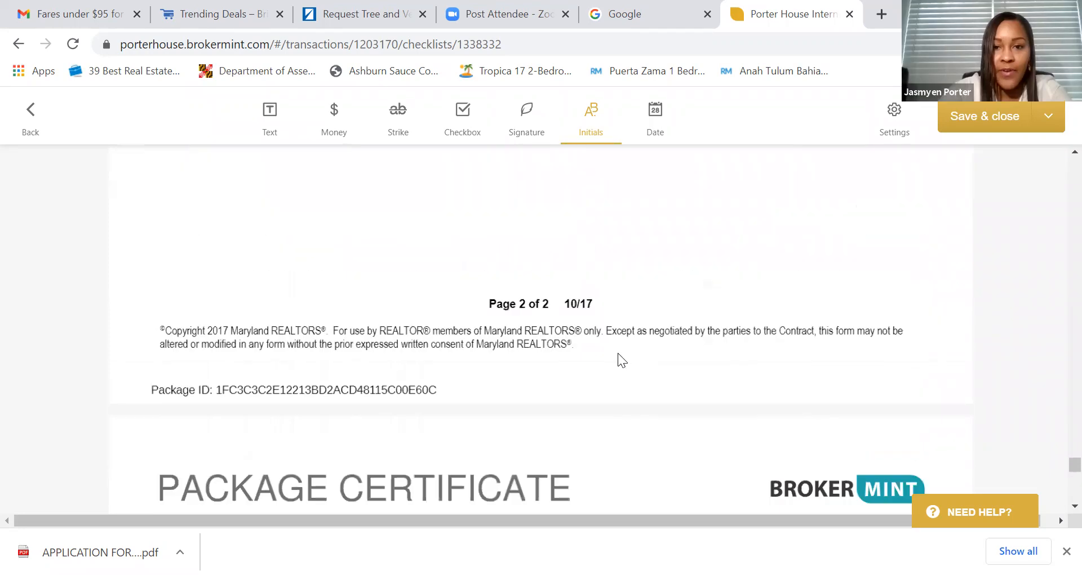
scroll(629, 350, up, 20)
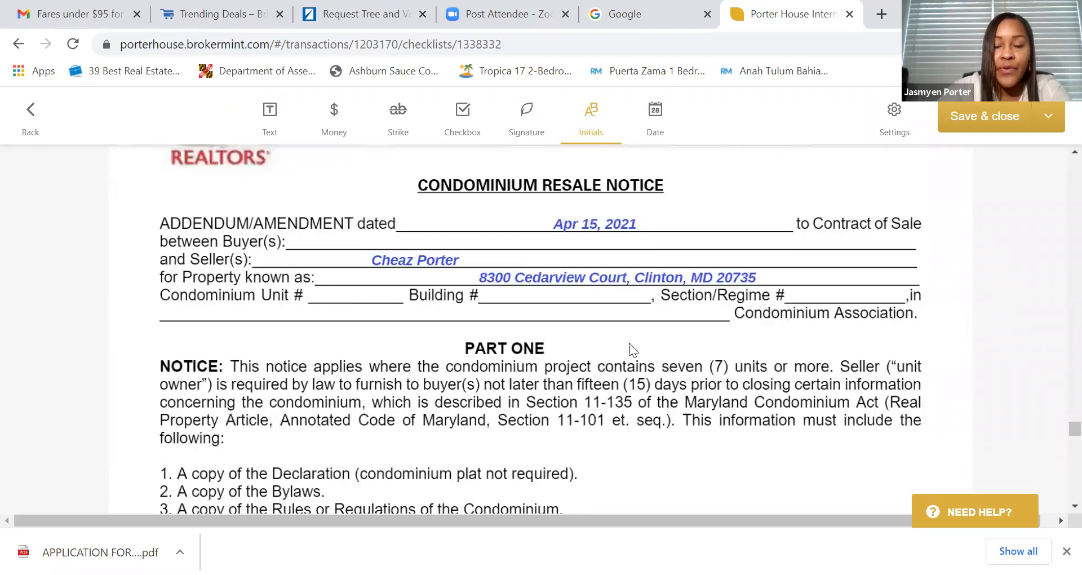
scroll(632, 343, up, 20)
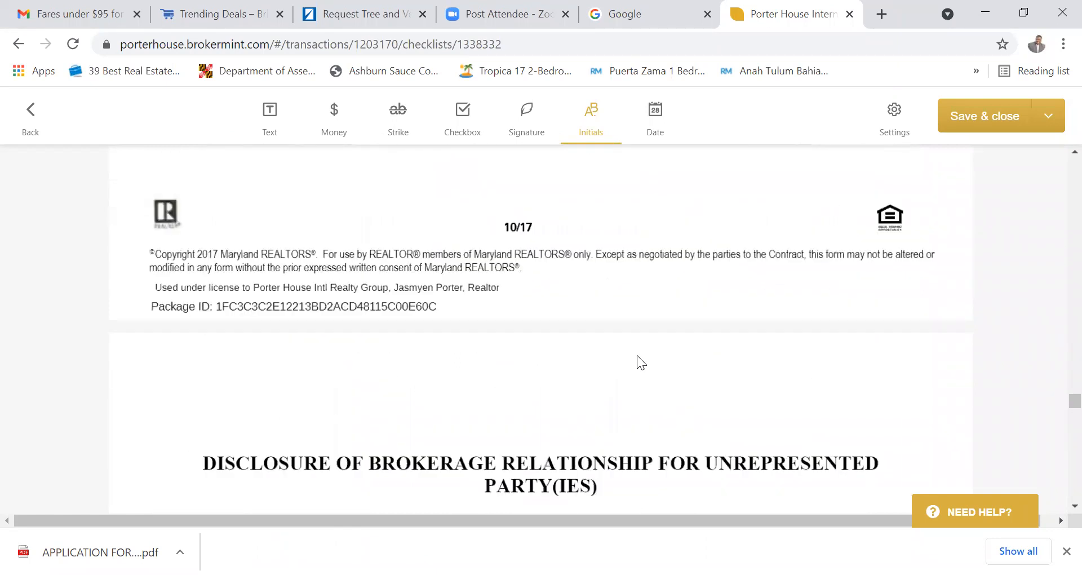
scroll(633, 359, up, 3)
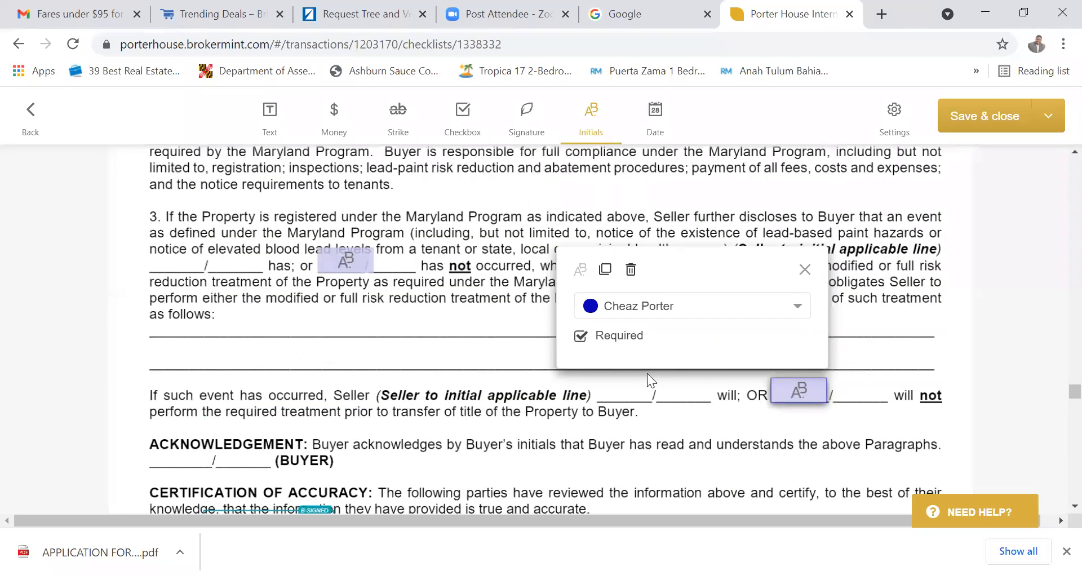
scroll(525, 395, up, 8)
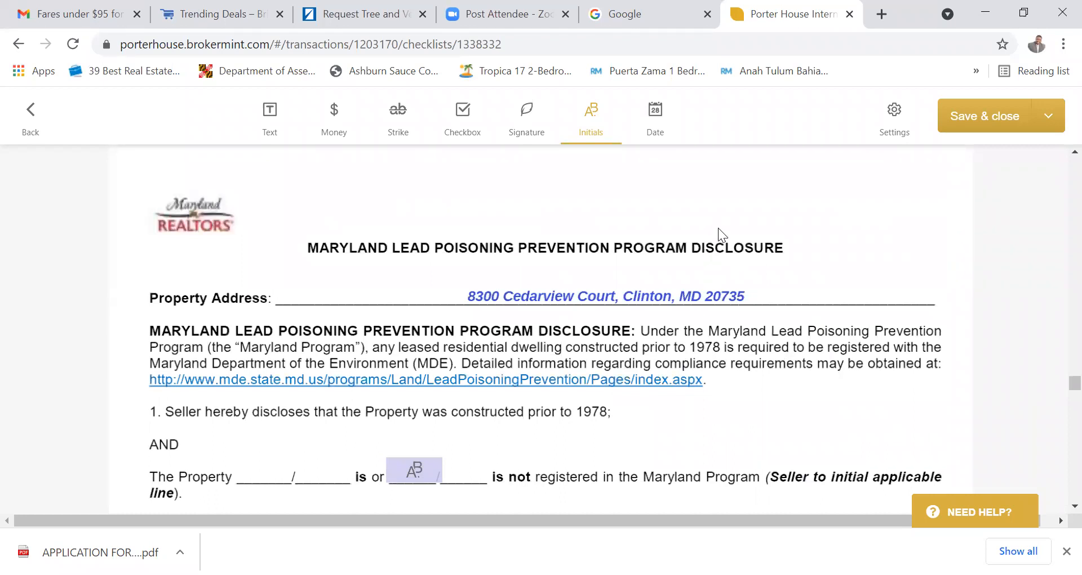
scroll(727, 235, up, 10)
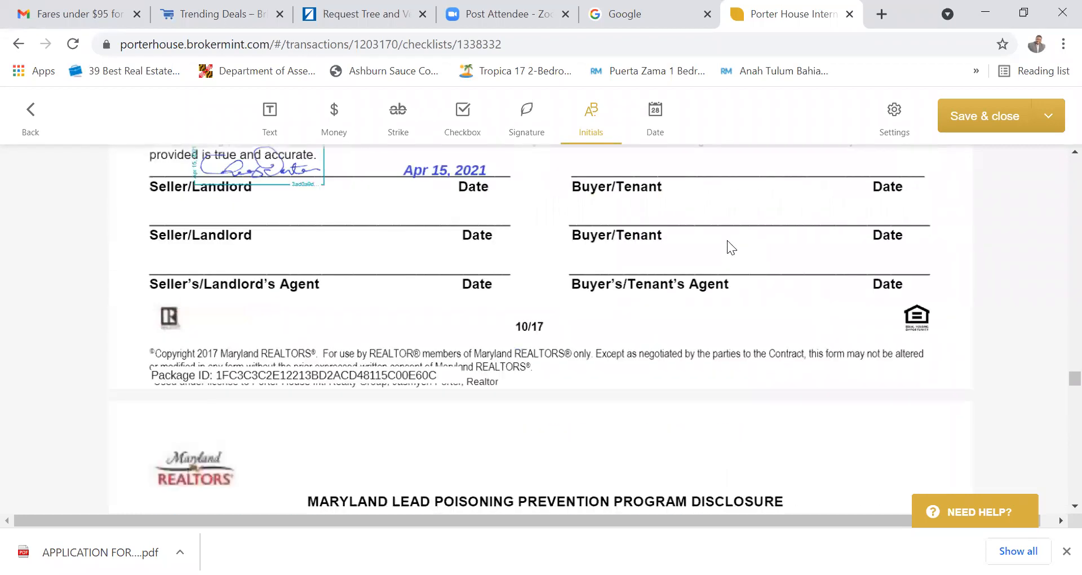
scroll(727, 240, up, 10)
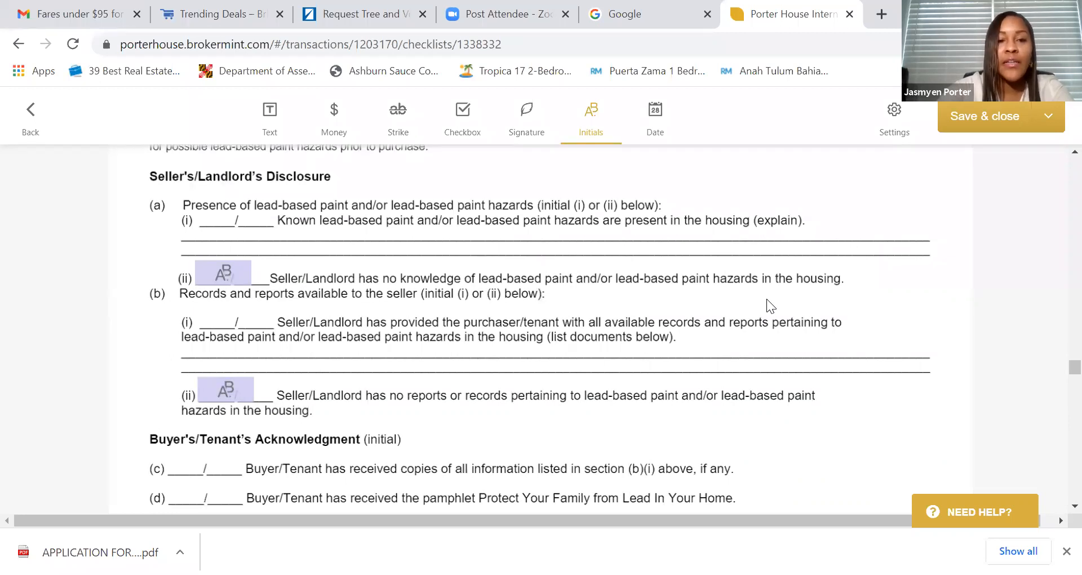
scroll(768, 300, up, 2)
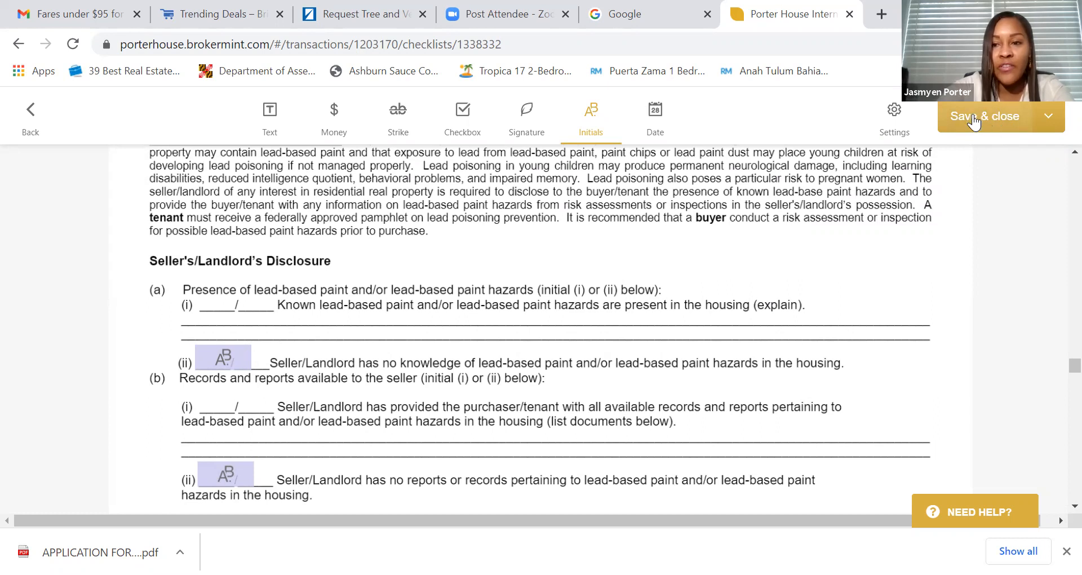
click(1051, 120)
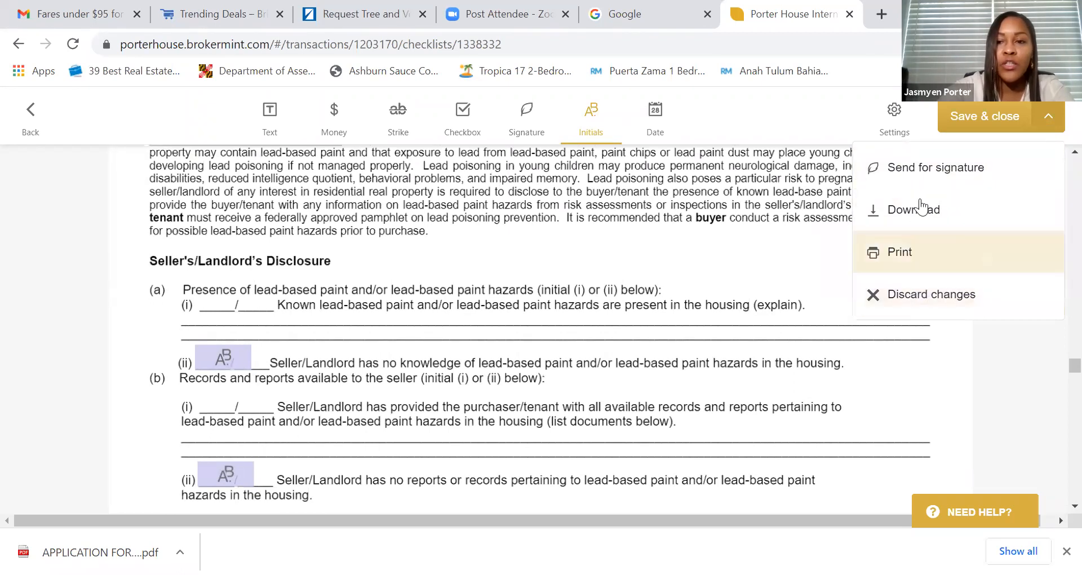
- Send the package for signature, deleting the $(recipient_name) placeholder from the message greeting
click(943, 169)
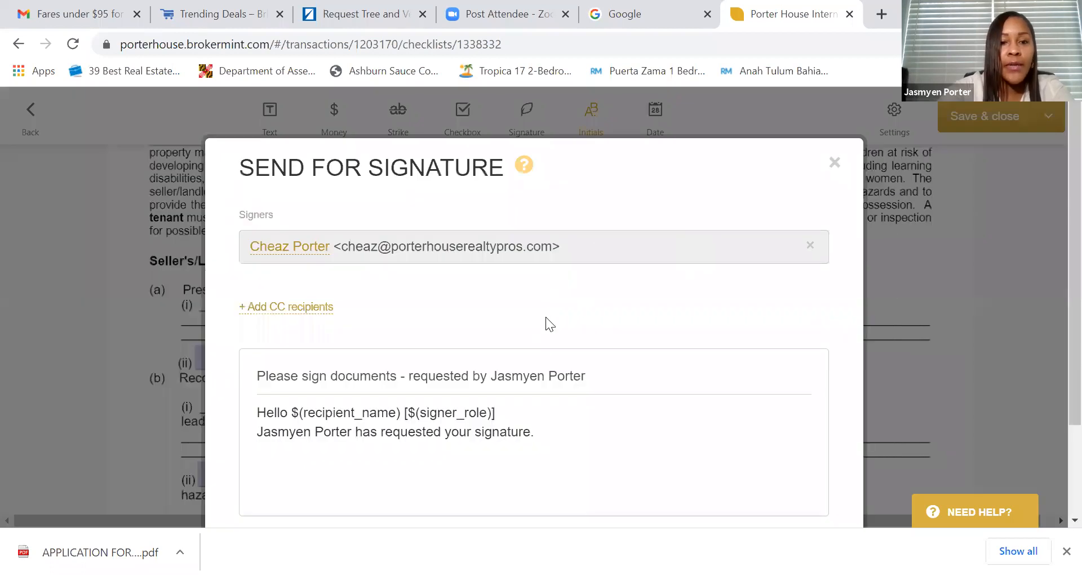
scroll(522, 346, down, 2)
click(516, 331)
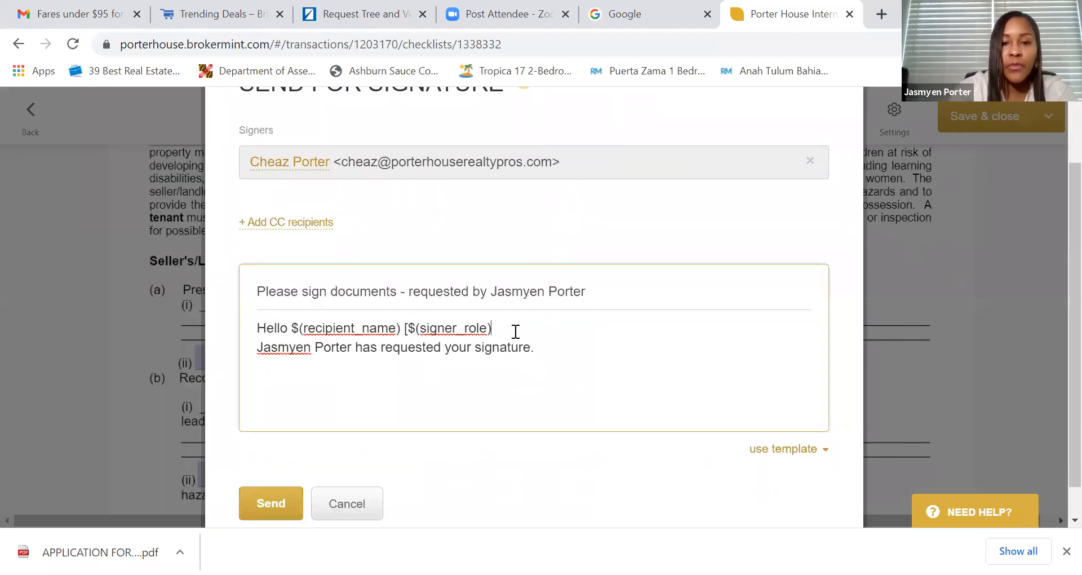
key(BackSpace)
key(BackSpace)
key(BackSpace)
key(BackSpace)
key(BackSpace)
key(BackSpace)
key(BackSpace)
key(BackSpace)
key(BackSpace)
key(BackSpace)
key(BackSpace)
key(BackSpace)
key(BackSpace)
key(BackSpace)
key(BackSpace)
key(BackSpace)
key(BackSpace)
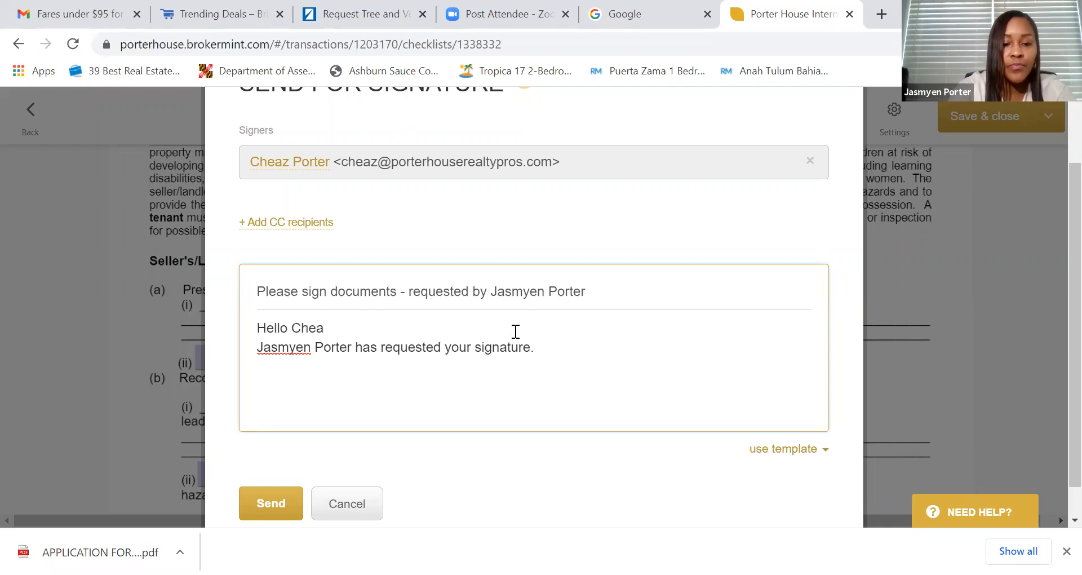
click(261, 502)
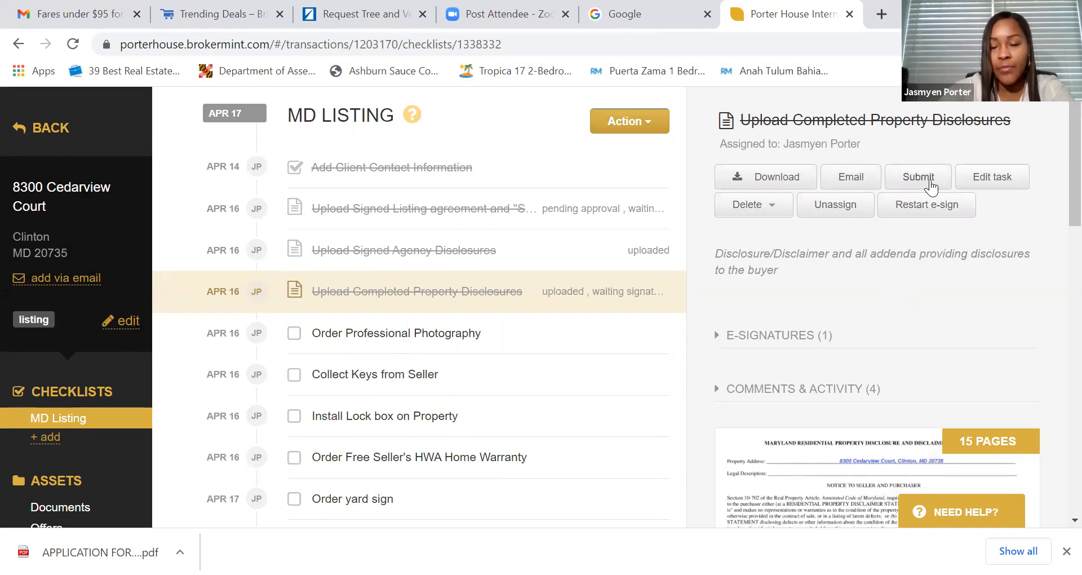
scroll(828, 338, down, 1)
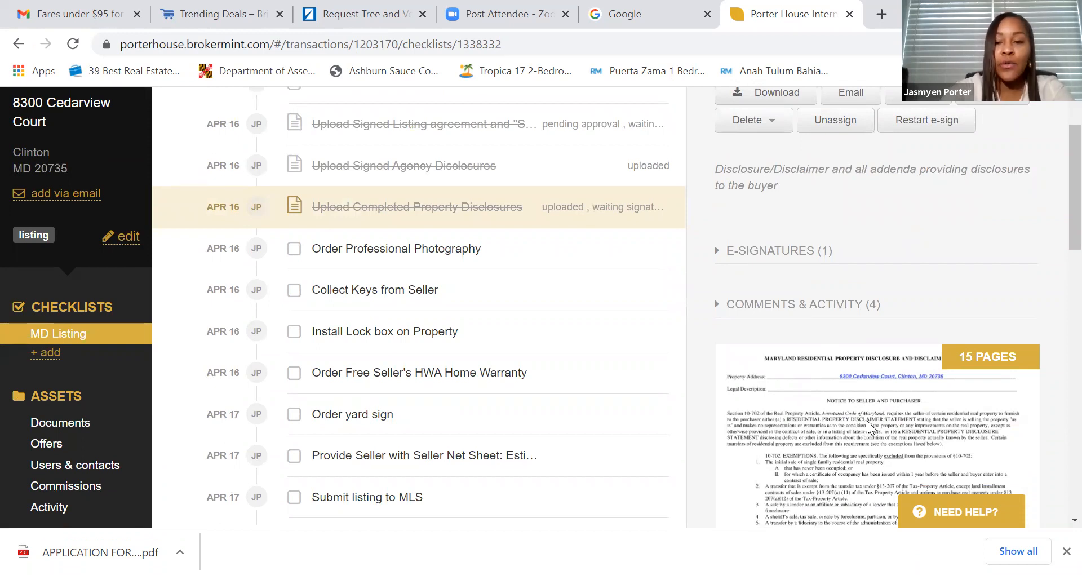
click(867, 420)
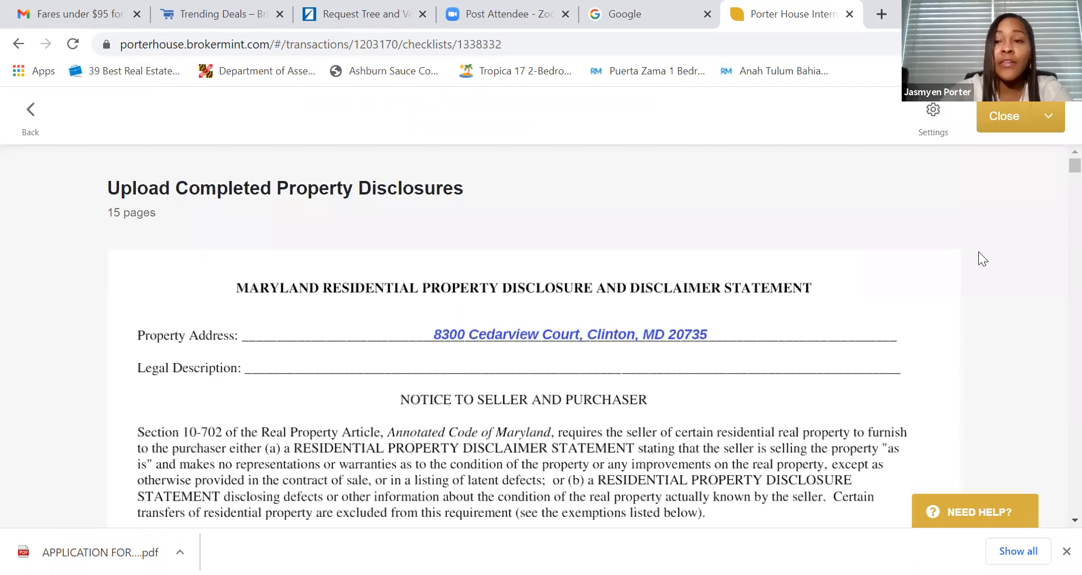
scroll(1057, 175, down, 15)
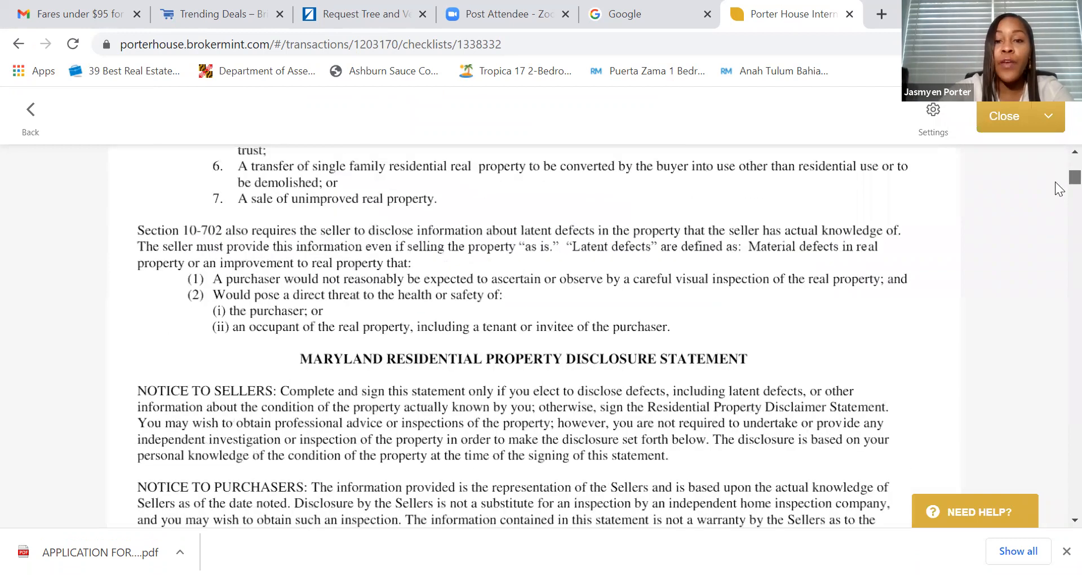
drag(1059, 192, 1057, 477)
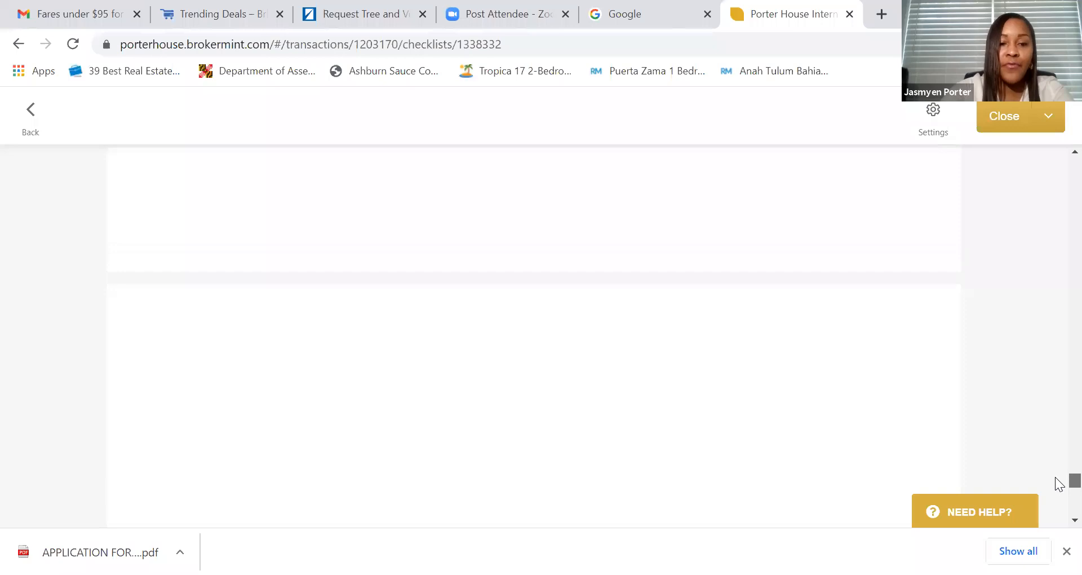
click(1048, 118)
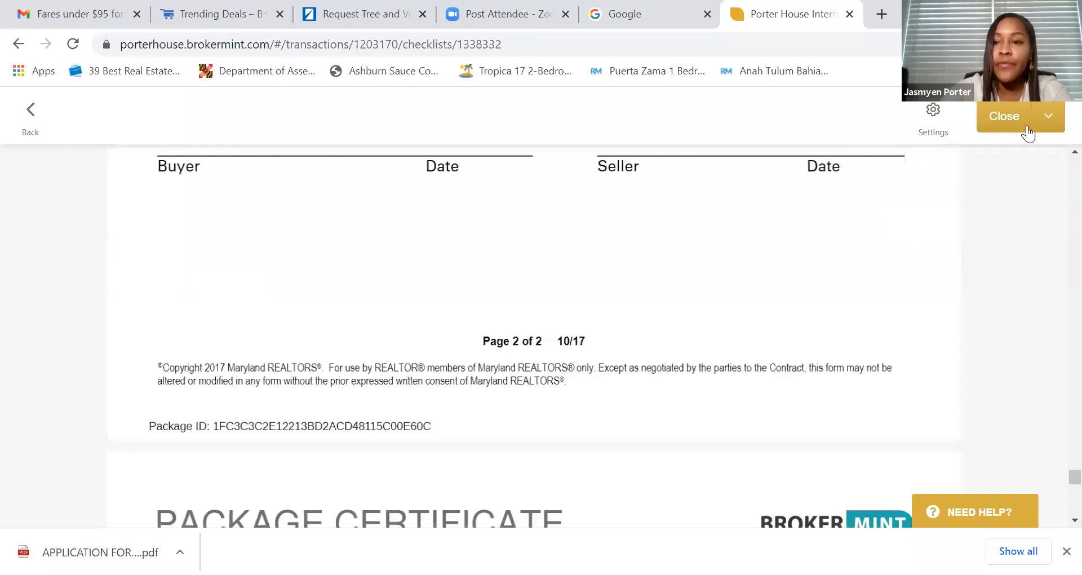
click(1007, 118)
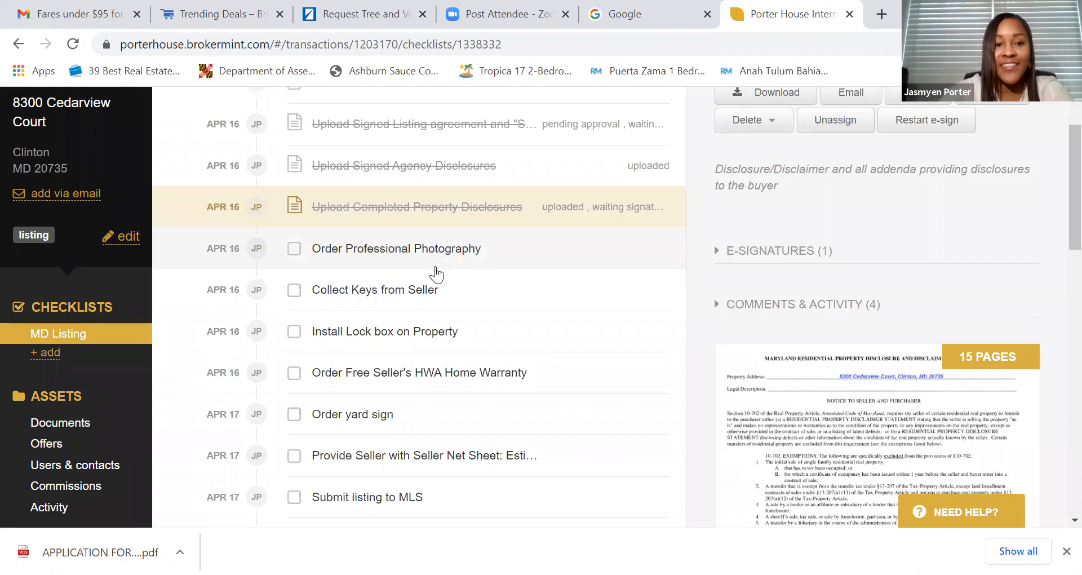
scroll(417, 273, down, 1)
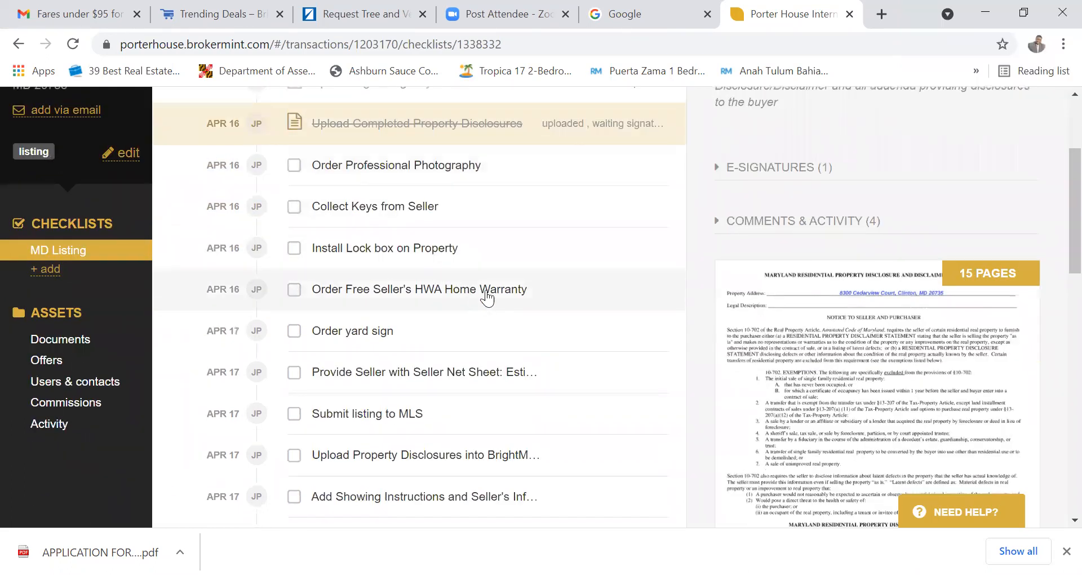
scroll(487, 299, up, 1)
scroll(487, 299, up, 1)
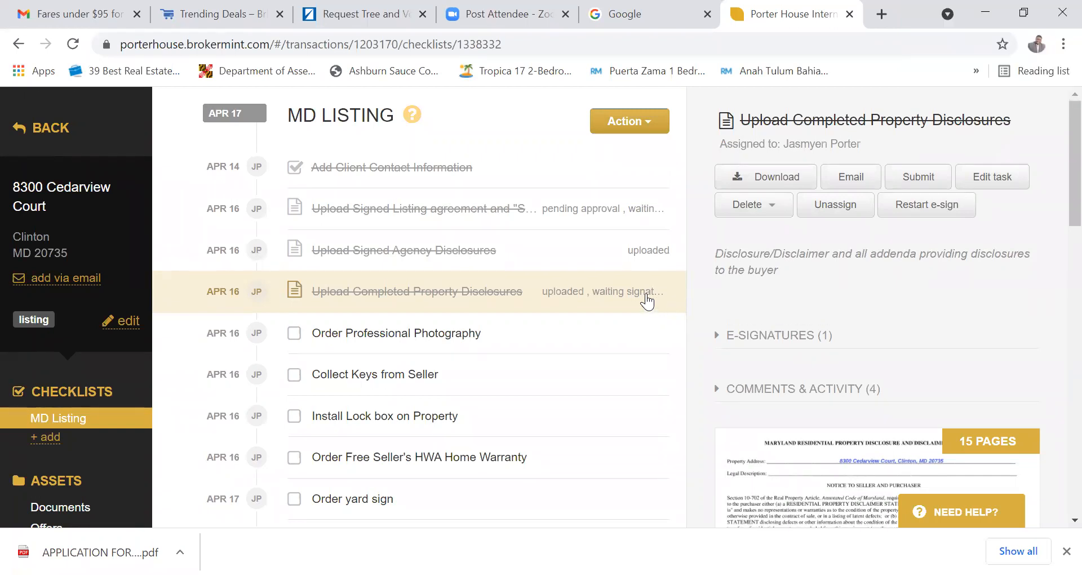
- Open the 15-page disclosures document and read the signed Maryland form through Page 4 of 4
scroll(801, 384, down, 2)
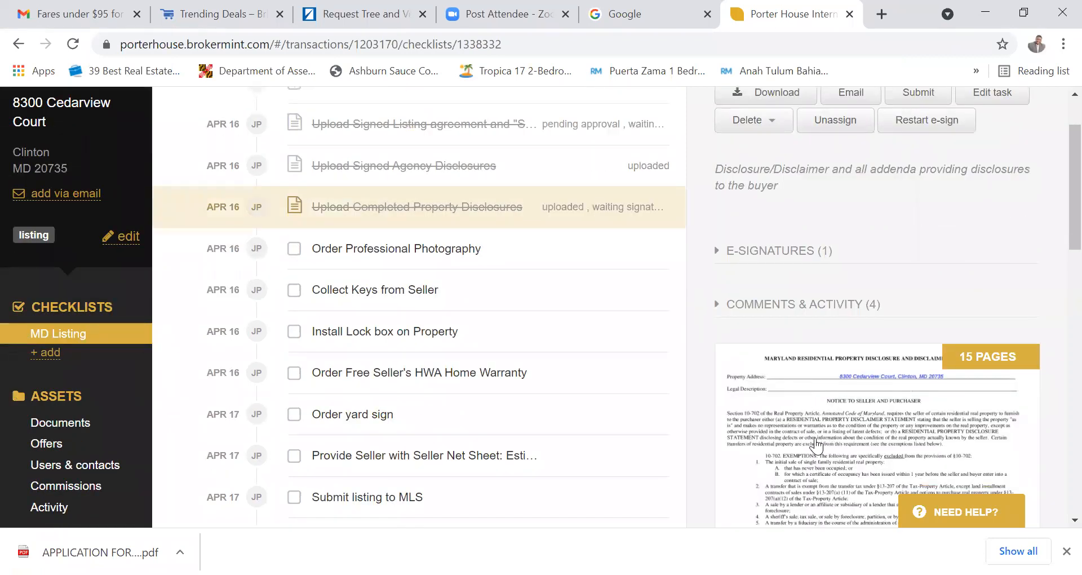
click(796, 392)
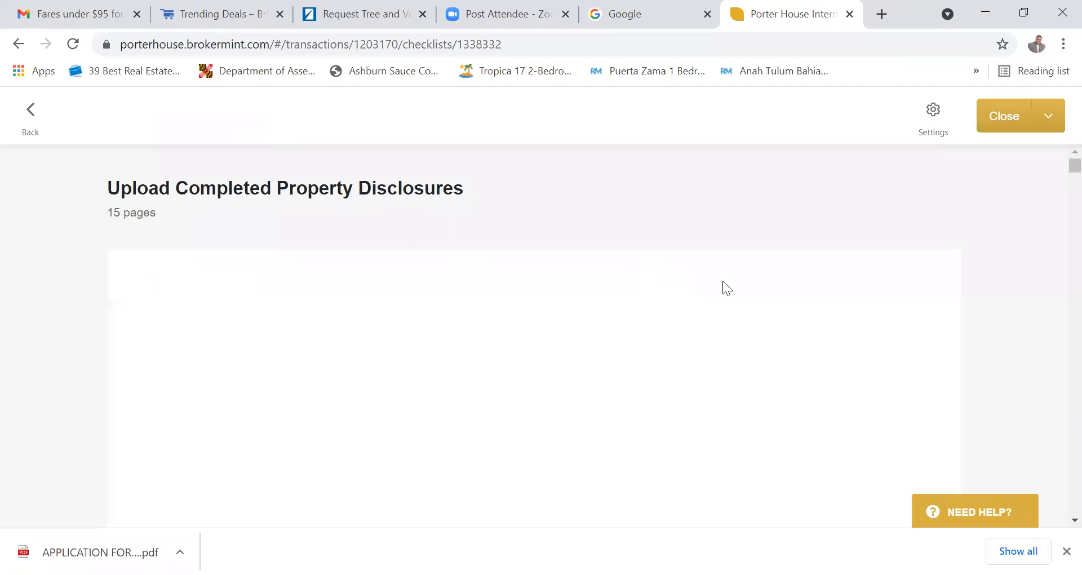
scroll(743, 299, down, 1)
scroll(743, 299, down, 20)
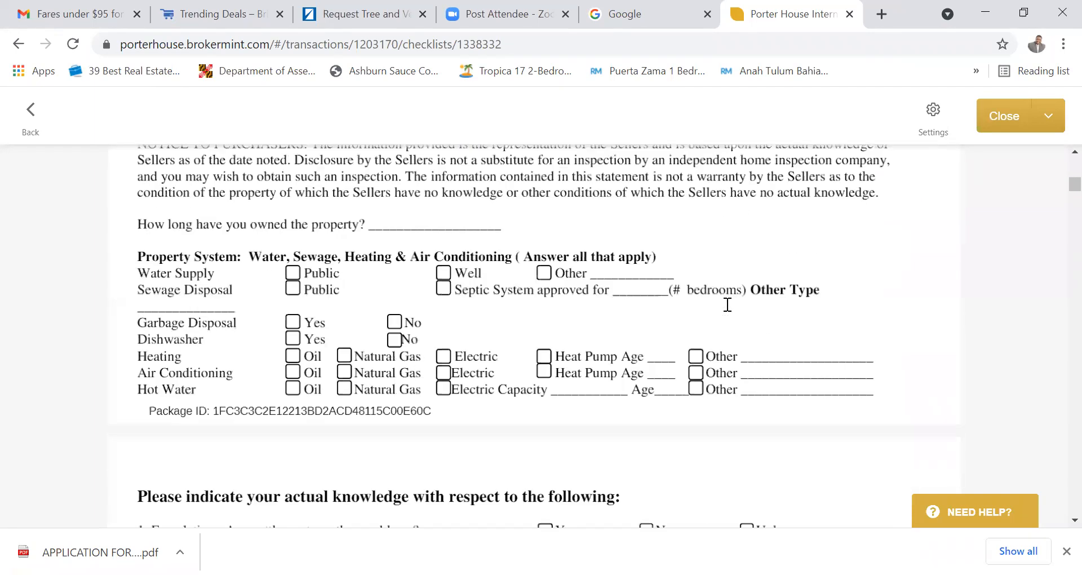
scroll(728, 305, down, 6)
scroll(728, 305, down, 8)
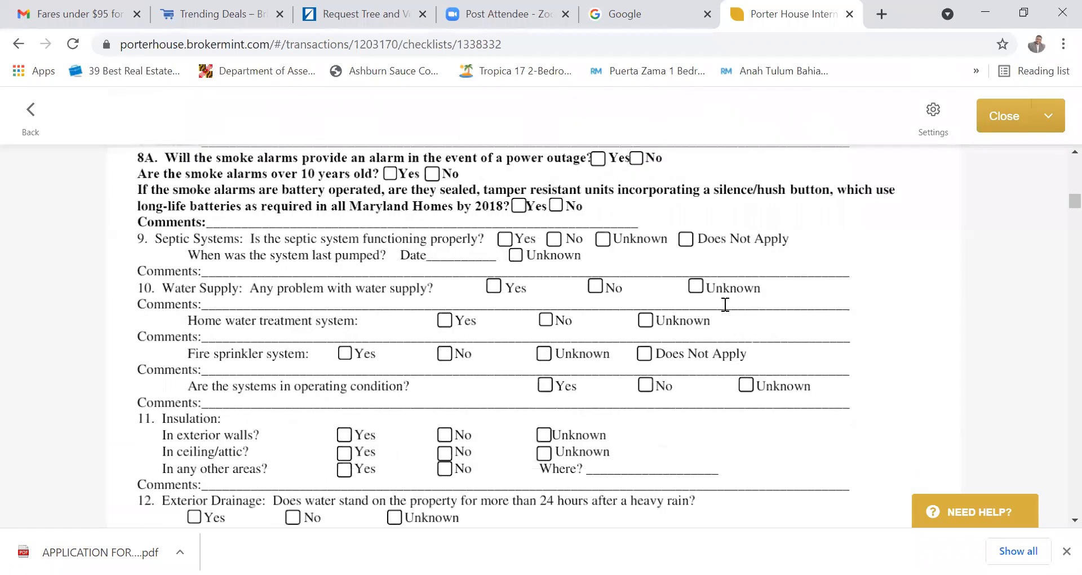
scroll(761, 280, down, 2)
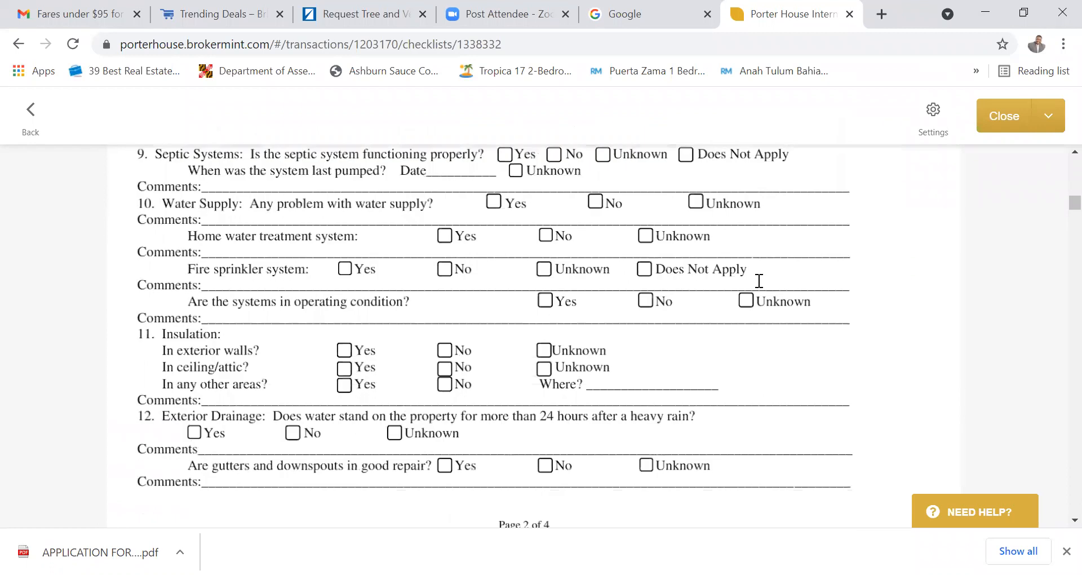
scroll(1060, 205, up, 12)
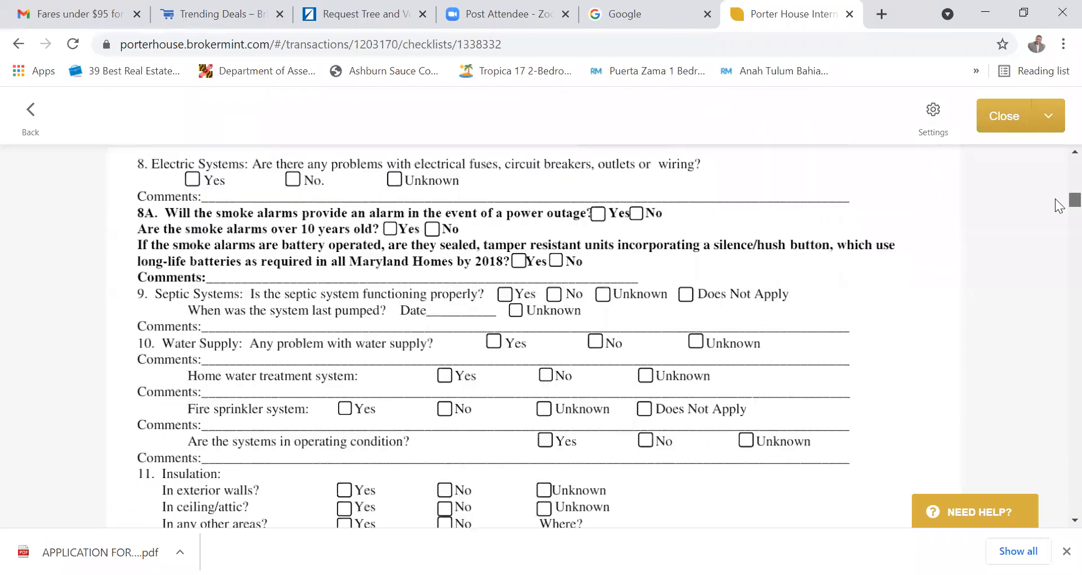
scroll(1060, 186, up, 5)
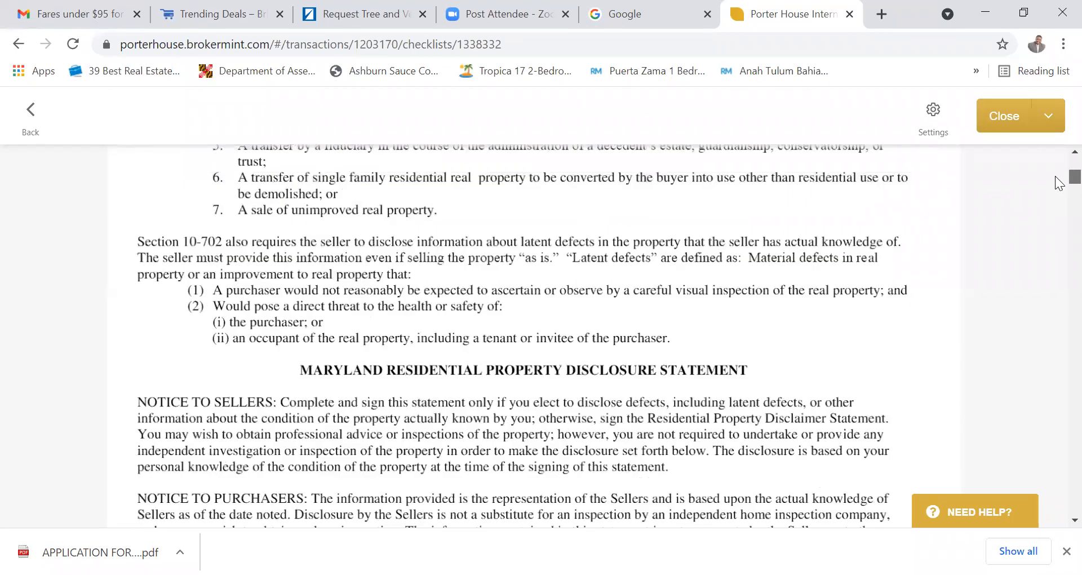
scroll(1060, 180, up, 4)
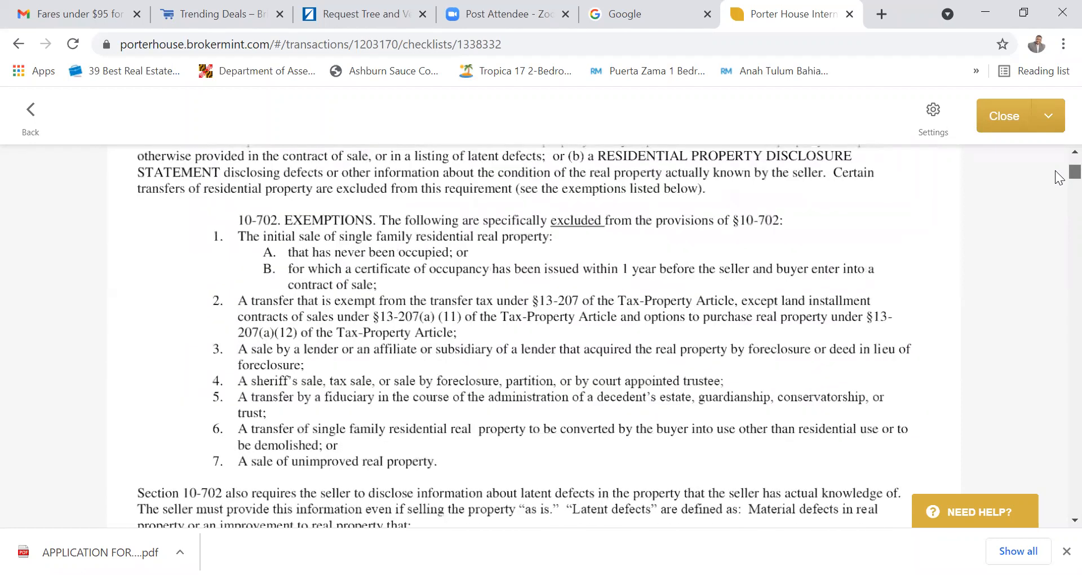
scroll(1060, 178, up, 1)
scroll(1060, 172, up, 5)
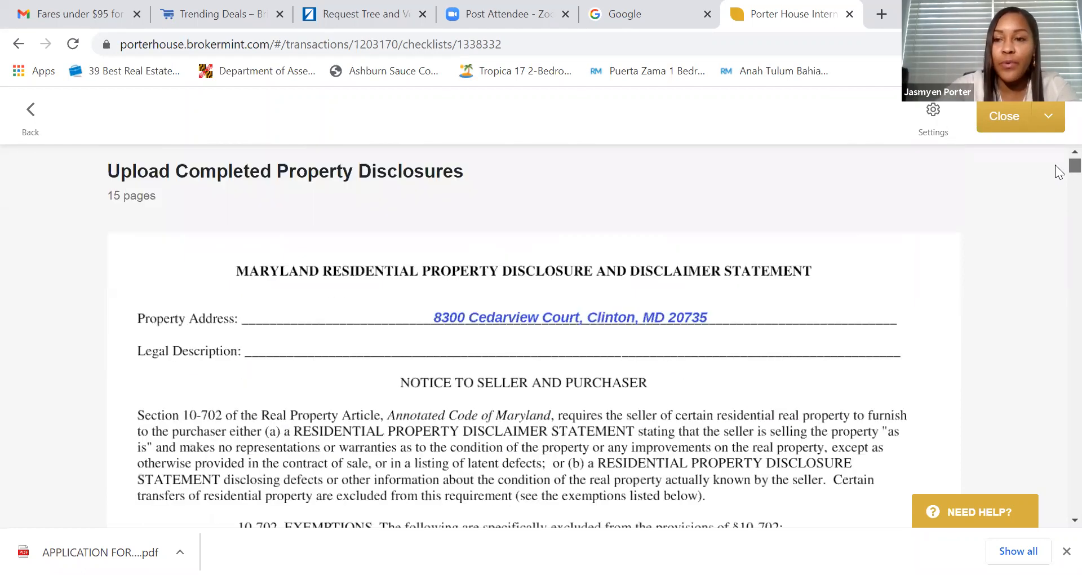
scroll(1060, 172, down, 7)
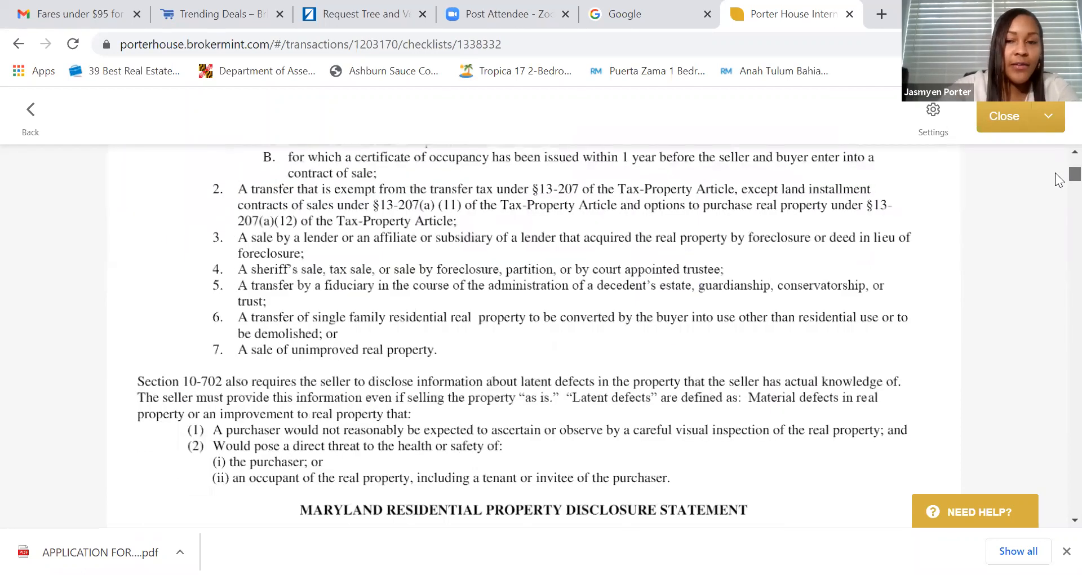
scroll(1060, 179, down, 10)
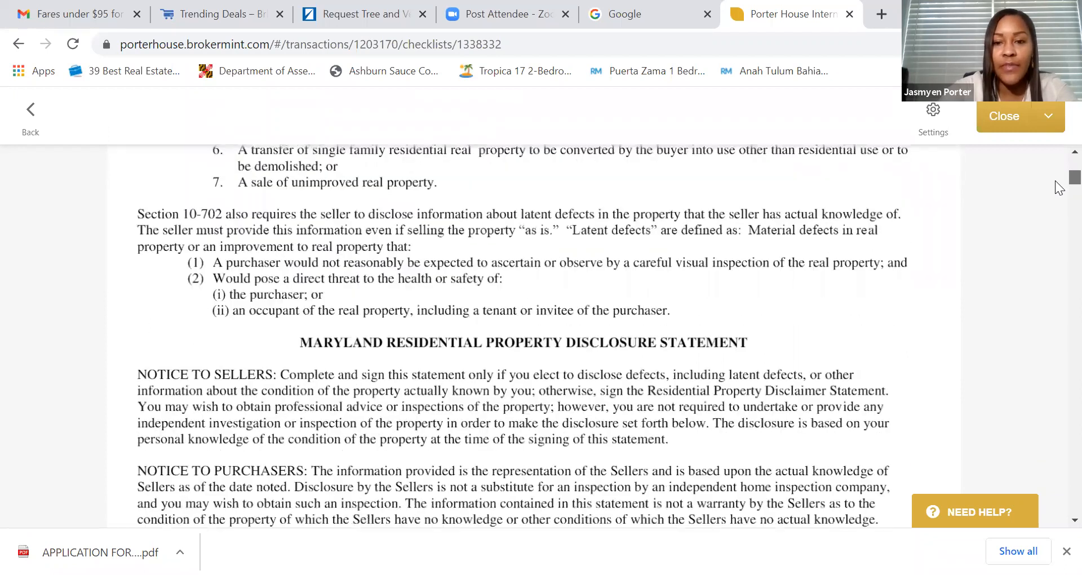
scroll(1060, 214, down, 10)
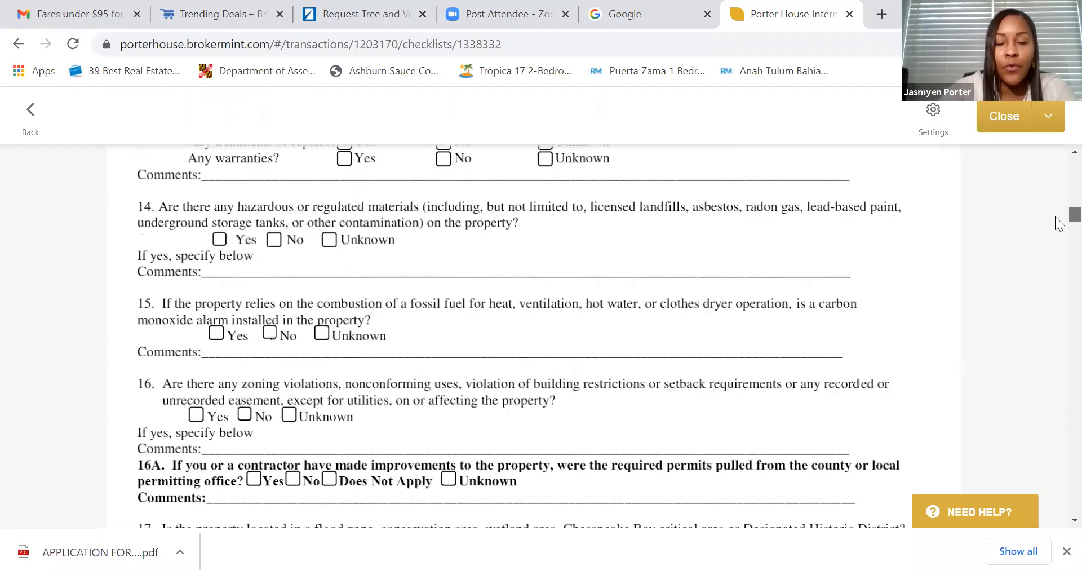
scroll(1060, 228, down, 4)
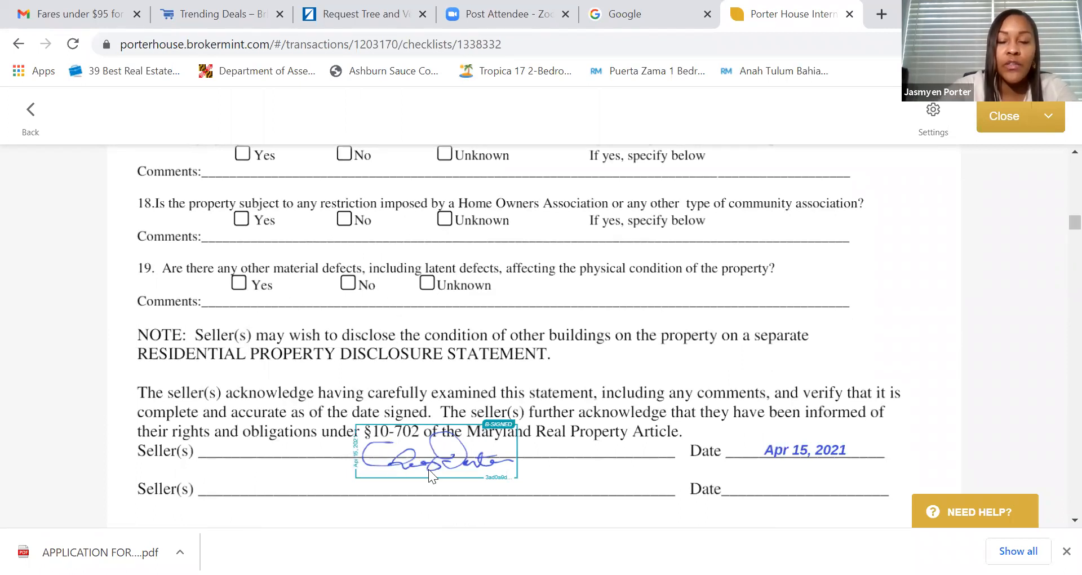
scroll(463, 459, down, 10)
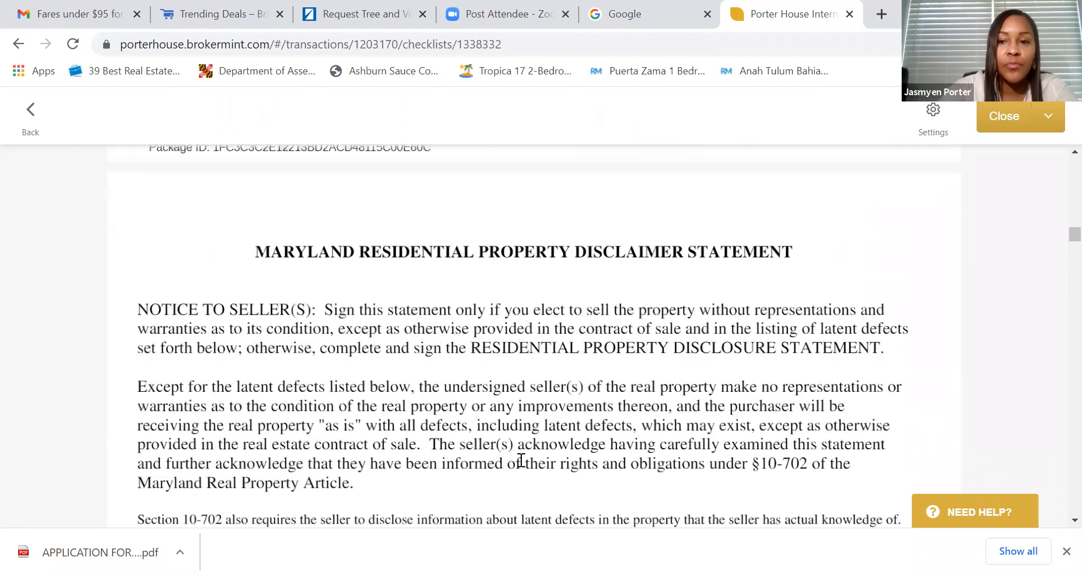
scroll(535, 456, down, 10)
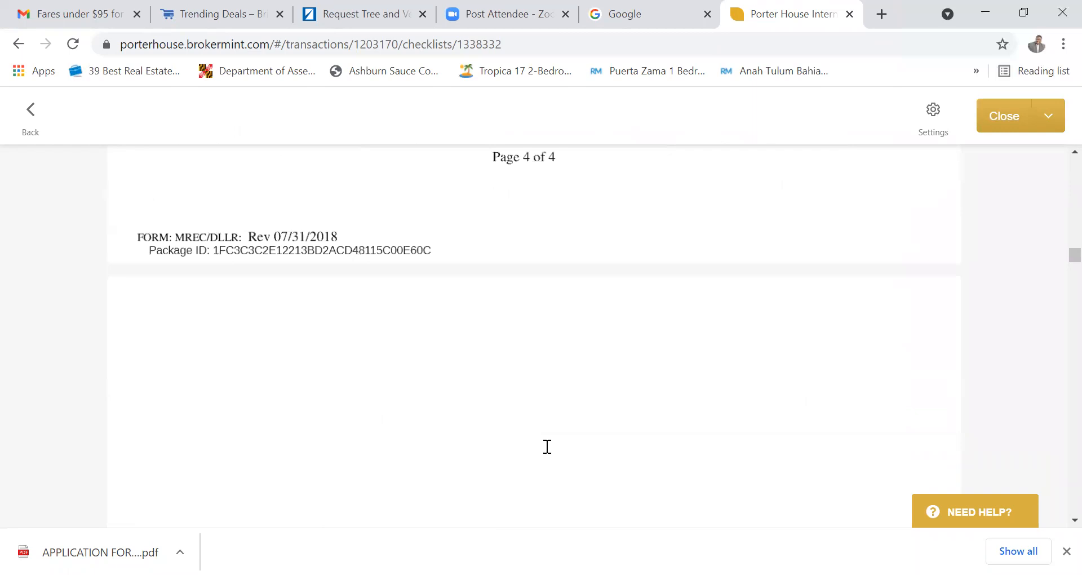
scroll(546, 447, down, 15)
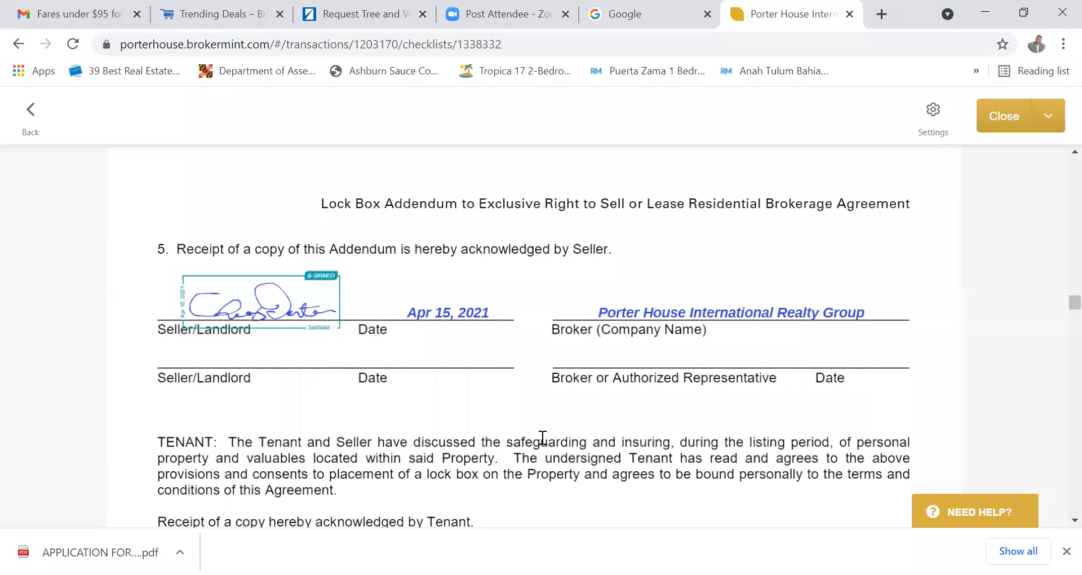
scroll(543, 438, down, 3)
scroll(541, 437, down, 5)
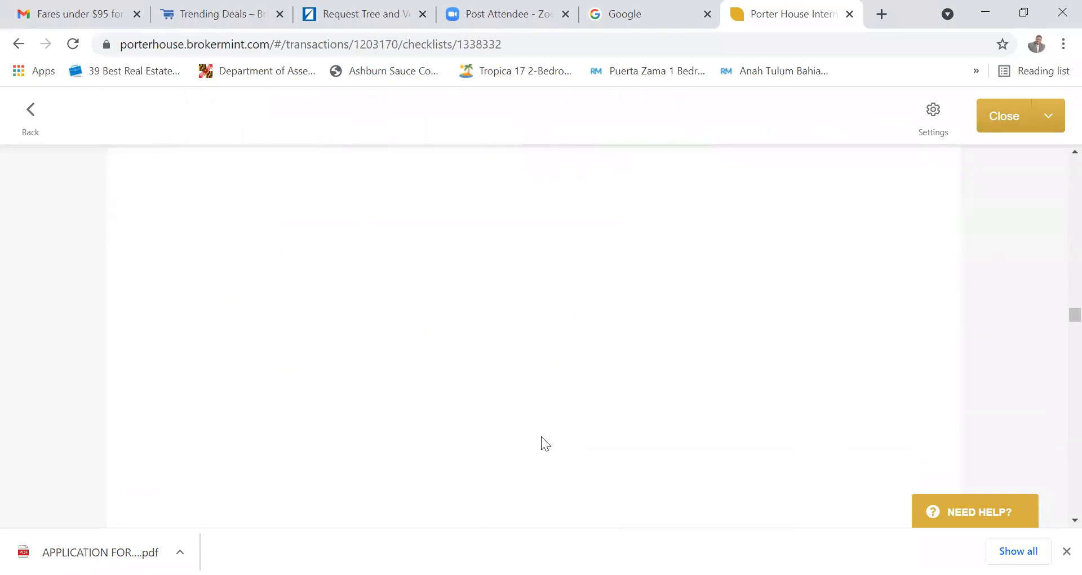
scroll(542, 436, down, 6)
scroll(542, 438, down, 5)
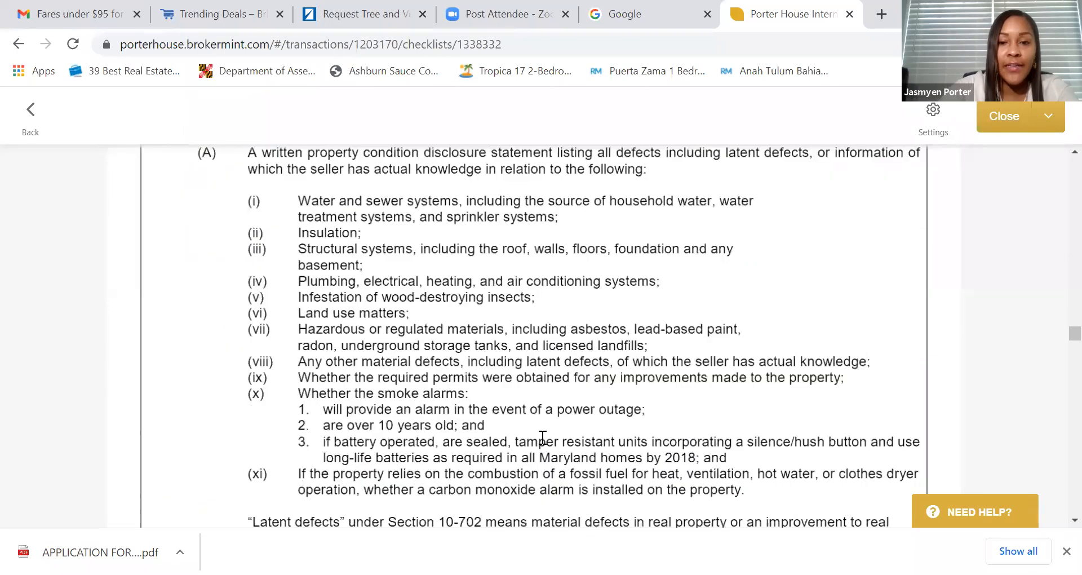
scroll(542, 438, down, 10)
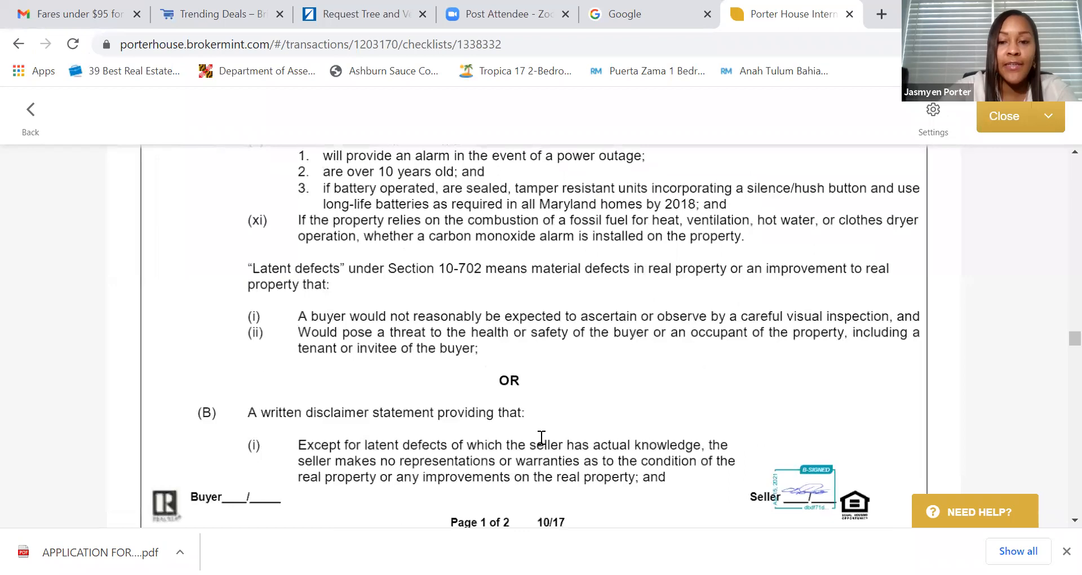
scroll(547, 434, down, 12)
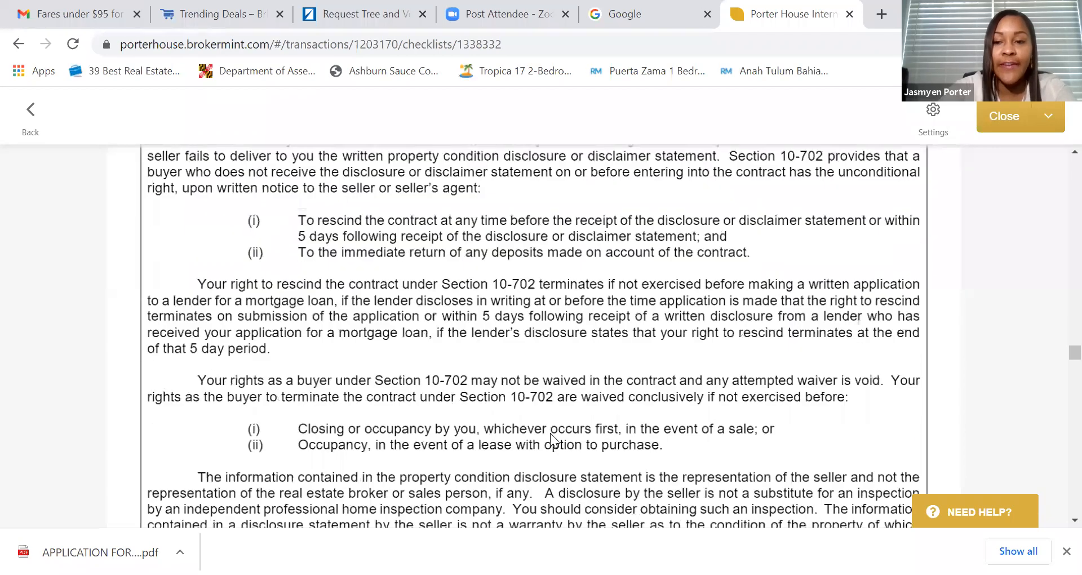
scroll(556, 435, down, 10)
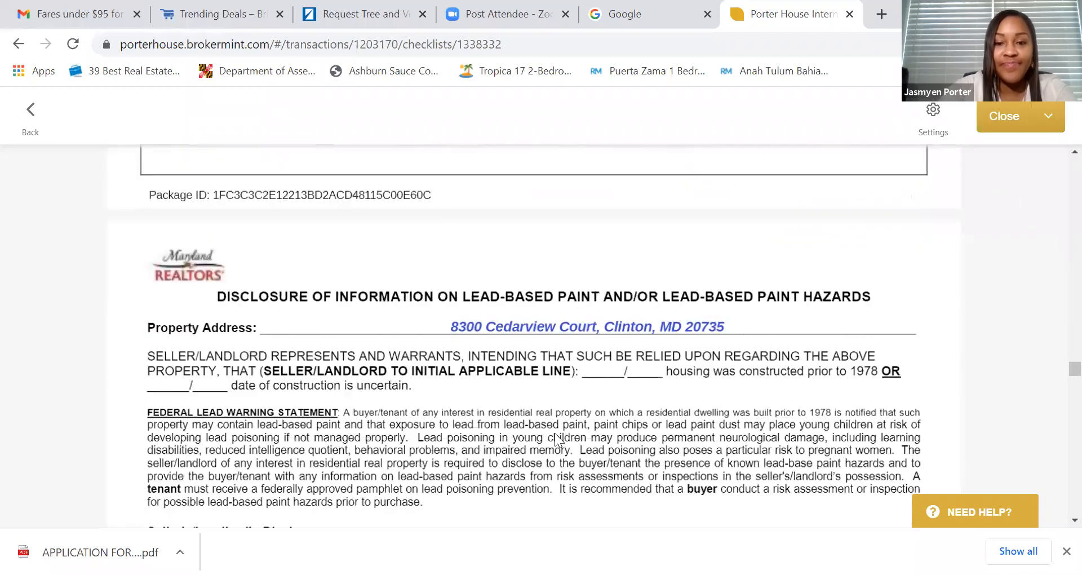
scroll(555, 433, up, 3)
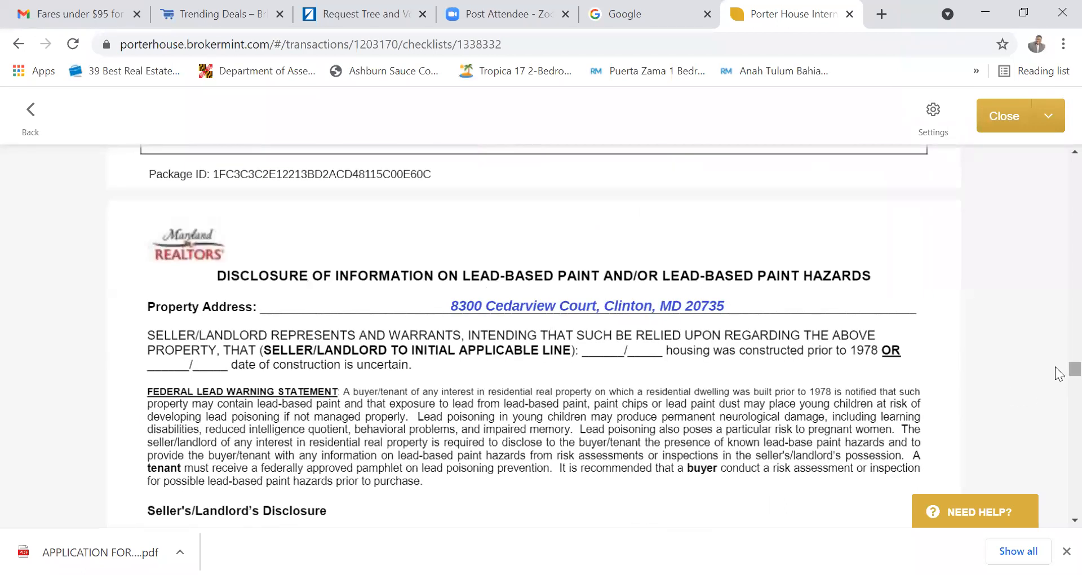
scroll(1060, 375, up, 6)
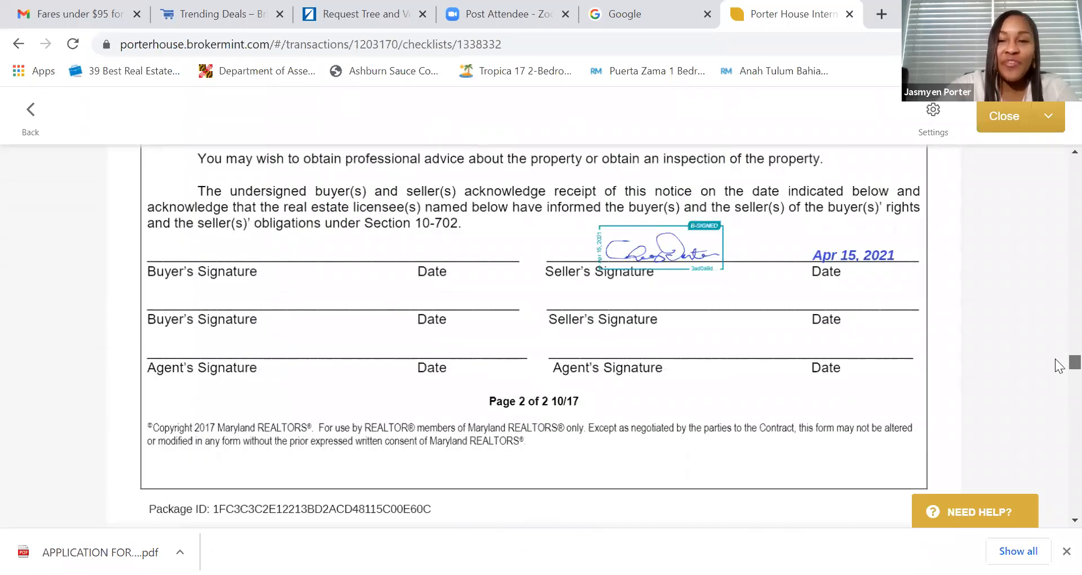
scroll(1059, 355, up, 10)
scroll(1060, 322, up, 15)
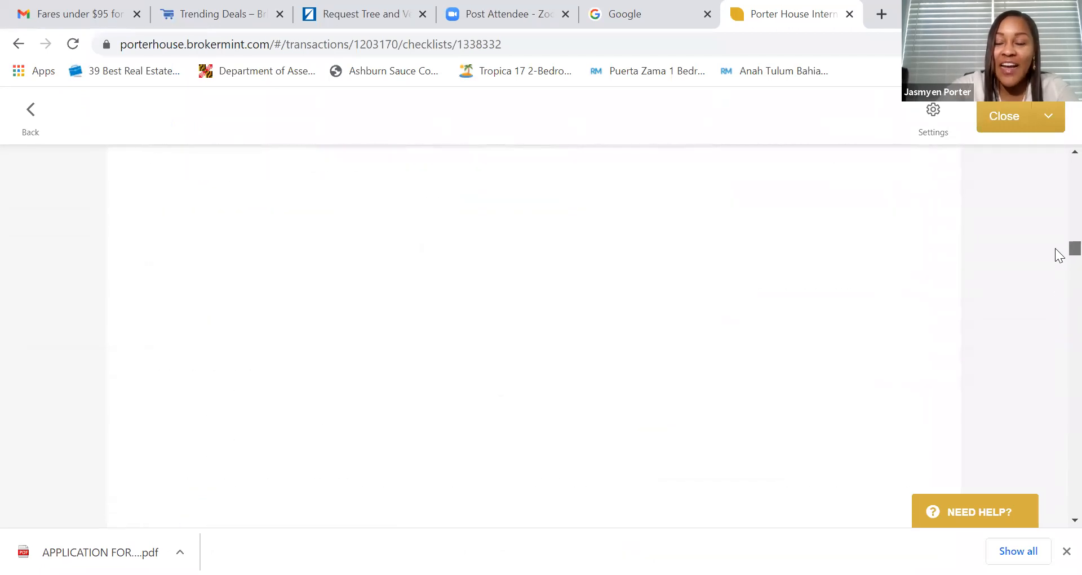
scroll(1061, 175, up, 3)
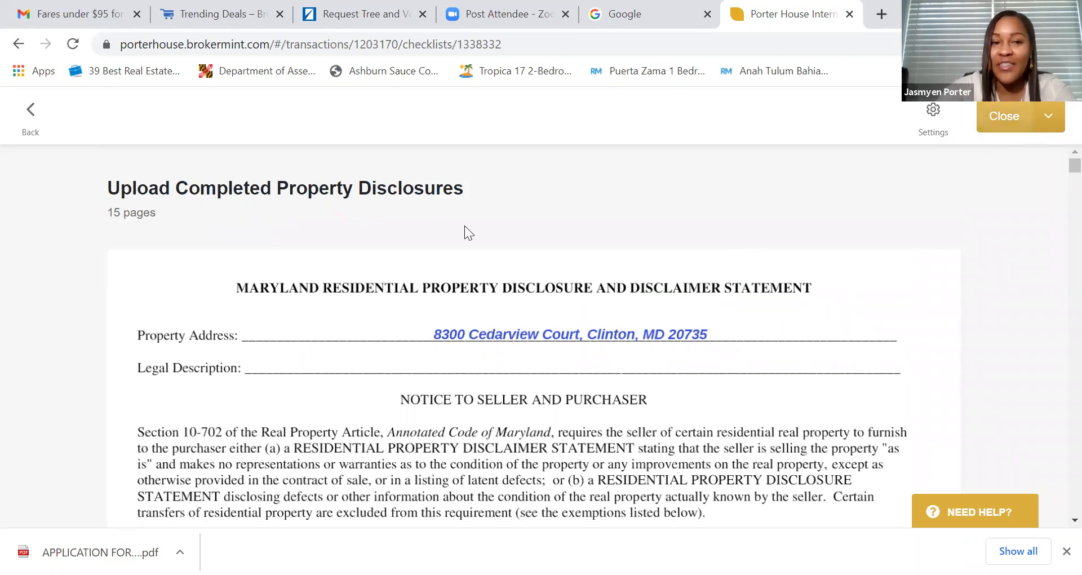
- Leave the document viewer and return to the top of the MD Listing checklist
click(30, 115)
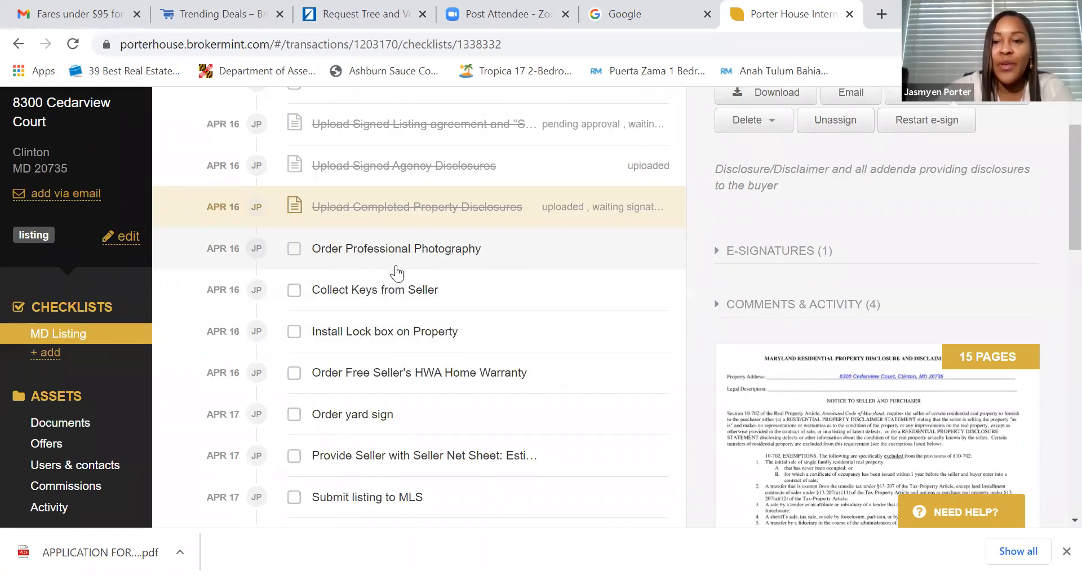
scroll(554, 271, up, 2)
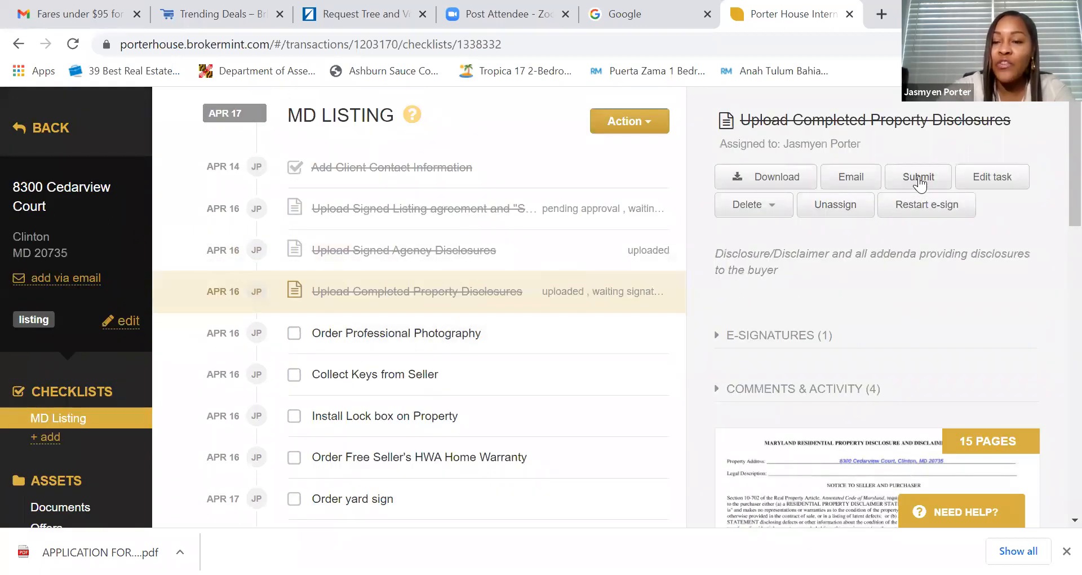
- Start an email with the Upload Completed Property Disclosures document attached
click(851, 179)
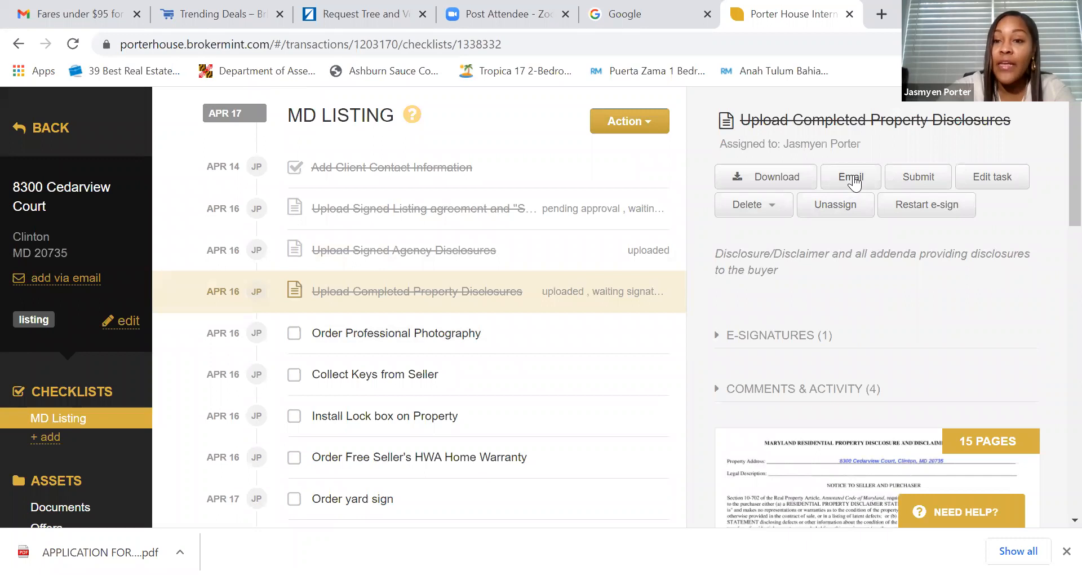
scroll(508, 275, down, 2)
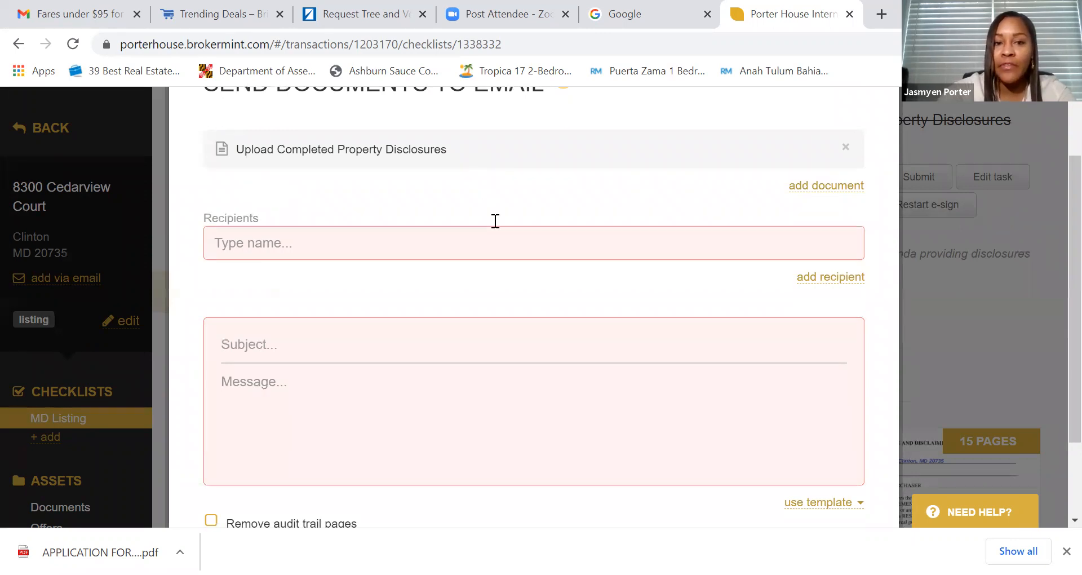
scroll(495, 222, up, 2)
- Add the brokerage colleague as the email's first user recipient
click(395, 330)
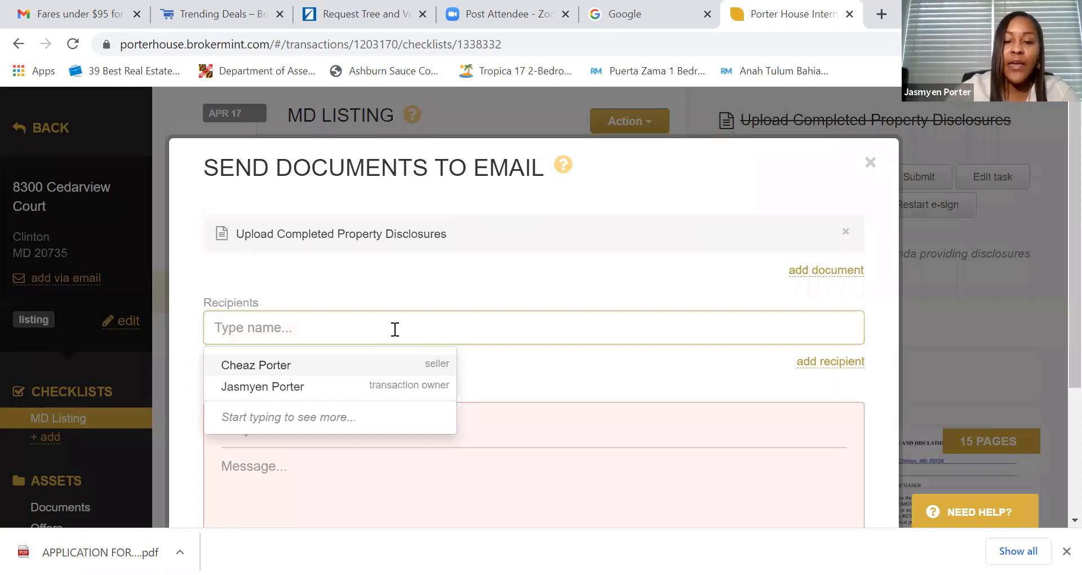
text(Anetha)
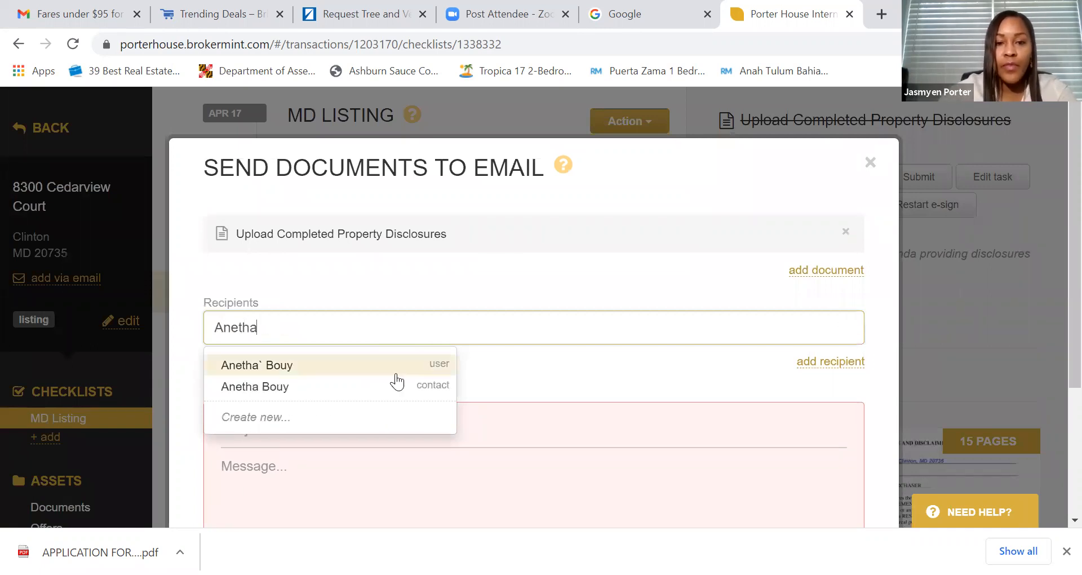
click(393, 369)
- Give the email the subject 'Disclosures for Training'
click(375, 420)
text(Di)
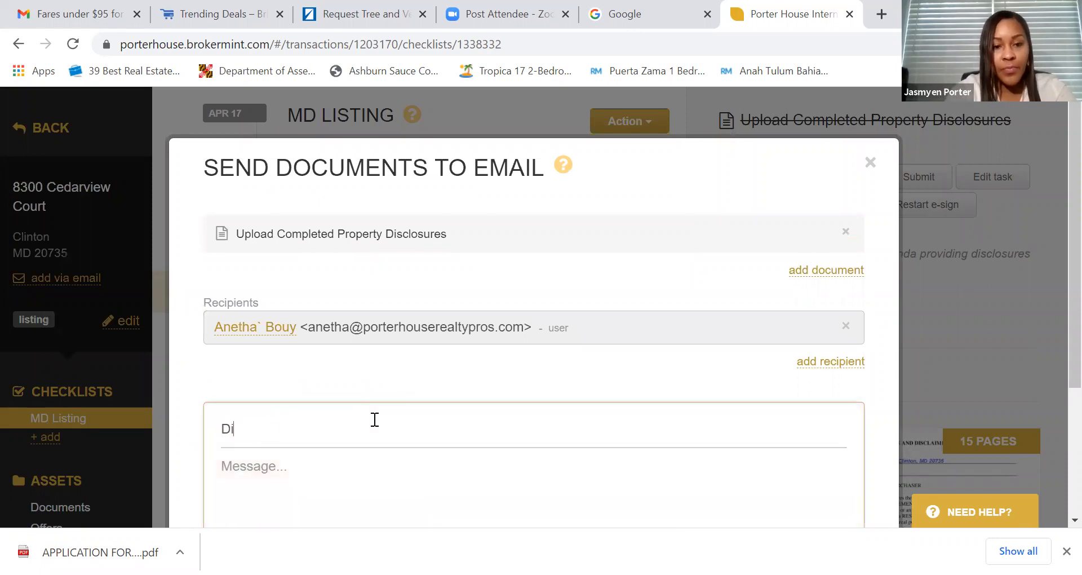
text(sclosures for Traa)
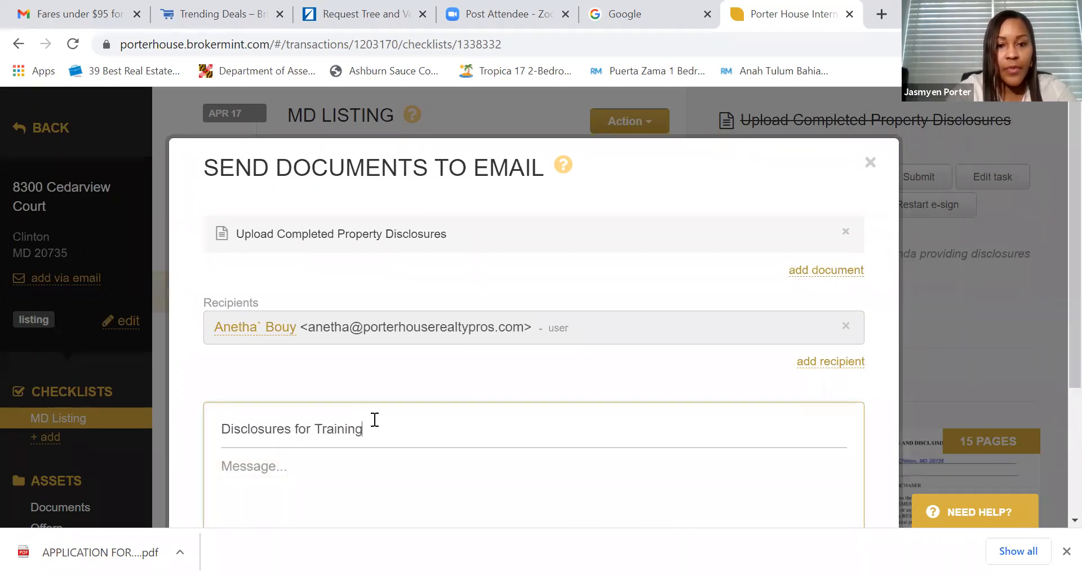
scroll(375, 420, down, 2)
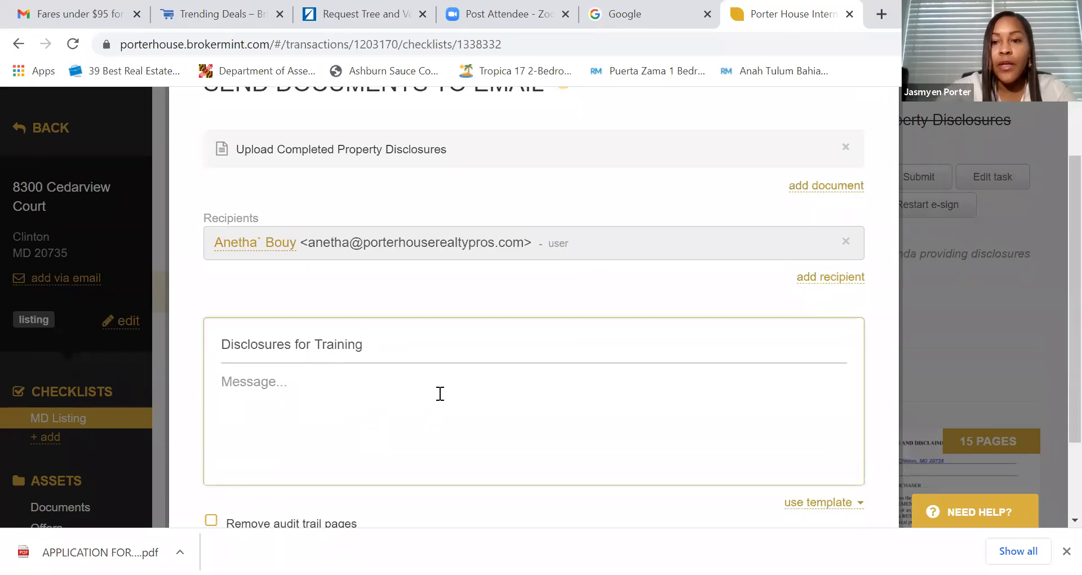
scroll(441, 393, up, 2)
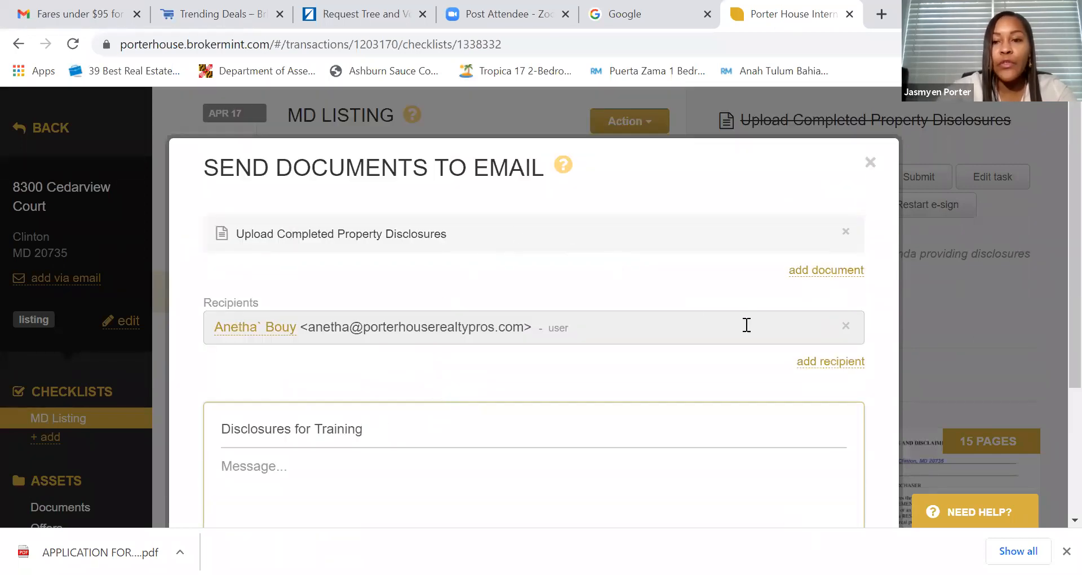
click(811, 362)
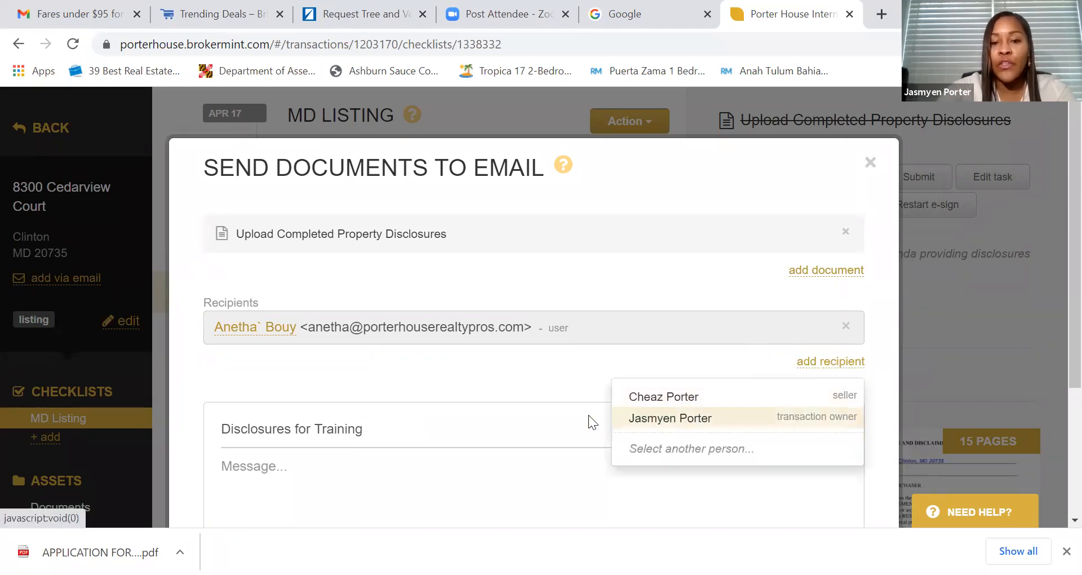
- Add the transaction owner as second recipient, remove audit trail pages, and send the email
click(671, 419)
scroll(451, 413, down, 1)
scroll(451, 369, down, 1)
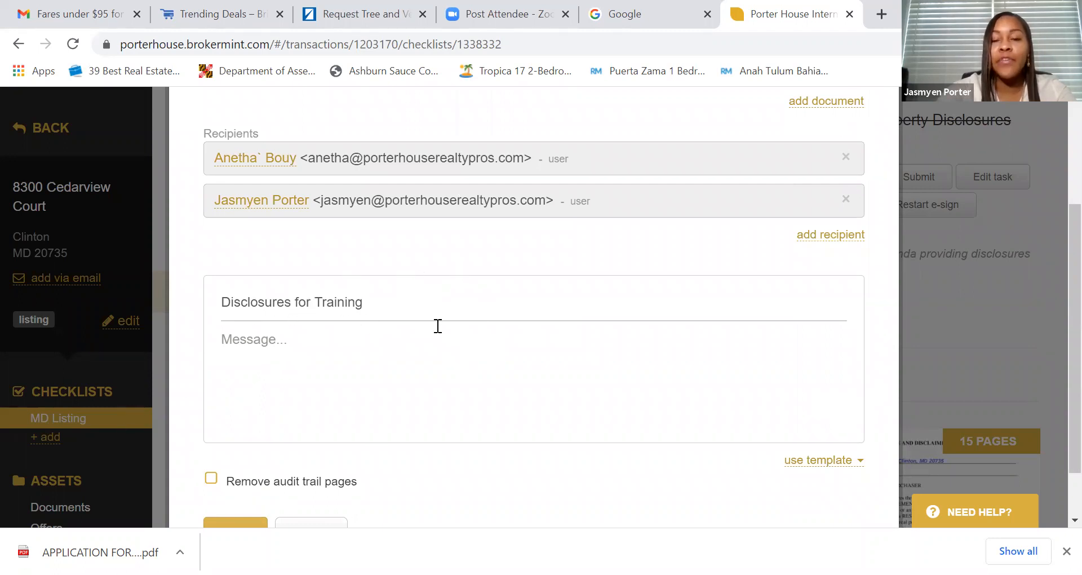
scroll(500, 297, up, 2)
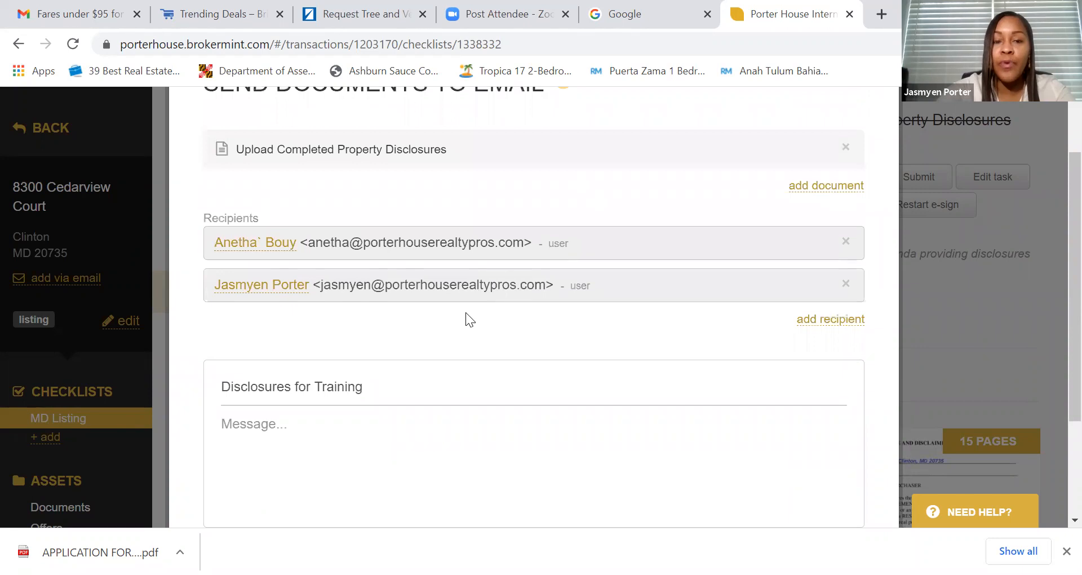
scroll(544, 258, up, 2)
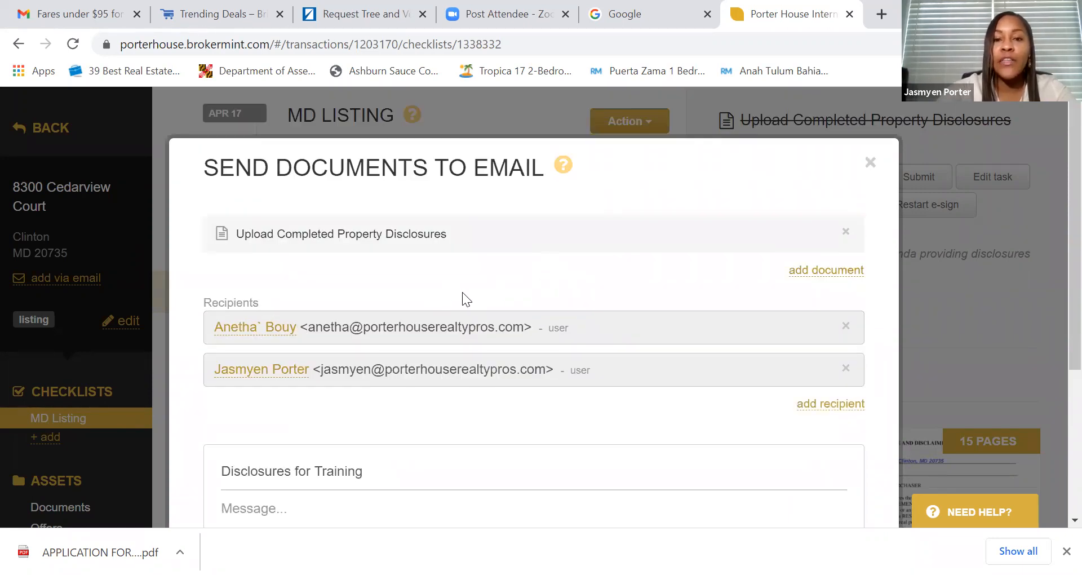
scroll(459, 294, down, 2)
scroll(475, 260, up, 2)
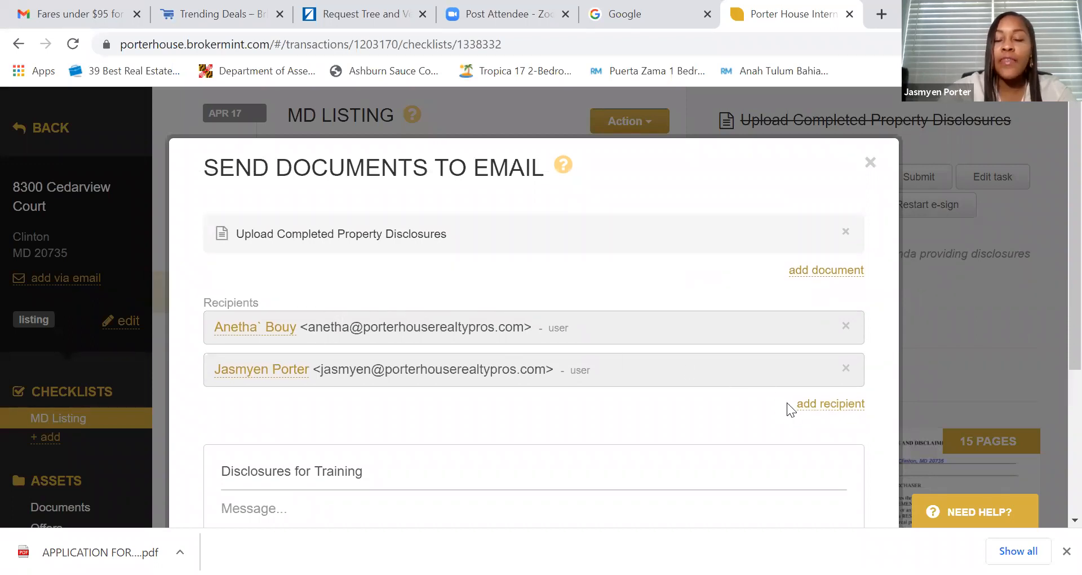
scroll(653, 379, down, 4)
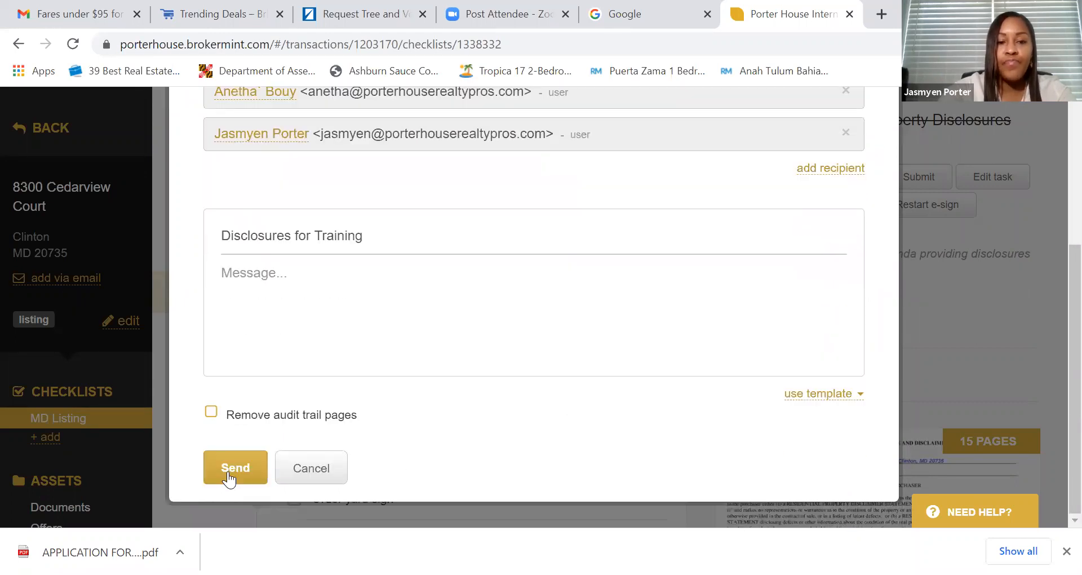
click(211, 415)
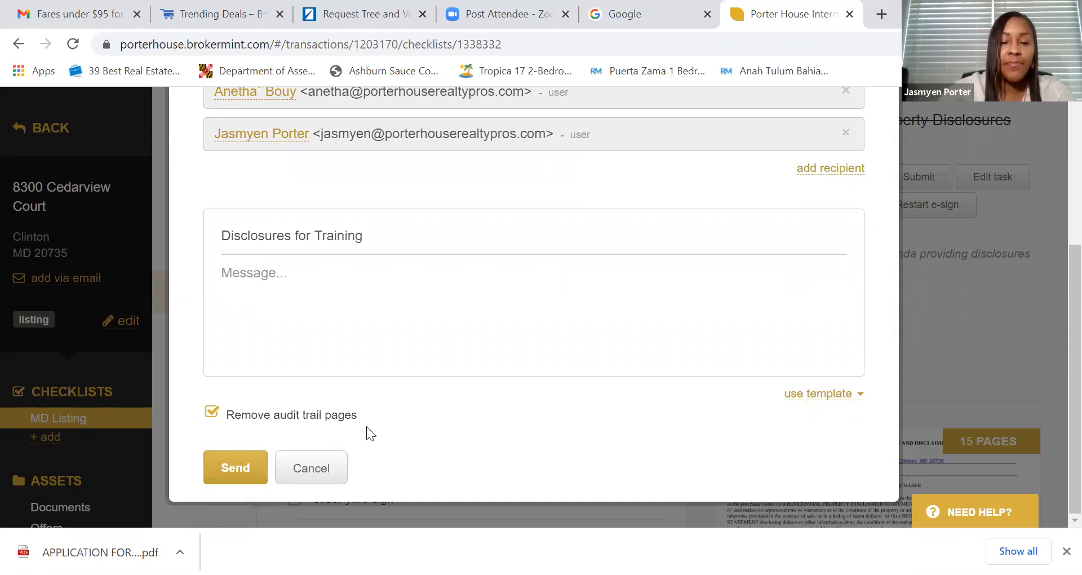
click(232, 469)
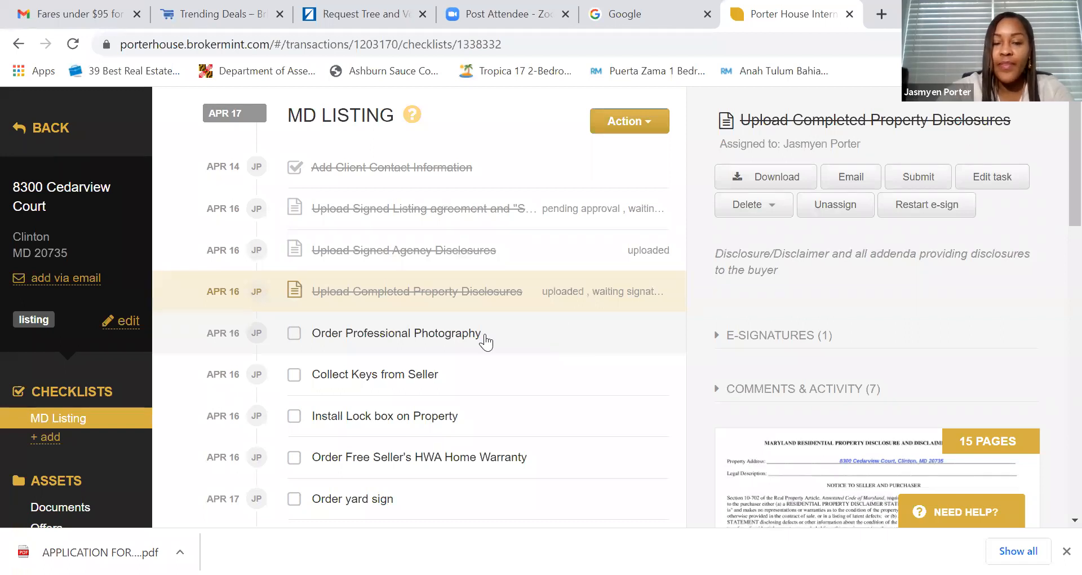
- Scroll the checklist to confirm the disclosures task now shows as uploaded and awaiting signatures
scroll(429, 331, down, 1)
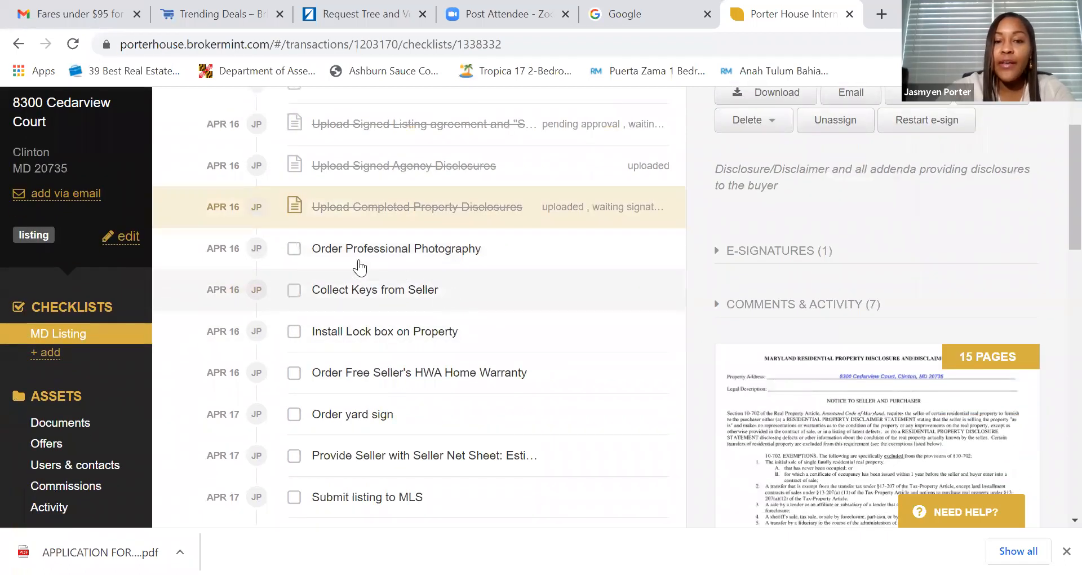
scroll(345, 251, down, 1)
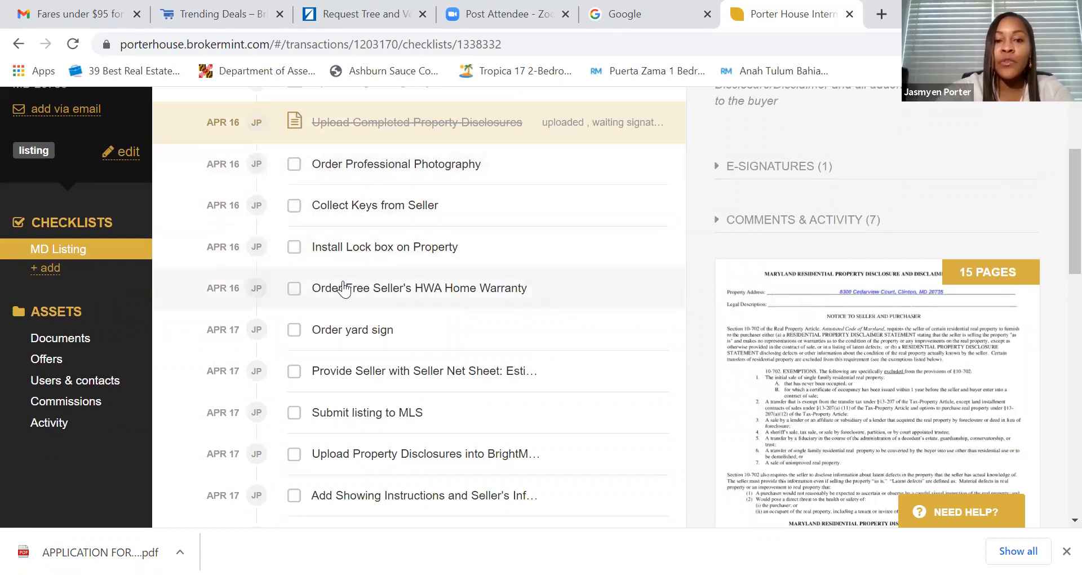
scroll(344, 276, down, 3)
scroll(337, 257, up, 3)
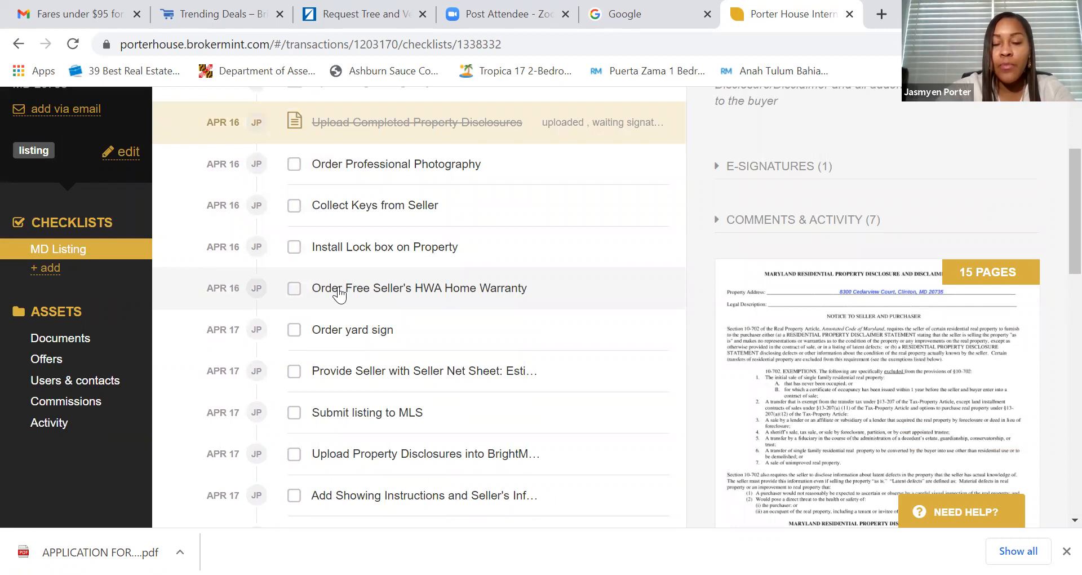
- Review the HWA home warranty, yard sign, seller net sheet and MLS submission tasks
click(398, 293)
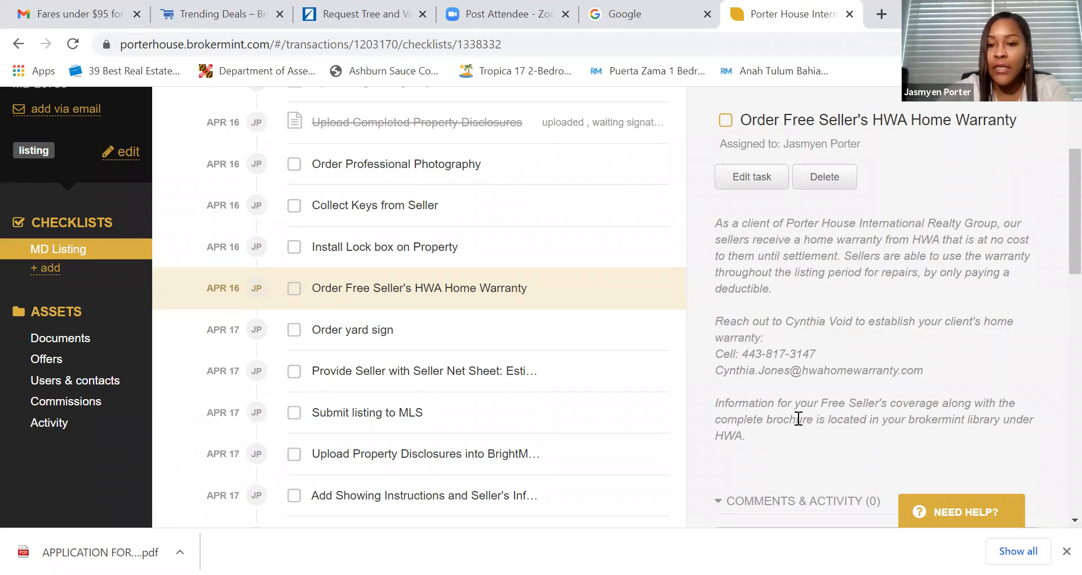
click(367, 338)
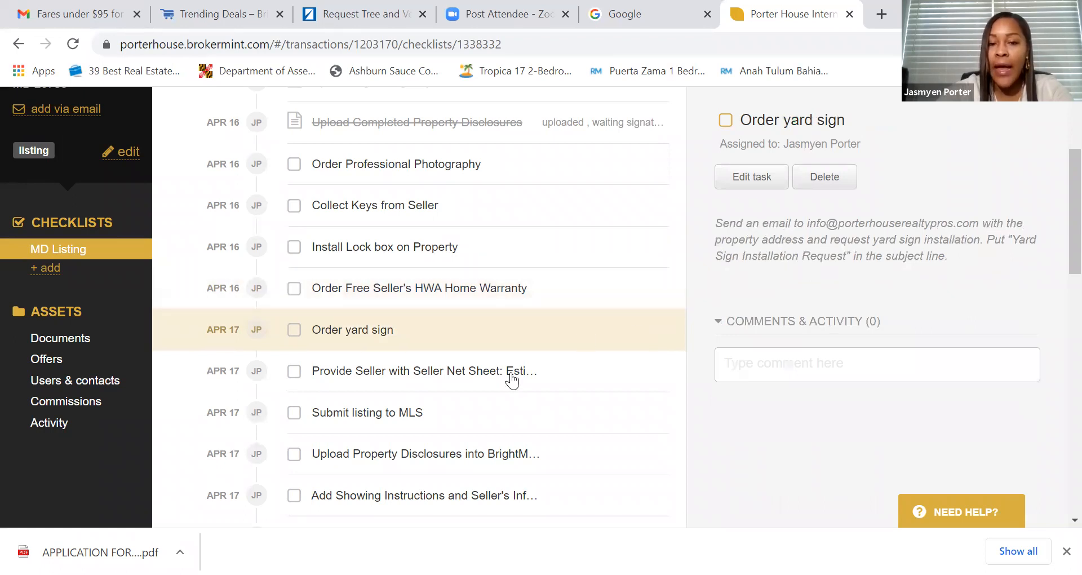
click(451, 388)
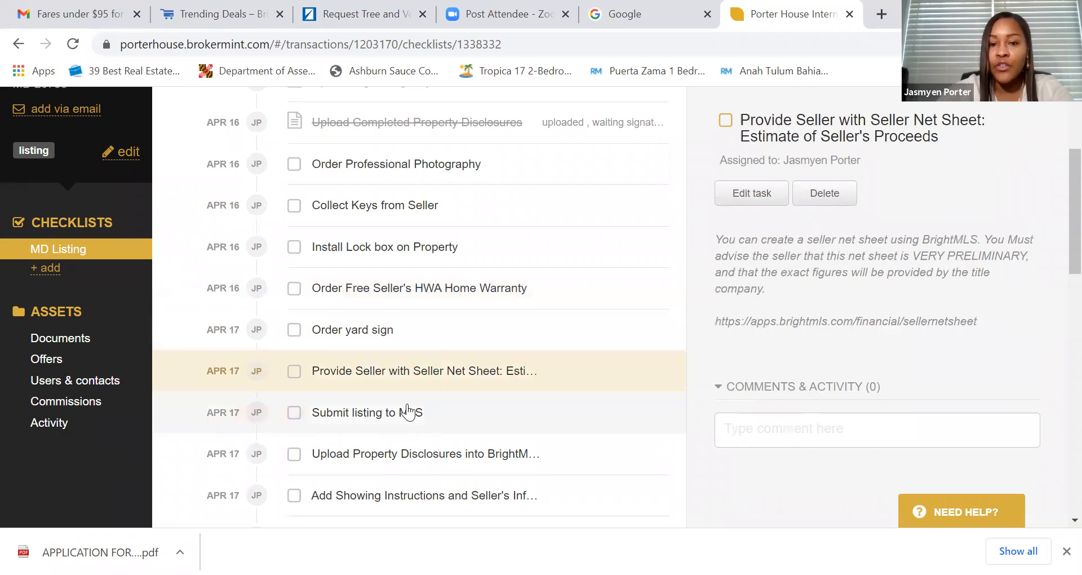
click(396, 419)
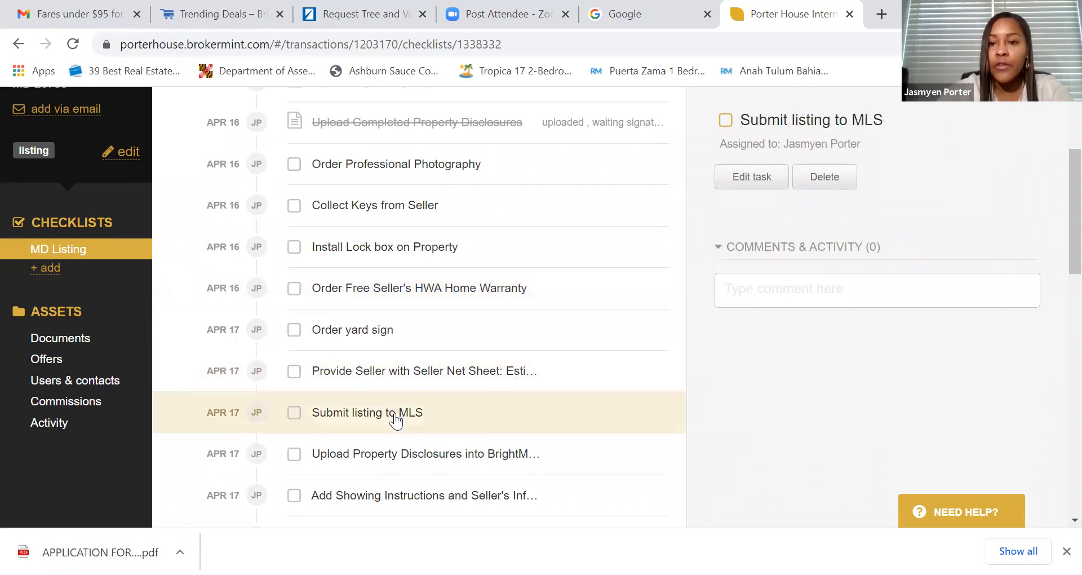
- Recheck the yard sign task, then view the Upload Property Disclosures into BrightMLS (Keystone) details
click(357, 331)
scroll(373, 345, down, 1)
scroll(374, 345, down, 2)
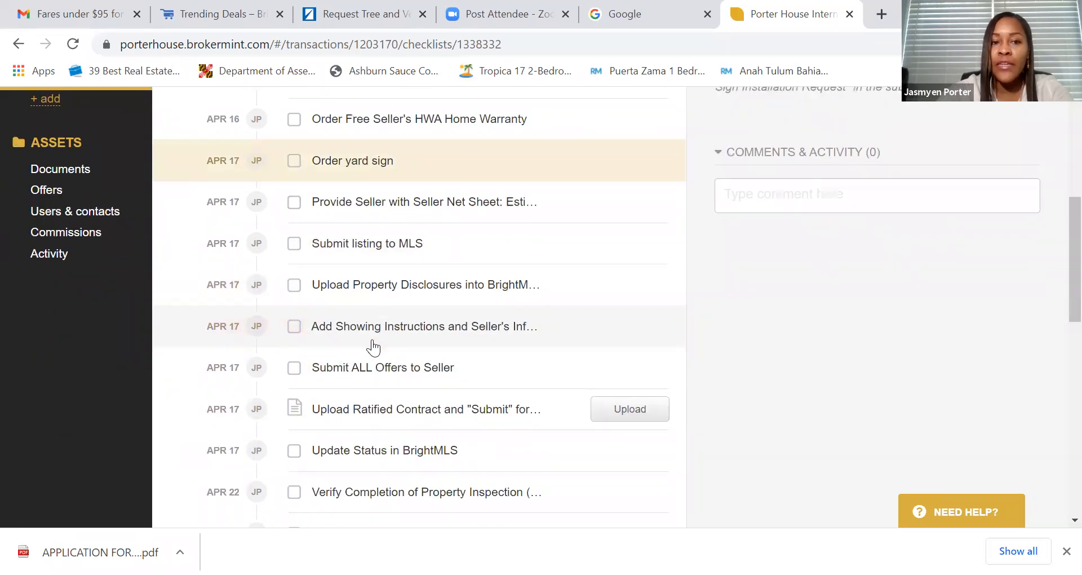
click(401, 286)
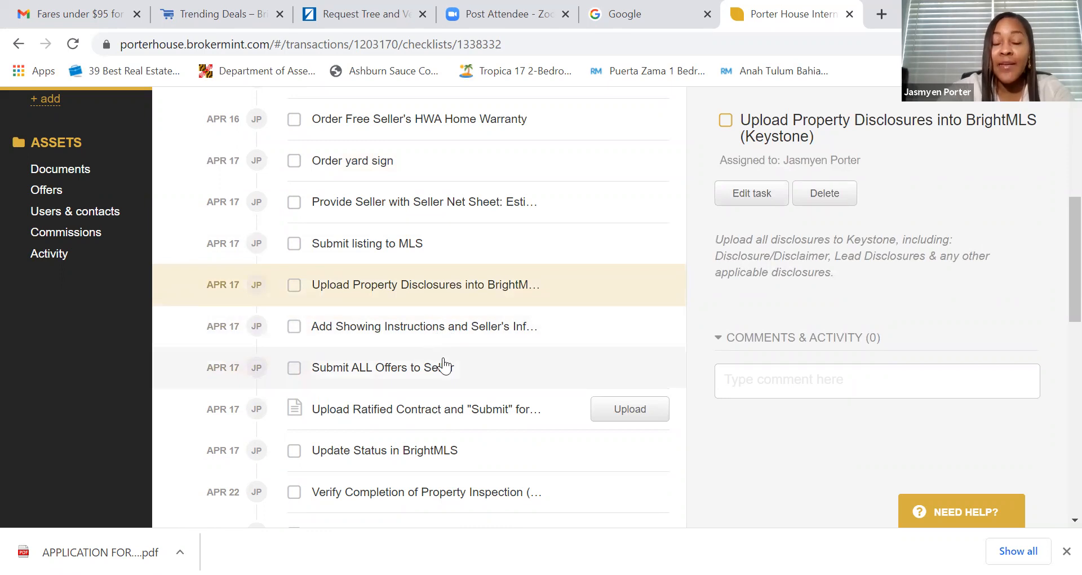
scroll(444, 365, up, 1)
scroll(444, 366, up, 5)
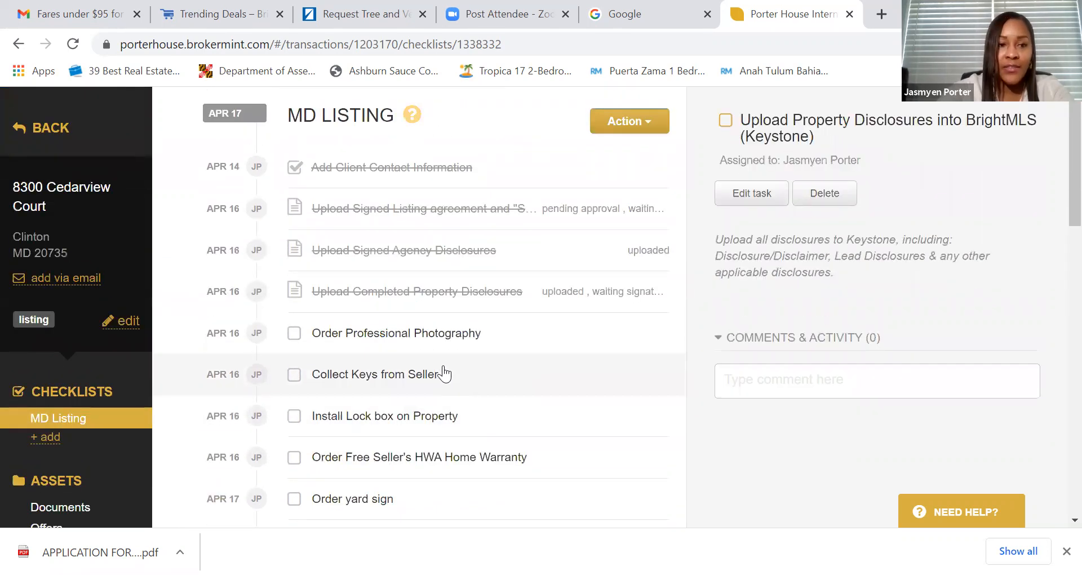